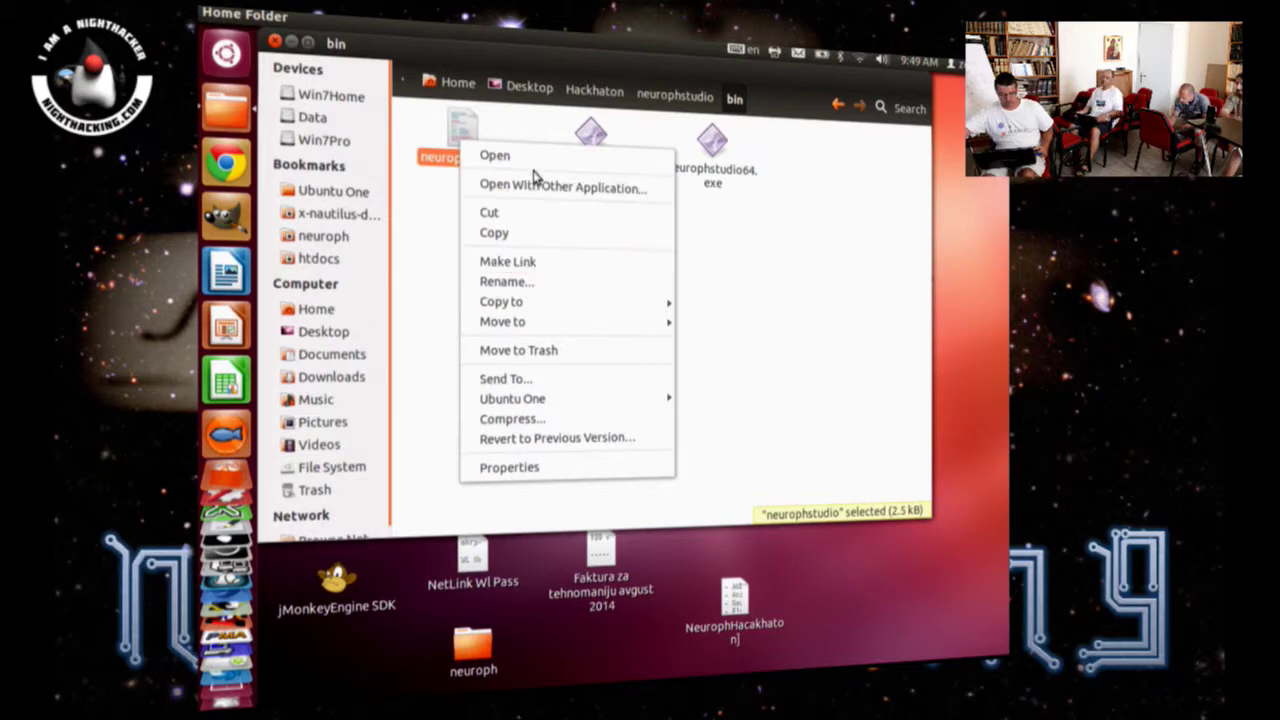
Step: Run the neurophstudio launcher file from the neurophstudio bin folder to start NeurophStudio
click(508, 158)
click(618, 362)
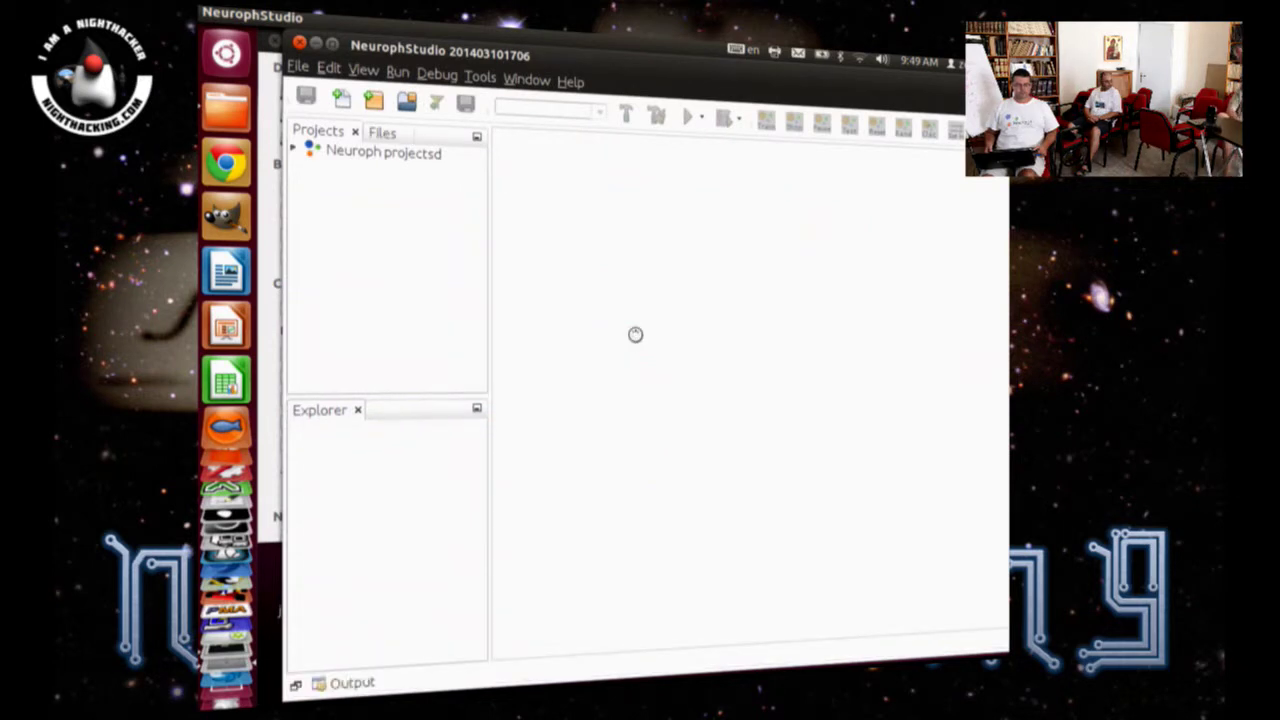
Step: Delete the project Neuroph projectsd together with its sources folder
right_click(416, 153)
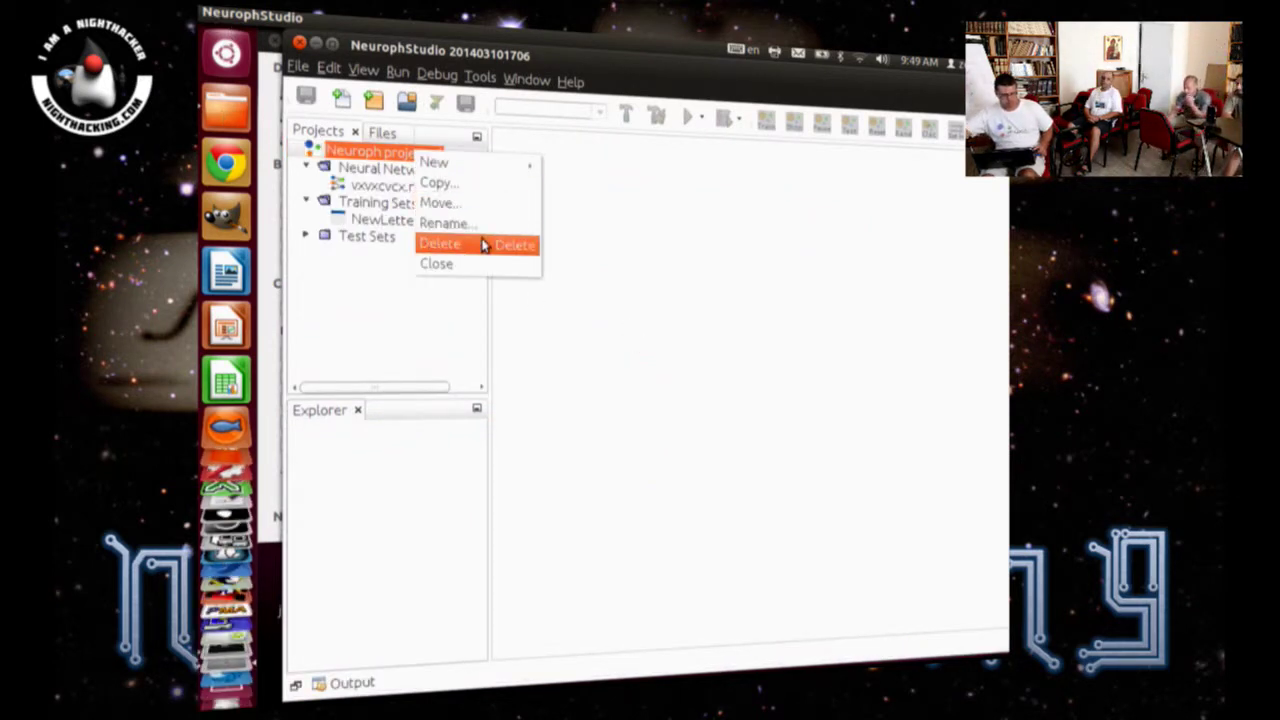
click(486, 243)
click(712, 389)
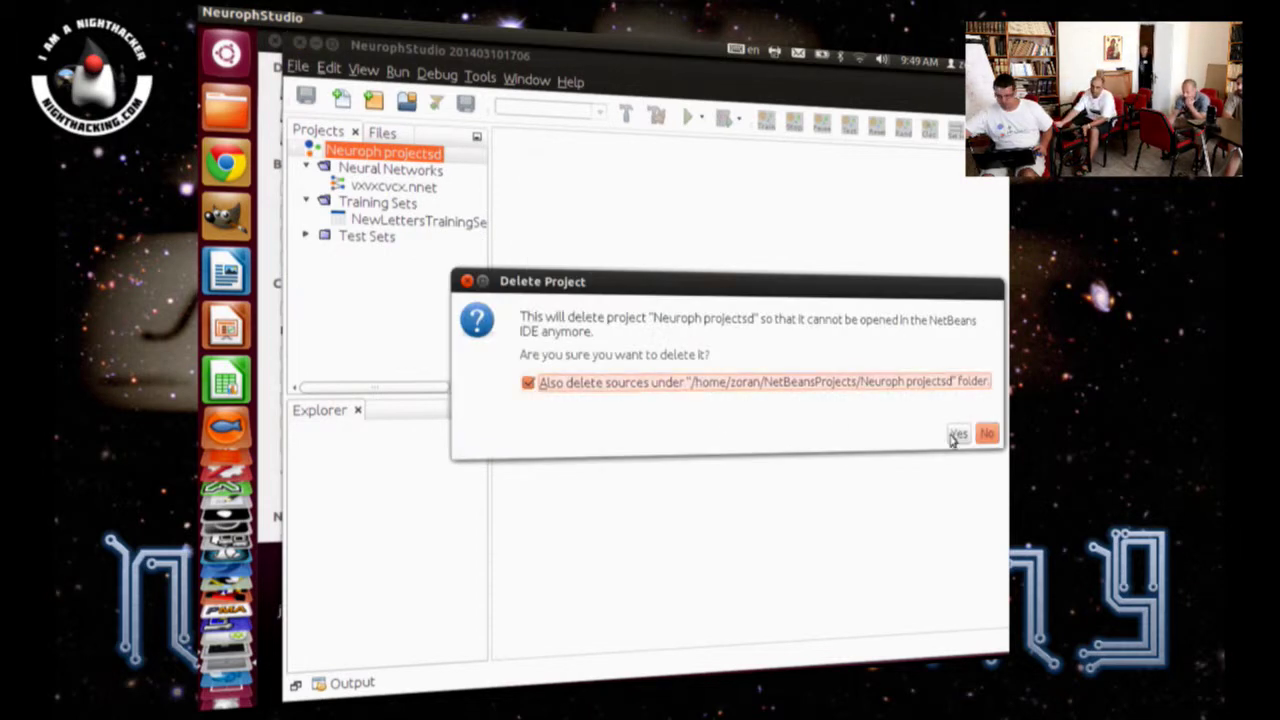
click(958, 433)
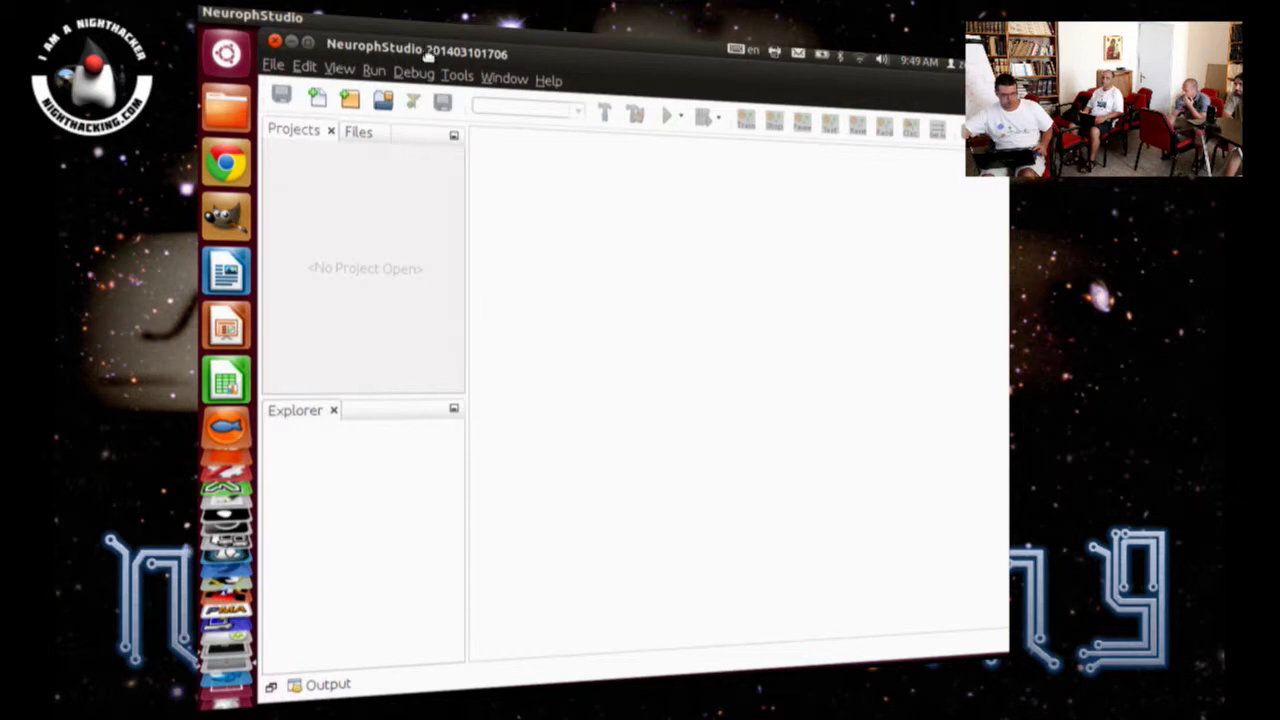
click(263, 35)
drag(358, 78, 358, 60)
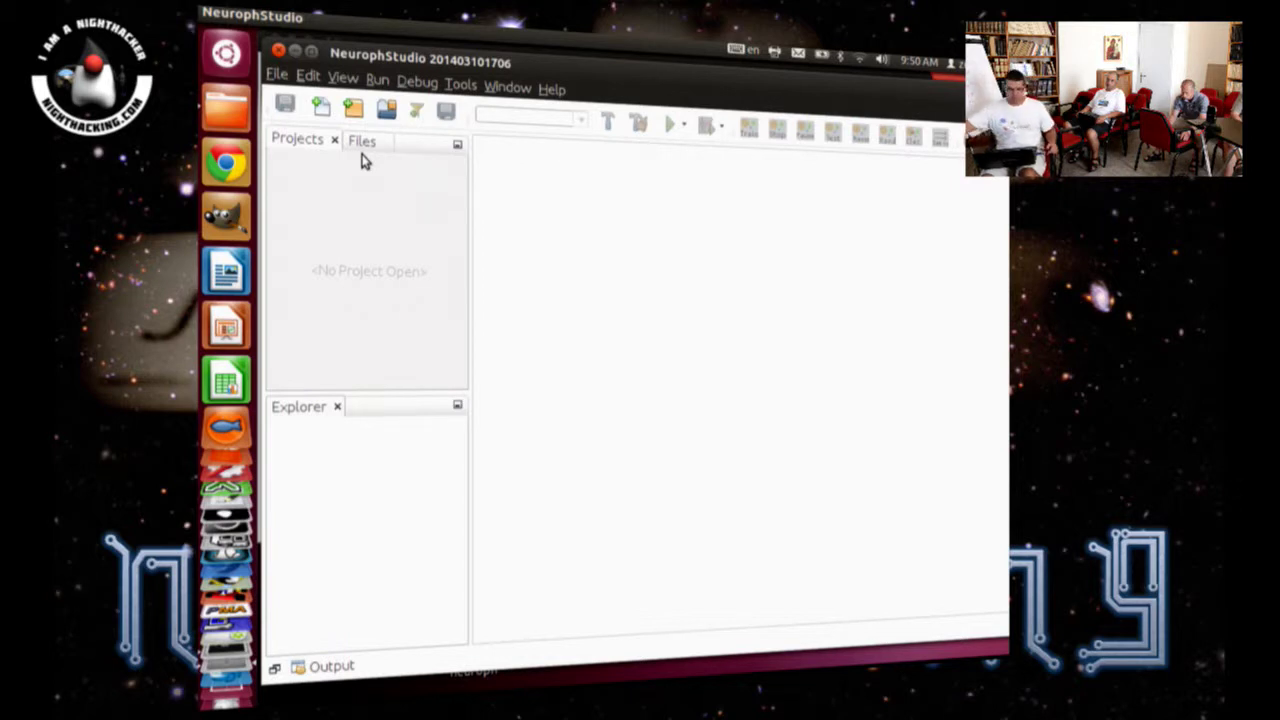
Step: Switch to the file manager and examine the library jars in Hackhaton's neuroph-2.9 folder, including neuroph-core-2.9.jar
click(226, 107)
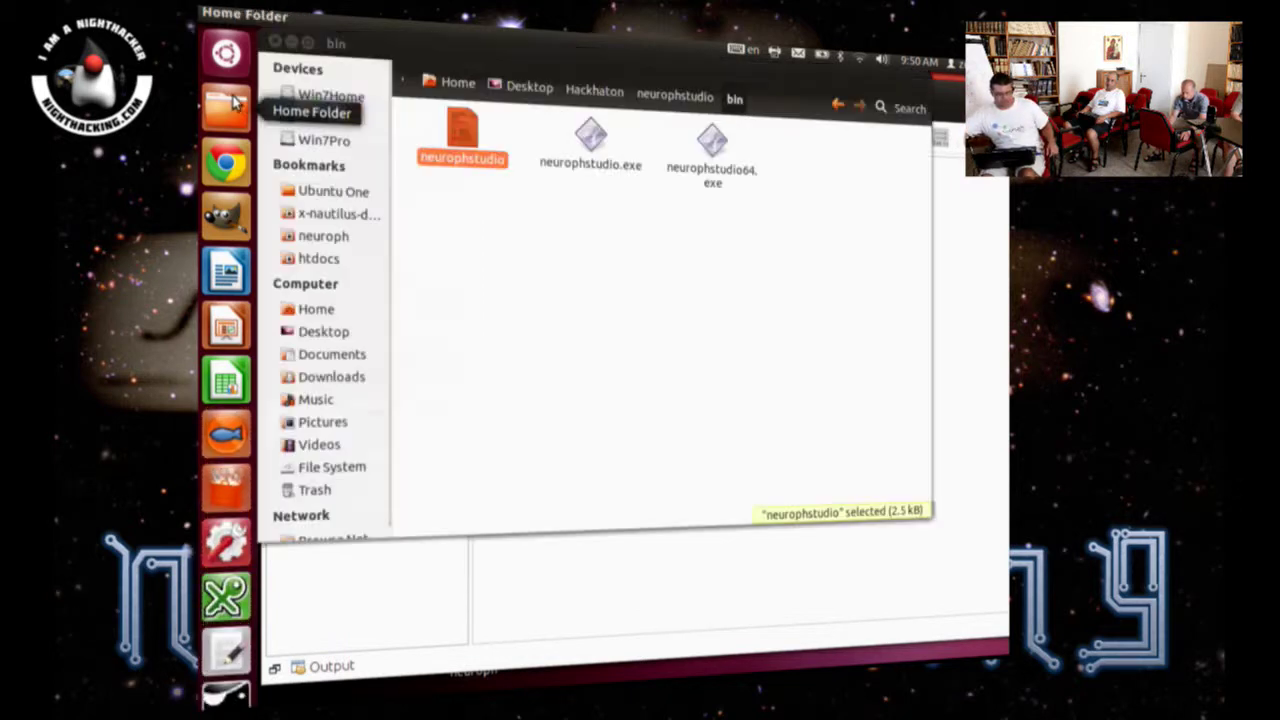
click(648, 96)
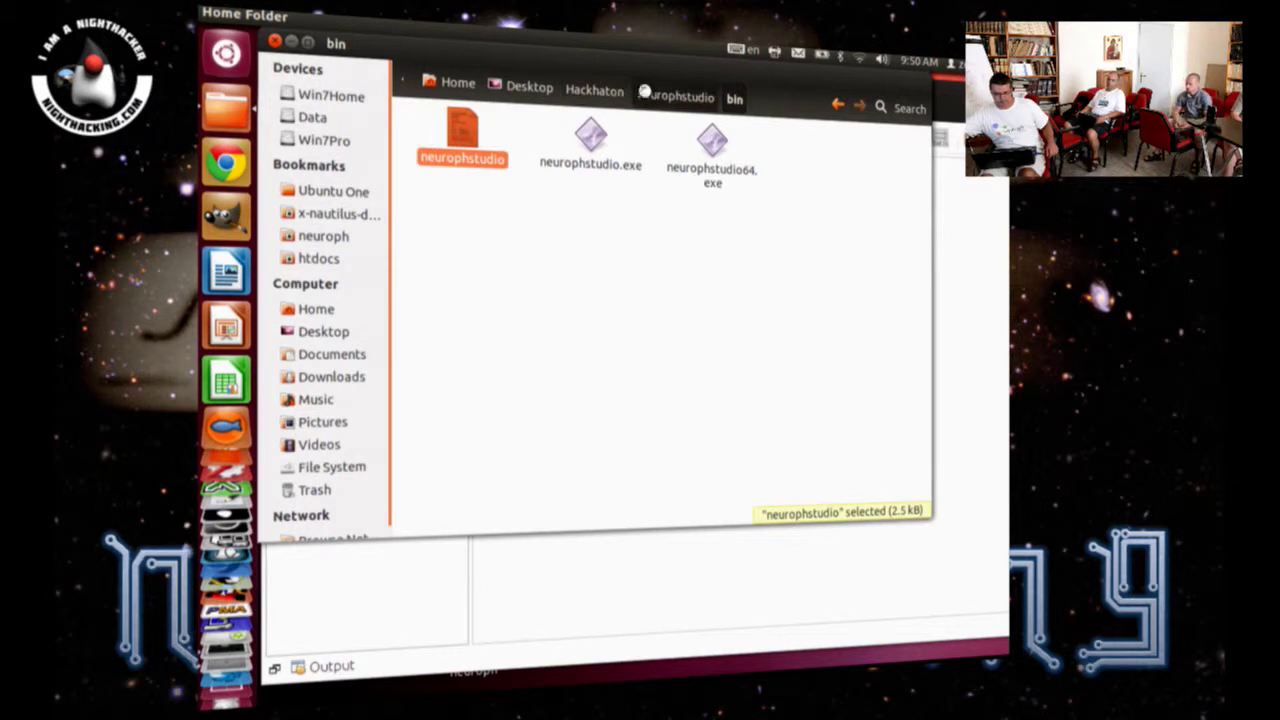
click(612, 92)
double_click(708, 145)
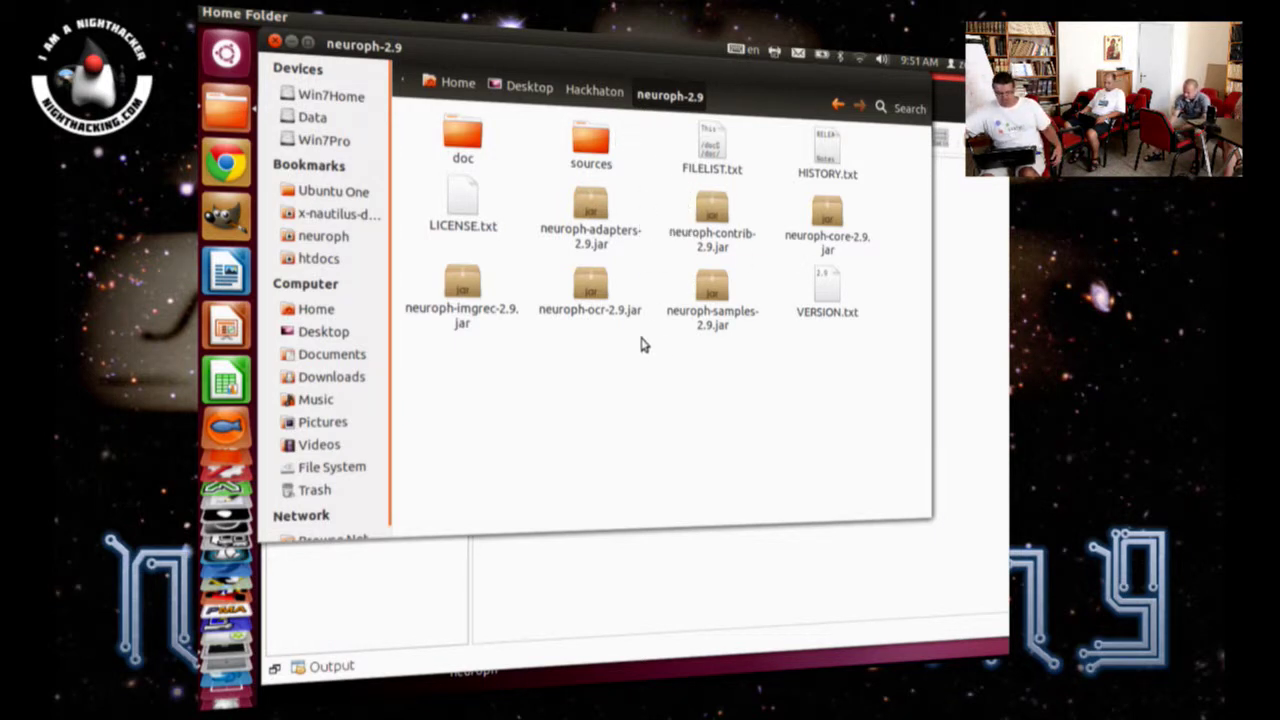
click(830, 228)
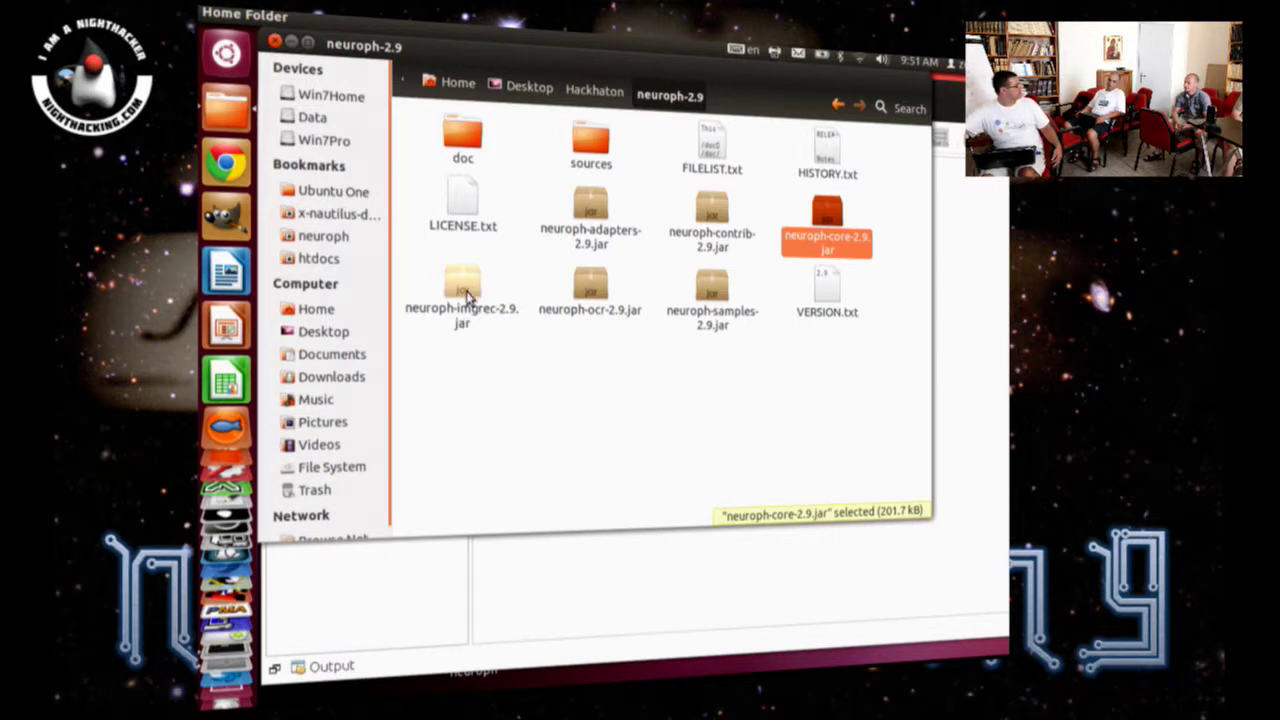
click(277, 42)
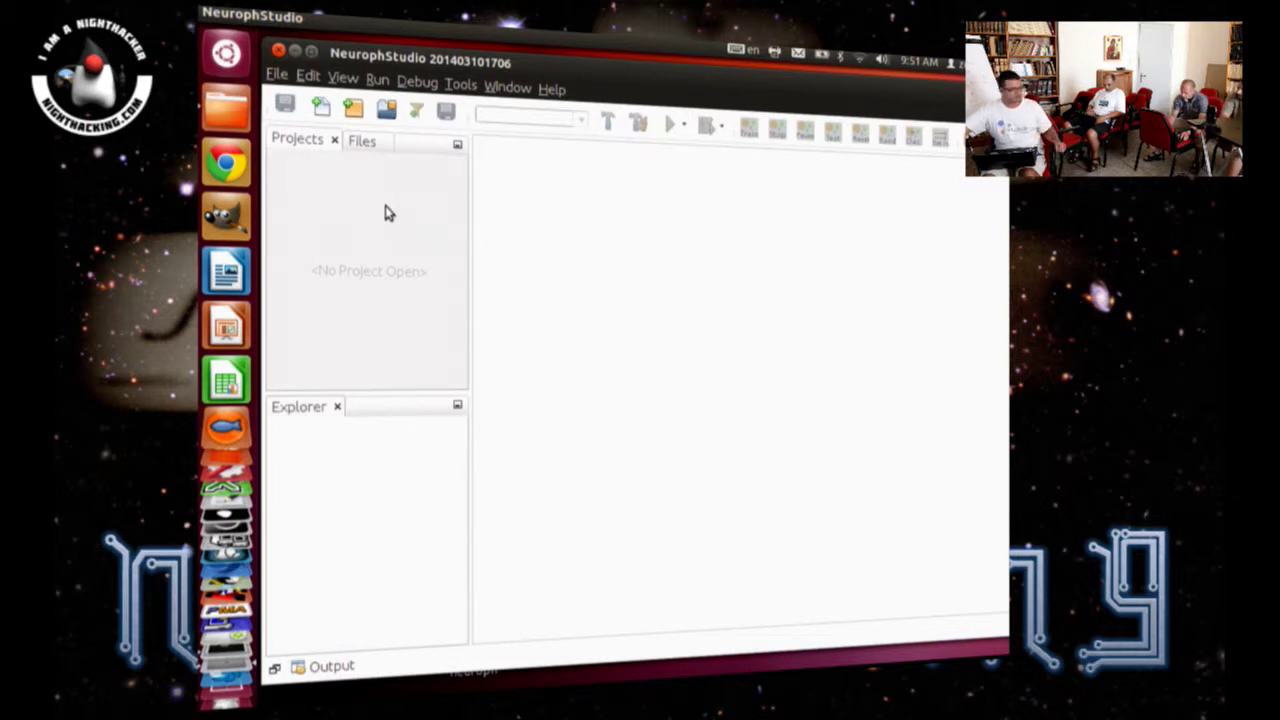
Step: Create a new Neuroph Project named "Neuroph projectAnd" in the default location
click(355, 112)
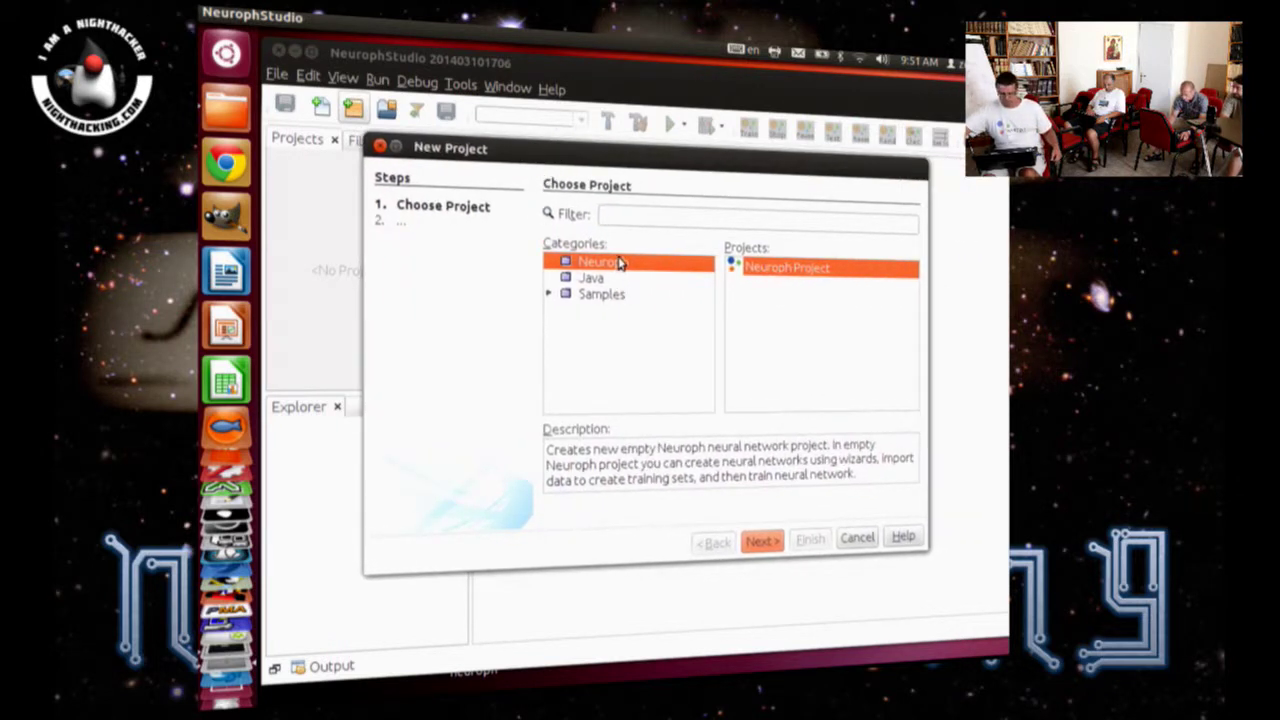
click(815, 272)
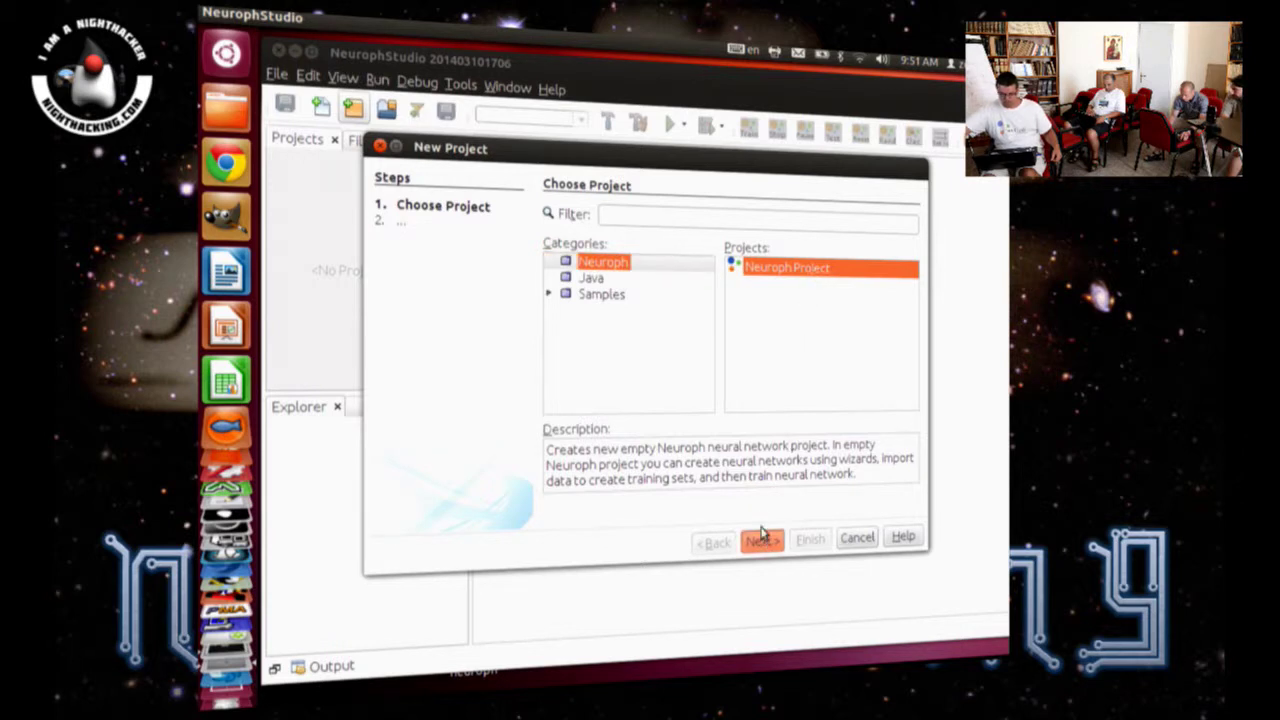
click(763, 541)
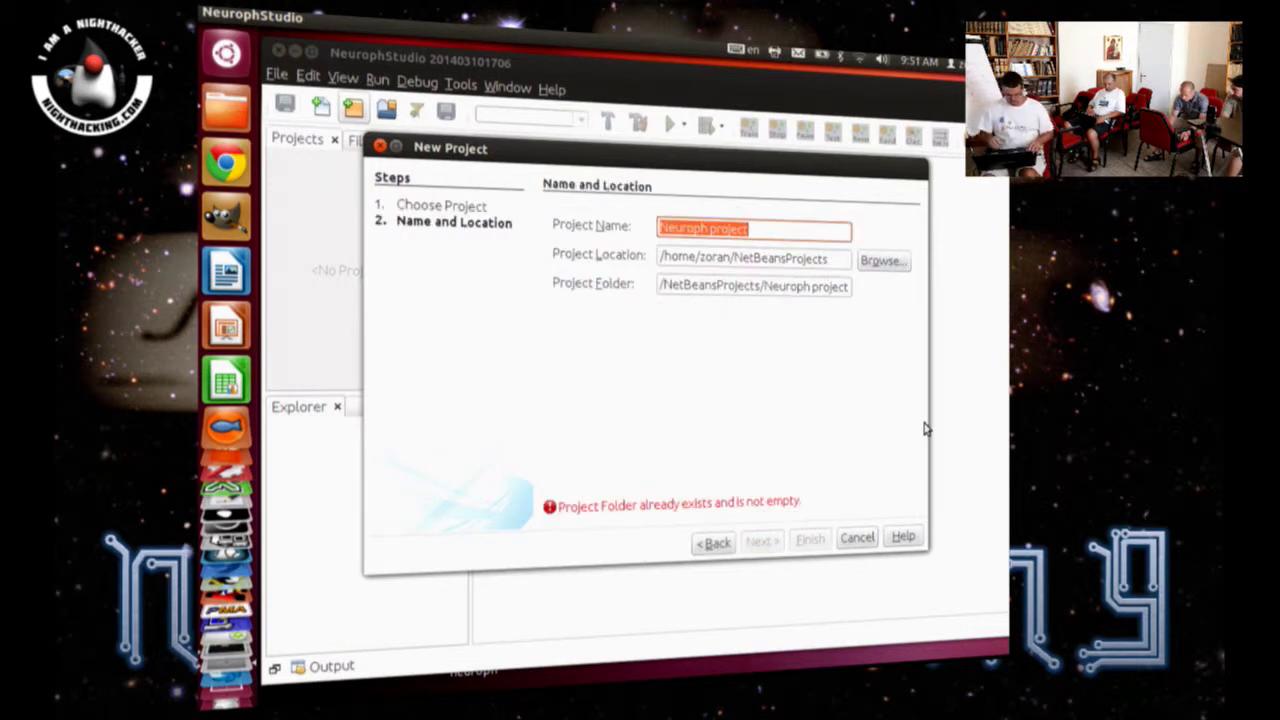
key(End)
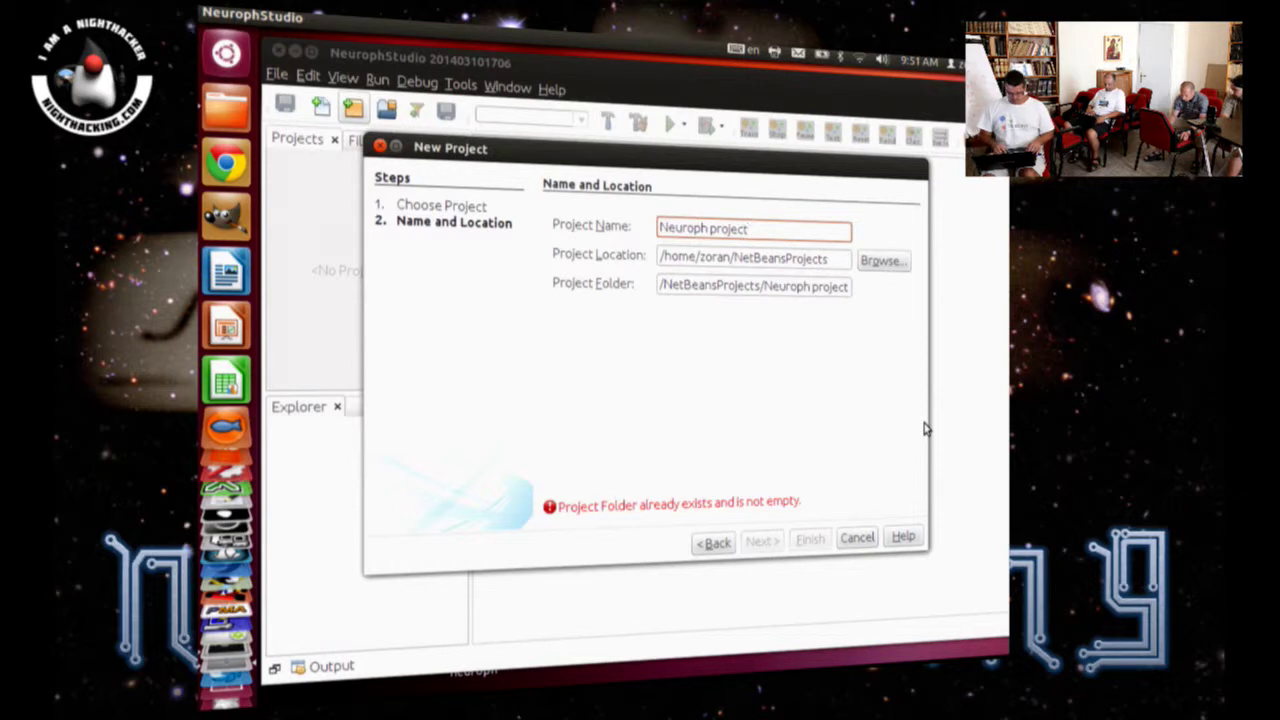
text(And)
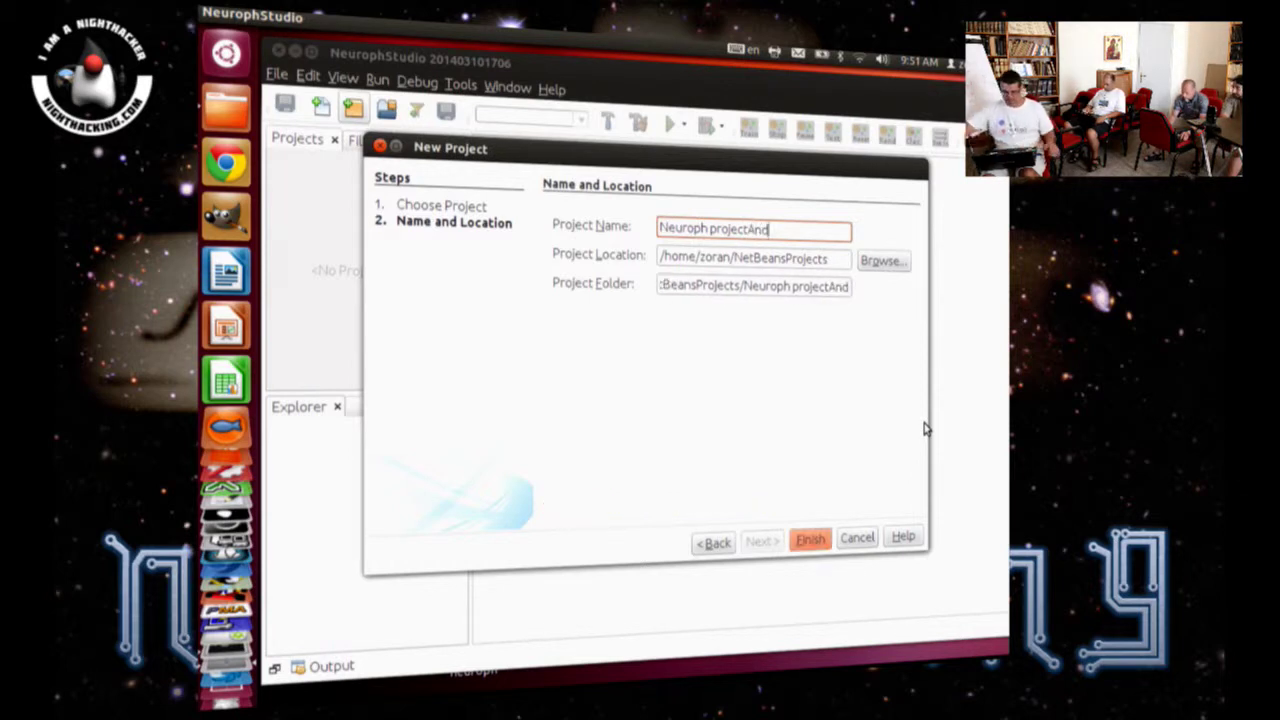
click(808, 540)
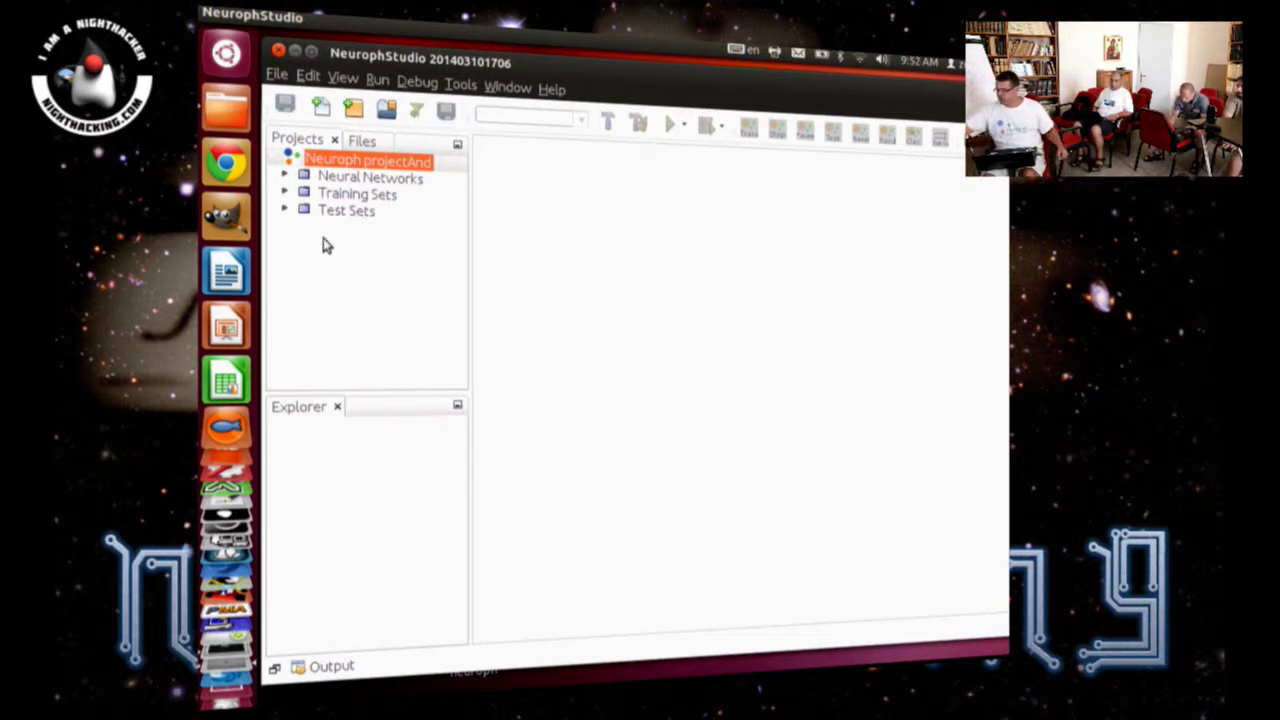
click(320, 105)
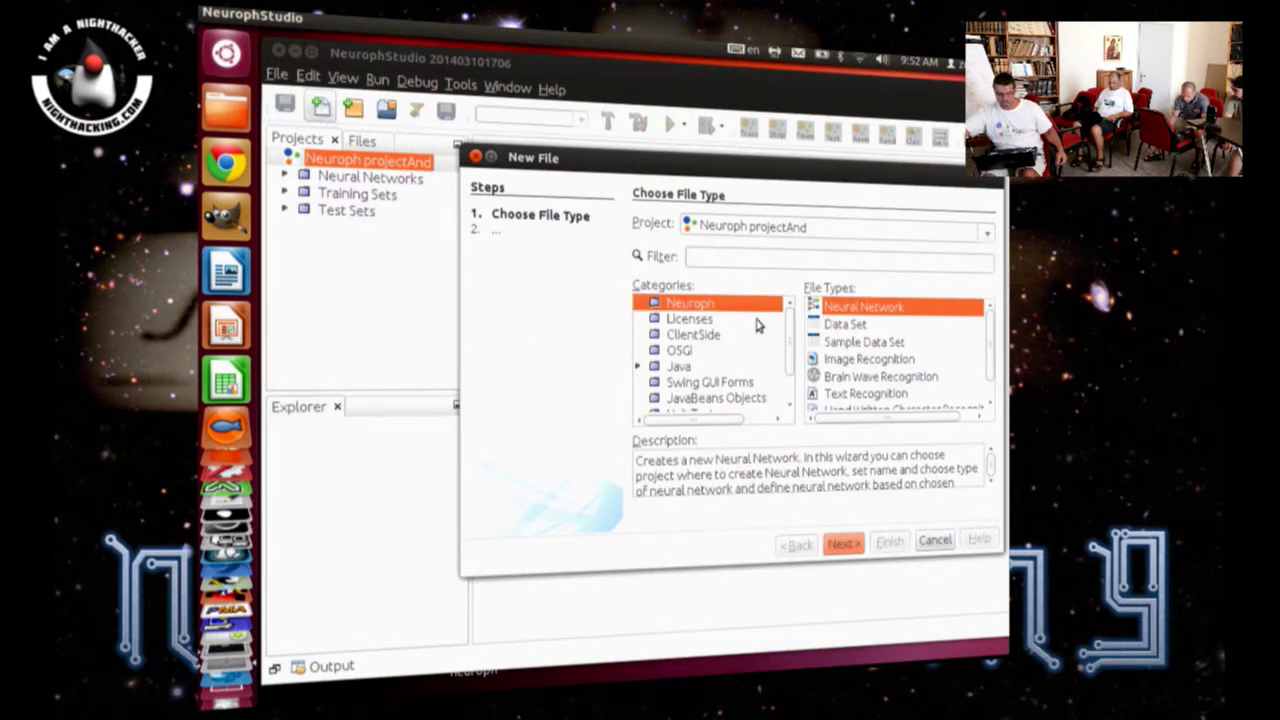
click(848, 326)
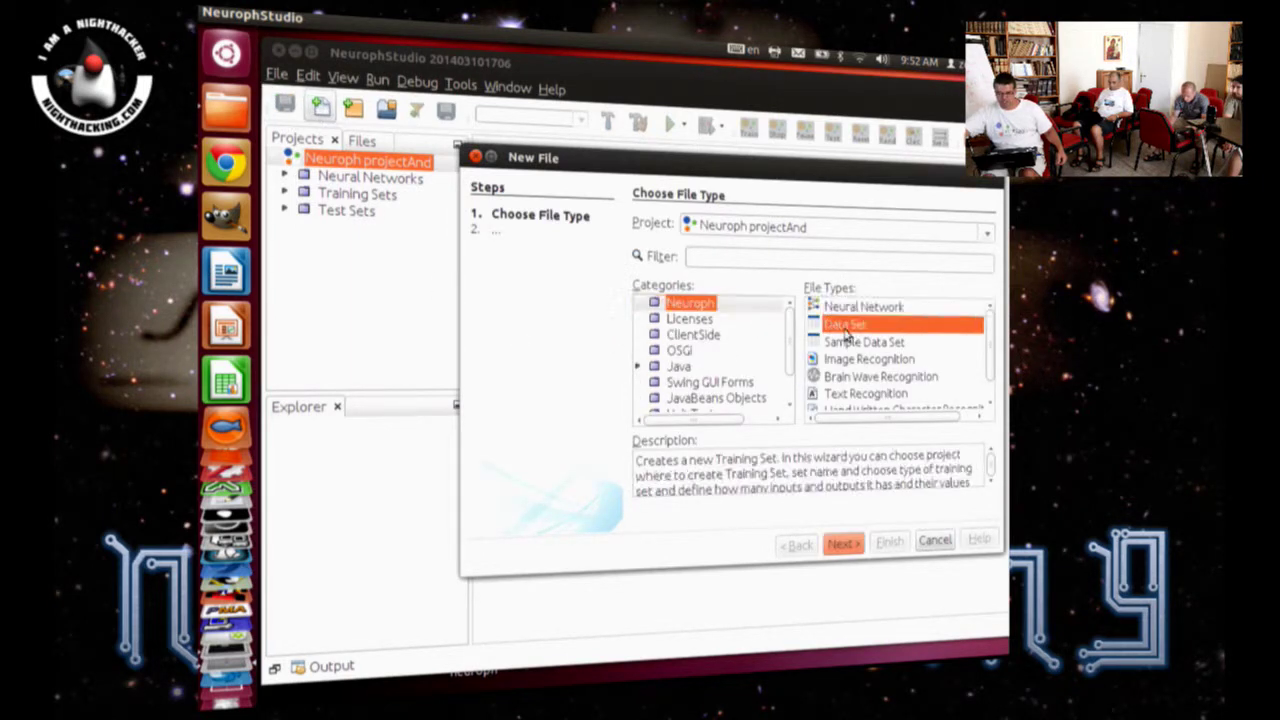
click(845, 544)
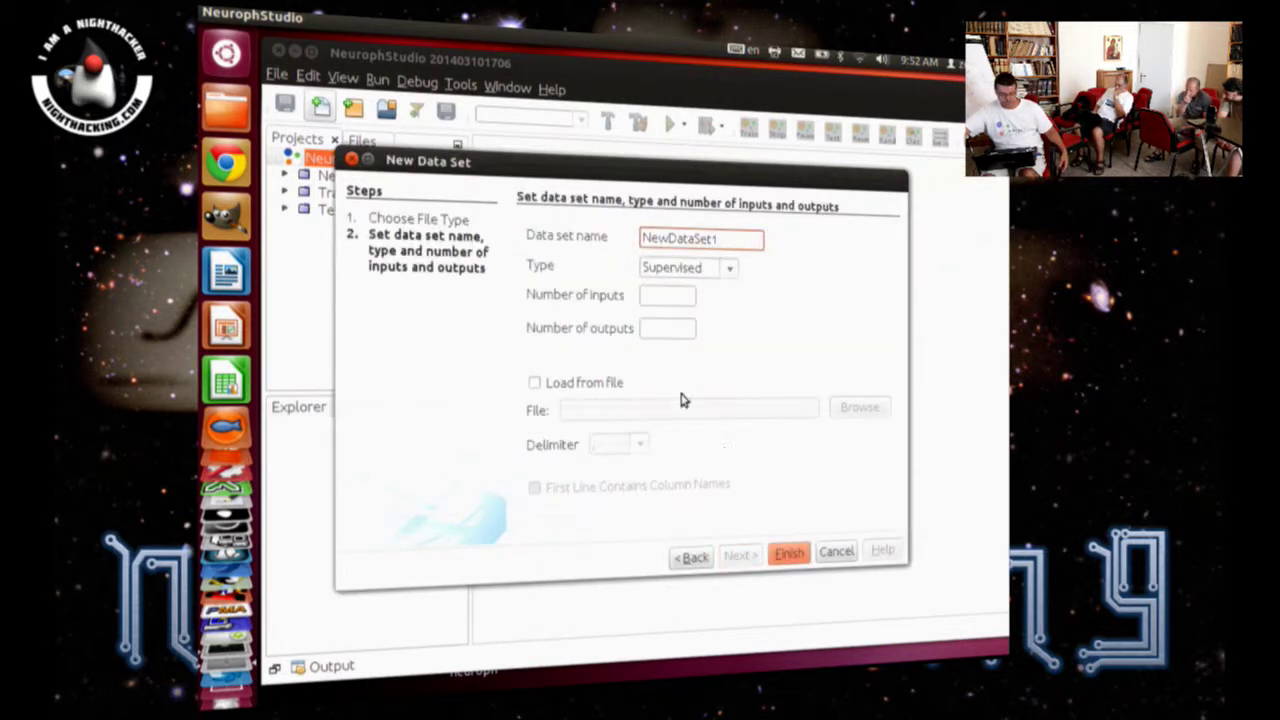
drag(577, 163, 562, 156)
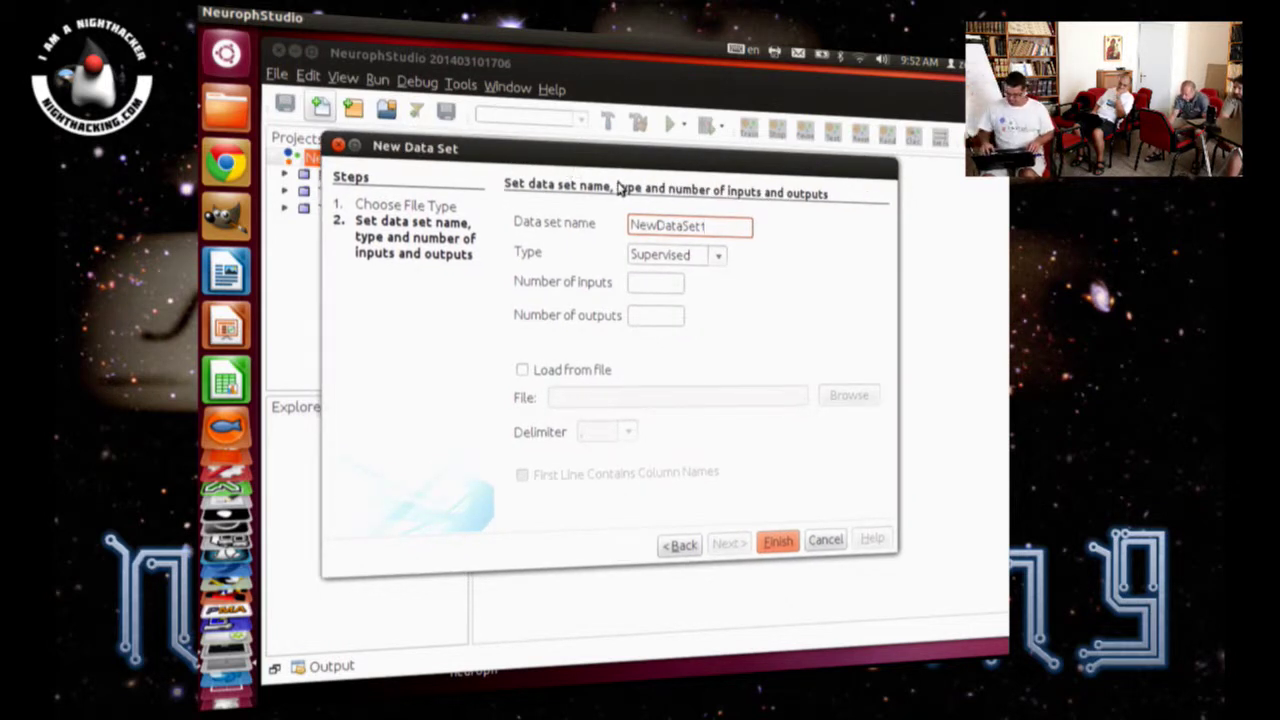
key(BackSpace)
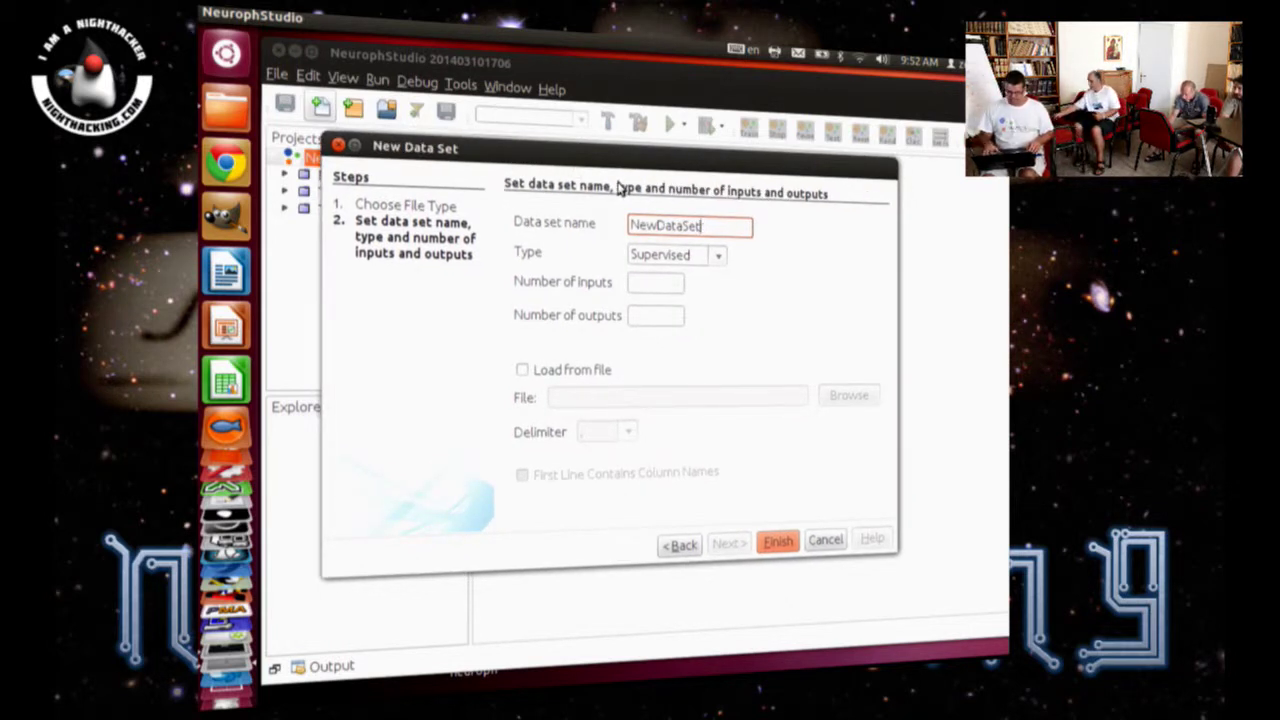
key(Delete)
key(Delete)
key(Delete)
text(And)
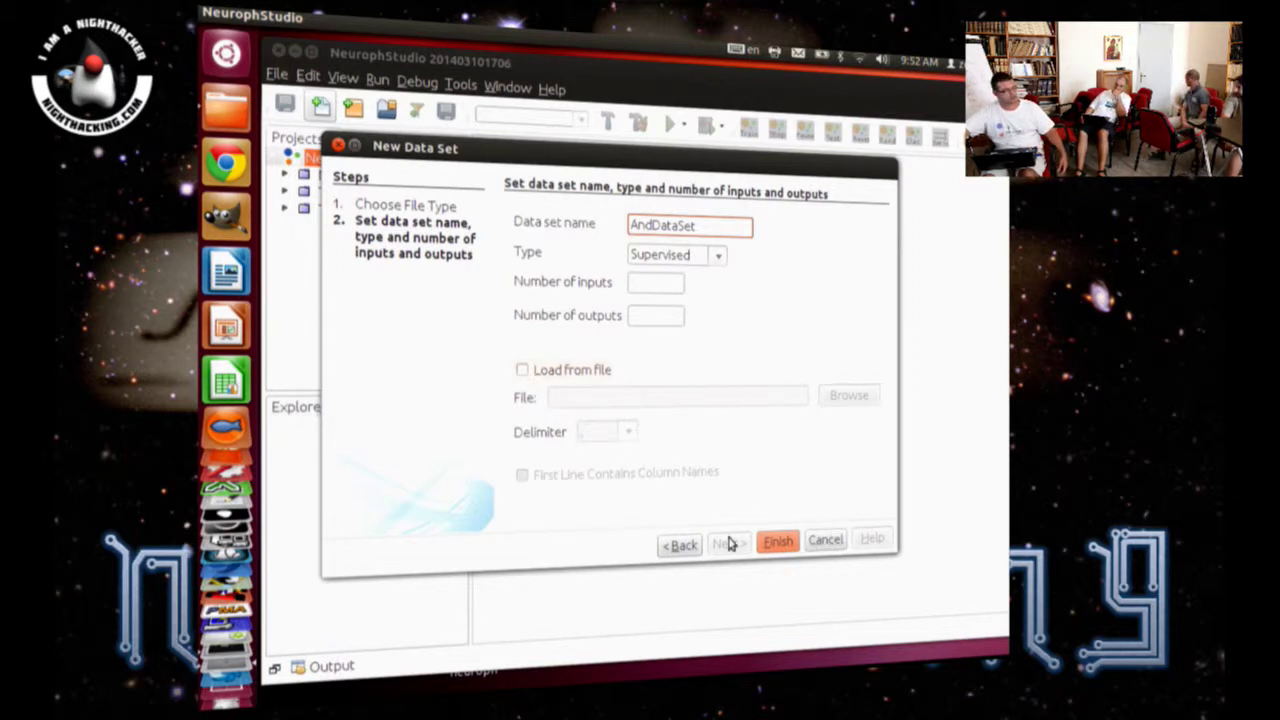
click(826, 546)
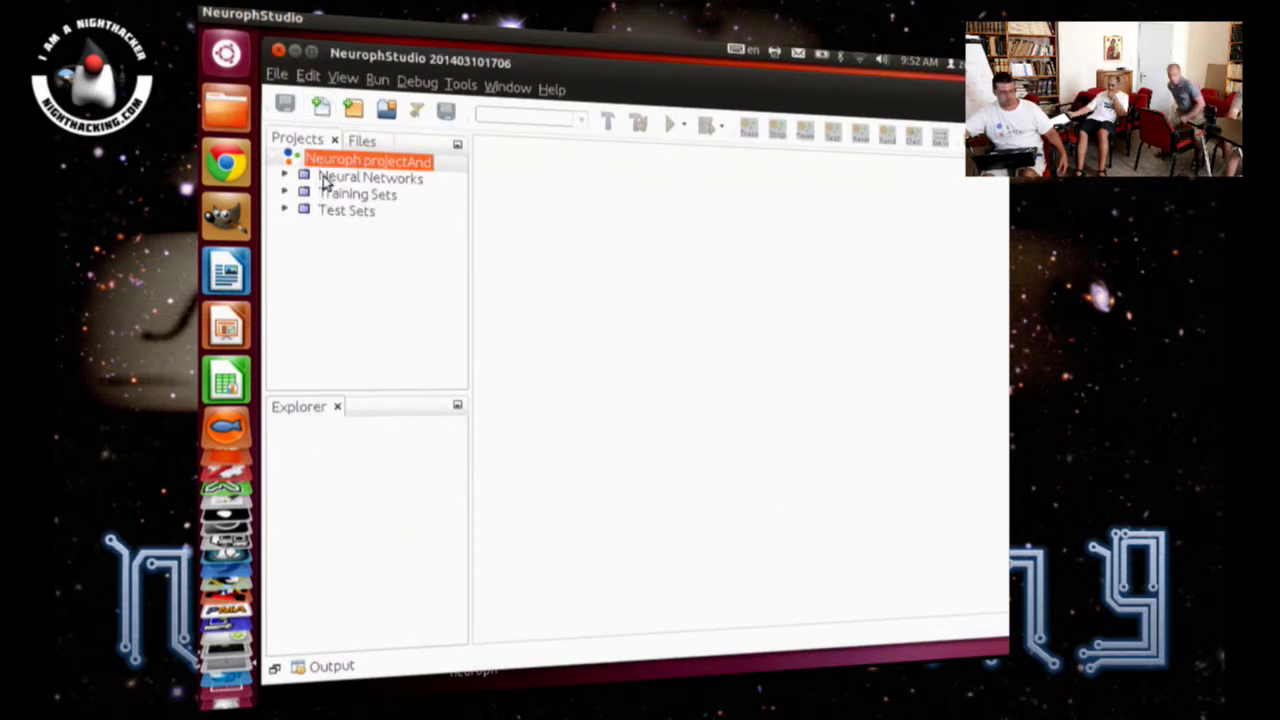
Step: Start a new file in Neuroph projectAnd and choose the Neuroph category
click(320, 108)
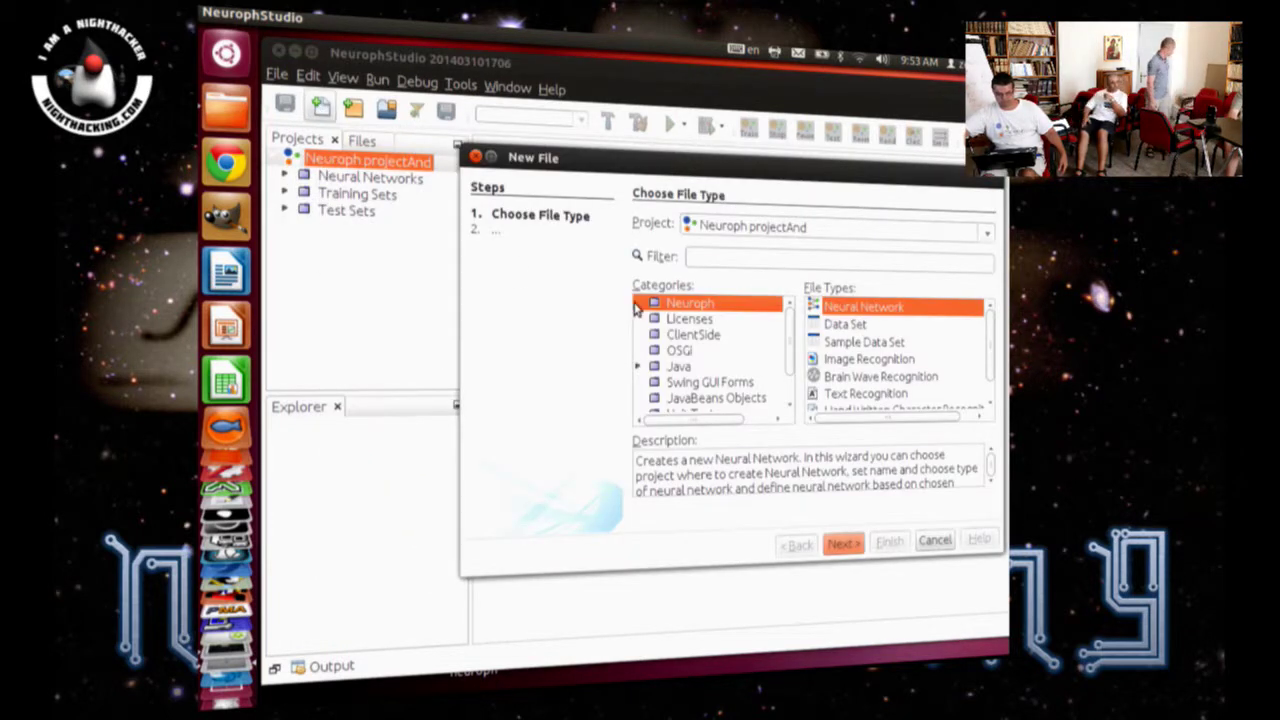
click(686, 320)
click(681, 302)
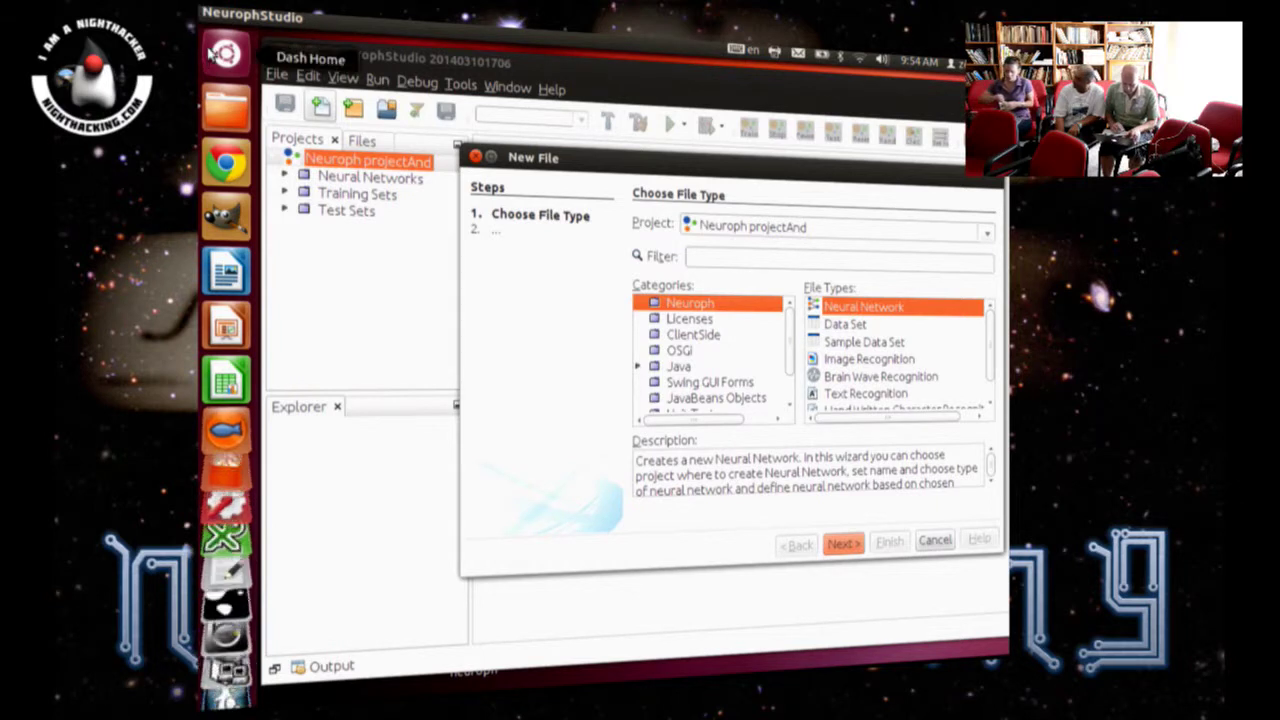
right_click(1000, 650)
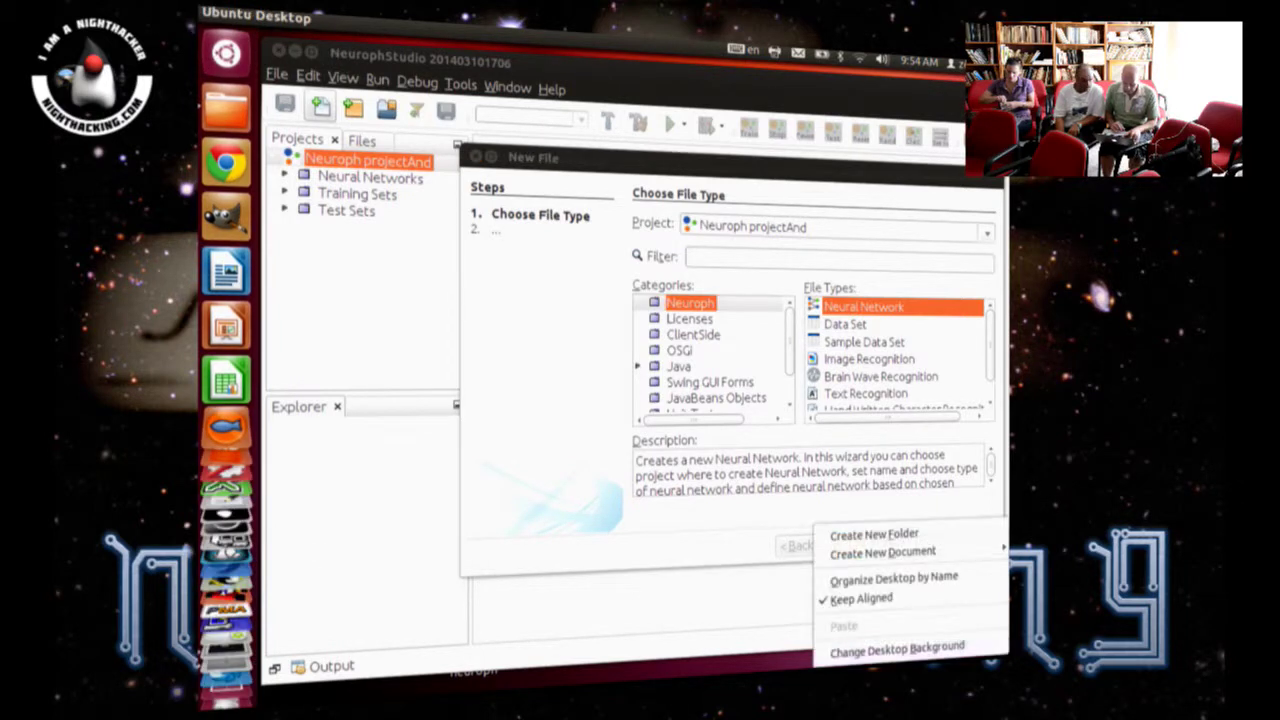
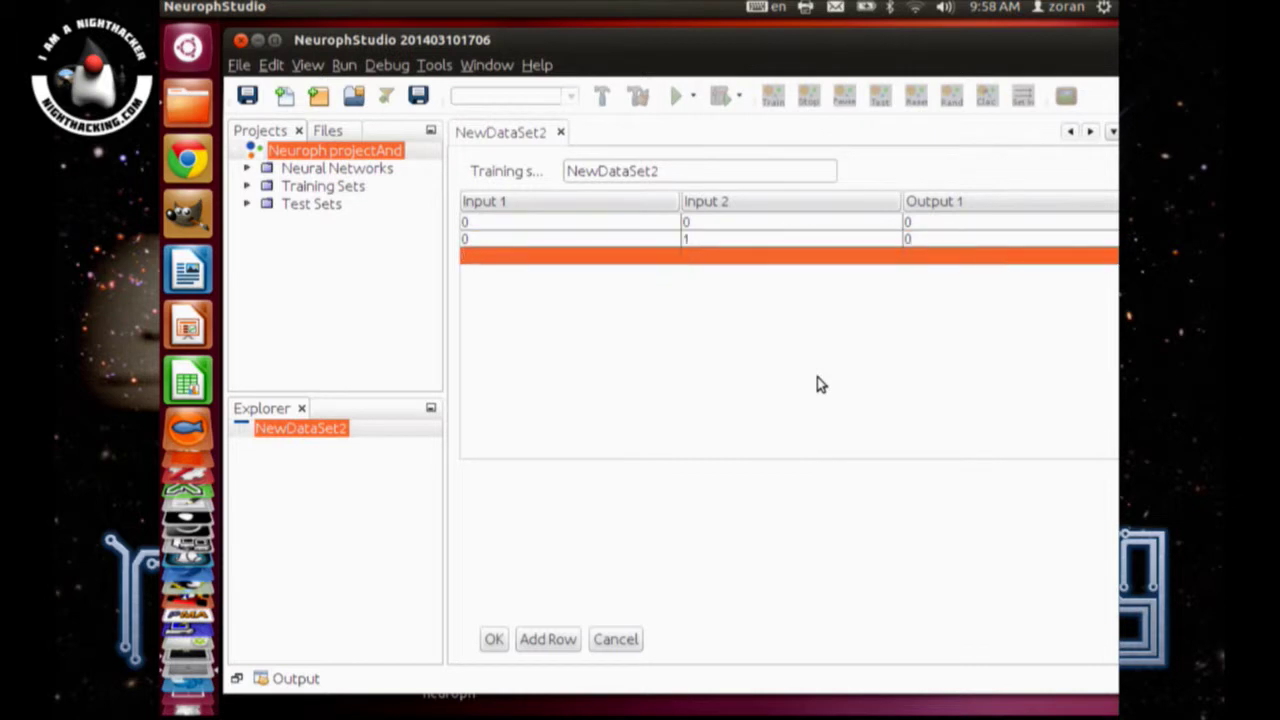
Step: Fill the third row of NewDataSet2 with inputs 1 and 0 and output 0
text(1)
key(Tab)
text(0)
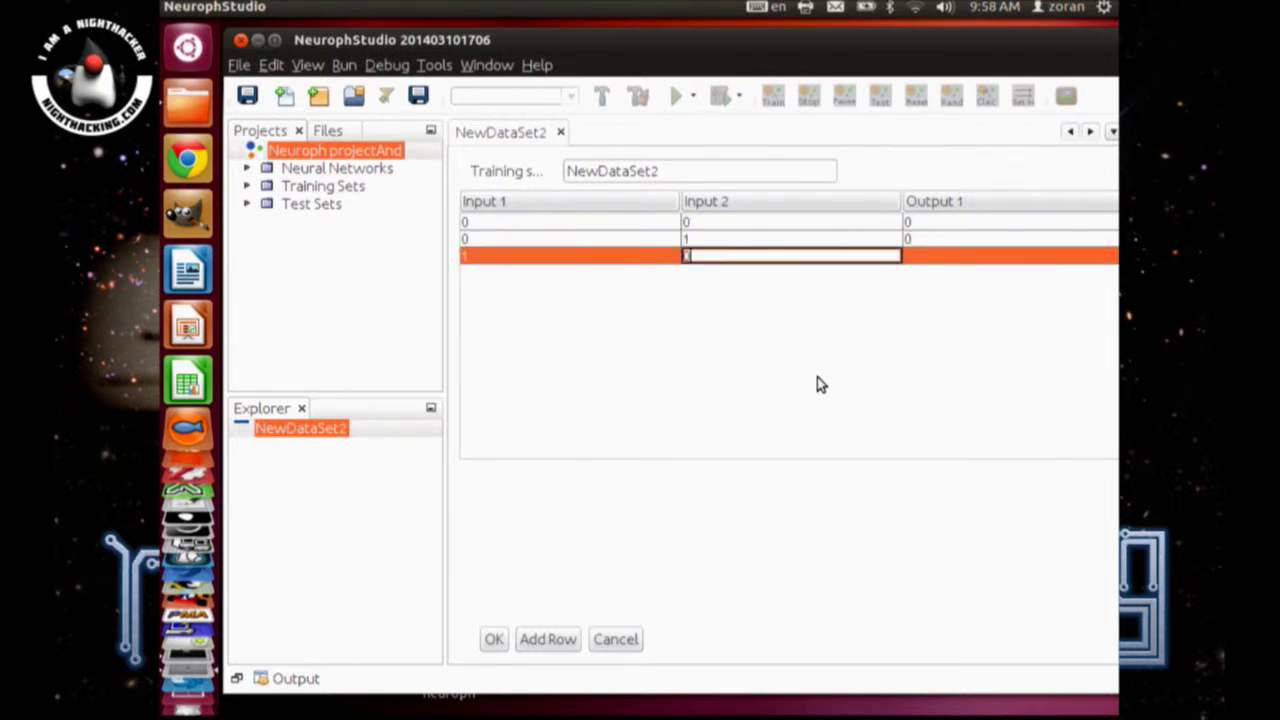
key(Tab)
text(0)
key(Tab)
Step: Fill the fourth row of NewDataSet2 with inputs 1 and 1 and output 1
text(1)
key(Tab)
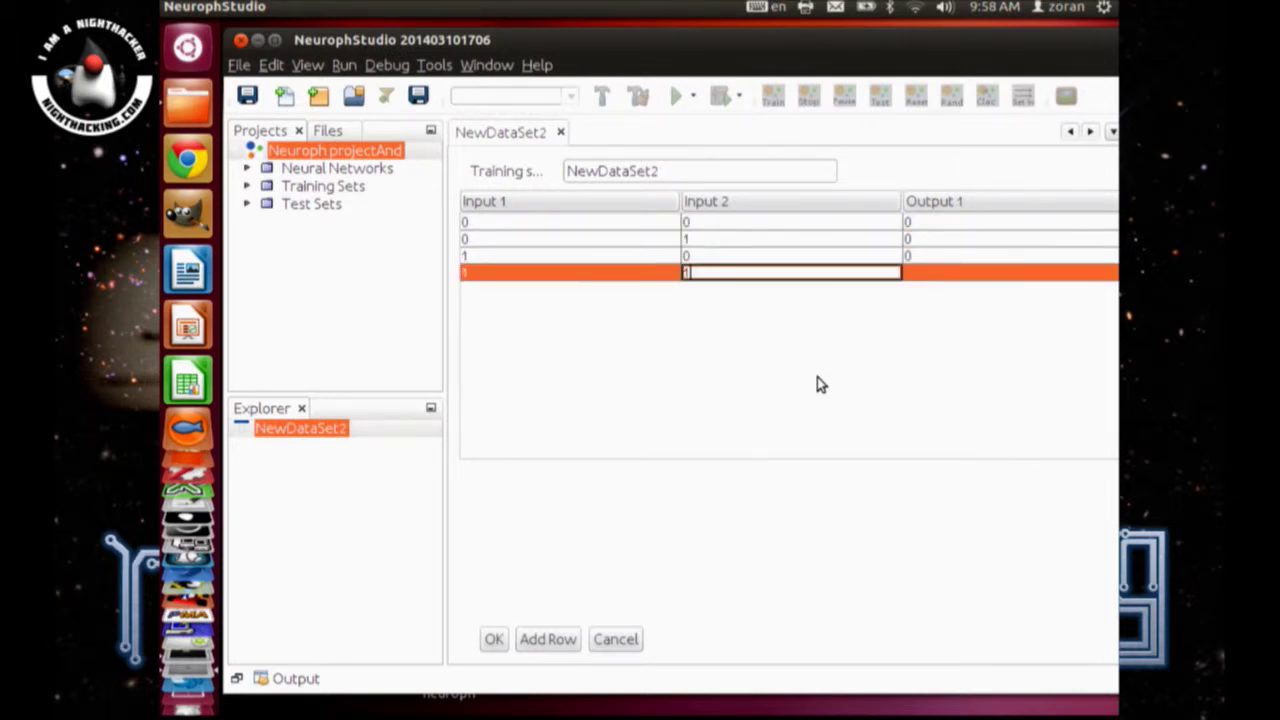
text(1)
key(Tab)
text(1)
key(Return)
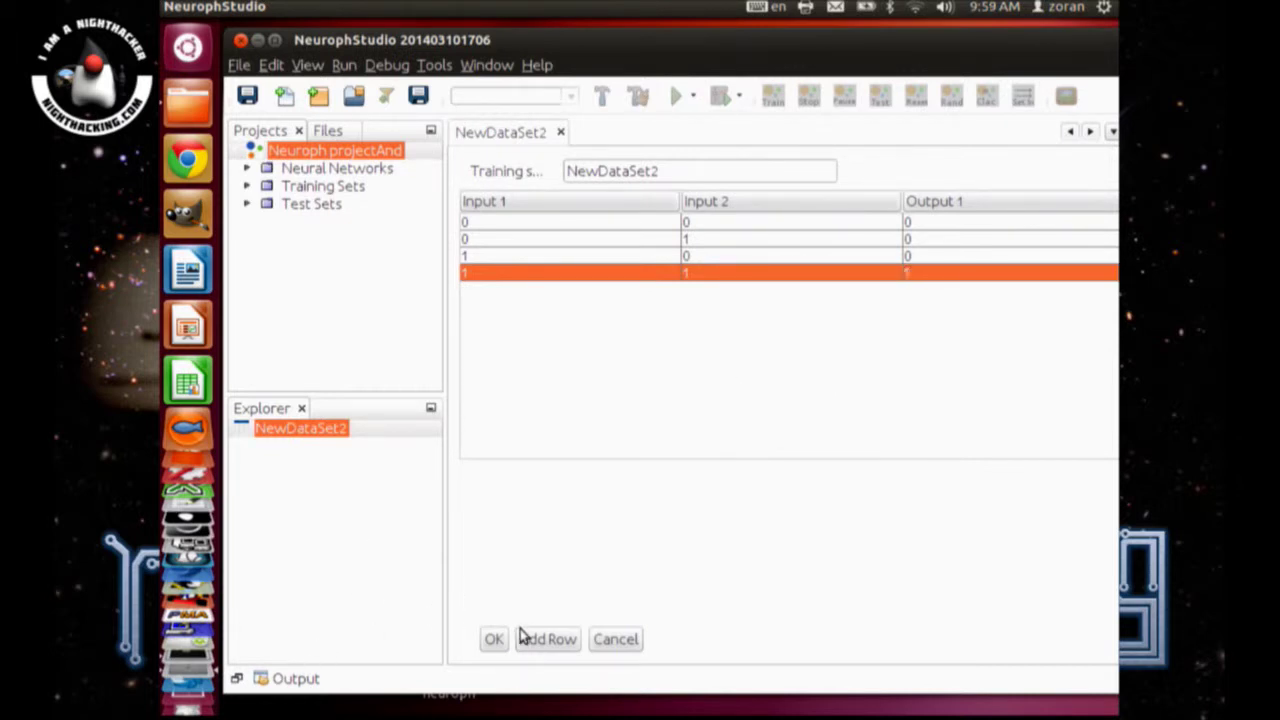
Step: Confirm the completed data set and expand the project's Training Sets folder
click(490, 641)
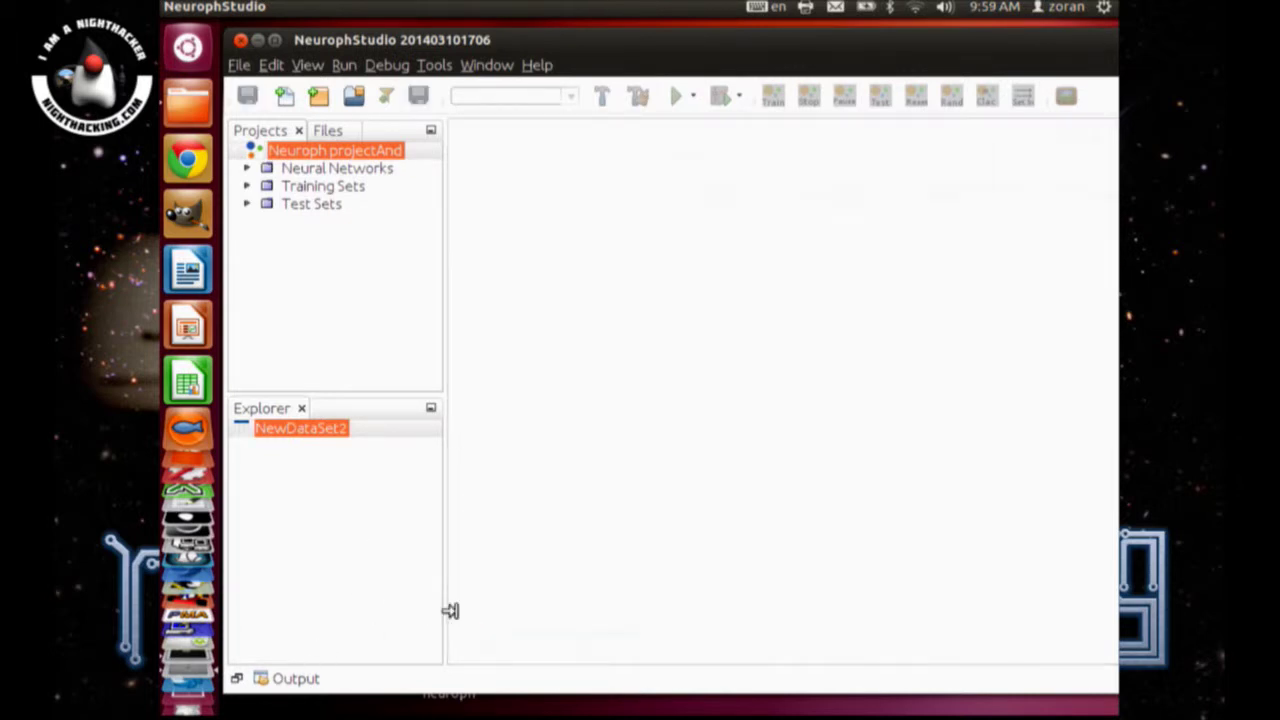
click(246, 187)
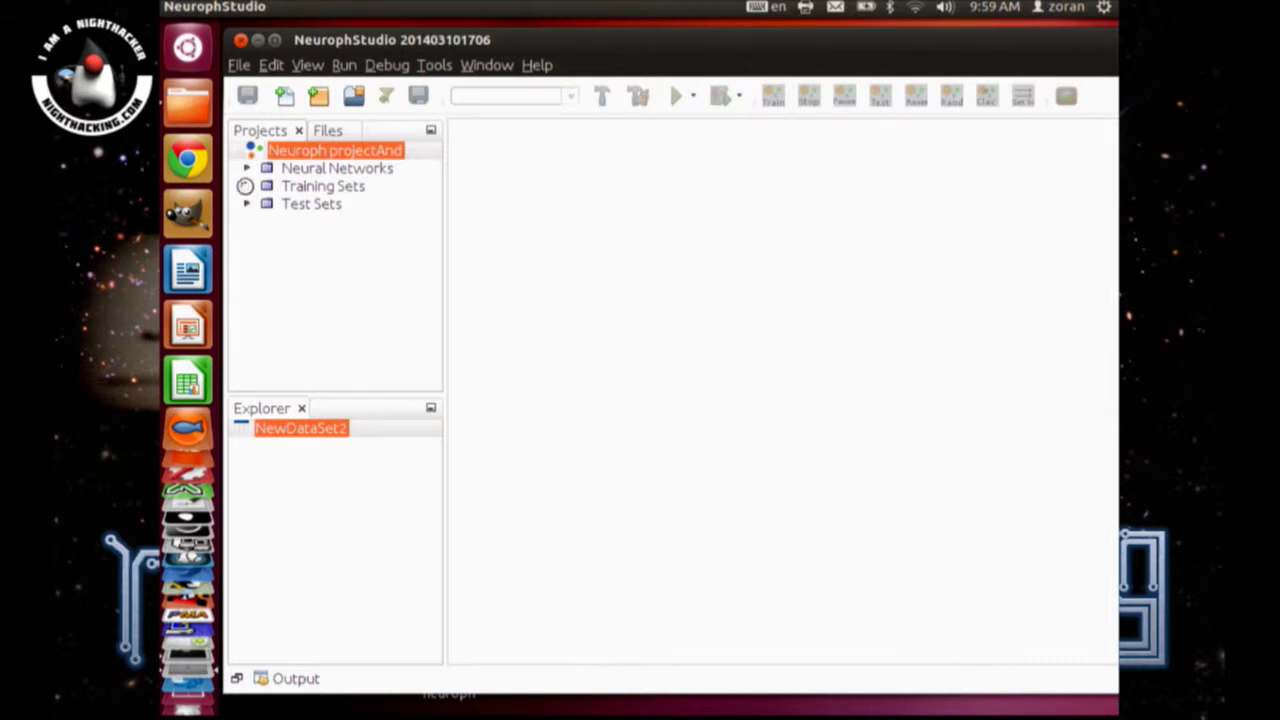
click(305, 188)
Step: Start a new Neural Network file from the Neuroph category in Neuroph projectAnd
click(302, 170)
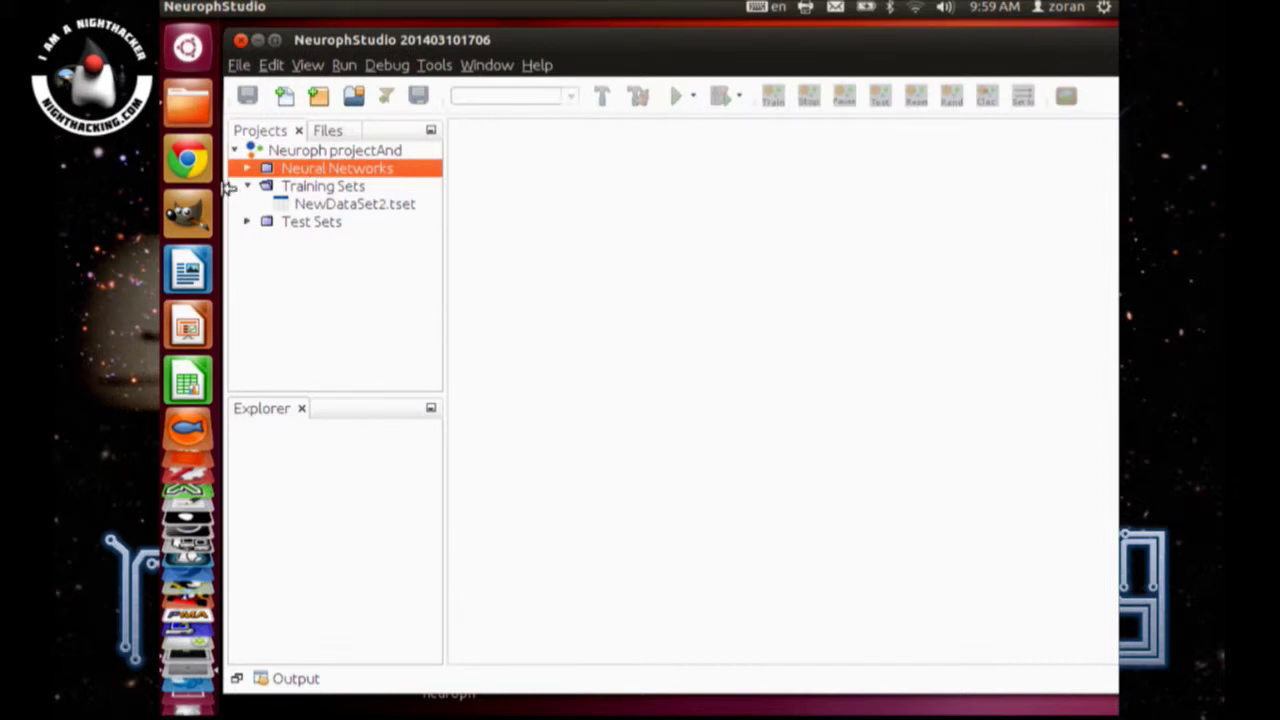
click(285, 97)
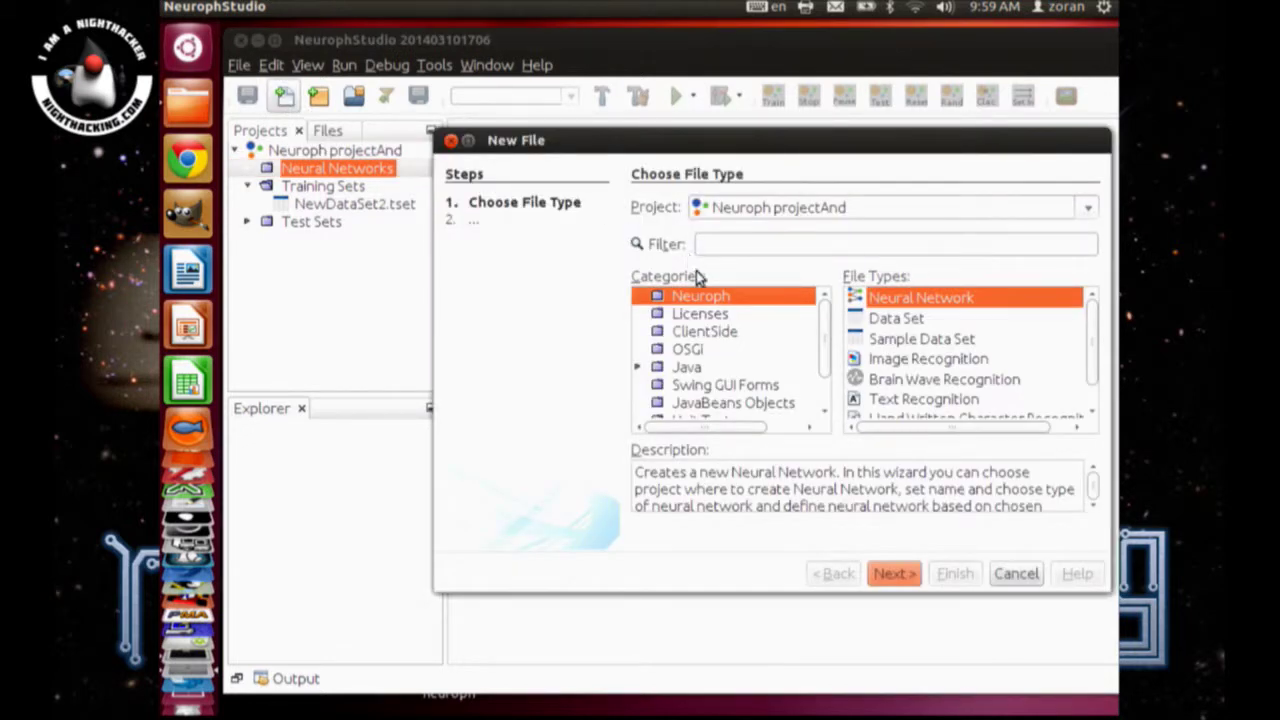
click(968, 300)
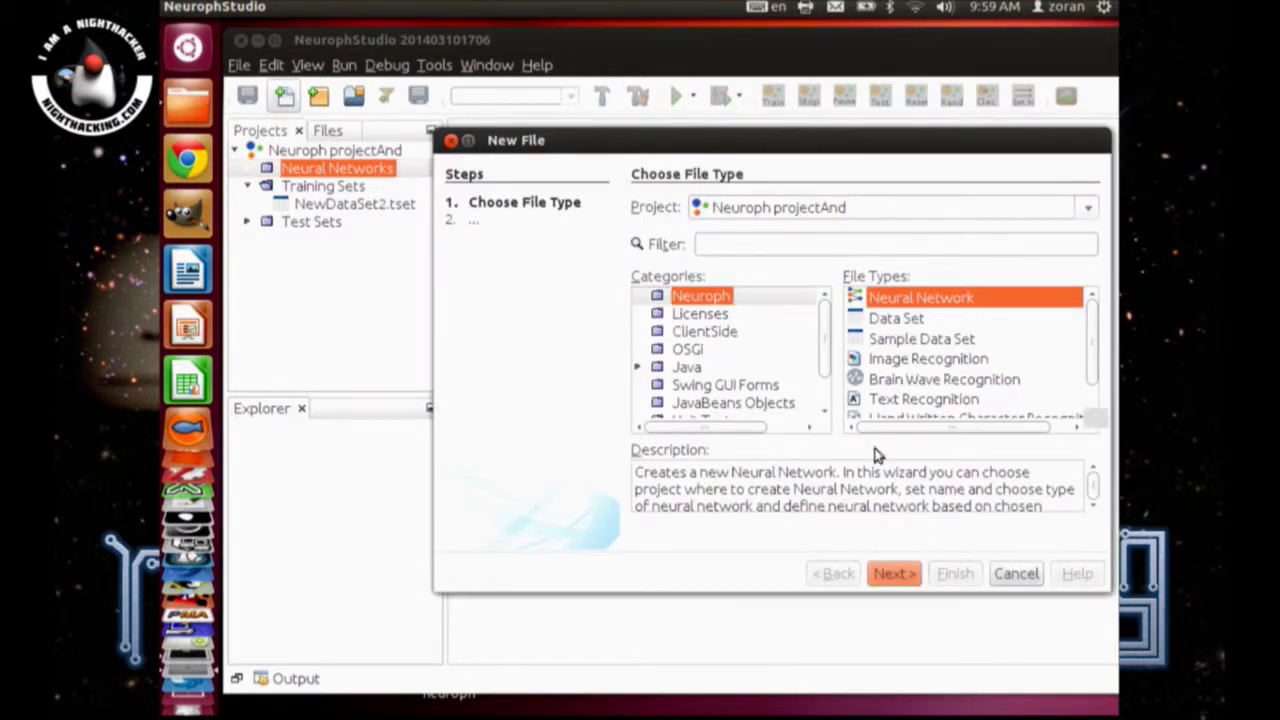
click(895, 574)
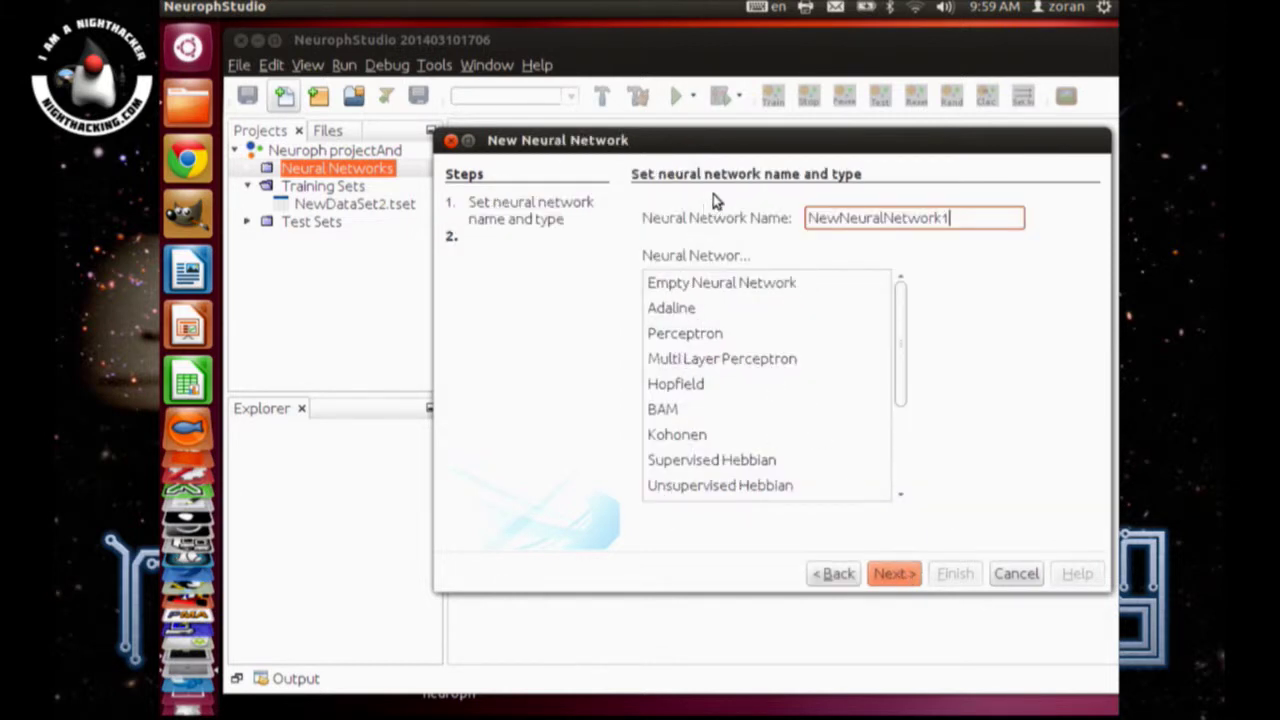
Step: Create NewNeuralNetwork1 as a Perceptron with 2 inputs, 1 output and the Perceptron learning rule
drag(722, 145, 642, 143)
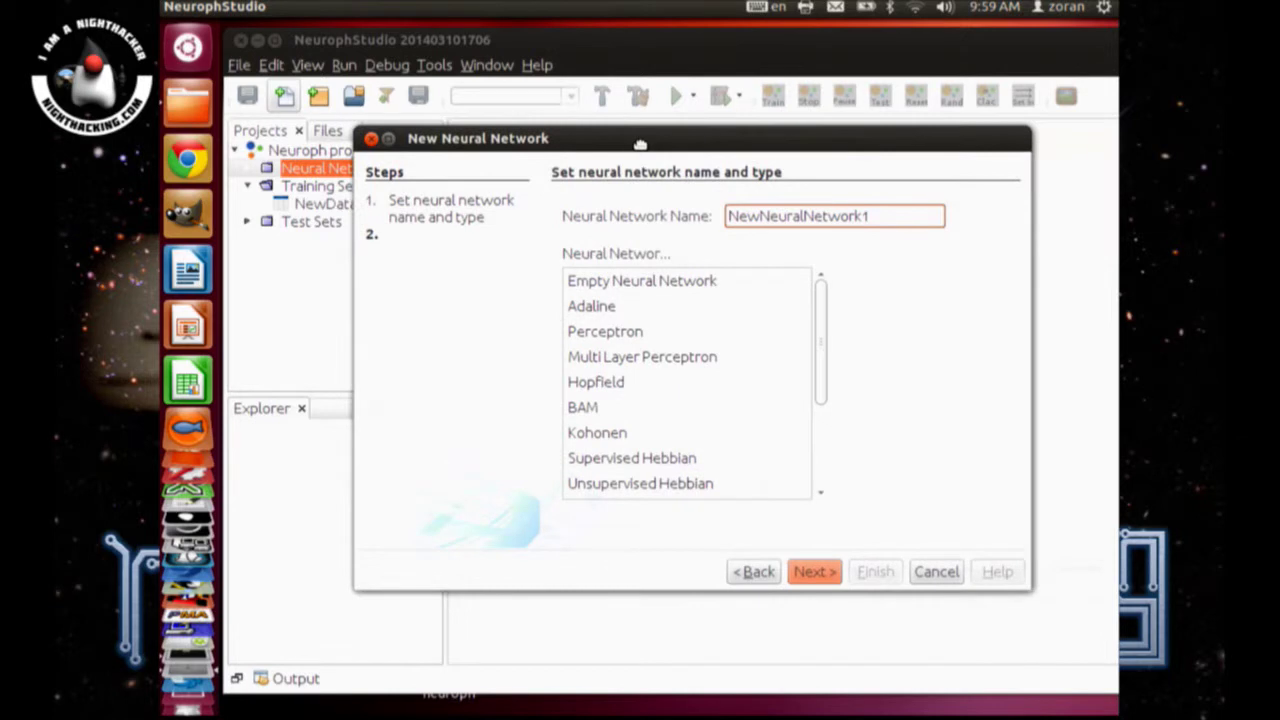
click(612, 338)
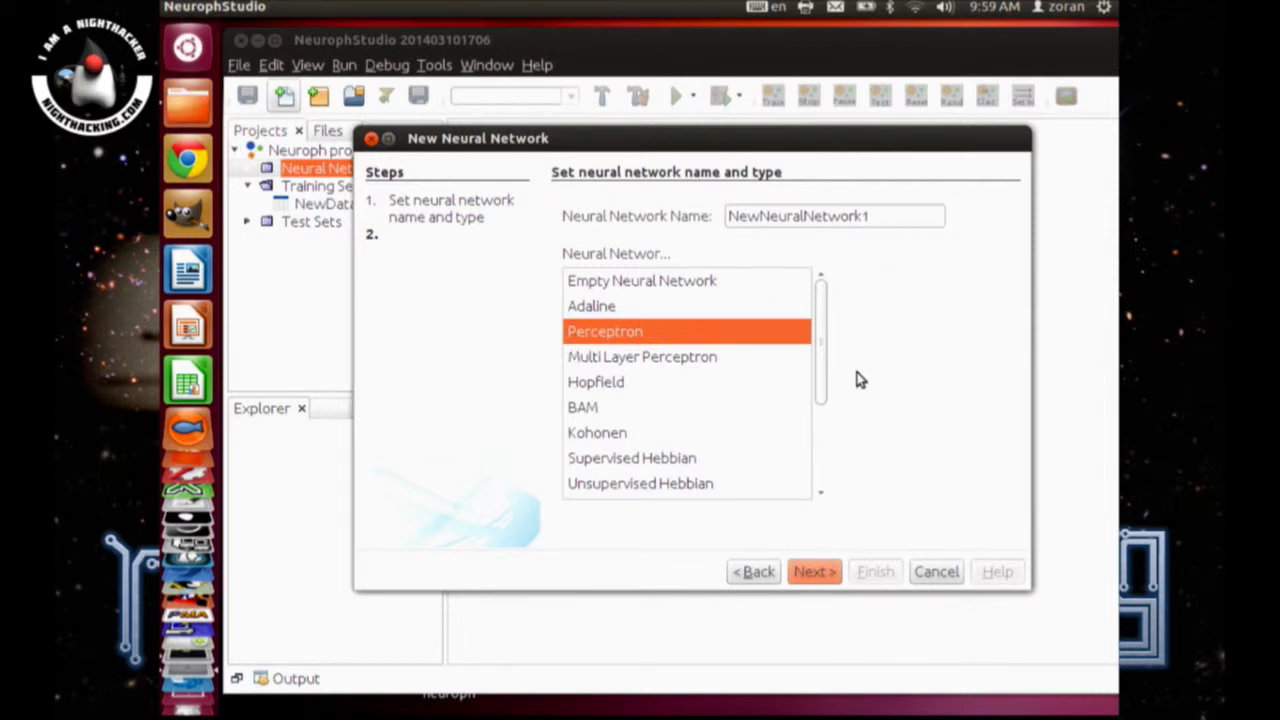
click(816, 574)
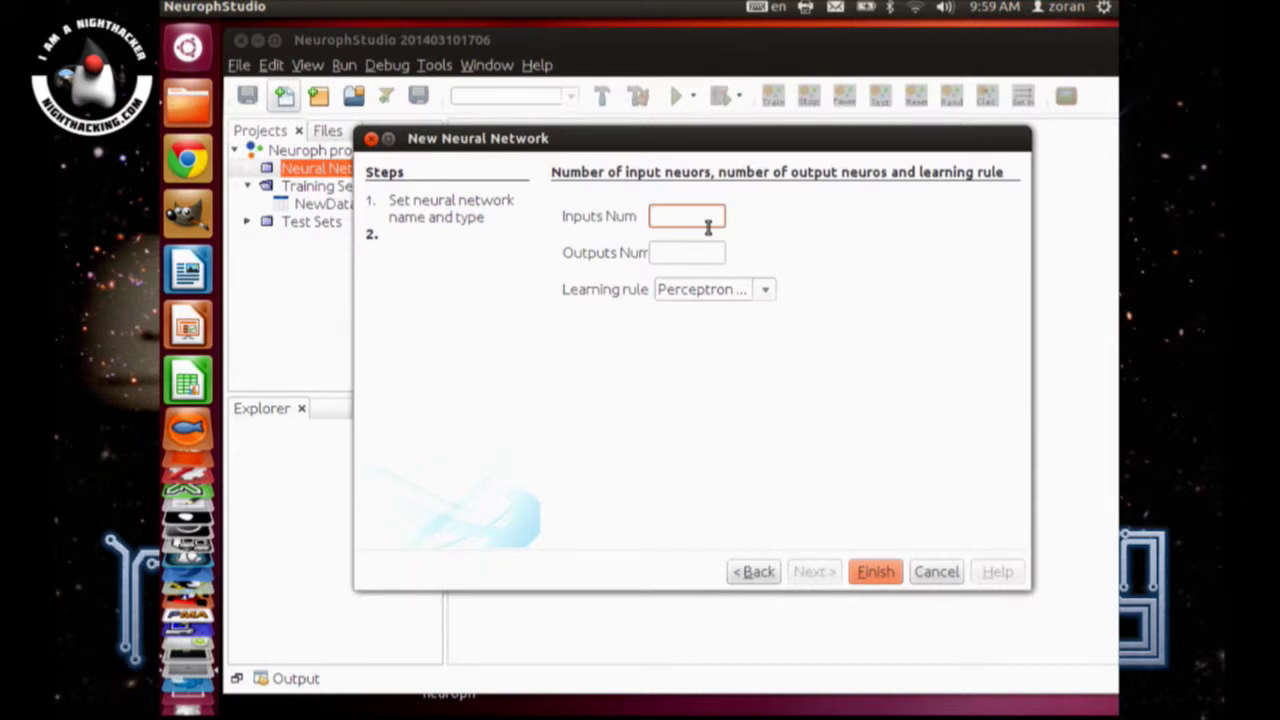
key(Tab)
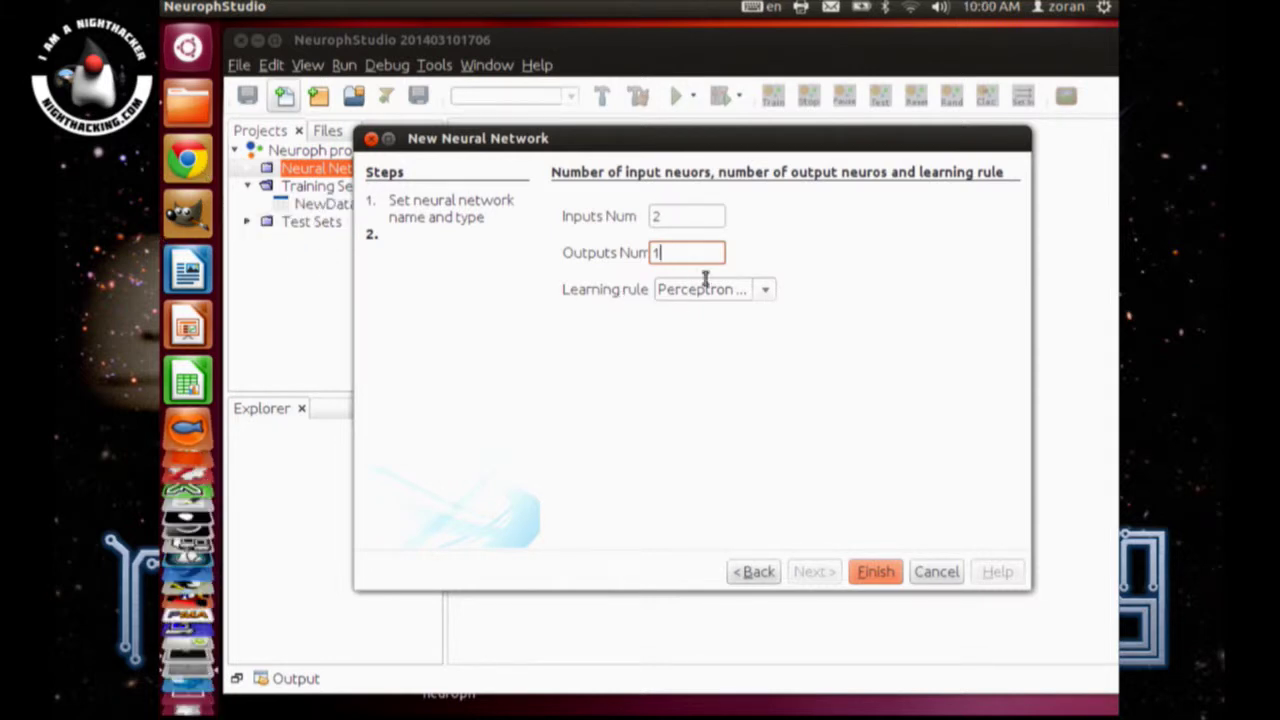
click(886, 571)
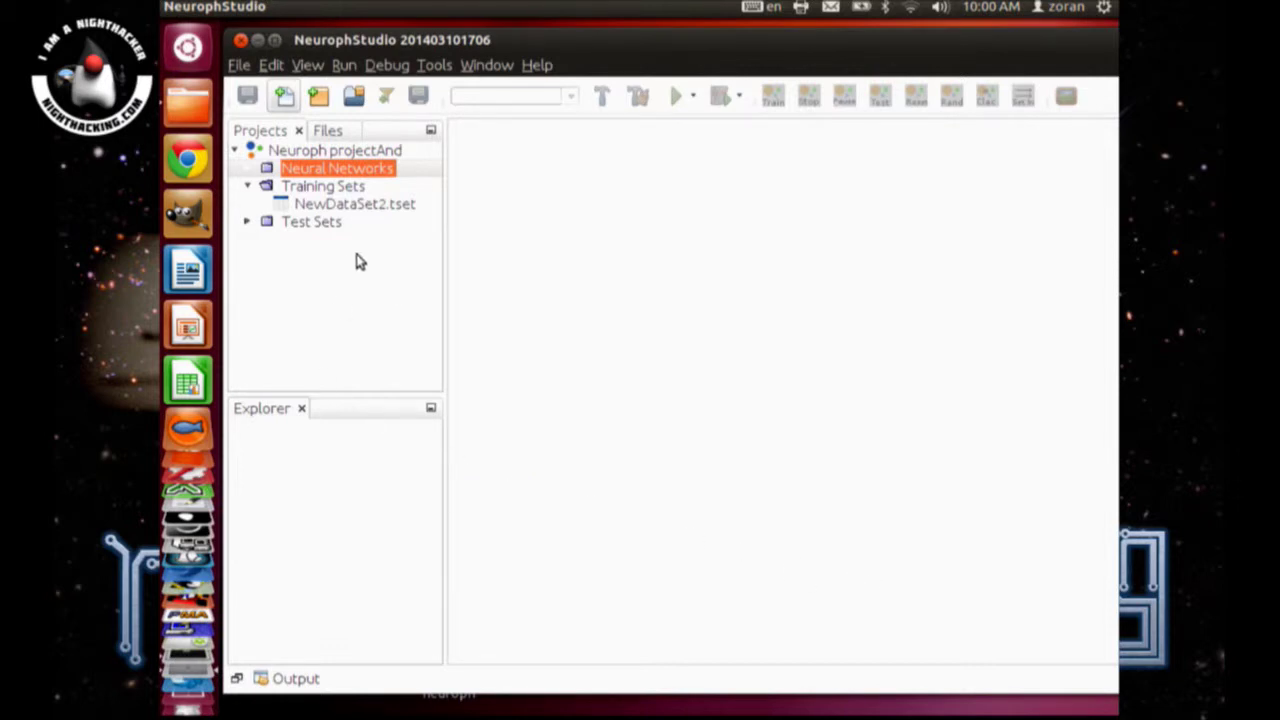
click(285, 95)
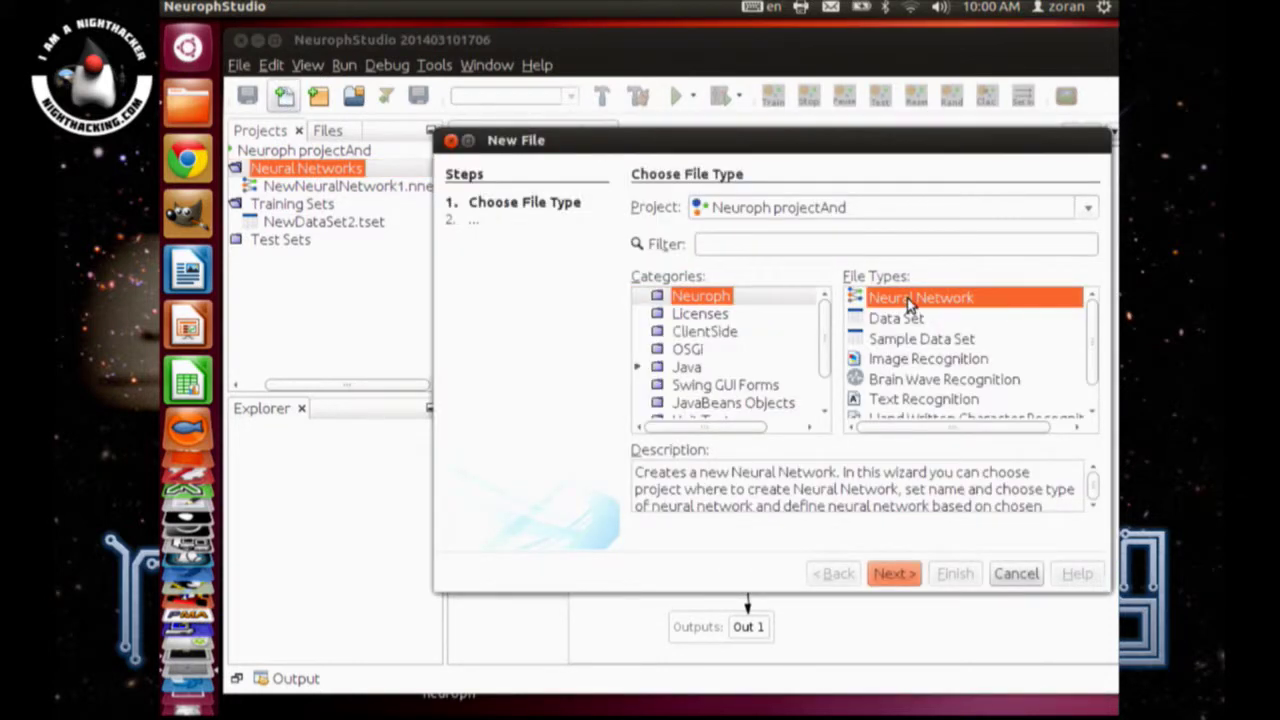
drag(804, 146, 661, 139)
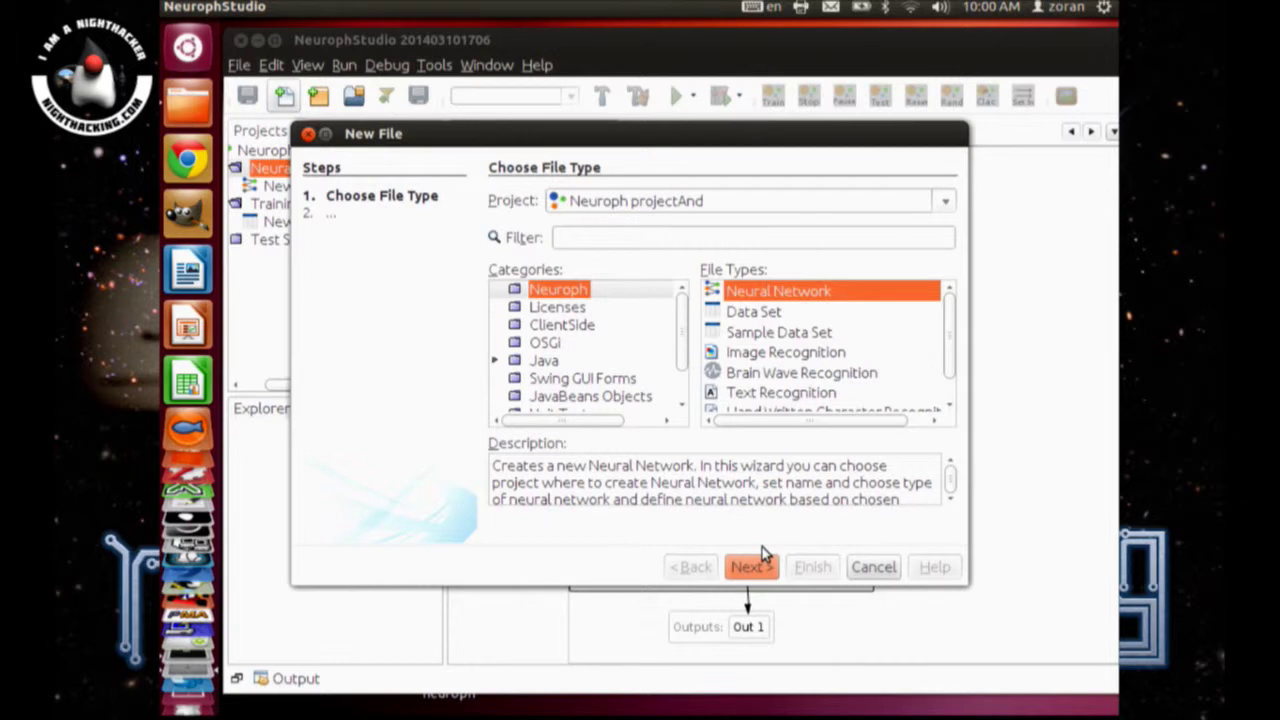
click(873, 567)
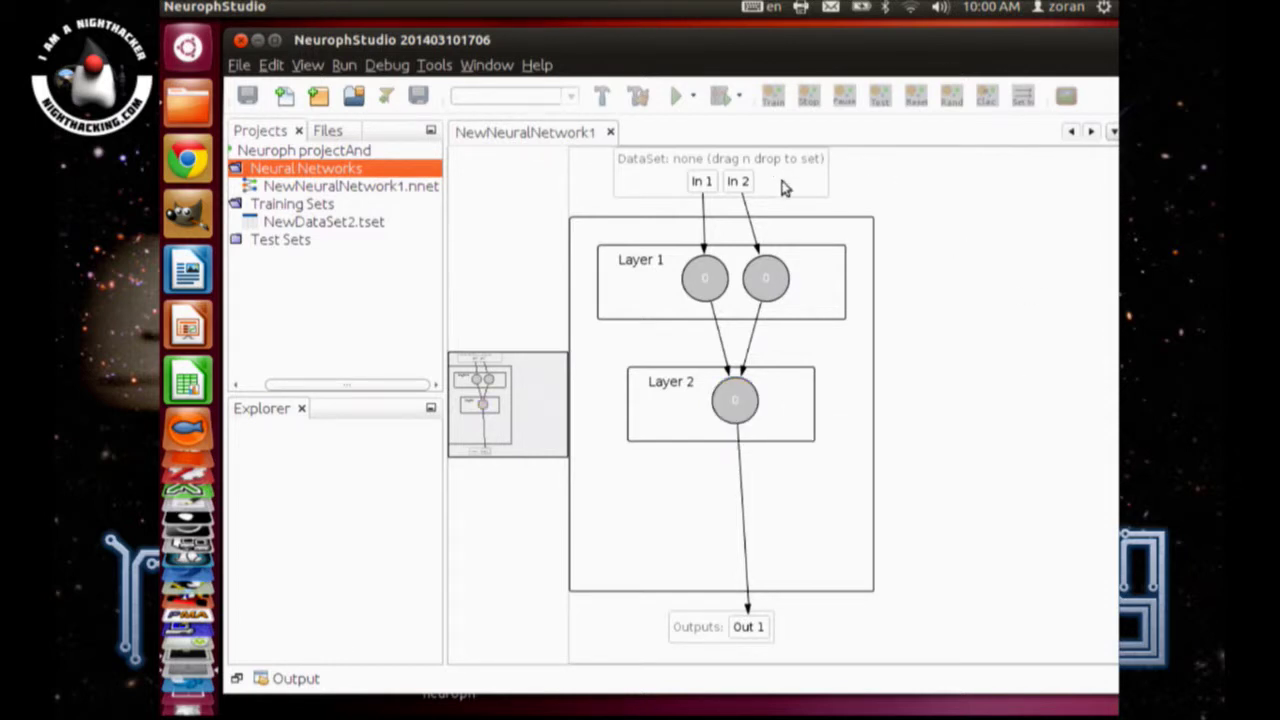
Step: Set the network input of NewNeuralNetwork1 to 1 1
click(541, 139)
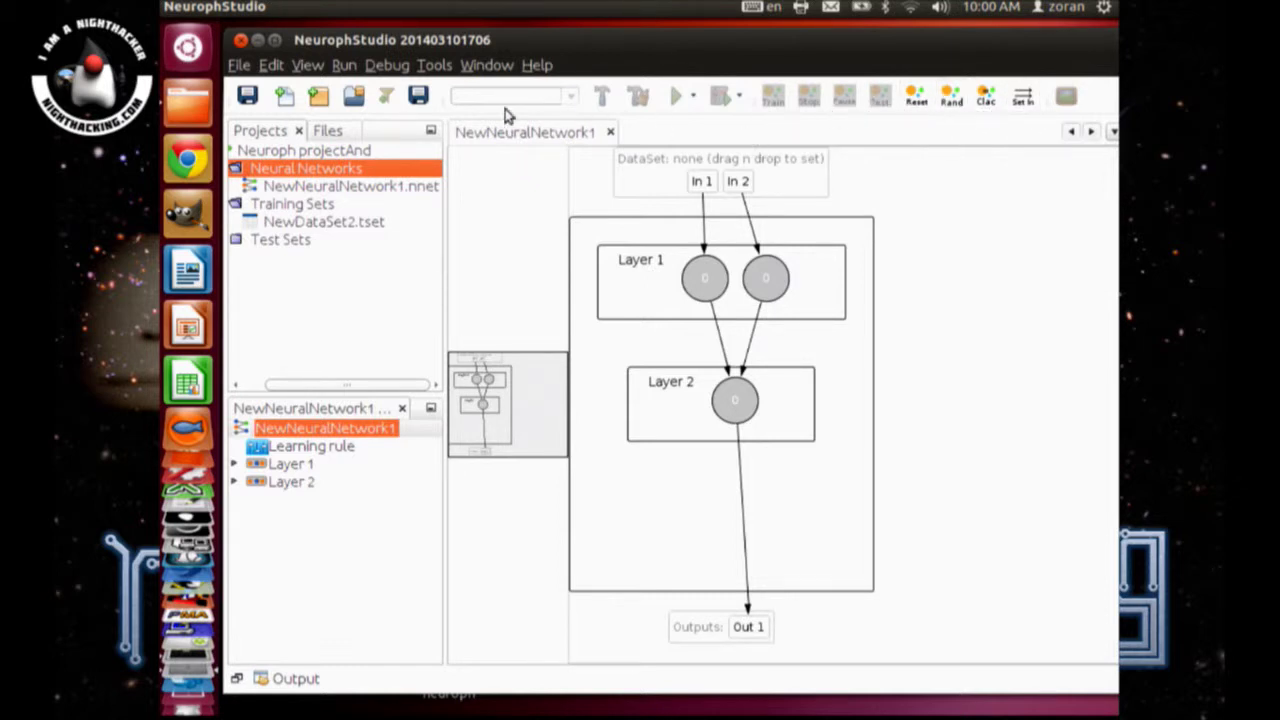
click(1022, 97)
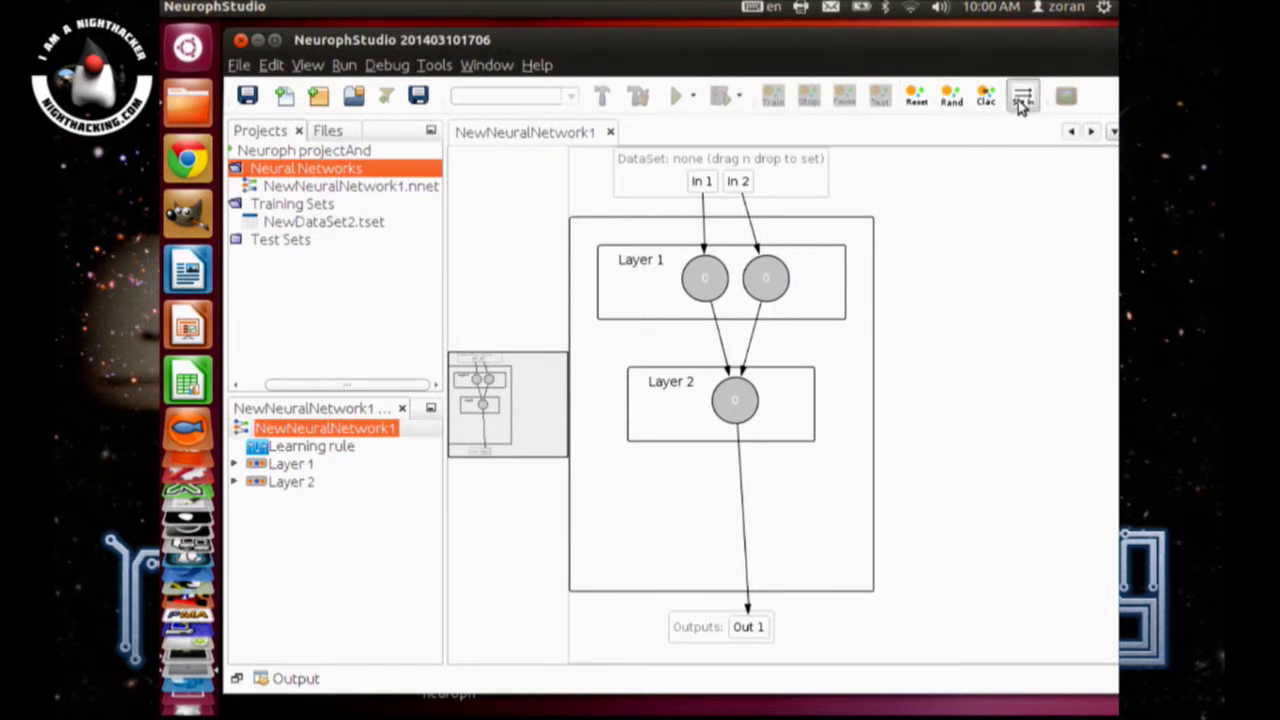
text(1 1)
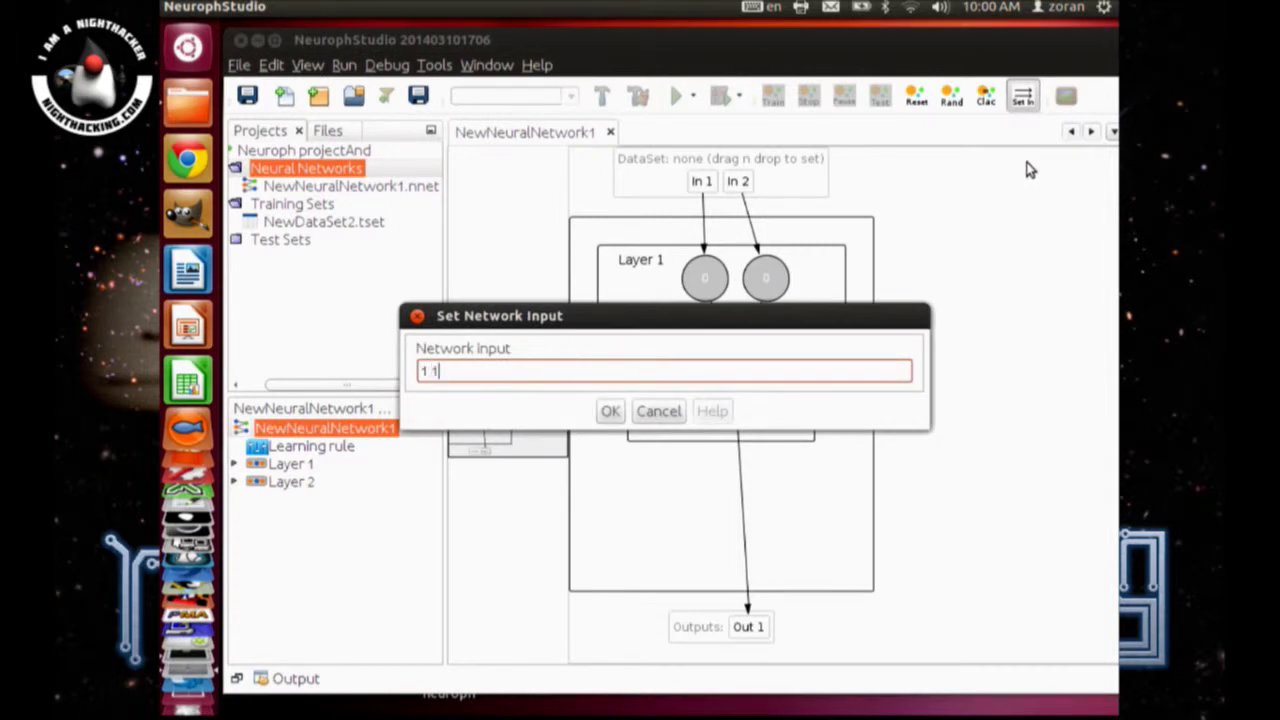
click(609, 411)
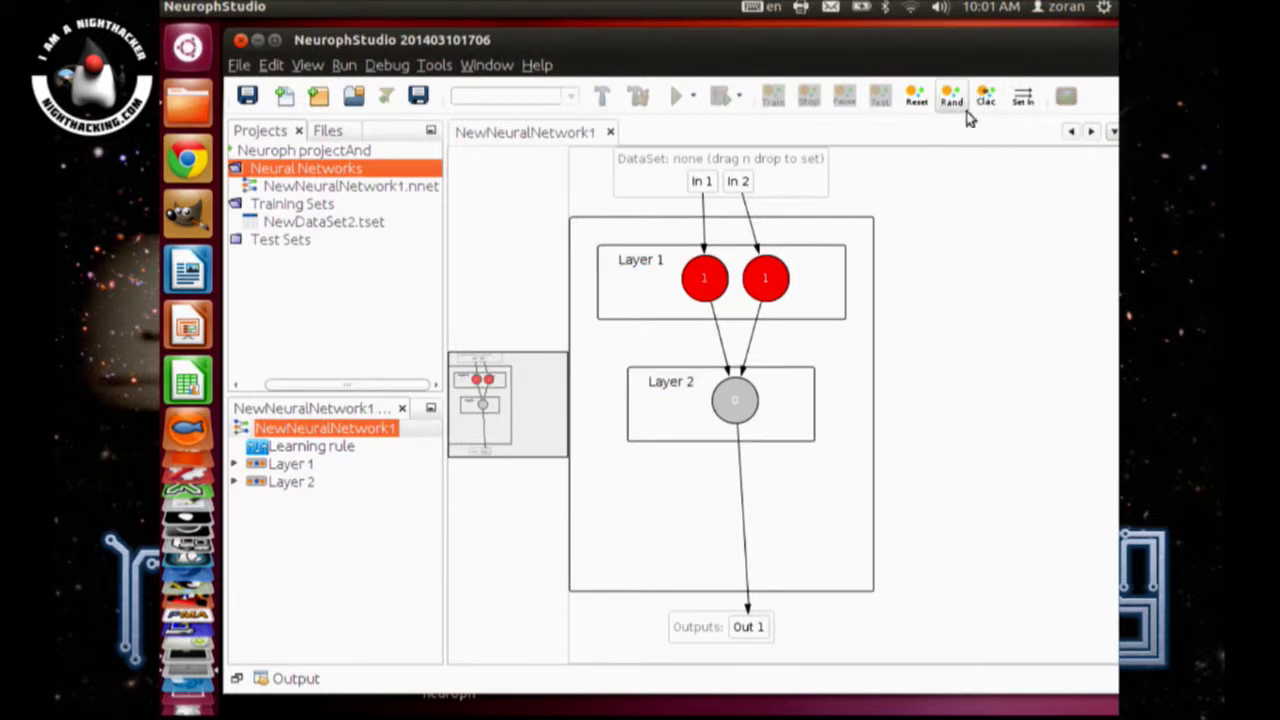
Step: Set the network input of NewNeuralNetwork1 to 1 0
click(1022, 97)
text(1 0)
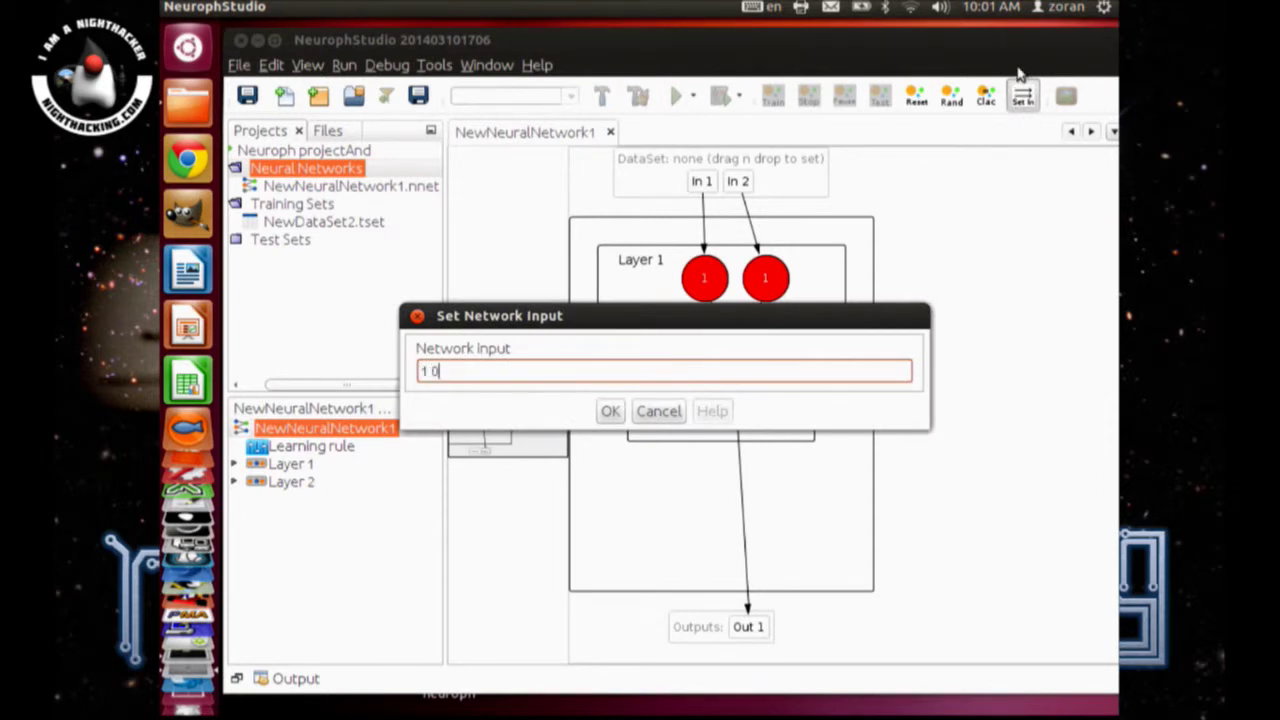
click(614, 410)
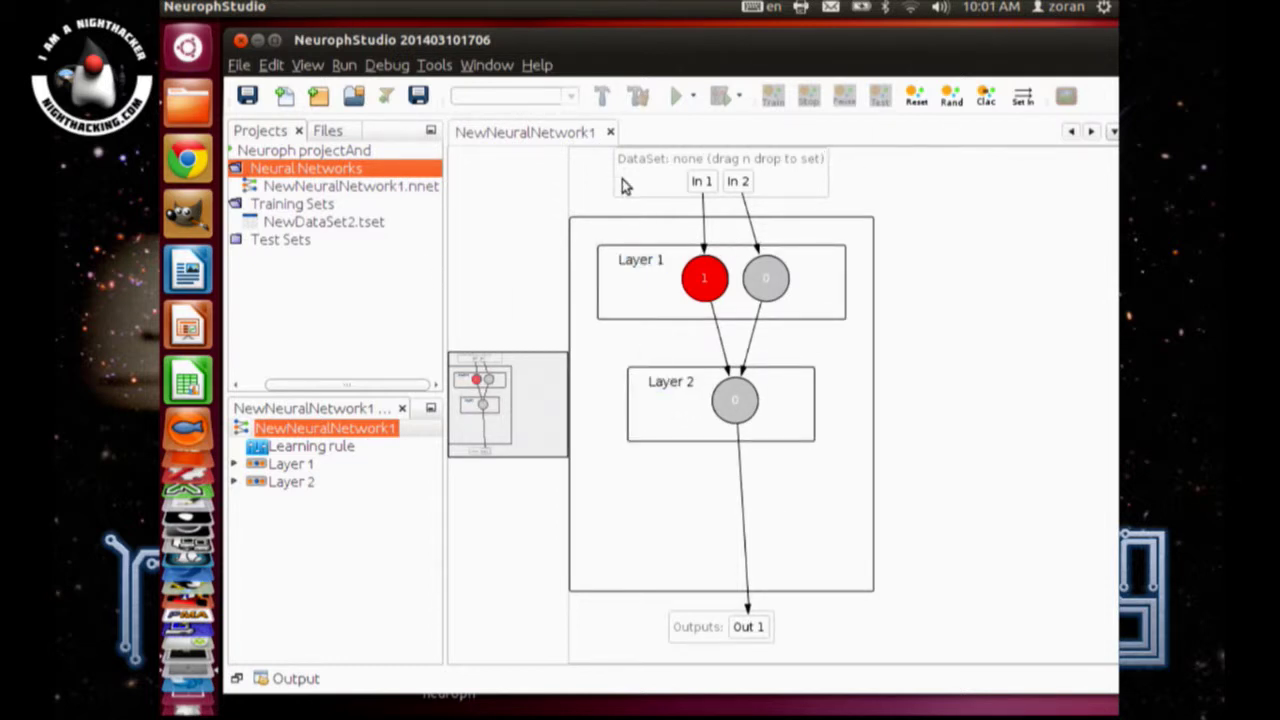
Step: Enable Show weights in the network diagram's display preferences
right_click(800, 345)
click(772, 347)
right_click(770, 347)
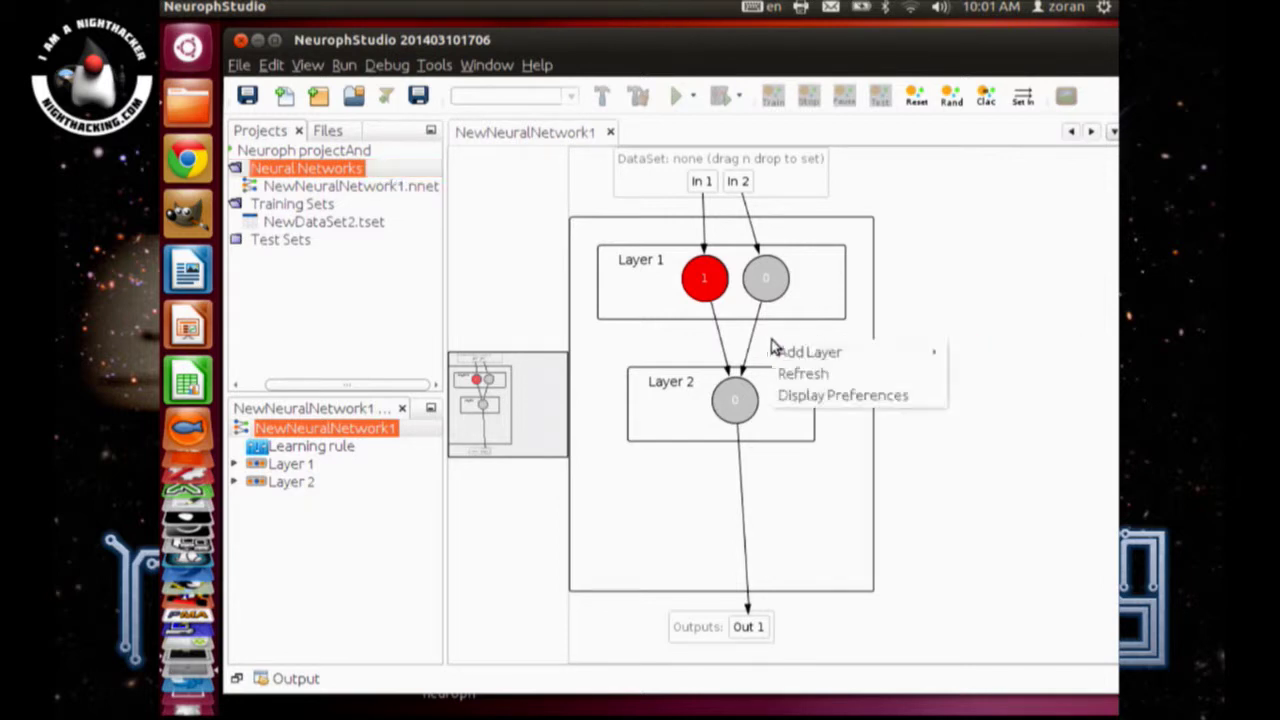
click(851, 400)
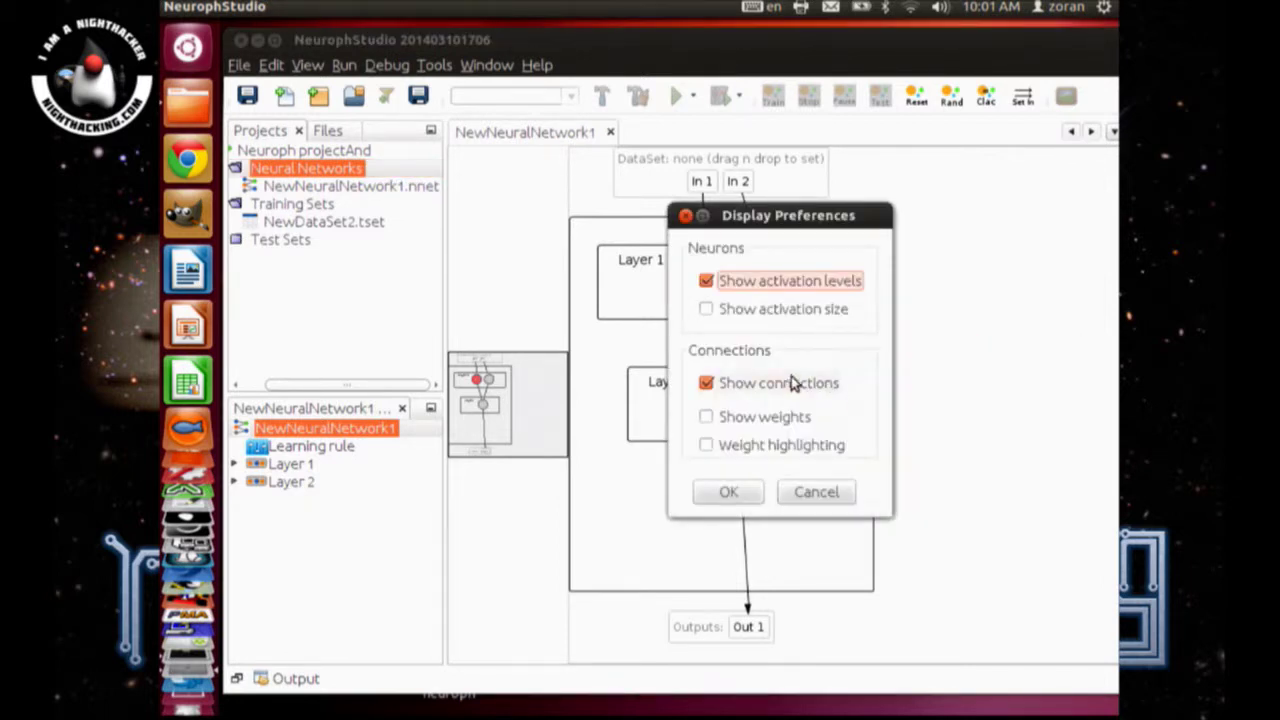
click(712, 418)
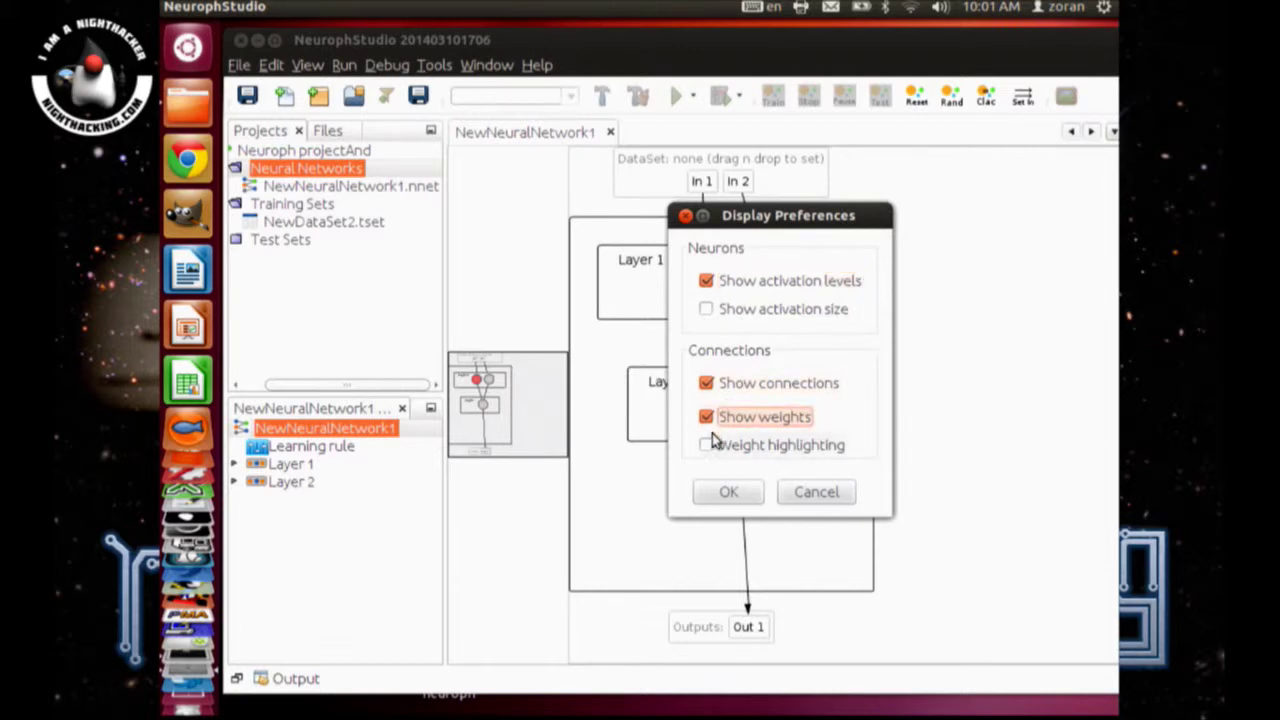
click(730, 491)
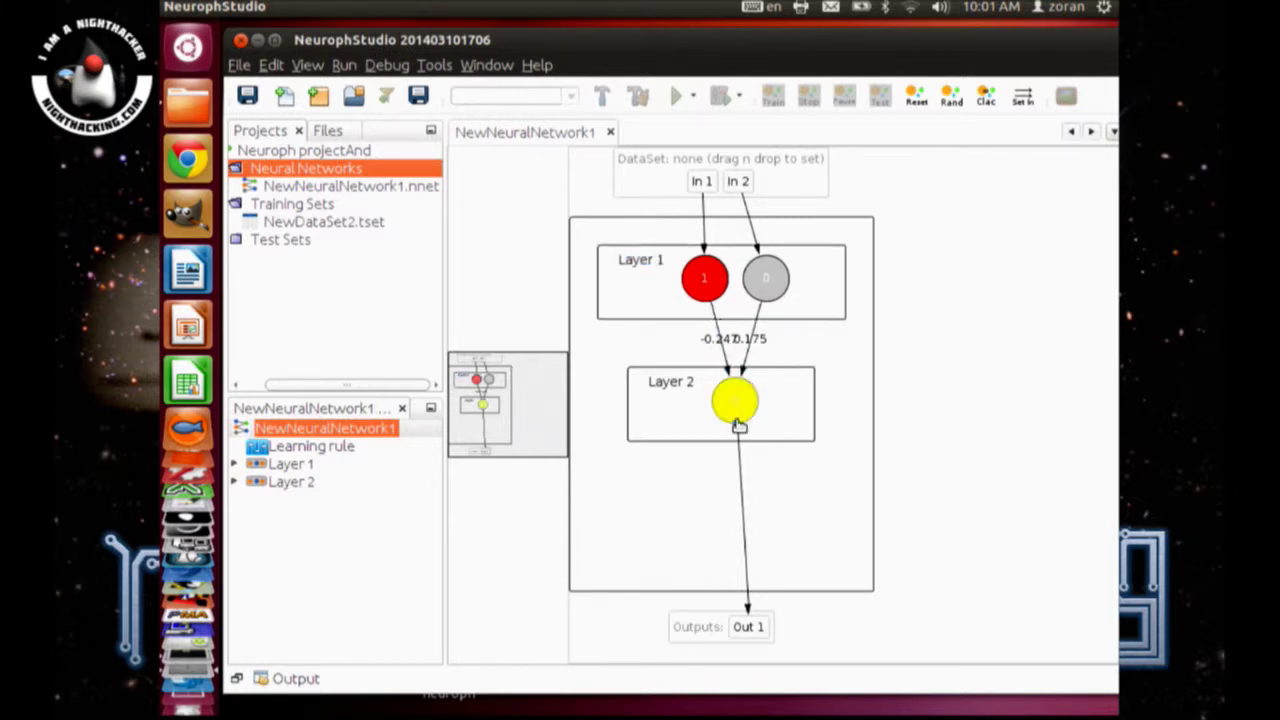
Step: Examine the connection weights between Layer 1 and Layer 2 in the network diagram
scroll(770, 362, up, 5)
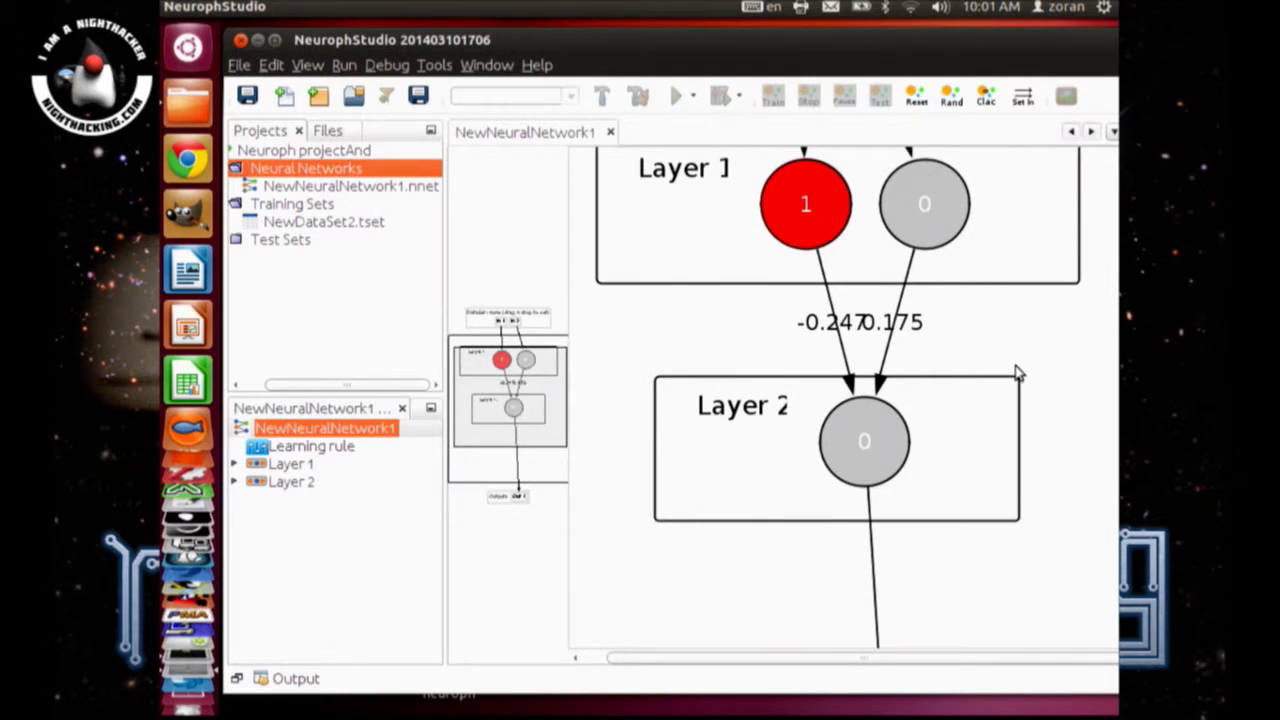
scroll(1010, 388, up, 2)
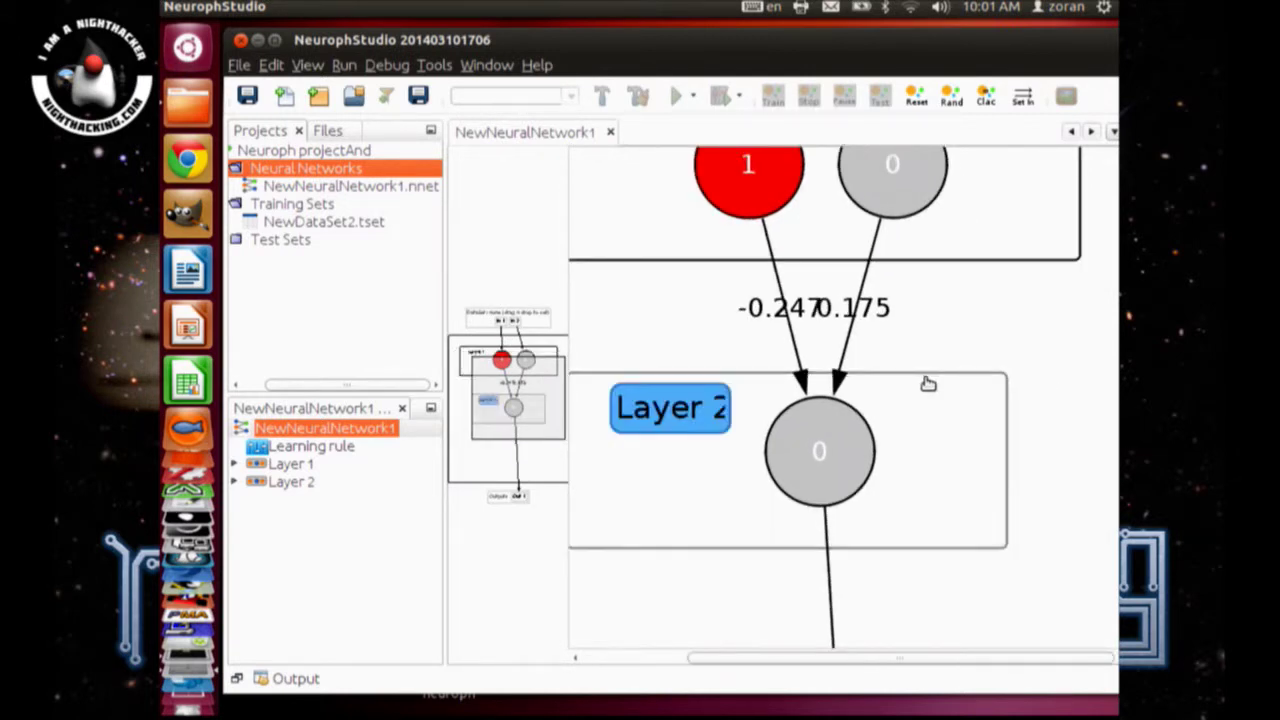
scroll(893, 353, down, 6)
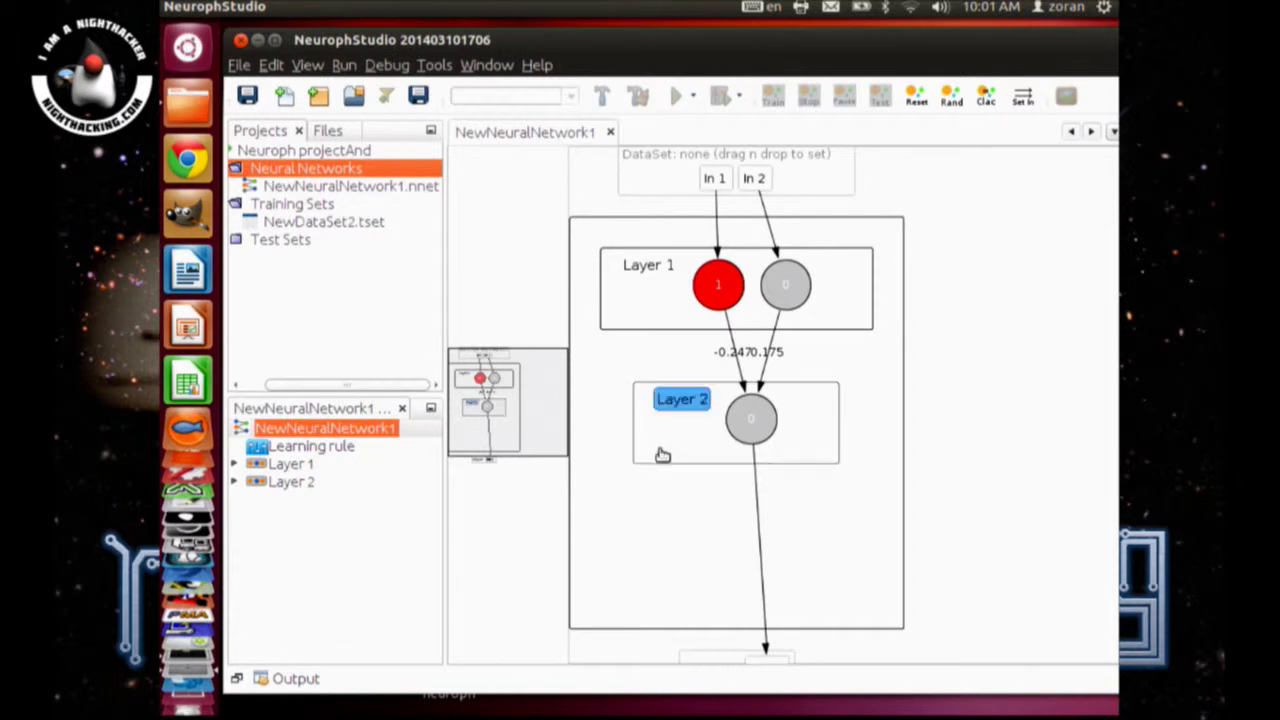
scroll(686, 411, up, 2)
scroll(689, 414, down, 4)
scroll(692, 414, up, 2)
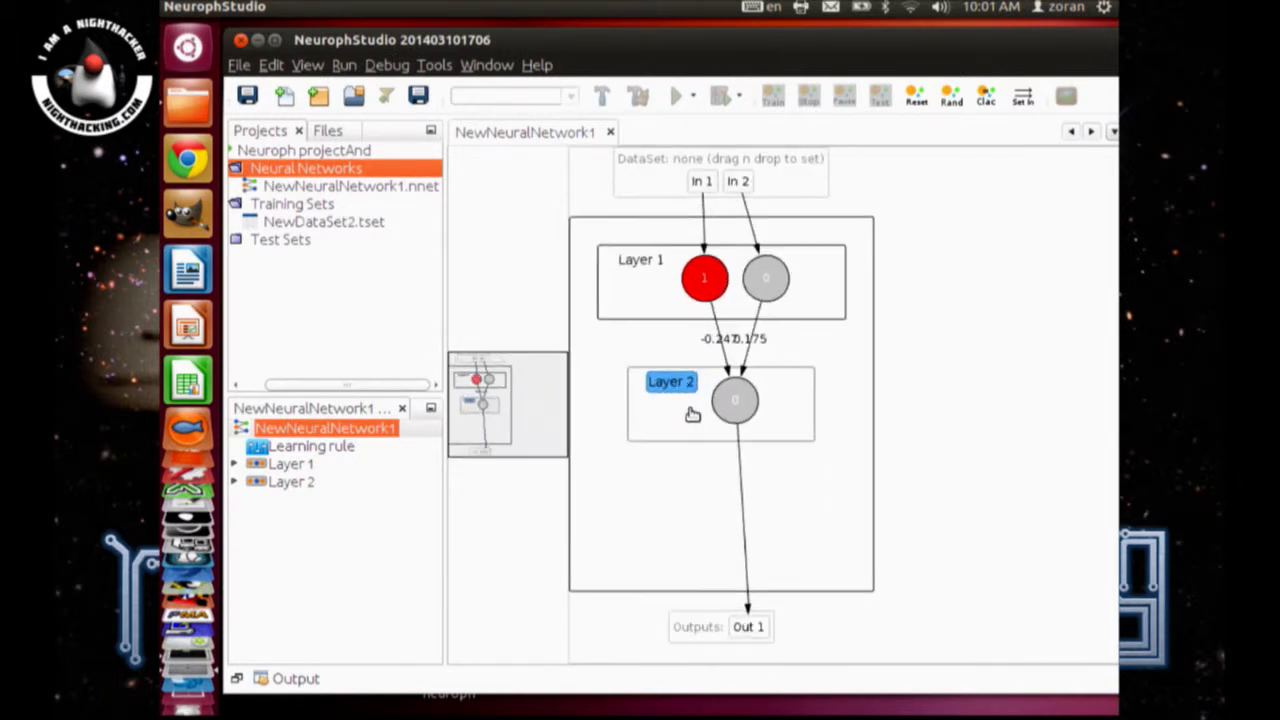
Step: Assign the training set NewDataSet2 to NewNeuralNetwork1 as its data set
click(306, 224)
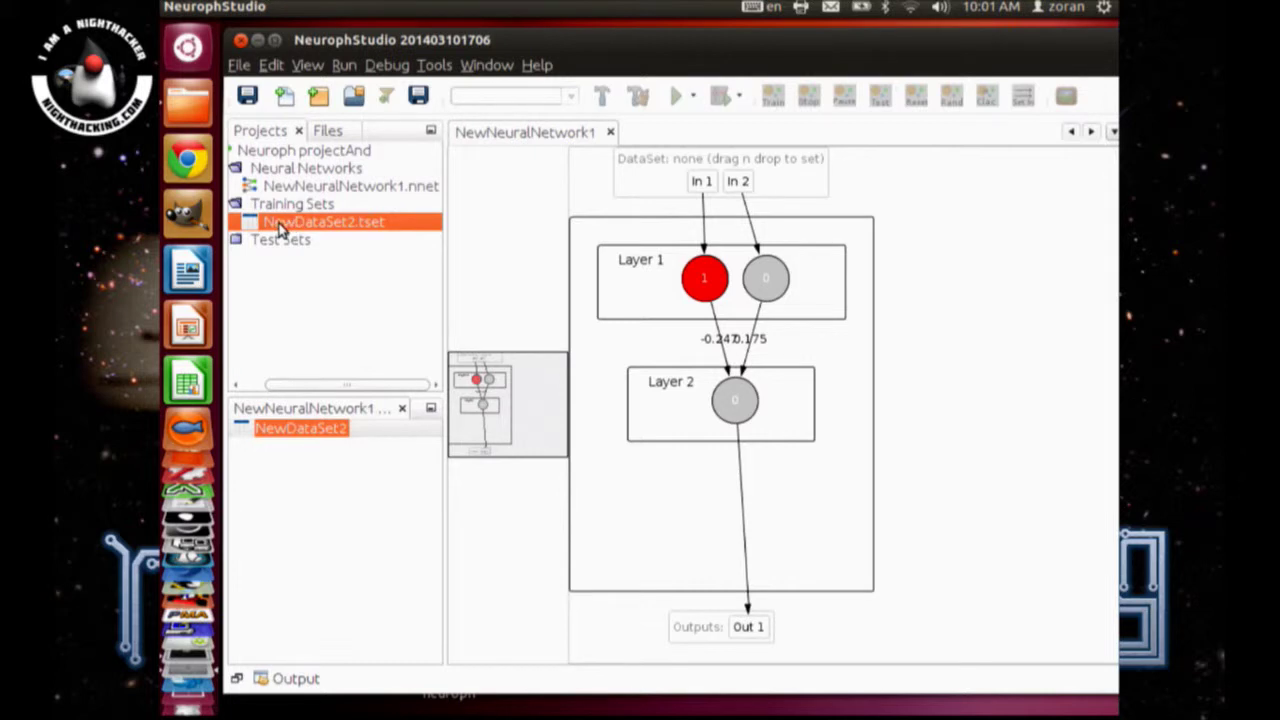
drag(286, 228, 616, 190)
drag(645, 182, 645, 180)
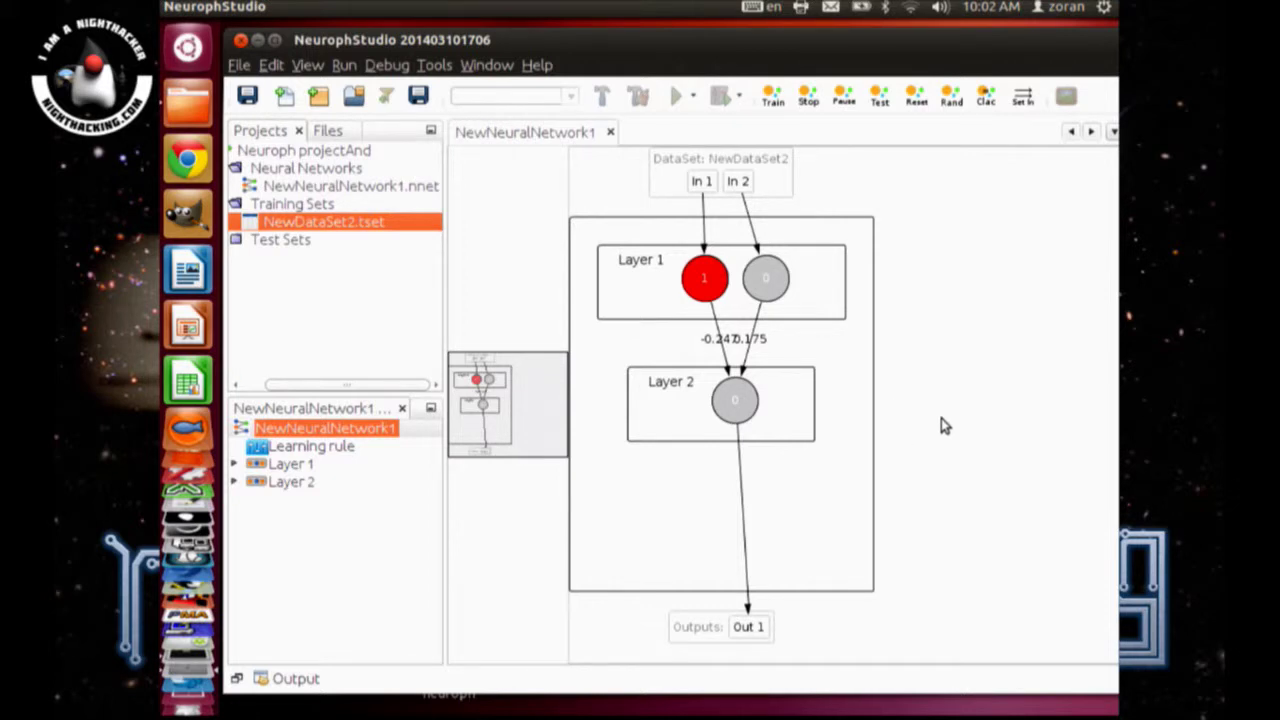
Step: Train NewNeuralNetwork1 with max error 0.01, learning rate 0.2 and the error graph displayed
click(771, 106)
mouse_move(644, 209)
mouse_down()
mouse_move(680, 207)
mouse_move(647, 198)
mouse_up()
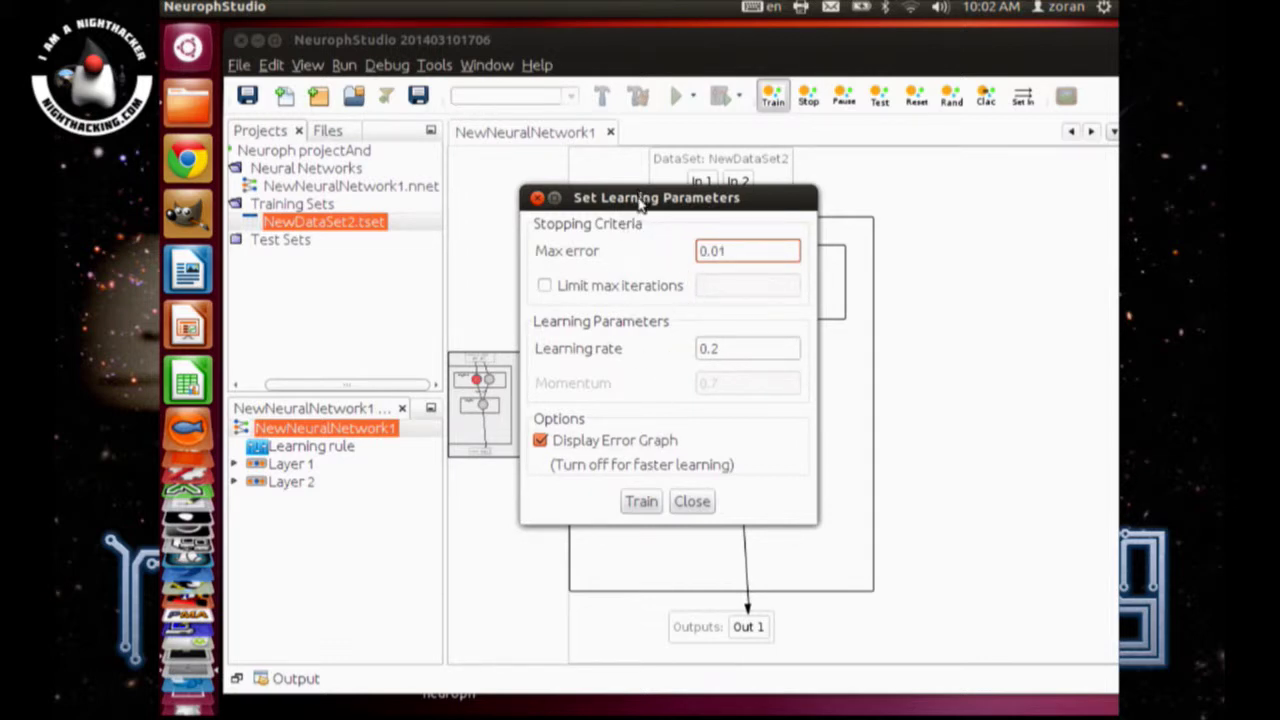
drag(641, 200, 631, 172)
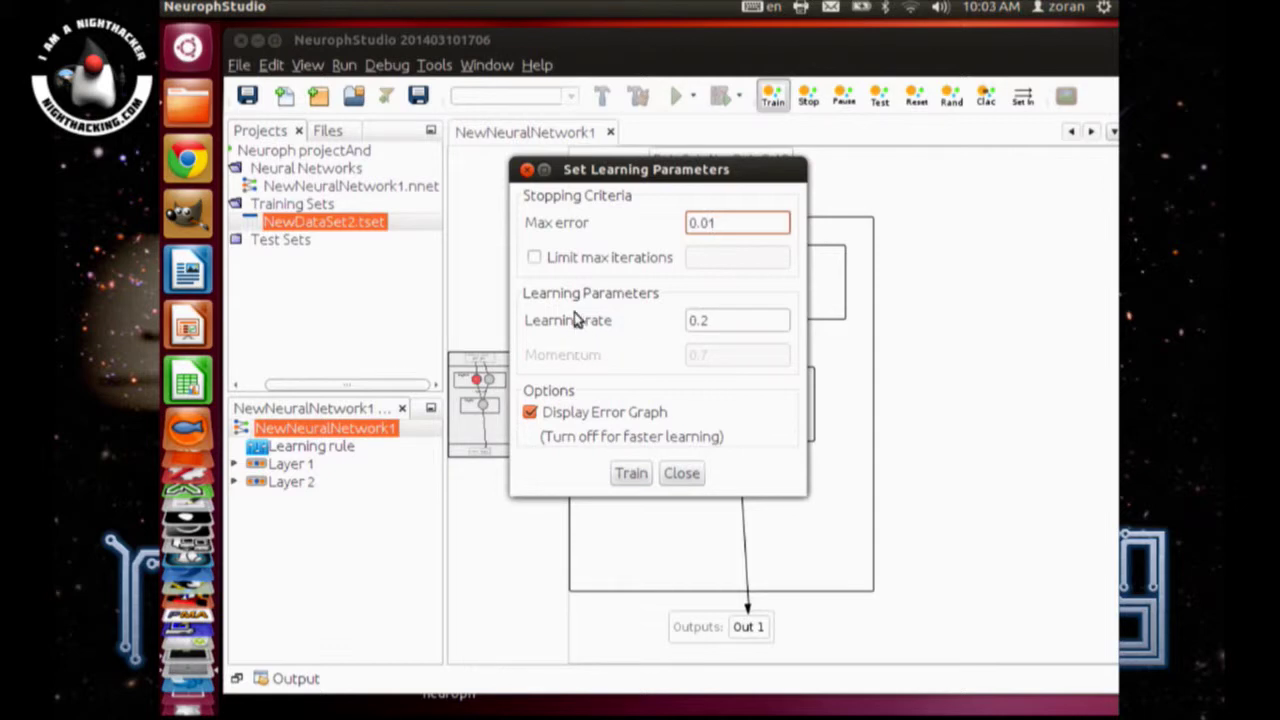
click(740, 323)
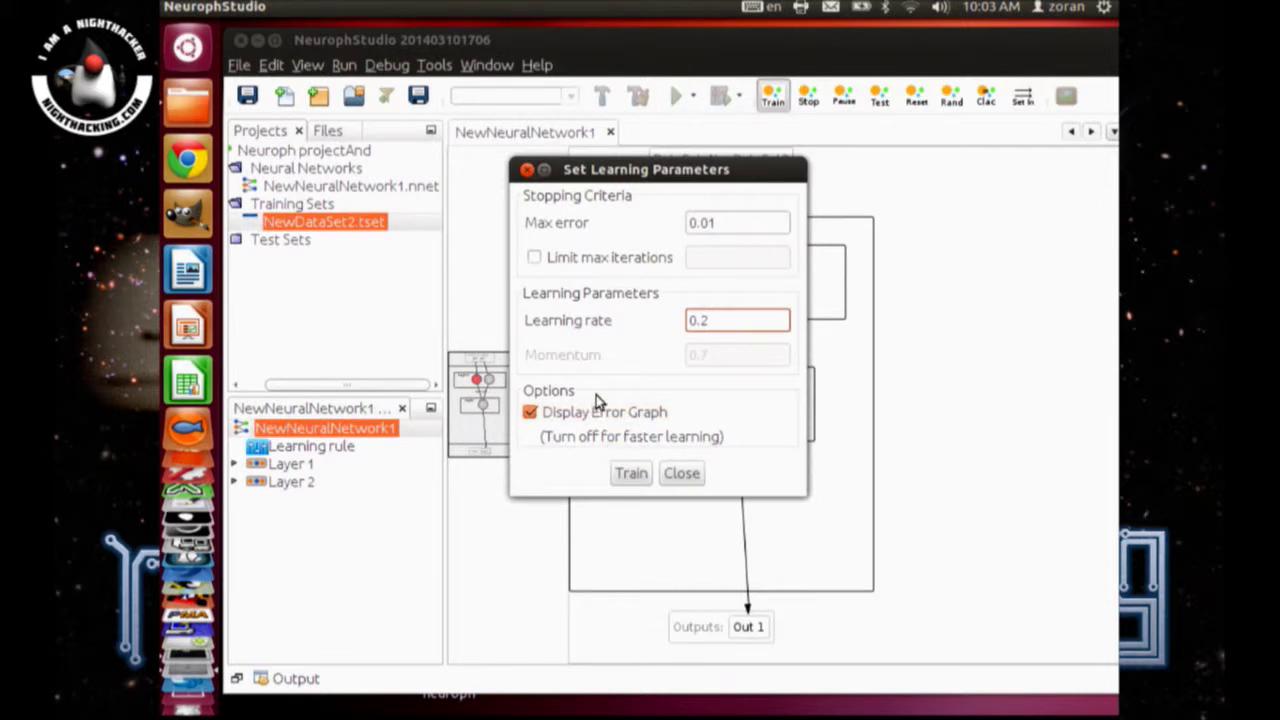
click(628, 478)
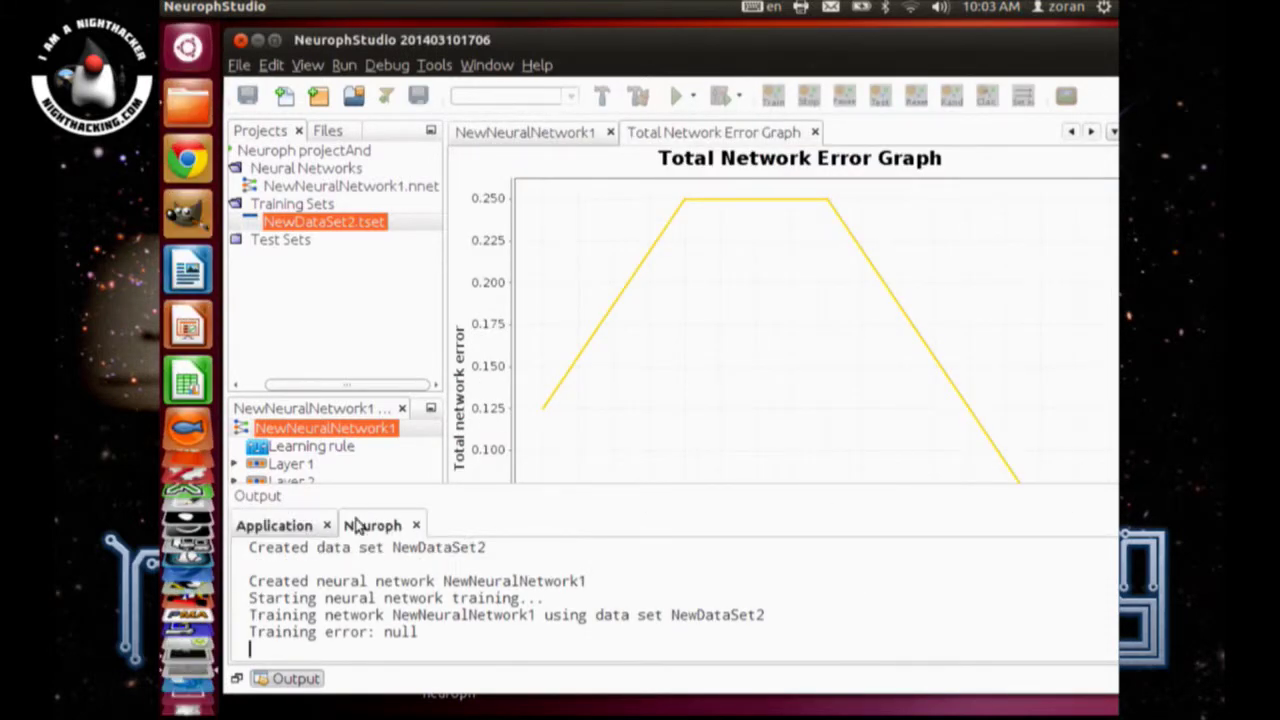
Step: Review the Neuroph training output and bring the complete Total Network Error Graph into view
double_click(306, 491)
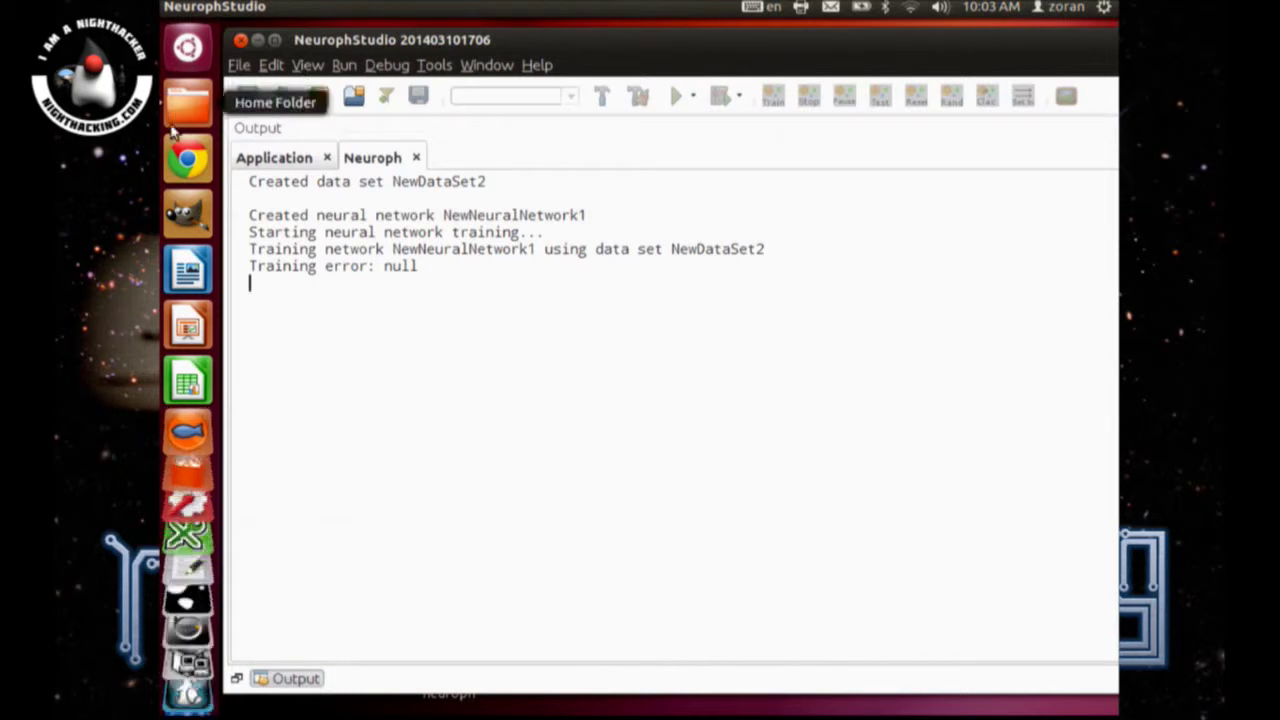
double_click(280, 130)
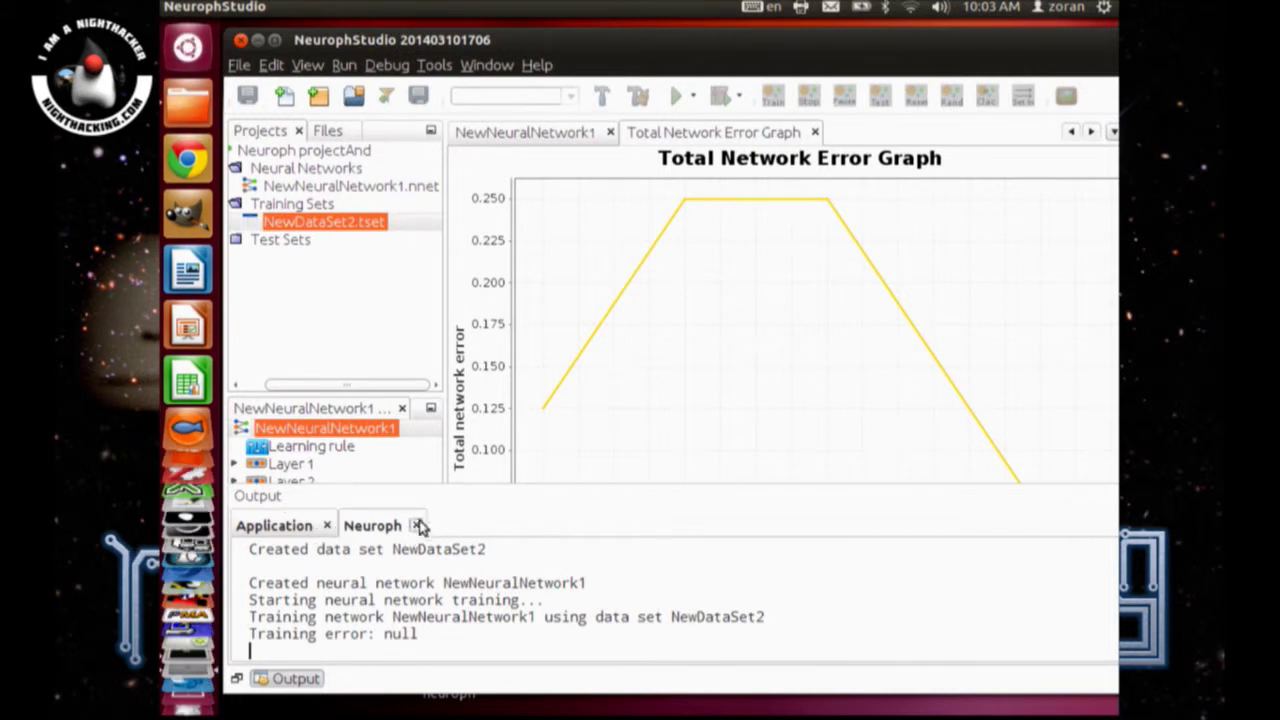
drag(660, 45, 385, 10)
click(1062, 484)
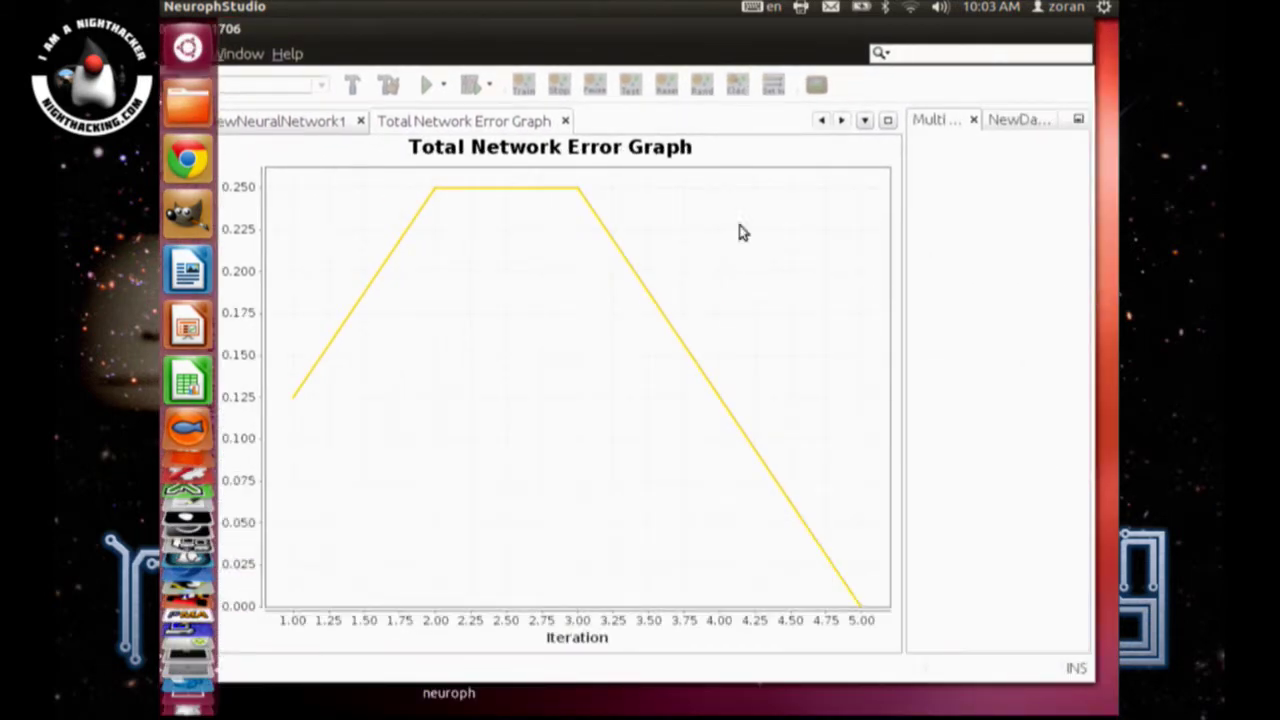
Step: Maximize the program window and test NewNeuralNetwork1 on its assigned data set from the network diagram
double_click(510, 33)
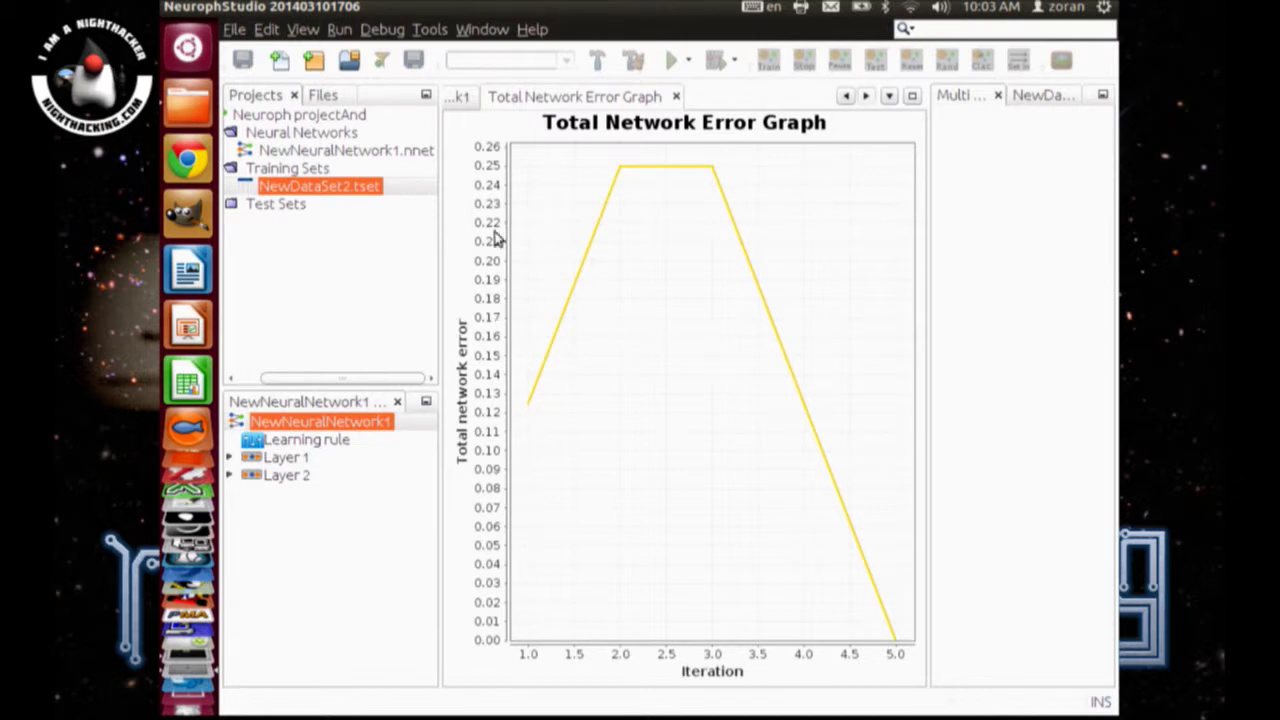
click(460, 96)
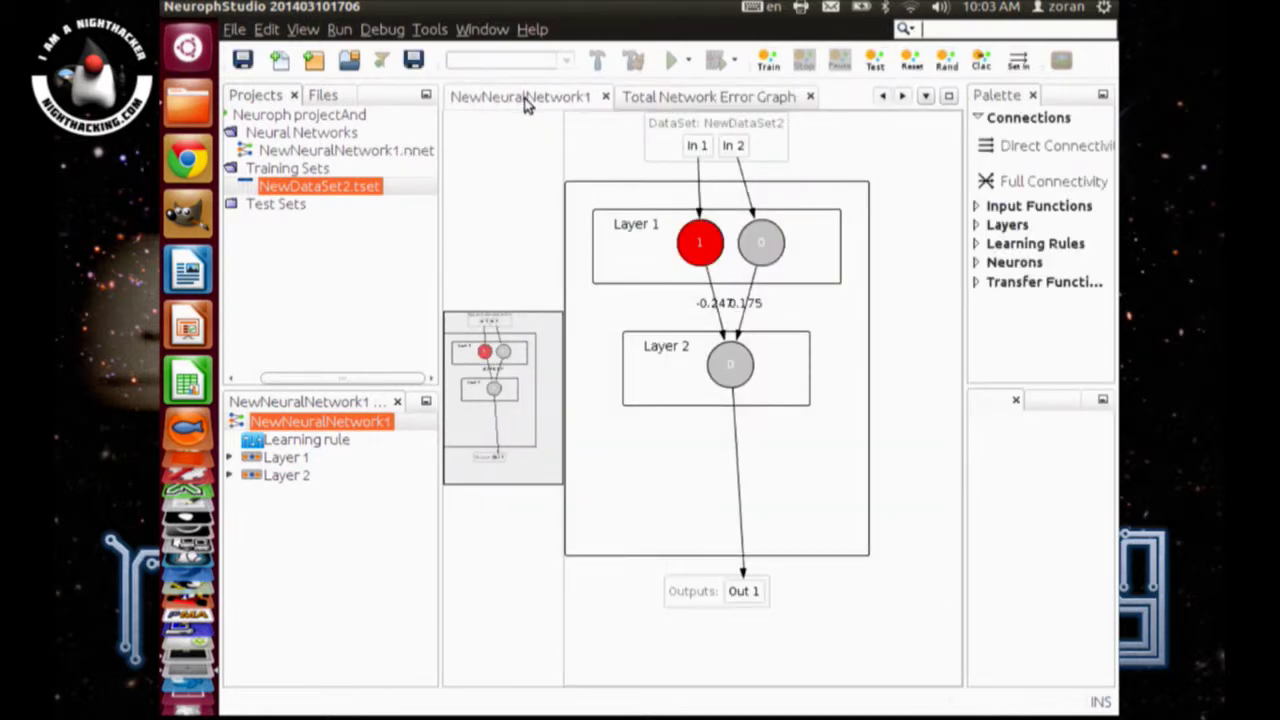
click(875, 65)
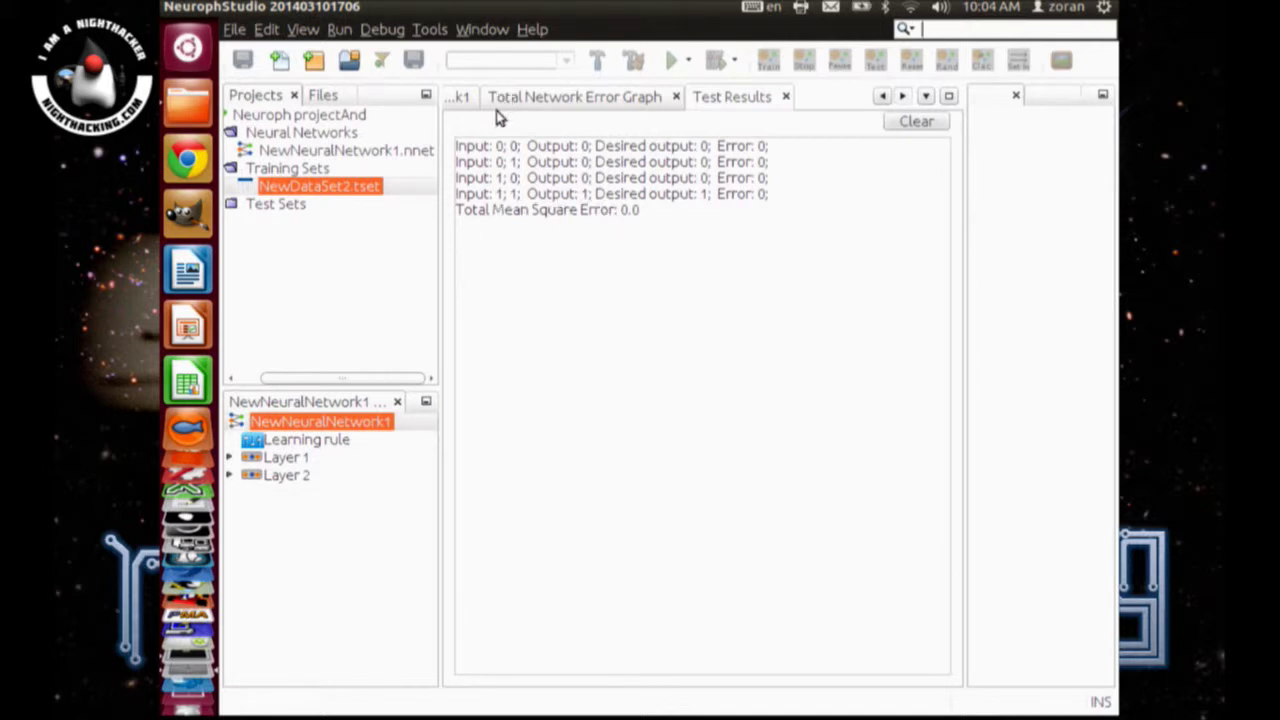
Step: Review the neuron states in the NewNeuralNetwork1 diagram and look at the Total Network Error Graph again
click(560, 100)
click(463, 99)
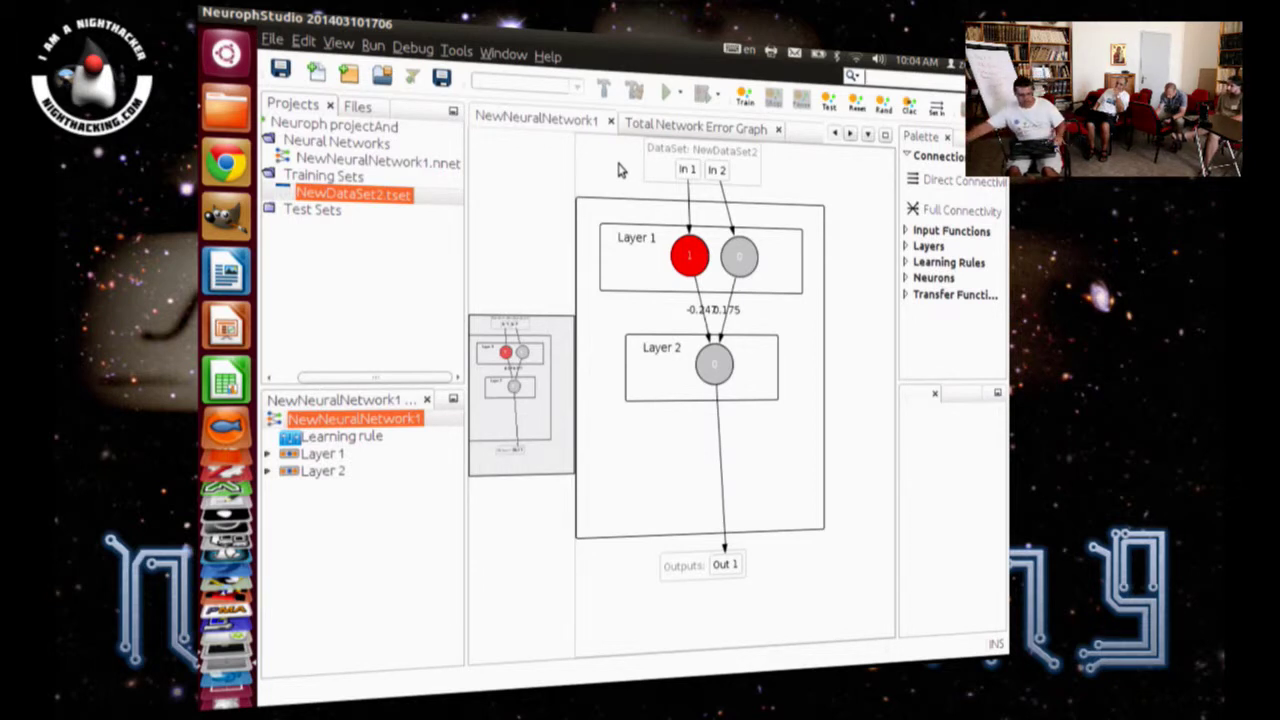
click(713, 383)
click(713, 383)
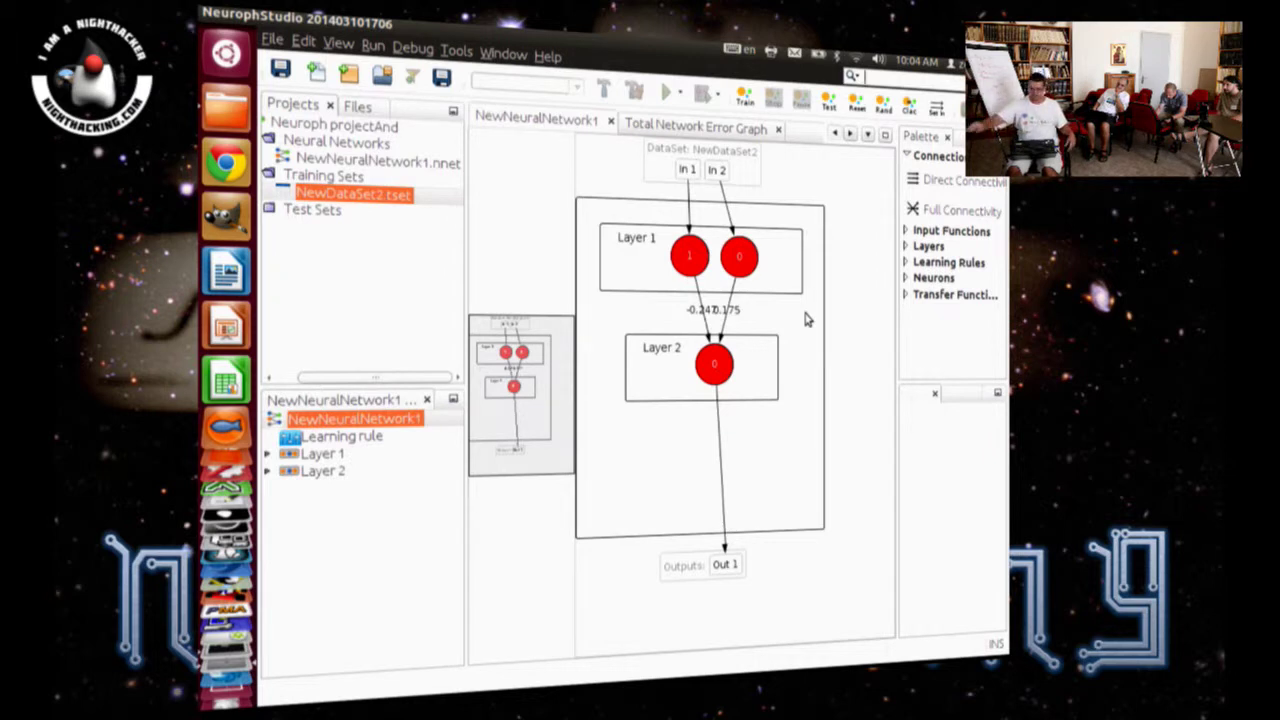
click(692, 130)
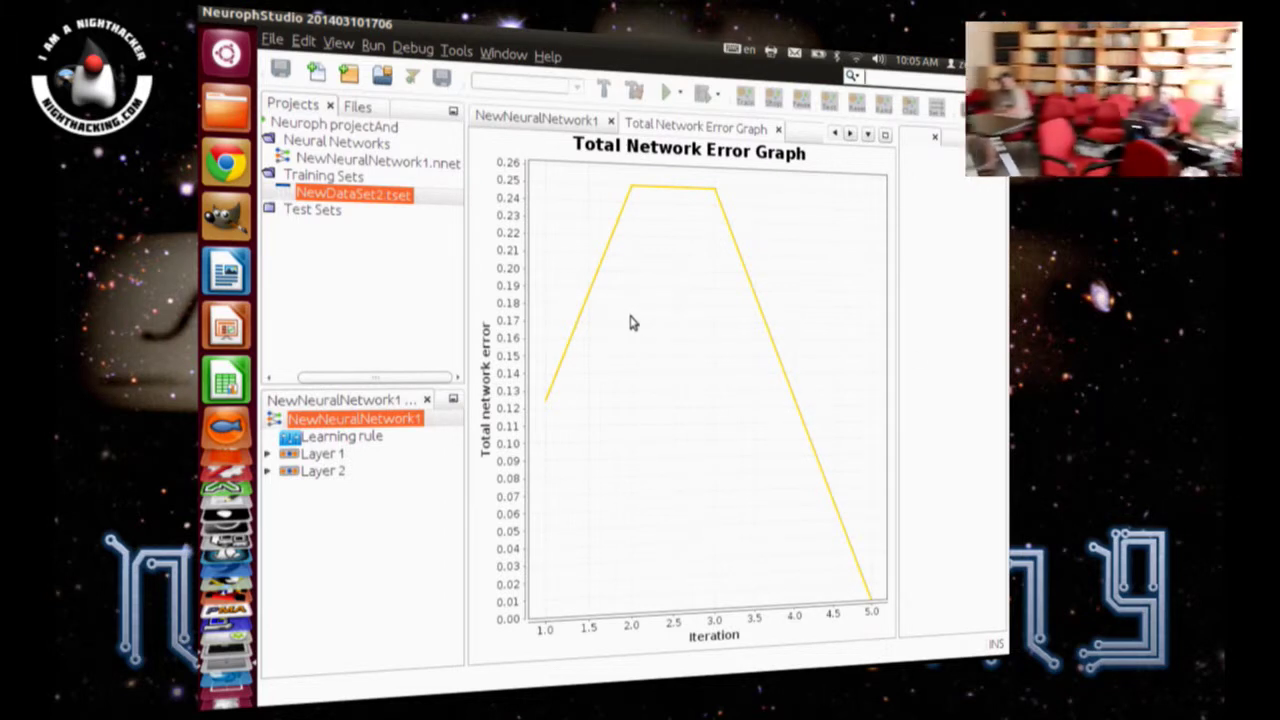
Step: Close the error graph, test results and NewNeuralNetwork1 diagram, and collapse Neuroph projectAnd in the project tree
click(777, 129)
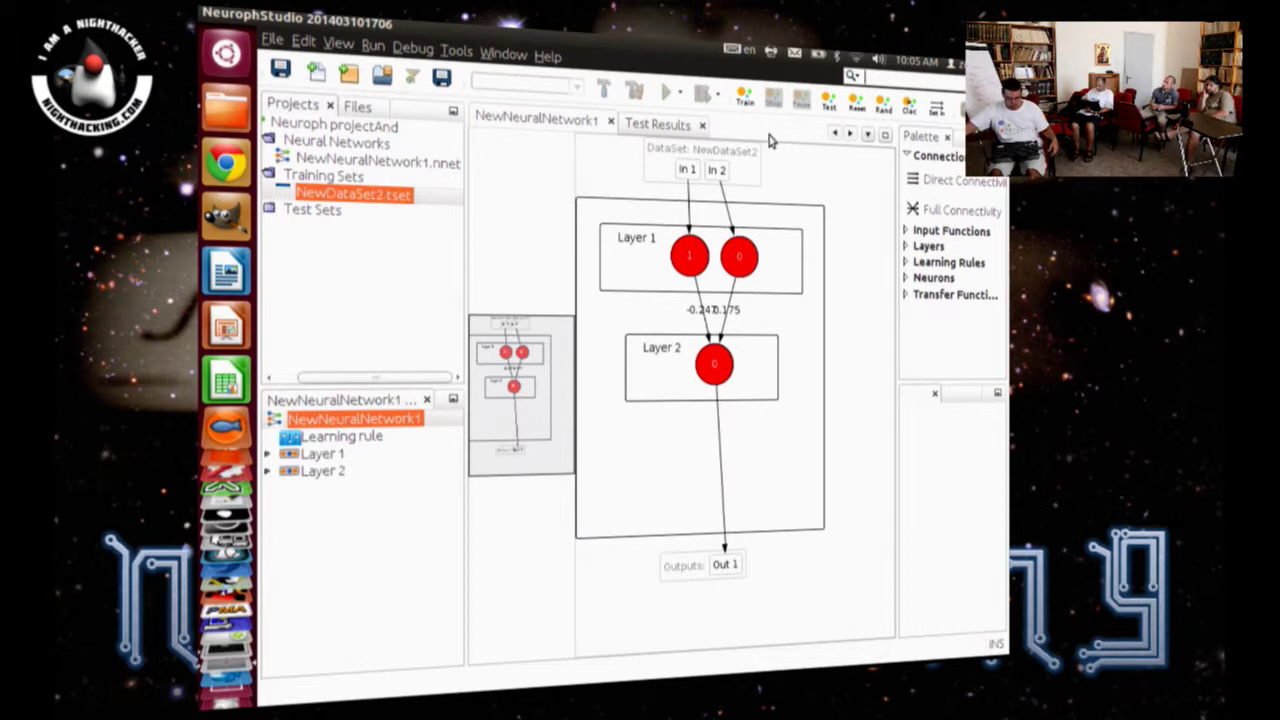
click(703, 126)
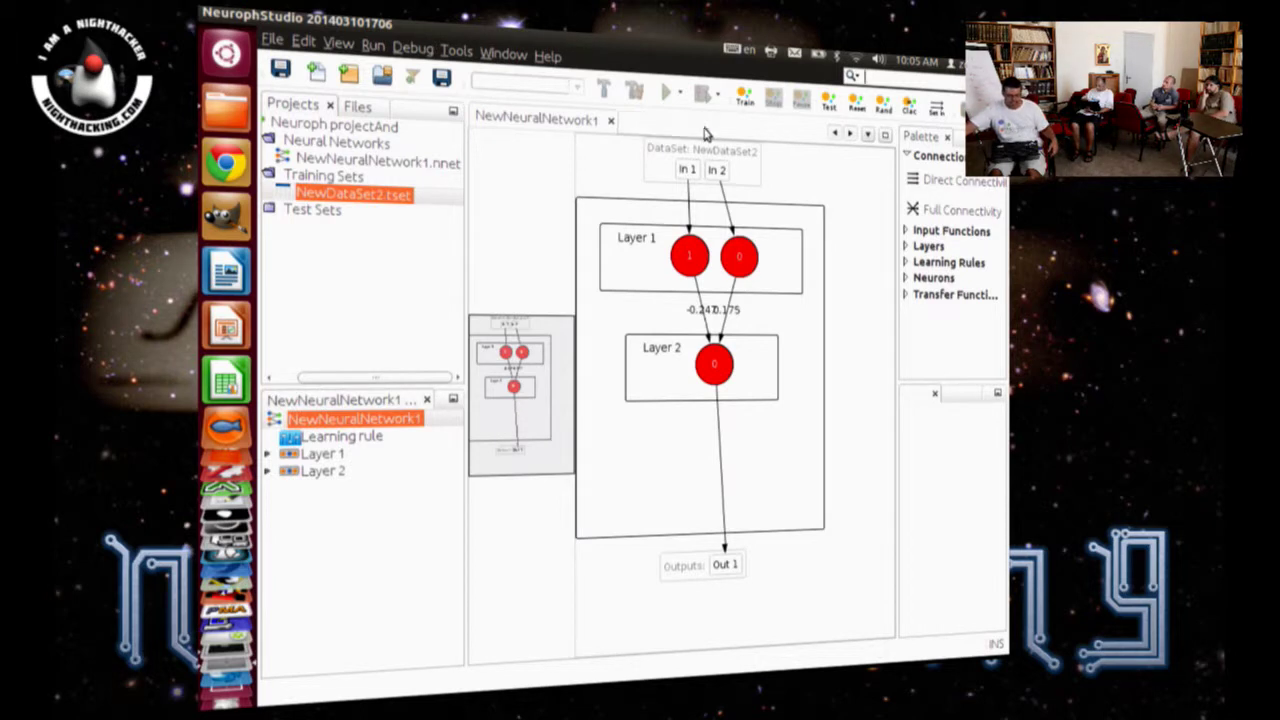
click(610, 121)
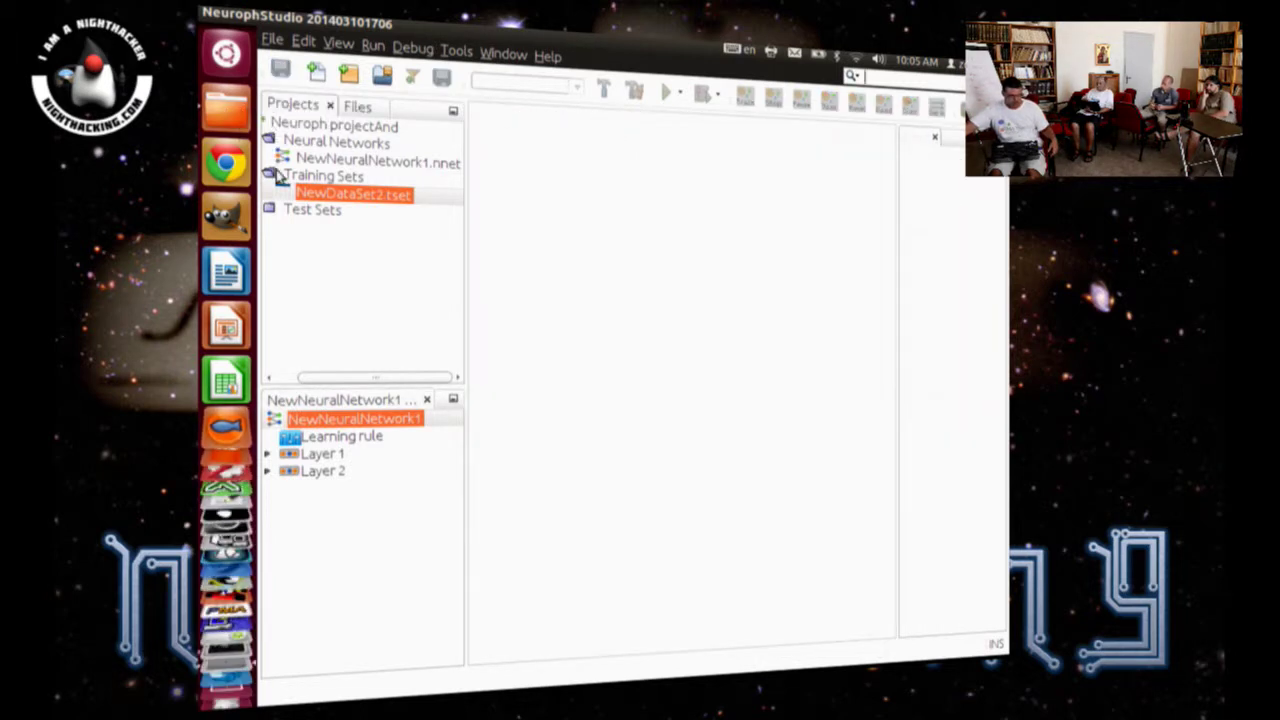
click(270, 125)
drag(346, 380, 314, 380)
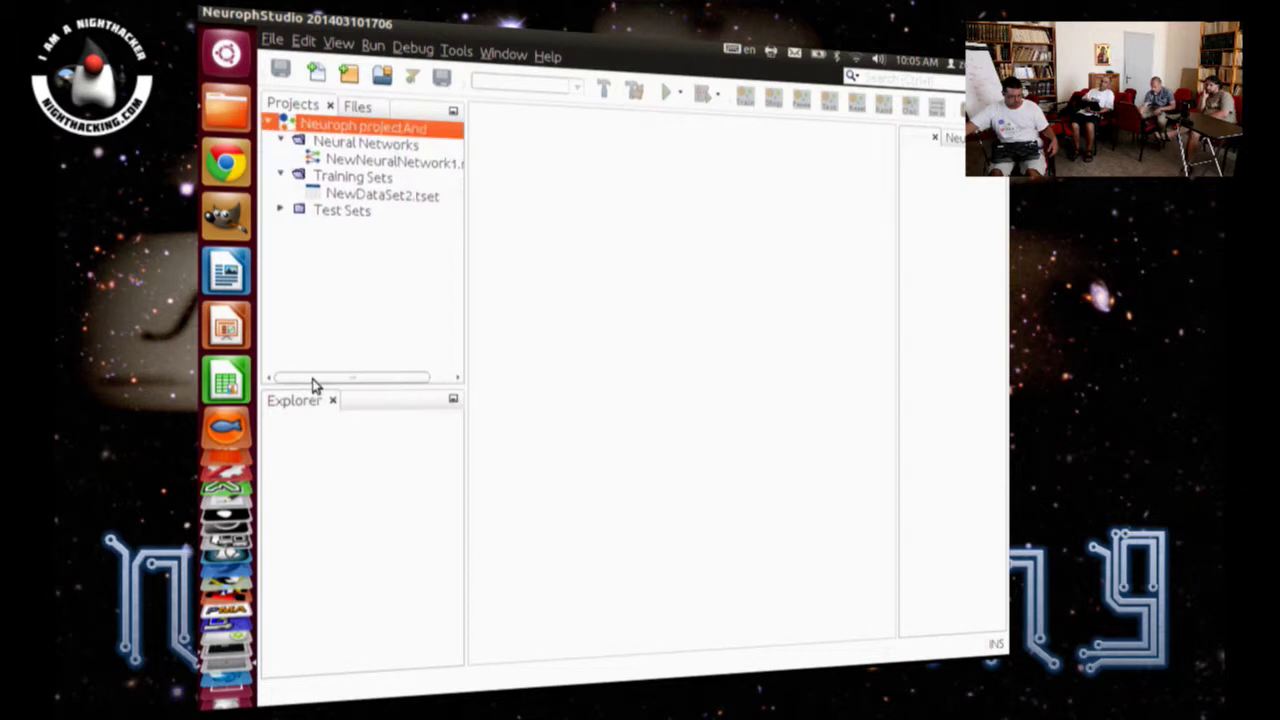
click(268, 122)
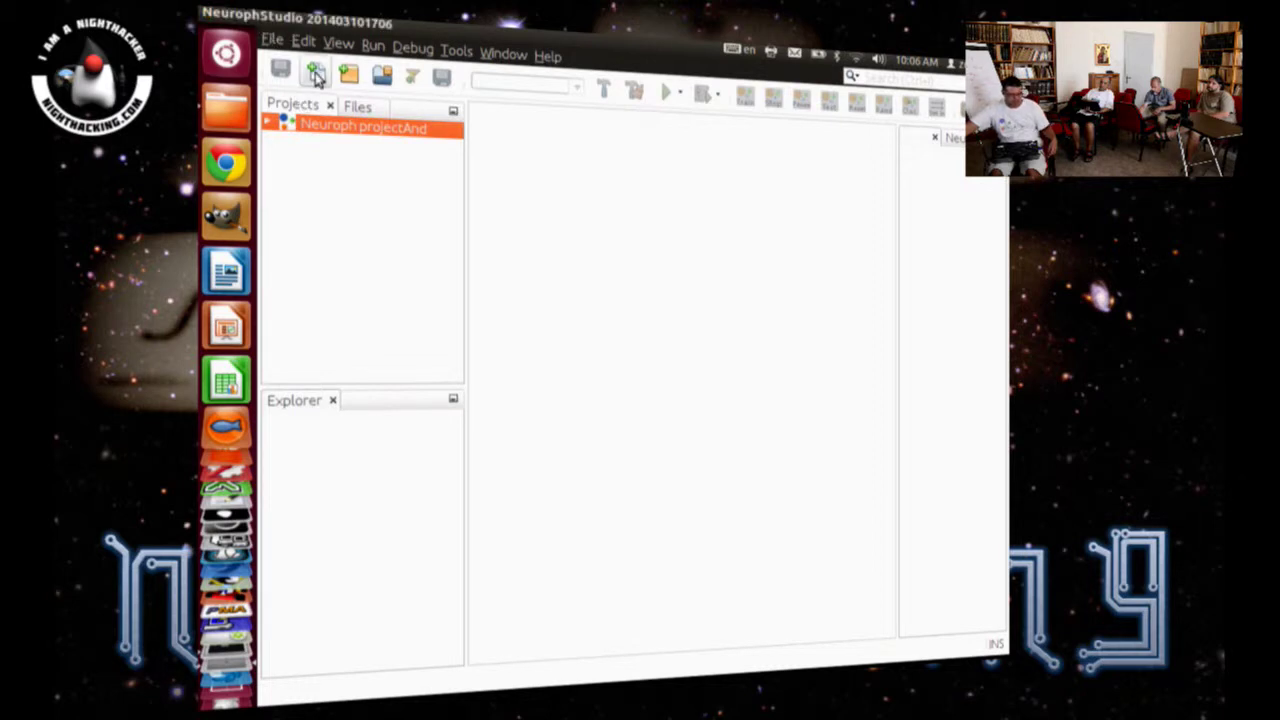
click(316, 77)
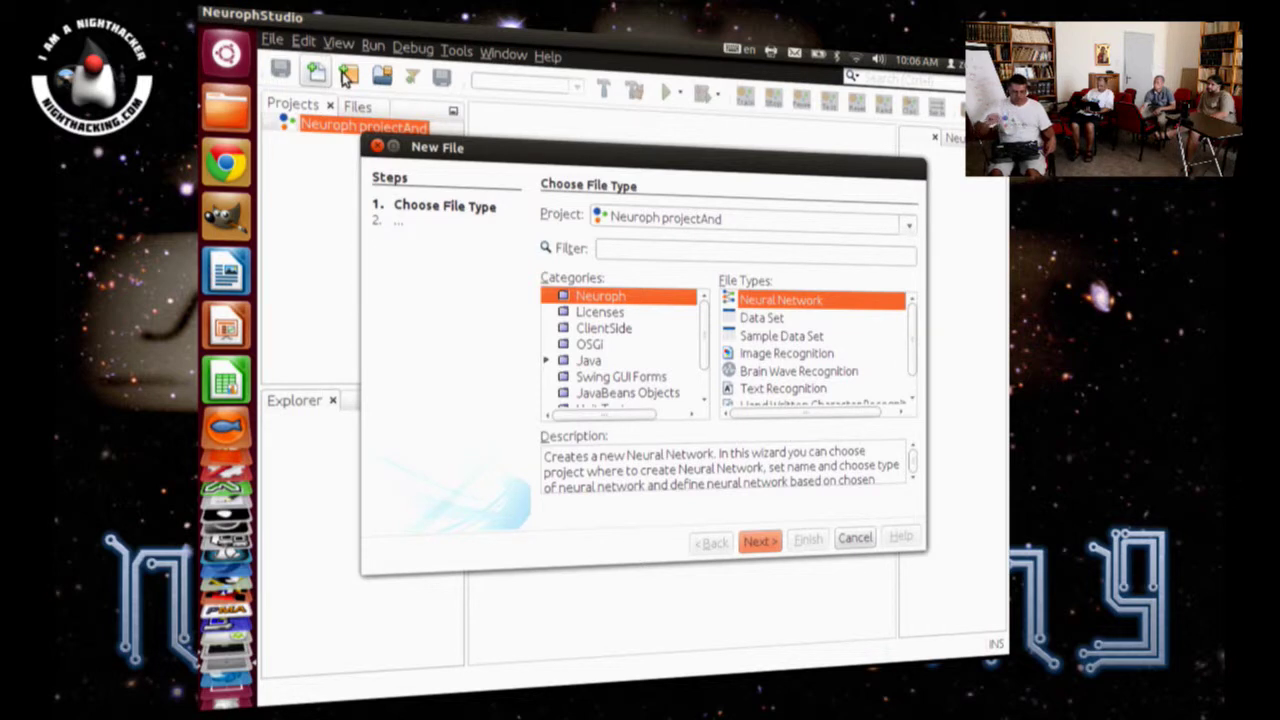
key(Escape)
right_click(335, 128)
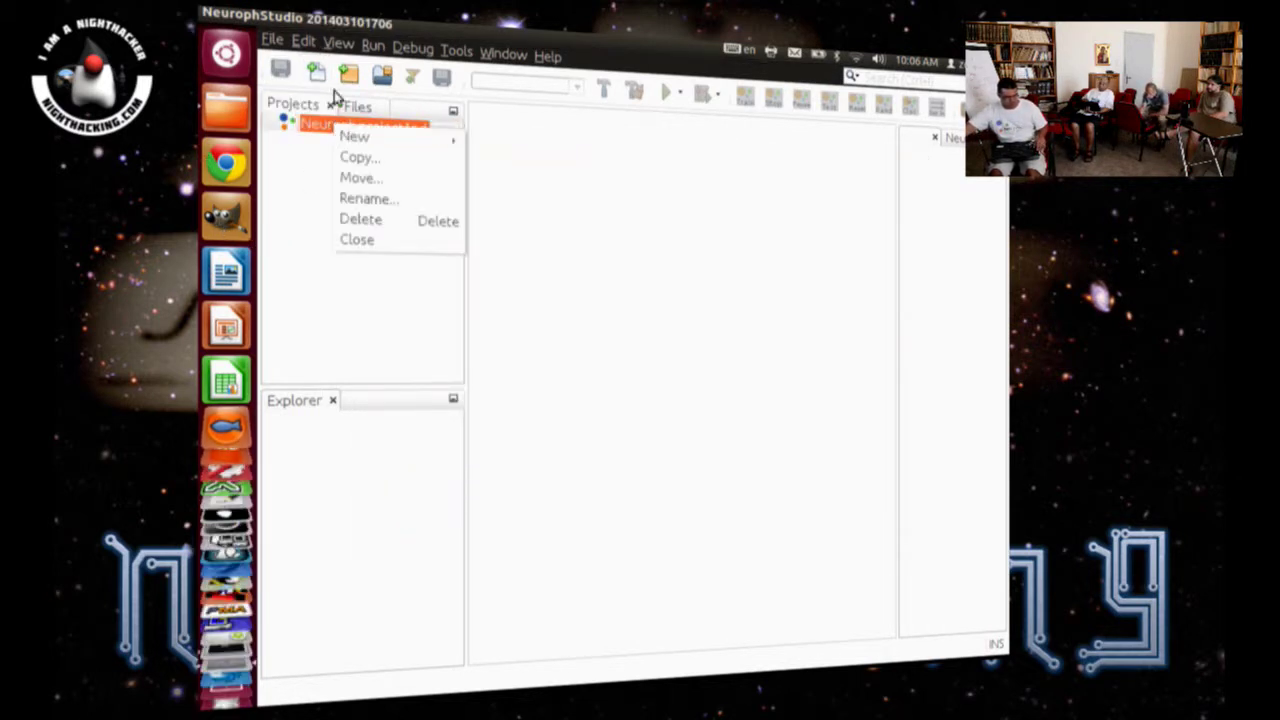
click(348, 77)
Step: Create a new Neuroph project named ImageRecognitionDemo in the default location
click(348, 77)
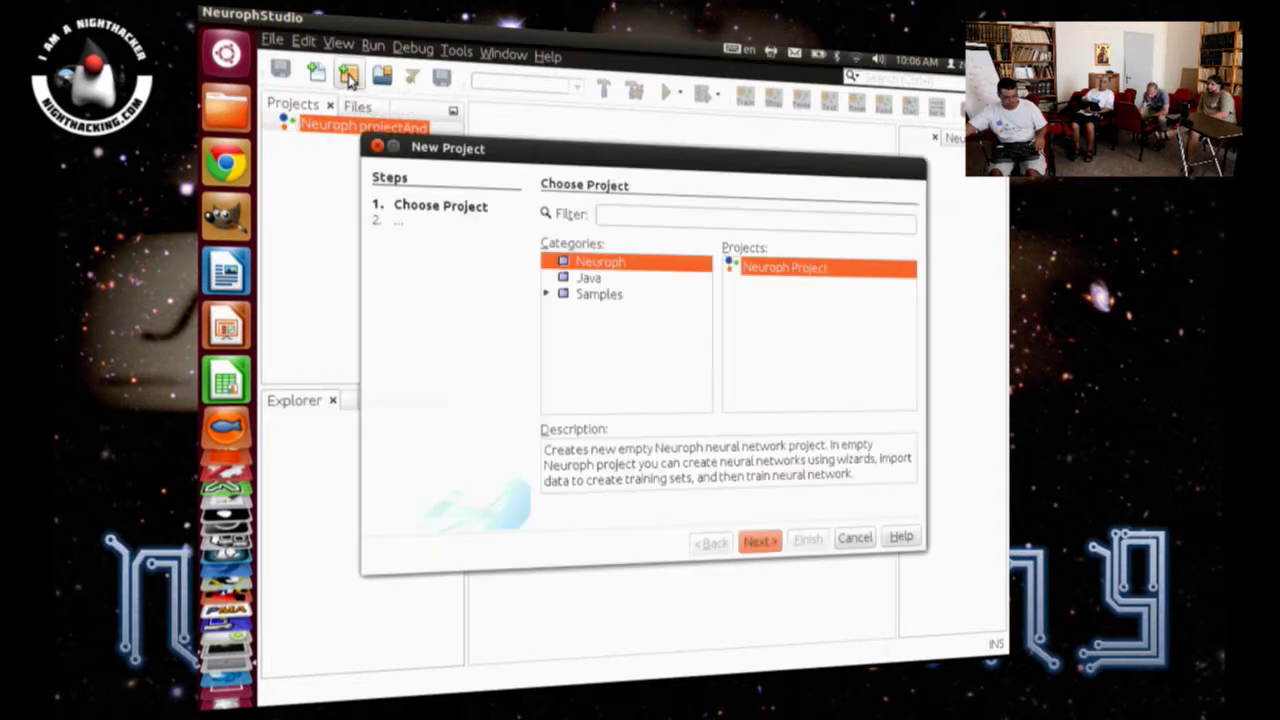
click(762, 544)
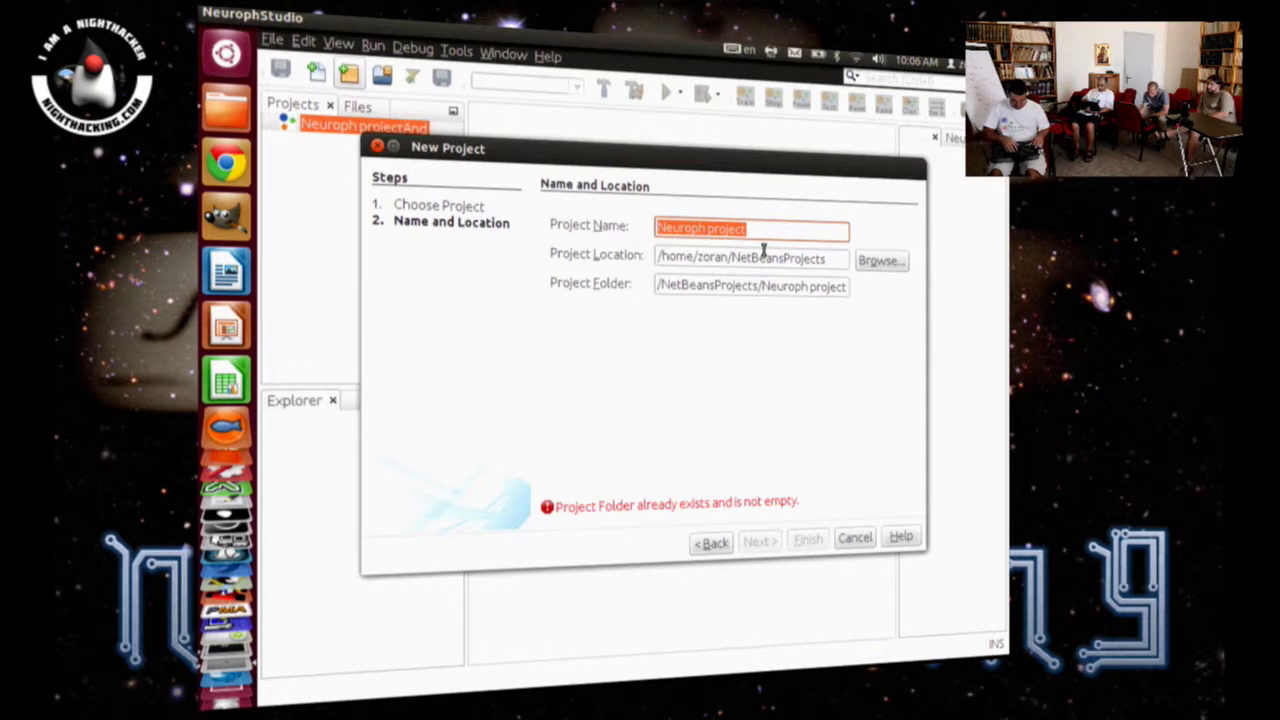
text(ImageRecignition)
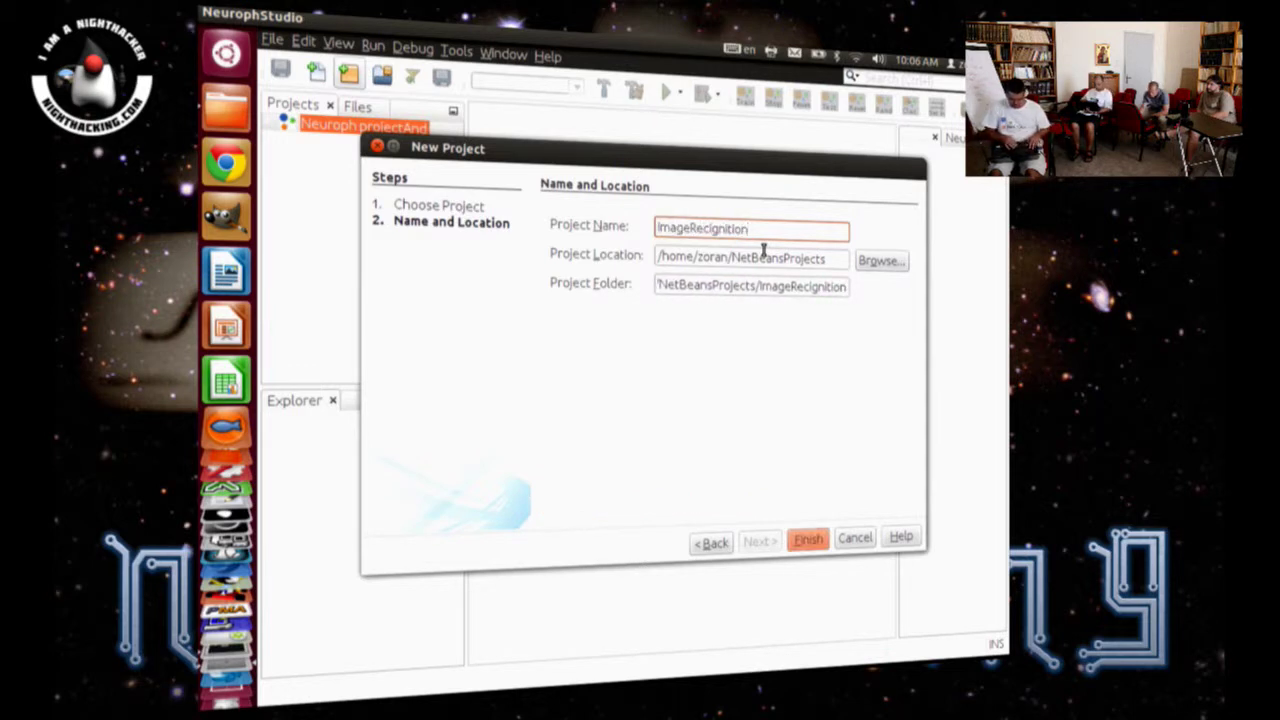
key(Delete)
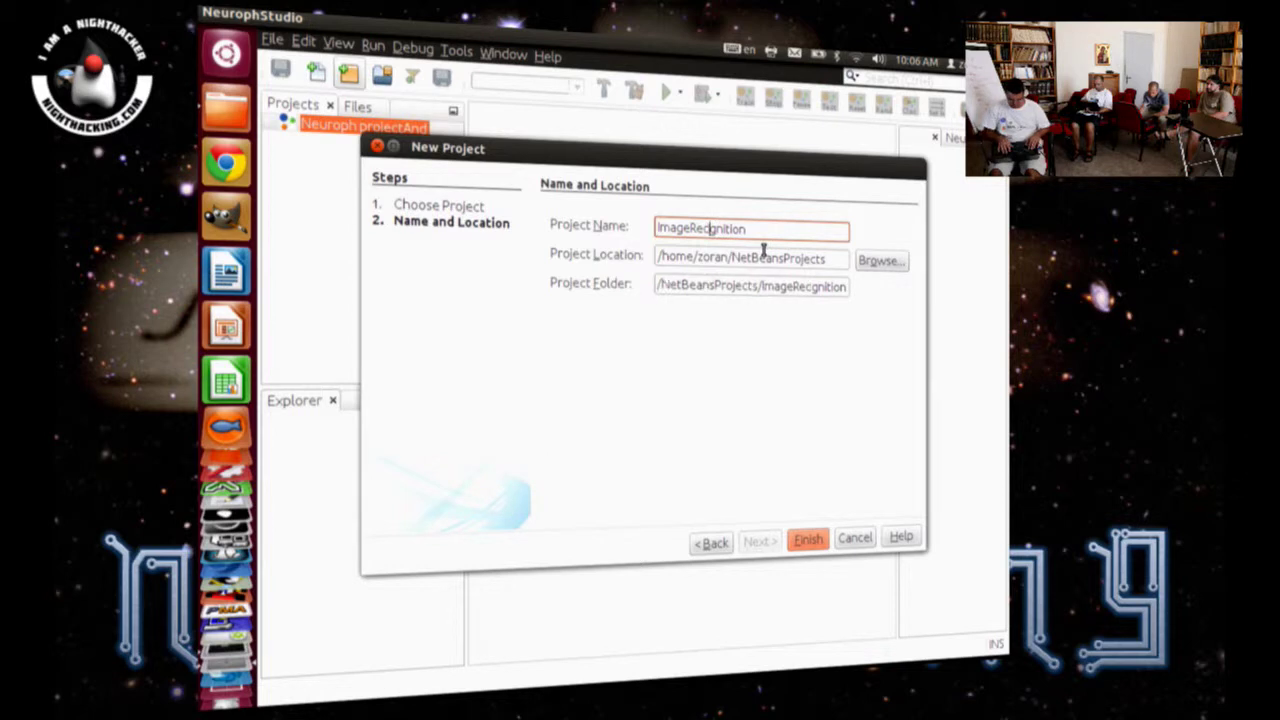
text(on)
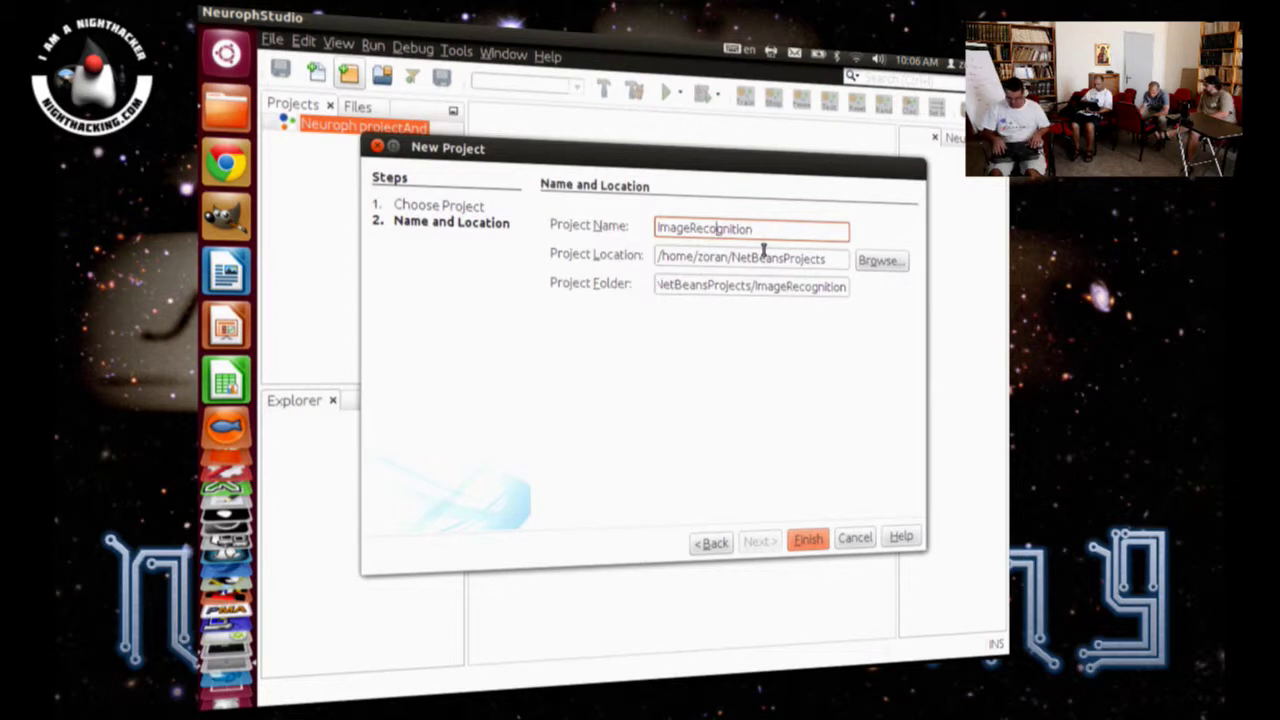
text(Demo)
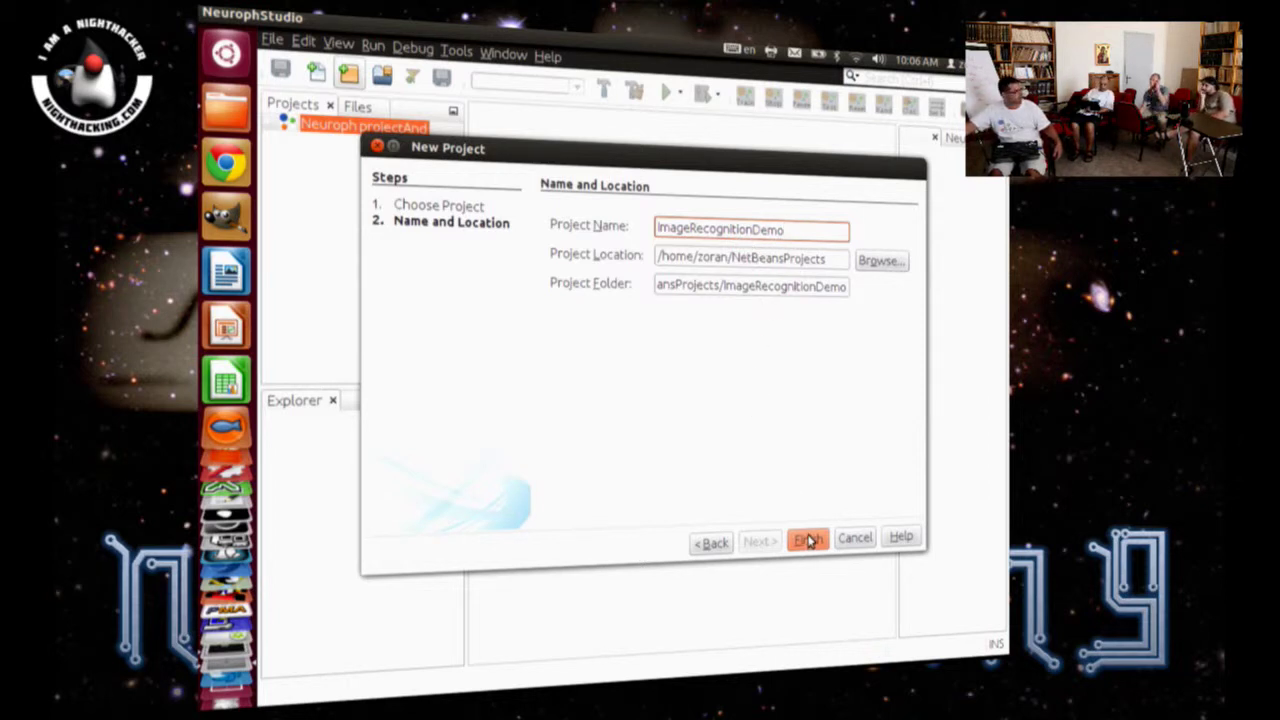
click(806, 540)
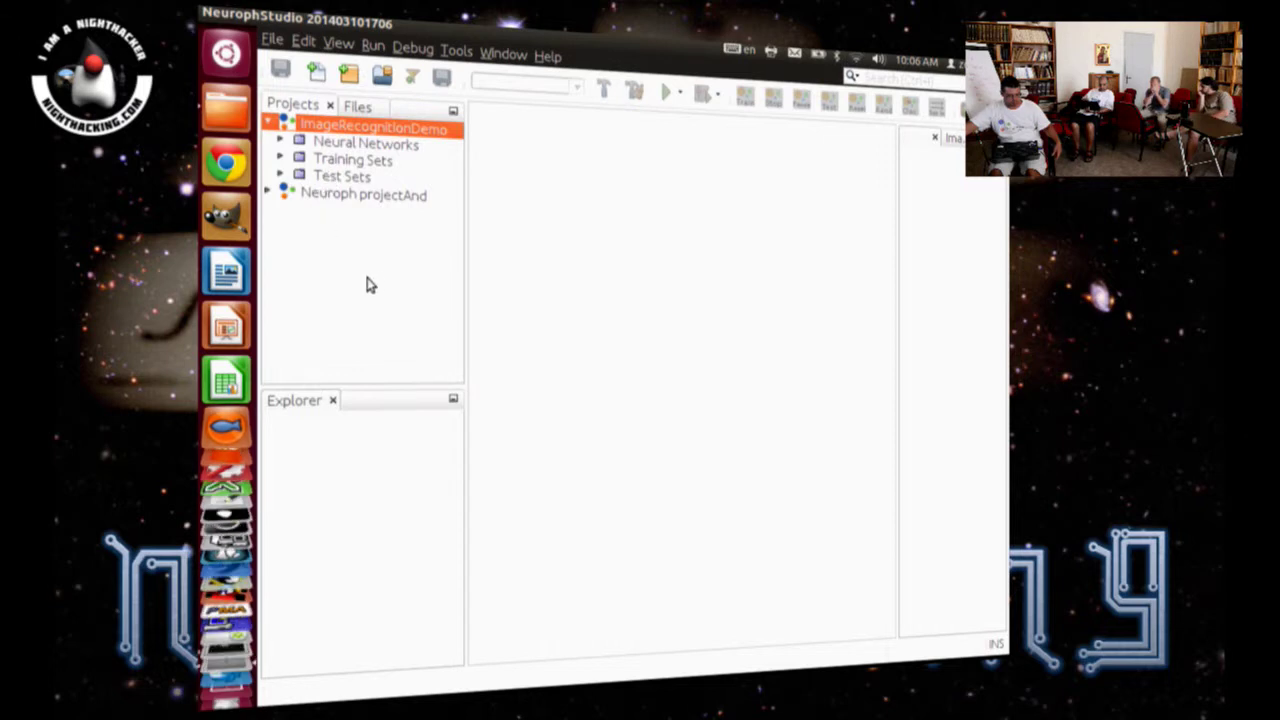
Step: Delete the project Neuroph projectAnd together with its source folder
click(334, 196)
right_click(334, 196)
click(421, 287)
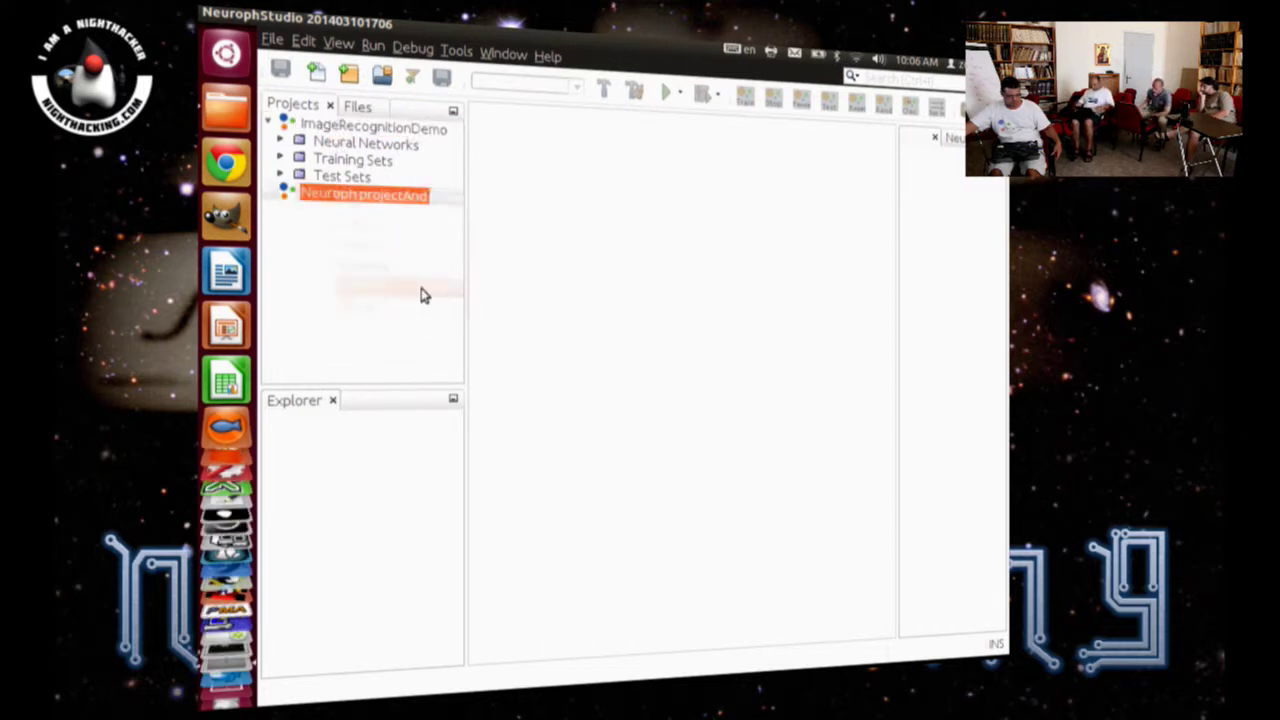
click(514, 381)
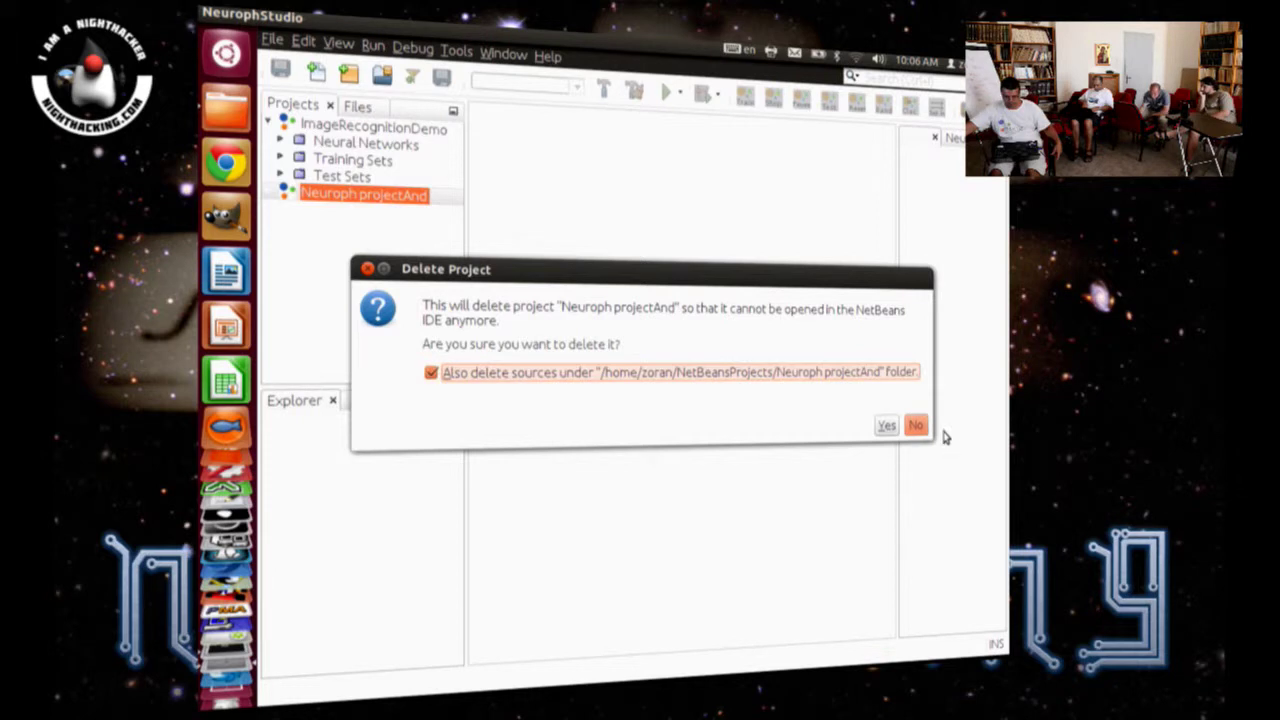
click(886, 426)
Step: Start a new Neuroph Image Recognition file in ImageRecognitionDemo and reposition its wizard so the image selection page is readable
click(315, 74)
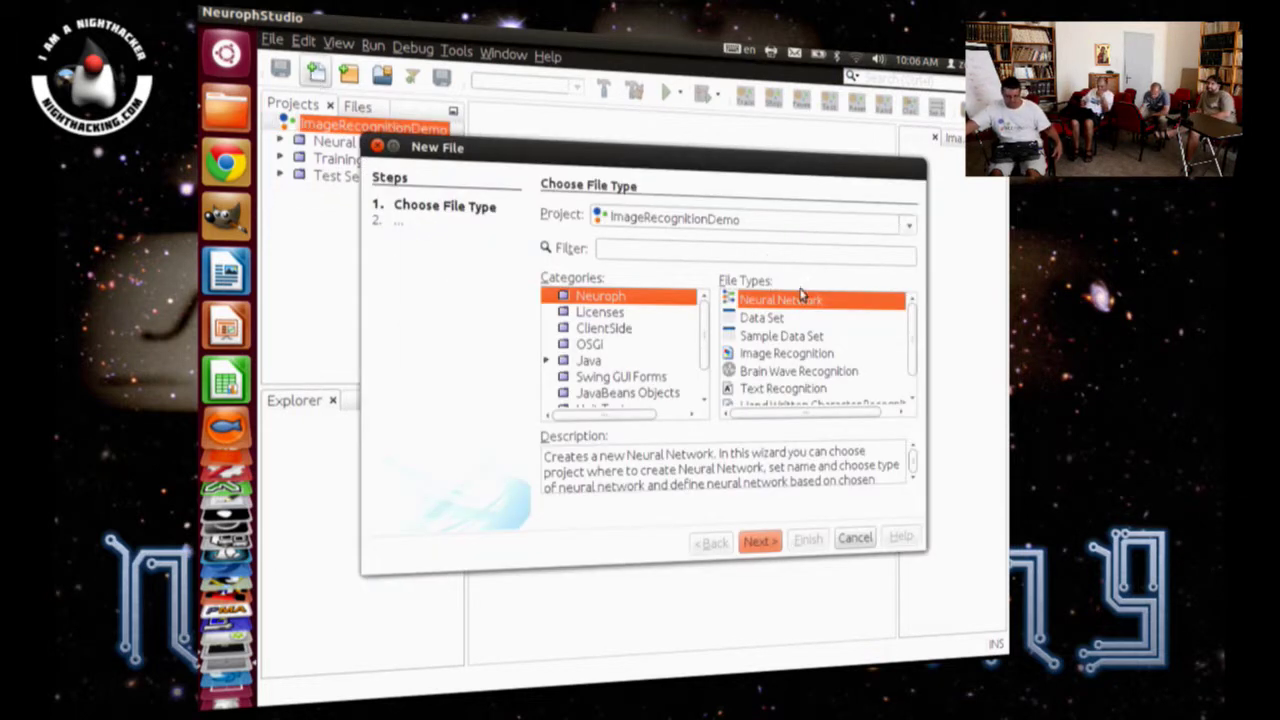
click(786, 356)
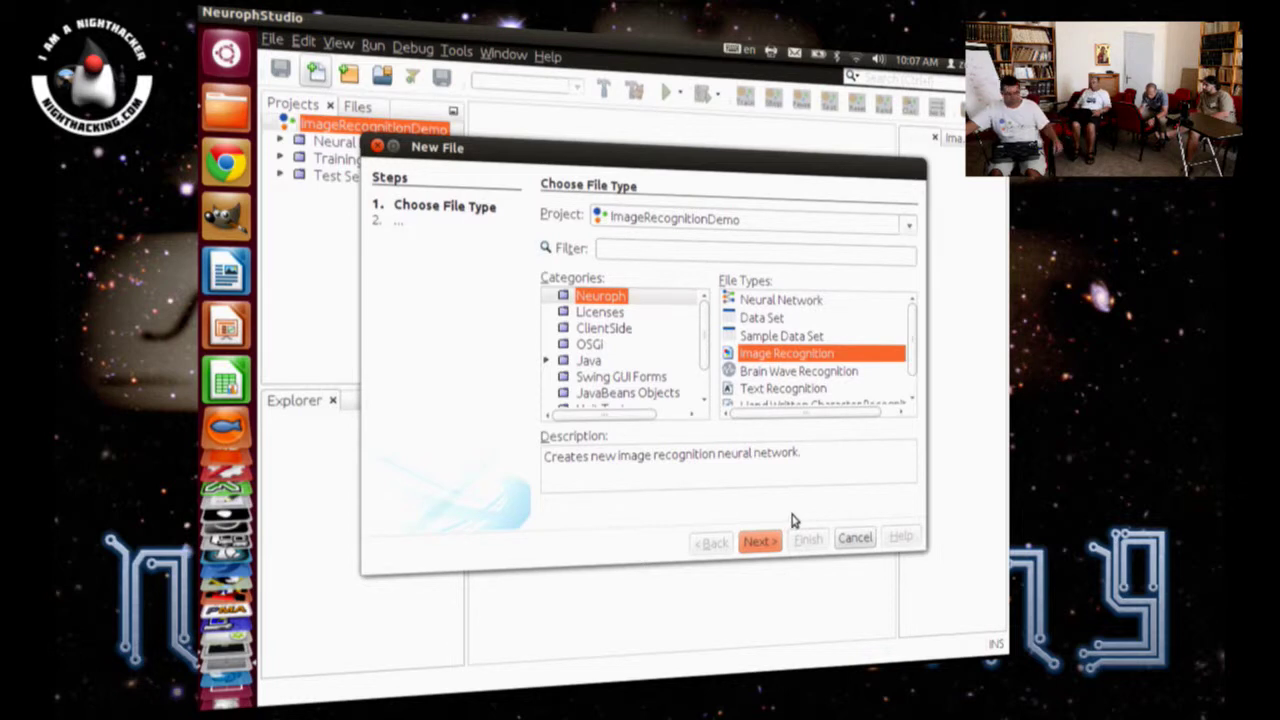
click(760, 540)
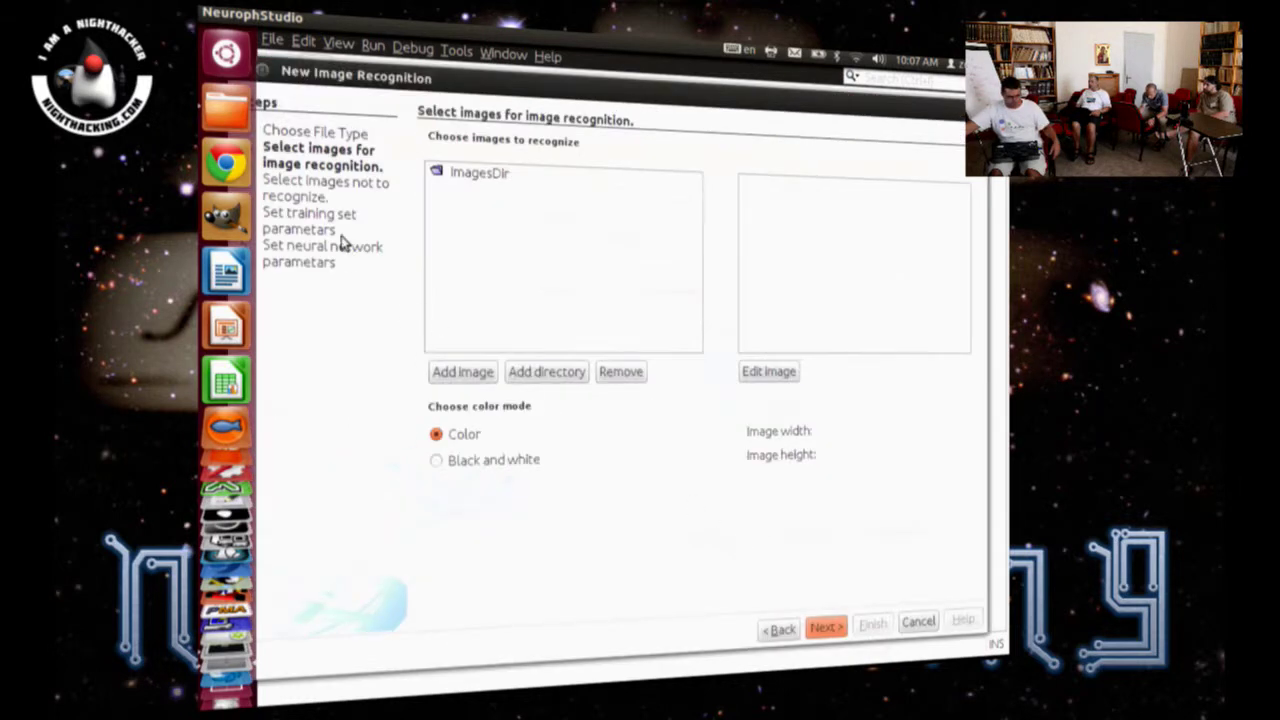
drag(471, 82, 503, 65)
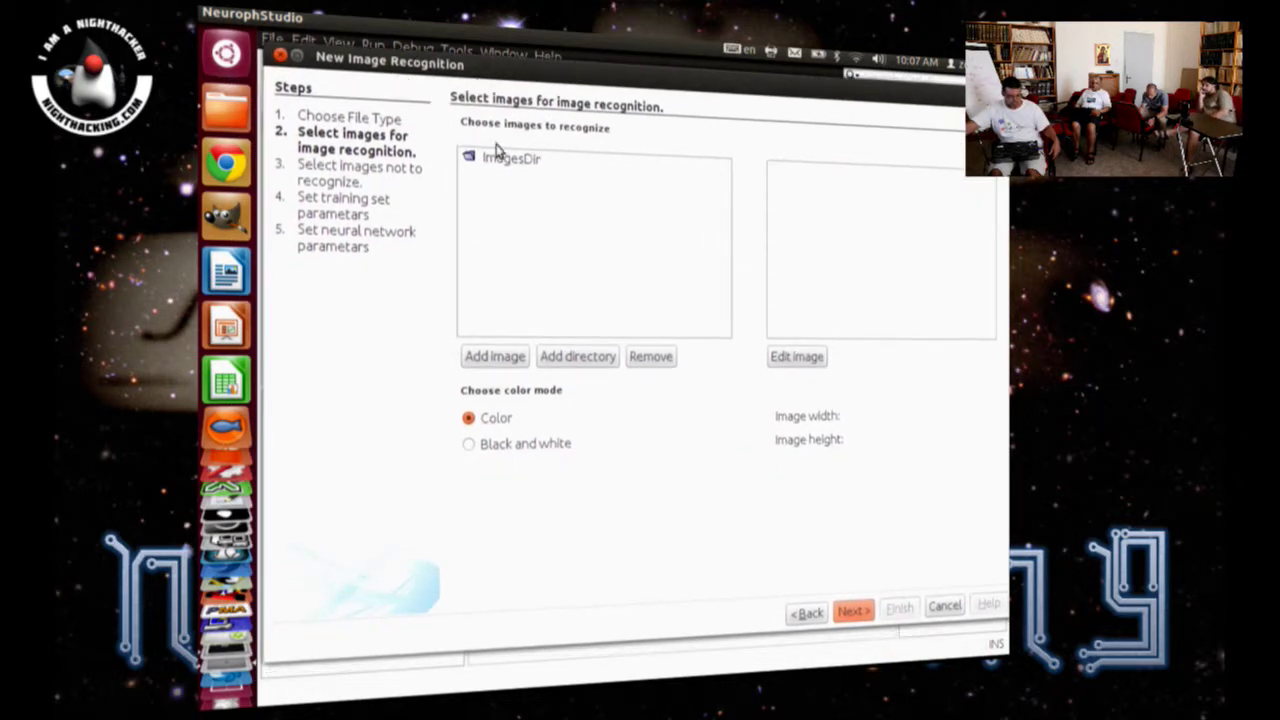
Step: Add the directory Desktop/Hackhaton/AnimalData/animals as the images to recognize
click(567, 357)
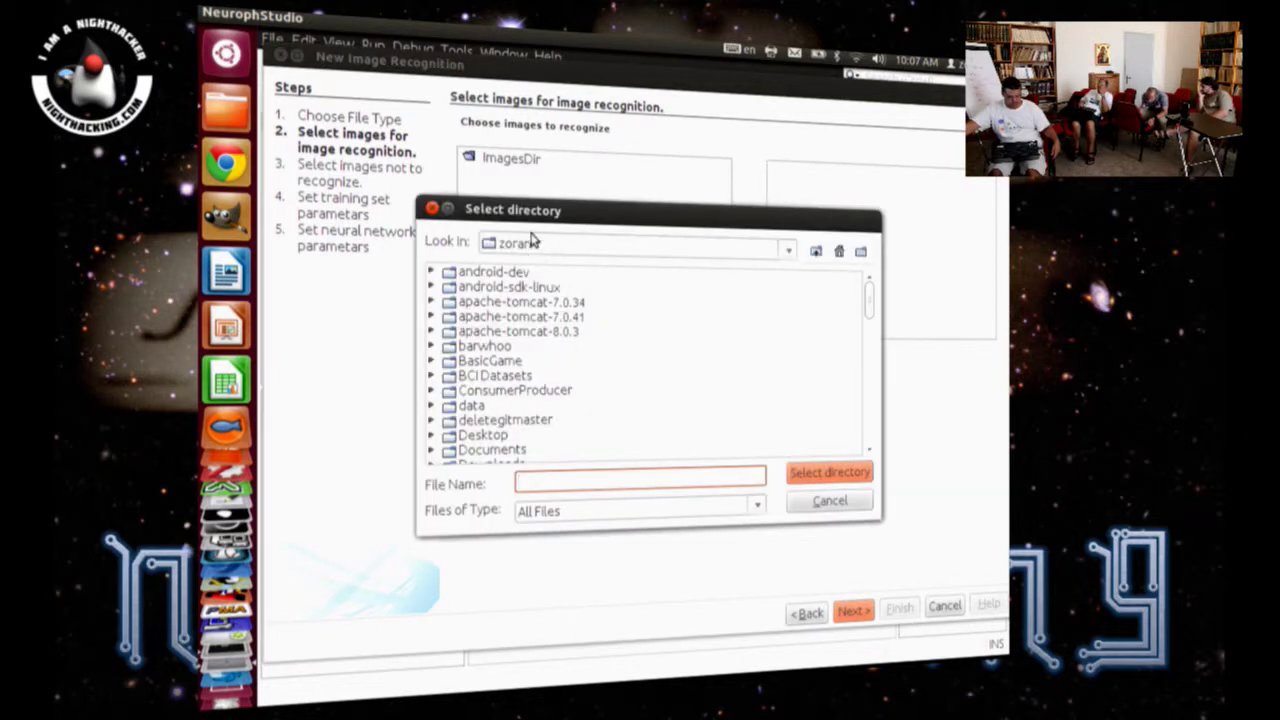
scroll(488, 395, down, 9)
scroll(490, 398, down, 7)
scroll(490, 398, up, 5)
scroll(490, 398, up, 11)
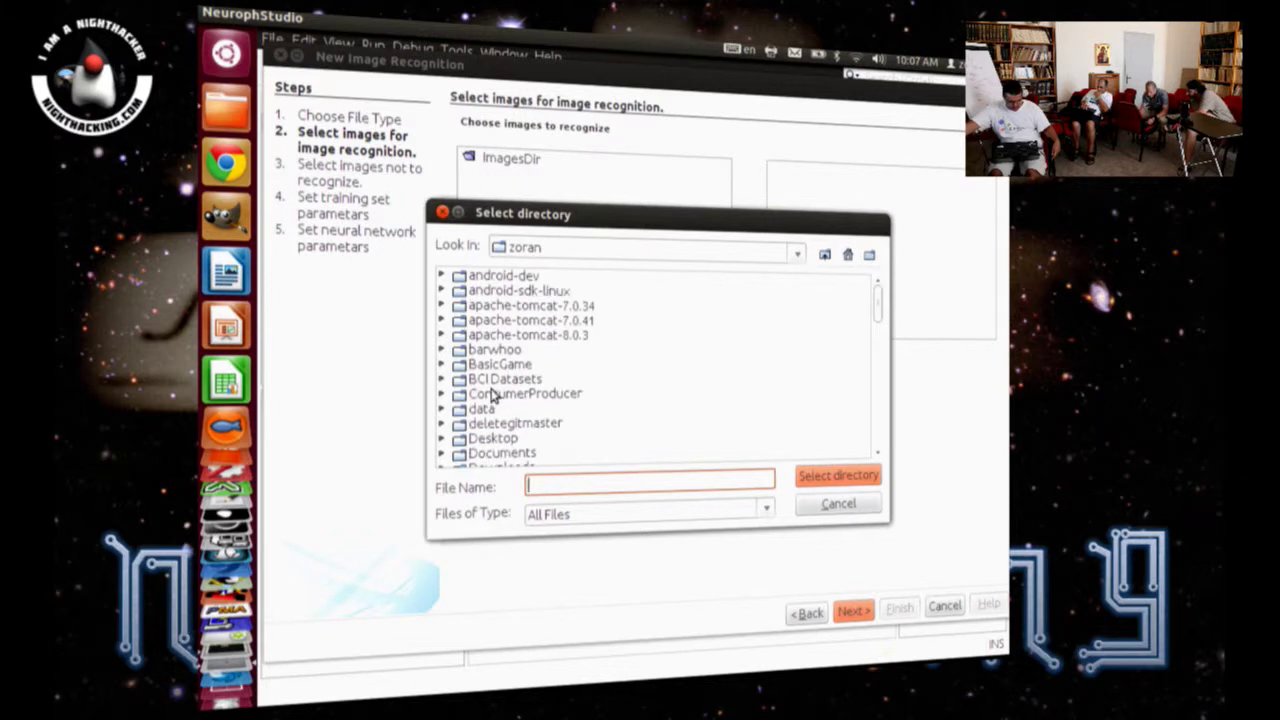
double_click(493, 437)
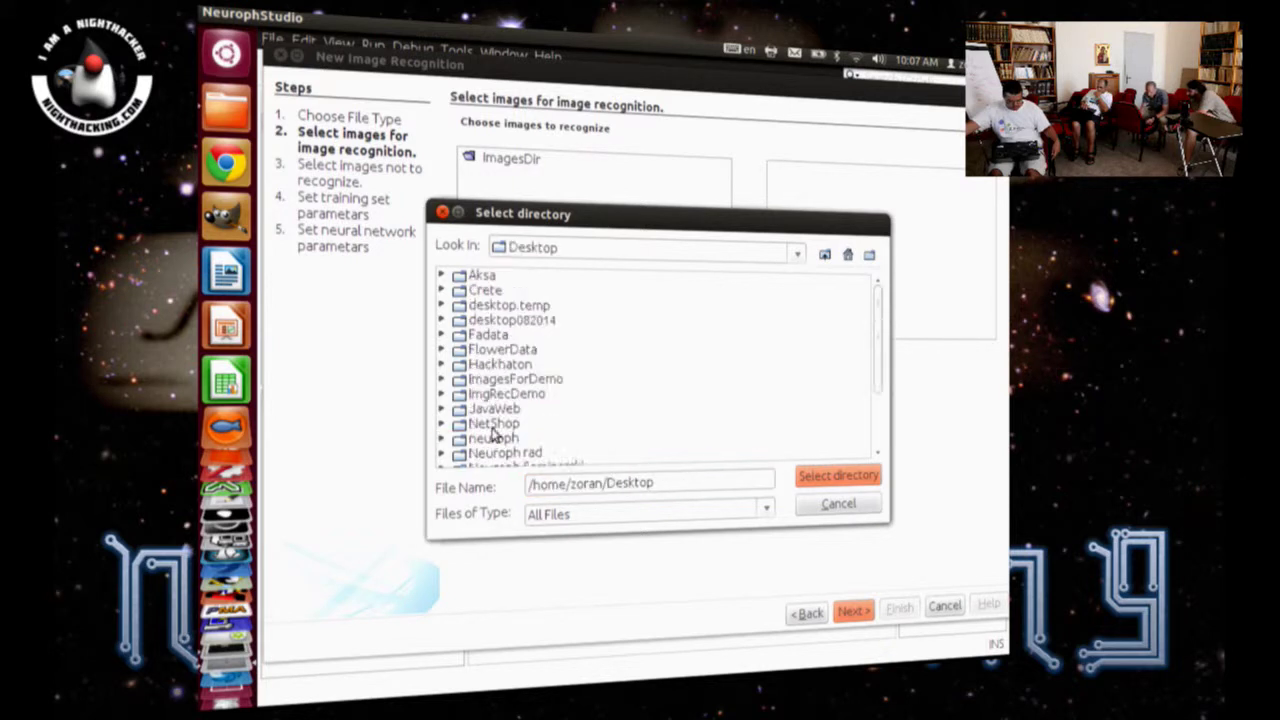
scroll(495, 425, down, 3)
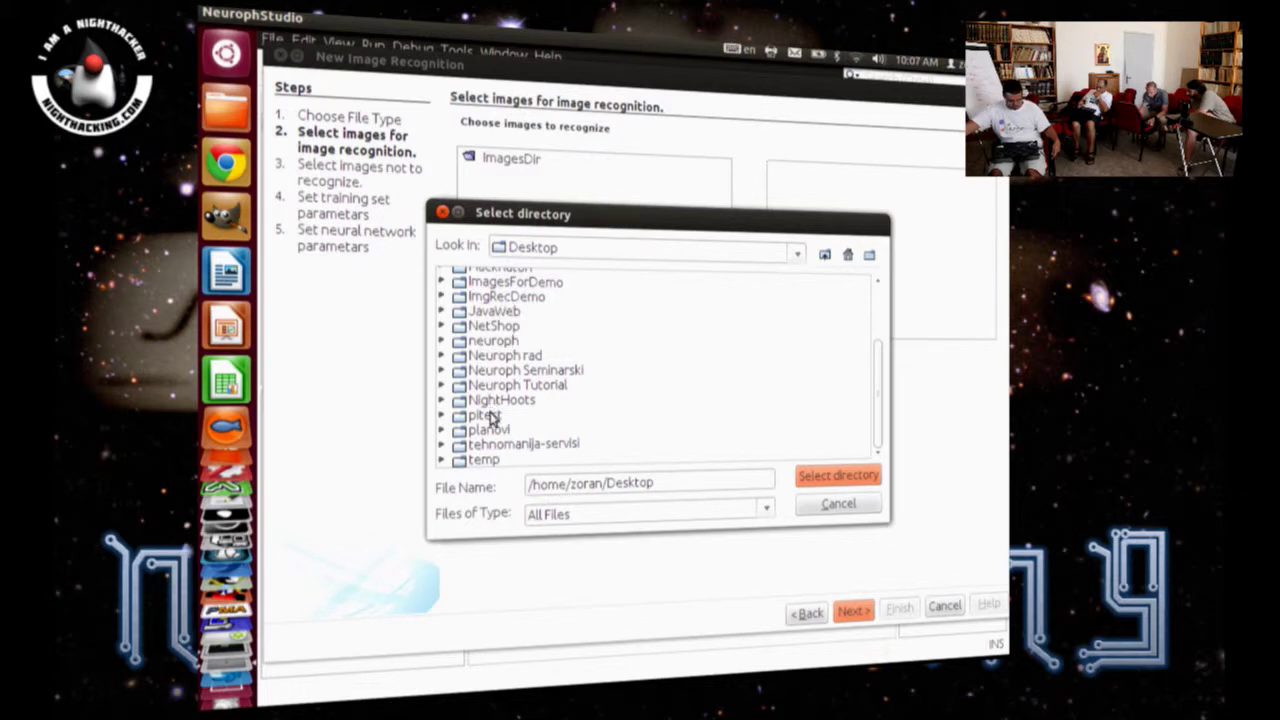
scroll(503, 405, up, 2)
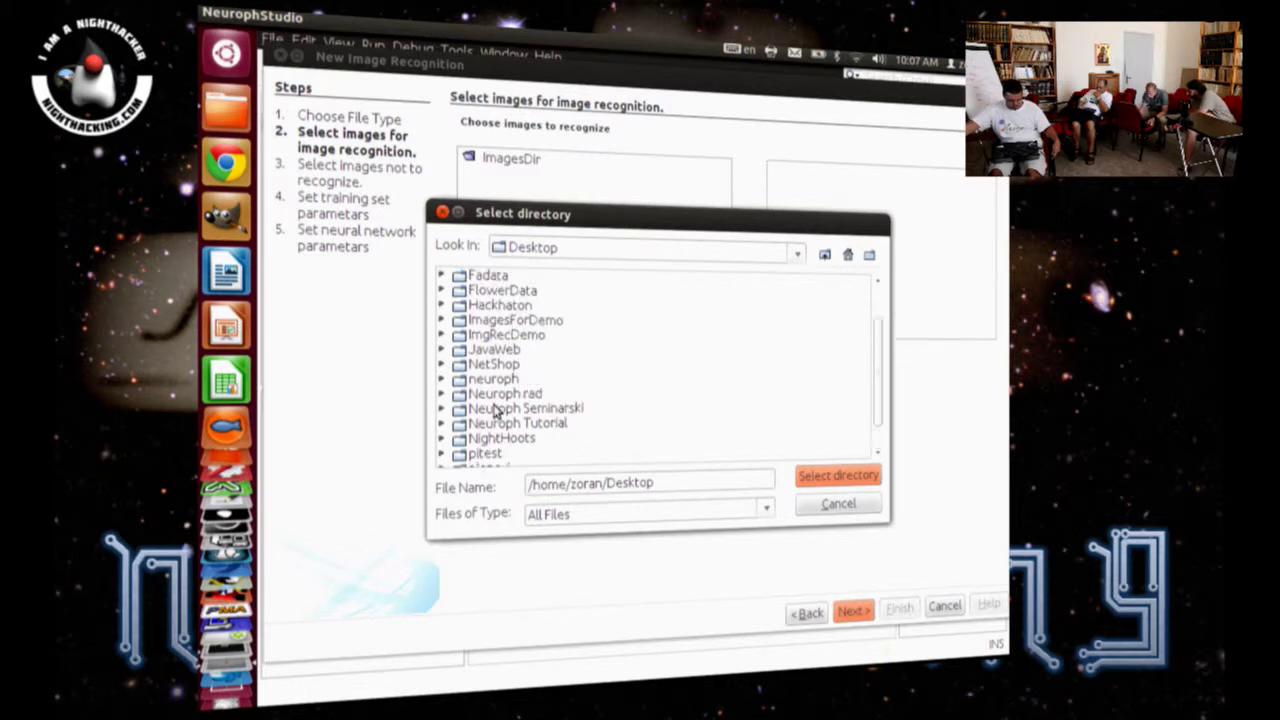
click(503, 336)
double_click(504, 350)
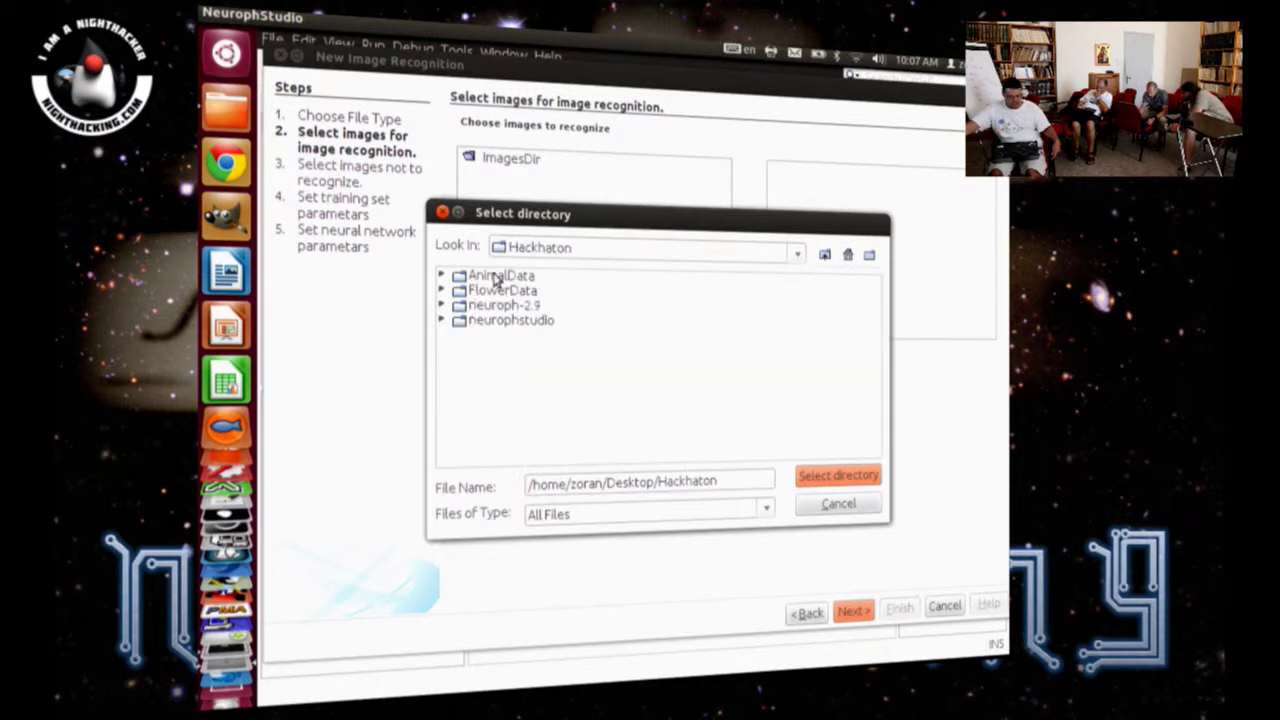
double_click(480, 277)
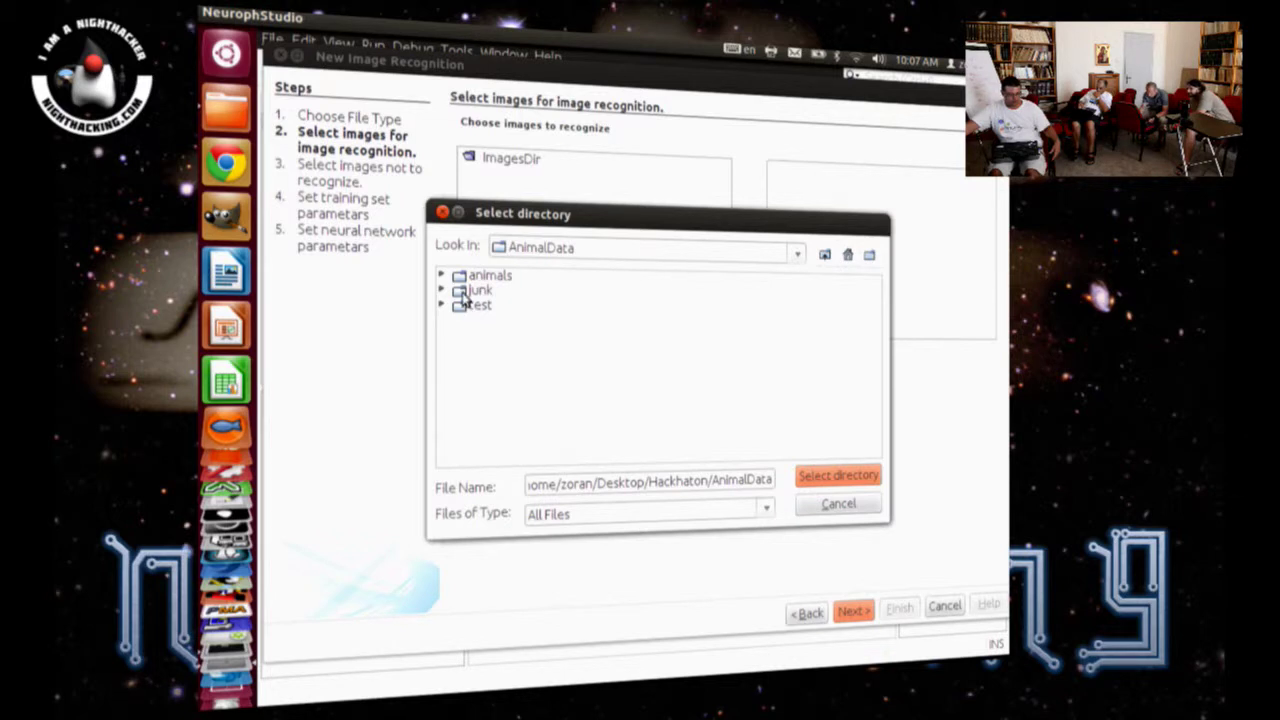
click(484, 281)
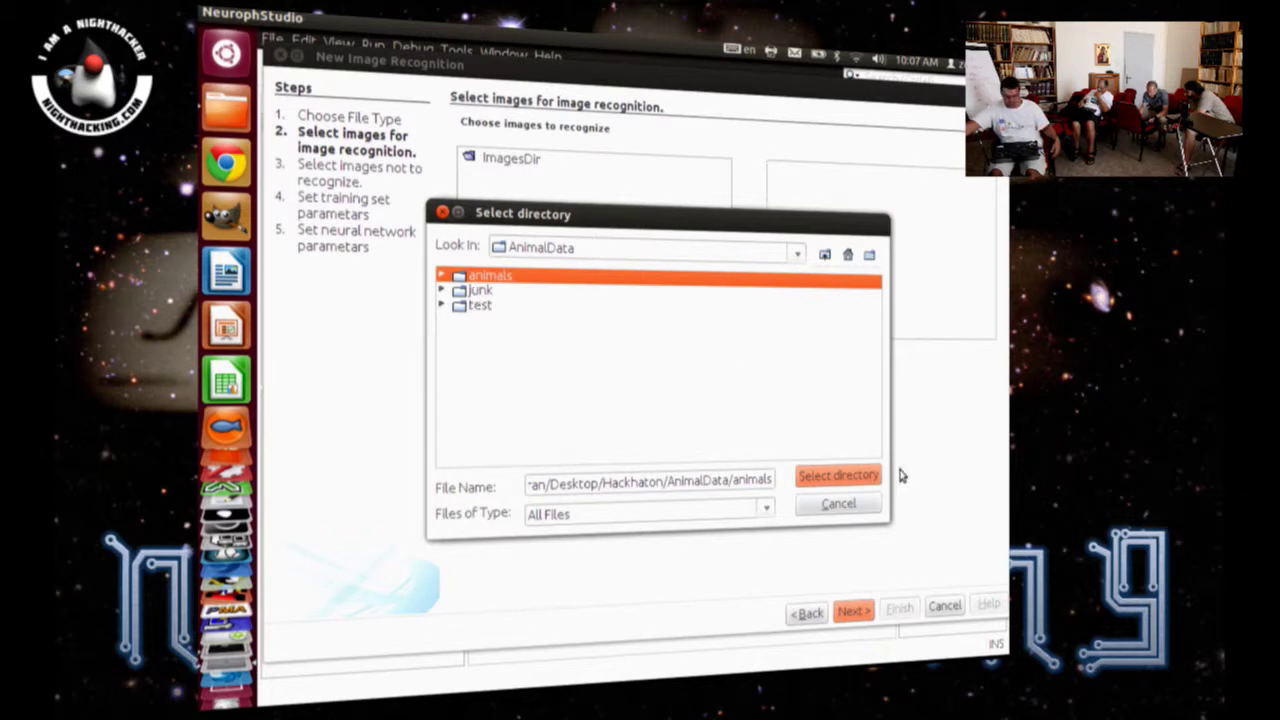
click(858, 478)
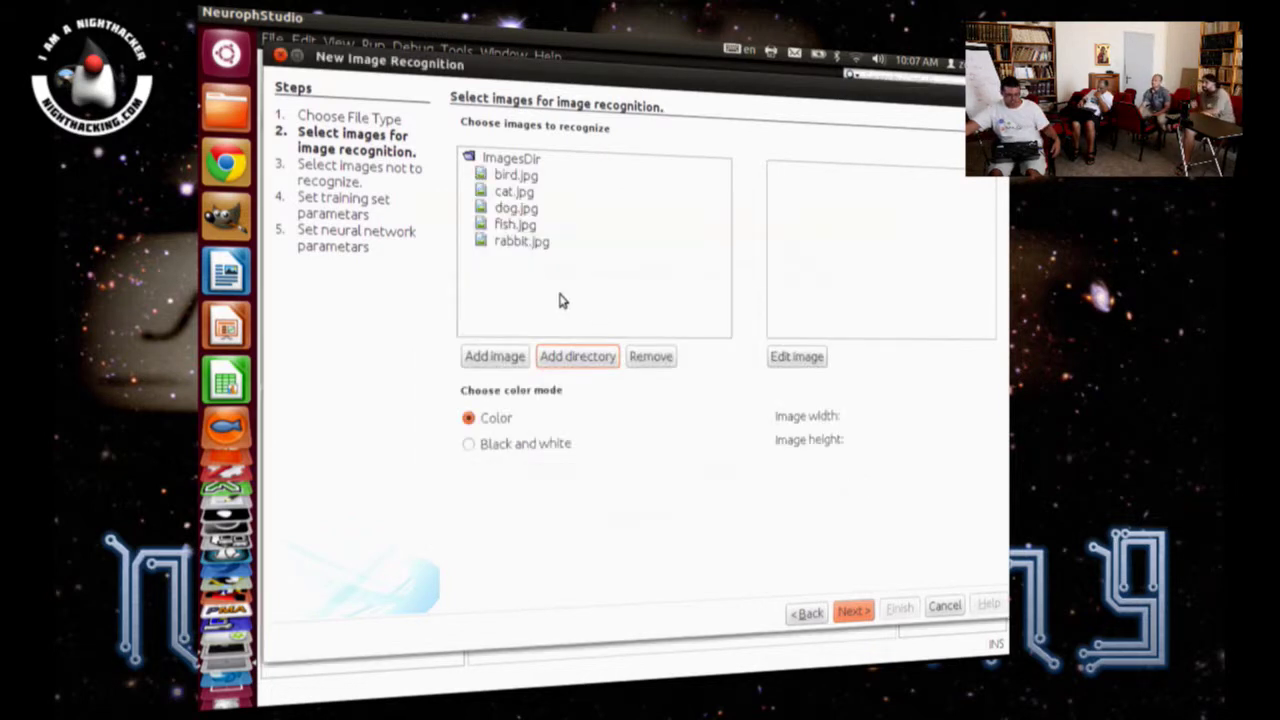
Step: Preview the bird, cat, dog, fish and rabbit images in ImagesDir to examine the shapes selected for recognition
click(506, 182)
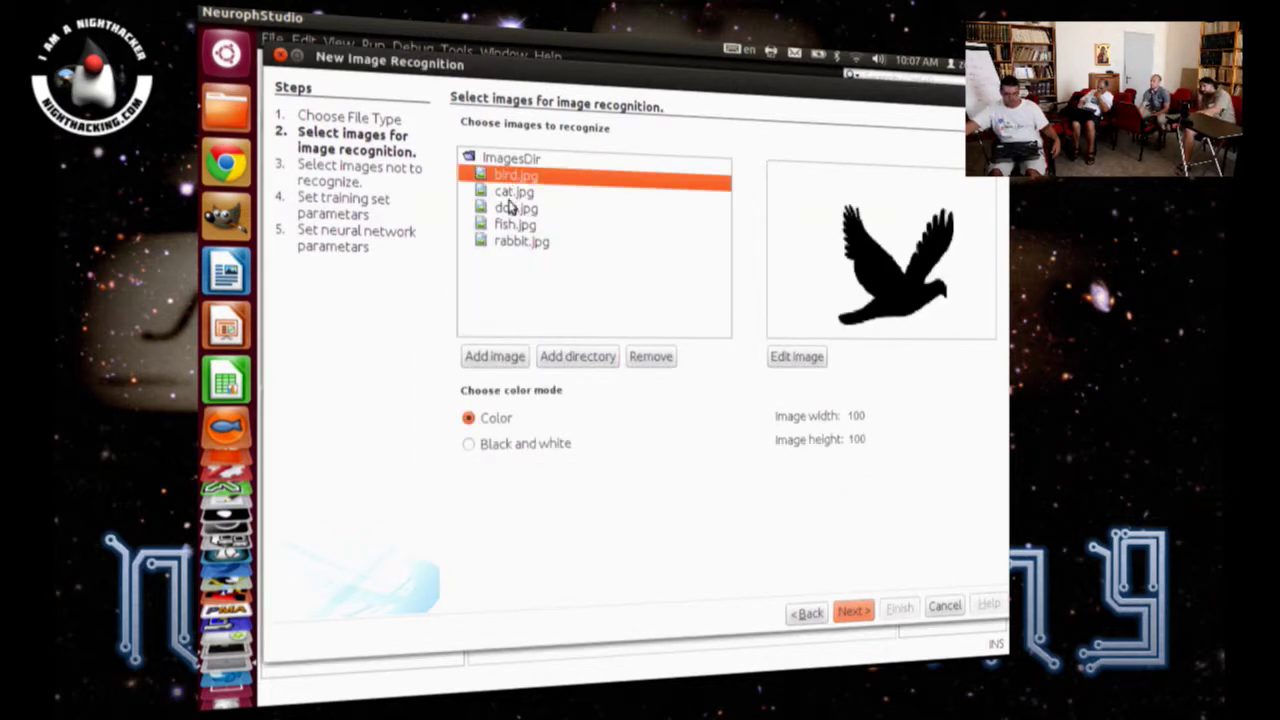
click(507, 207)
click(507, 193)
click(508, 209)
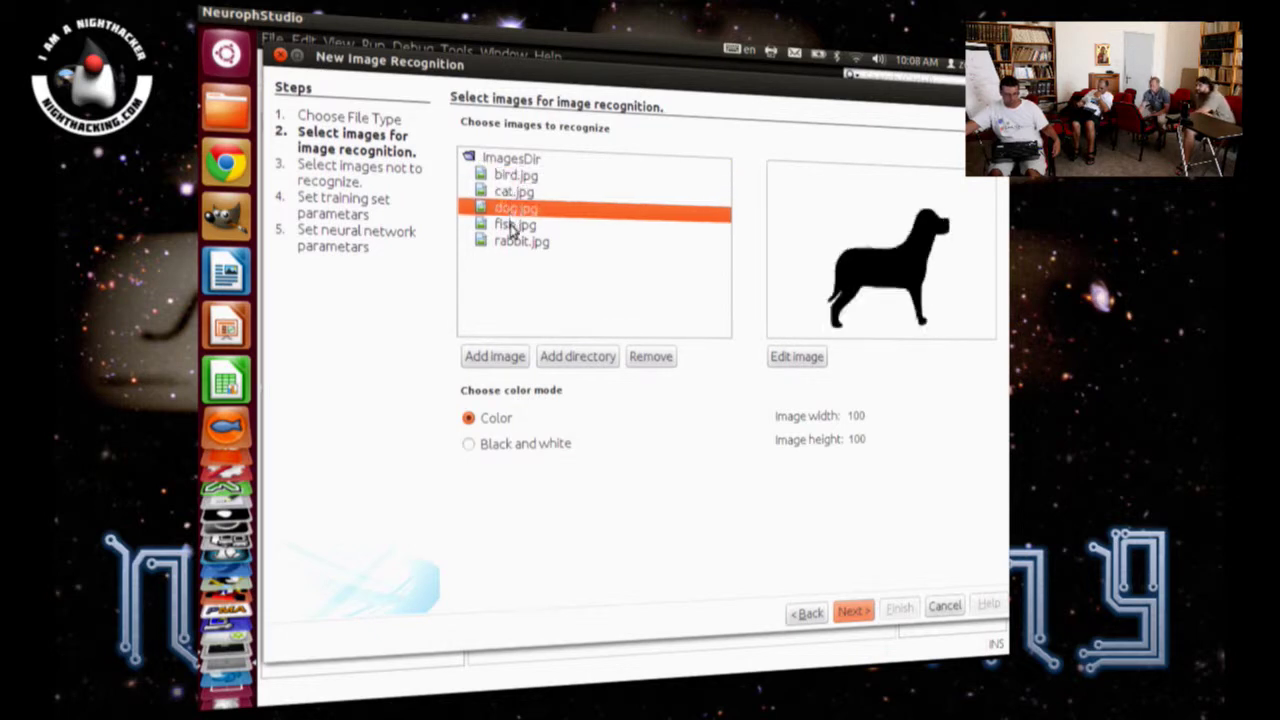
click(512, 225)
click(515, 242)
click(512, 176)
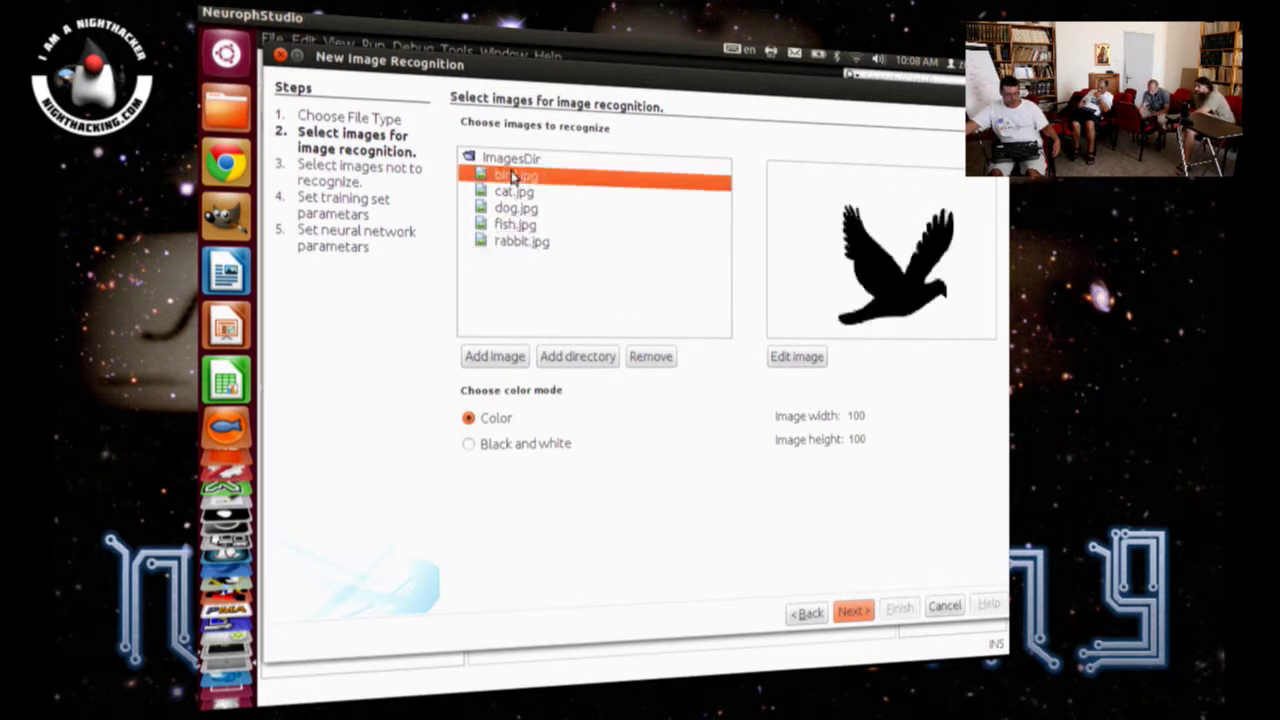
click(514, 194)
click(514, 210)
click(514, 226)
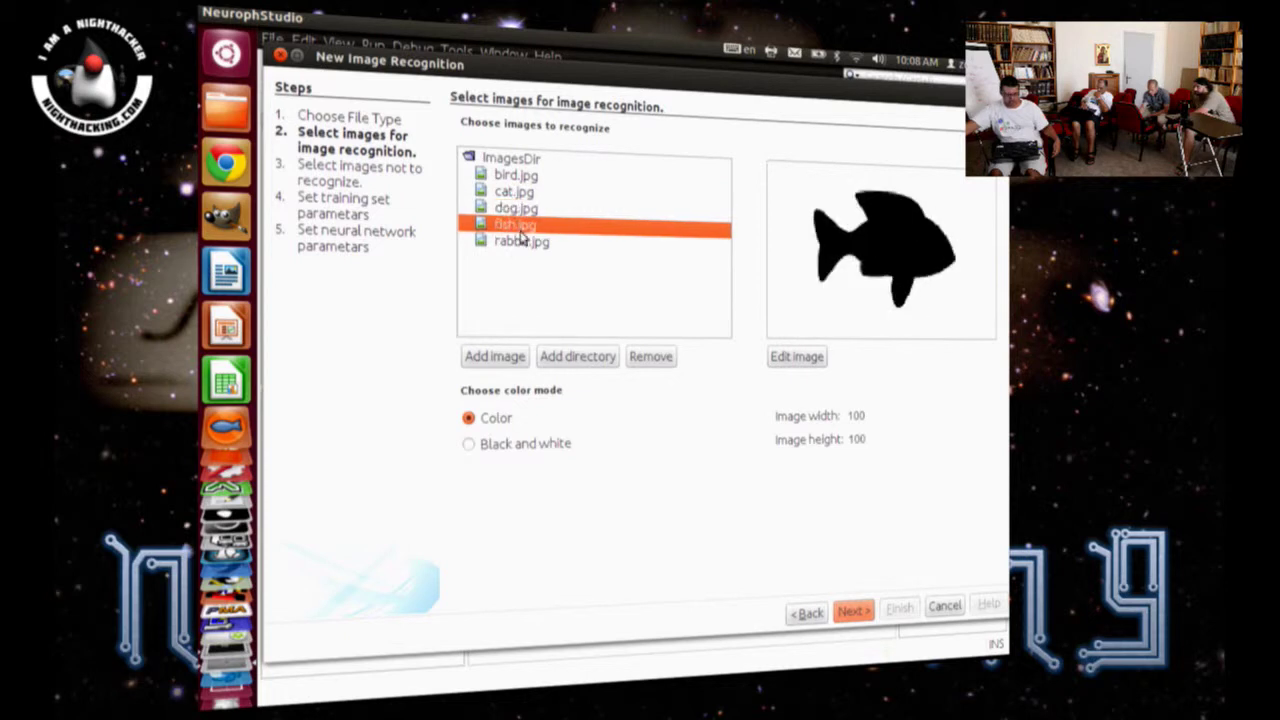
click(518, 243)
click(512, 177)
click(518, 193)
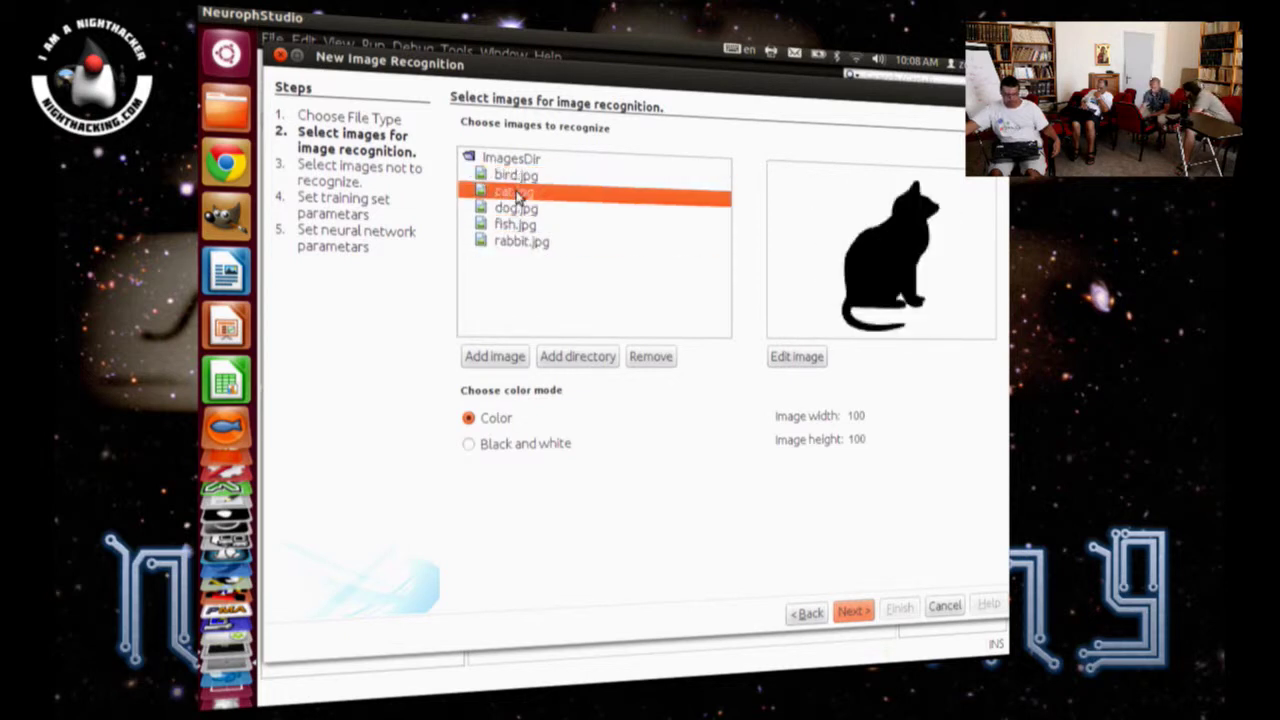
click(516, 210)
click(519, 226)
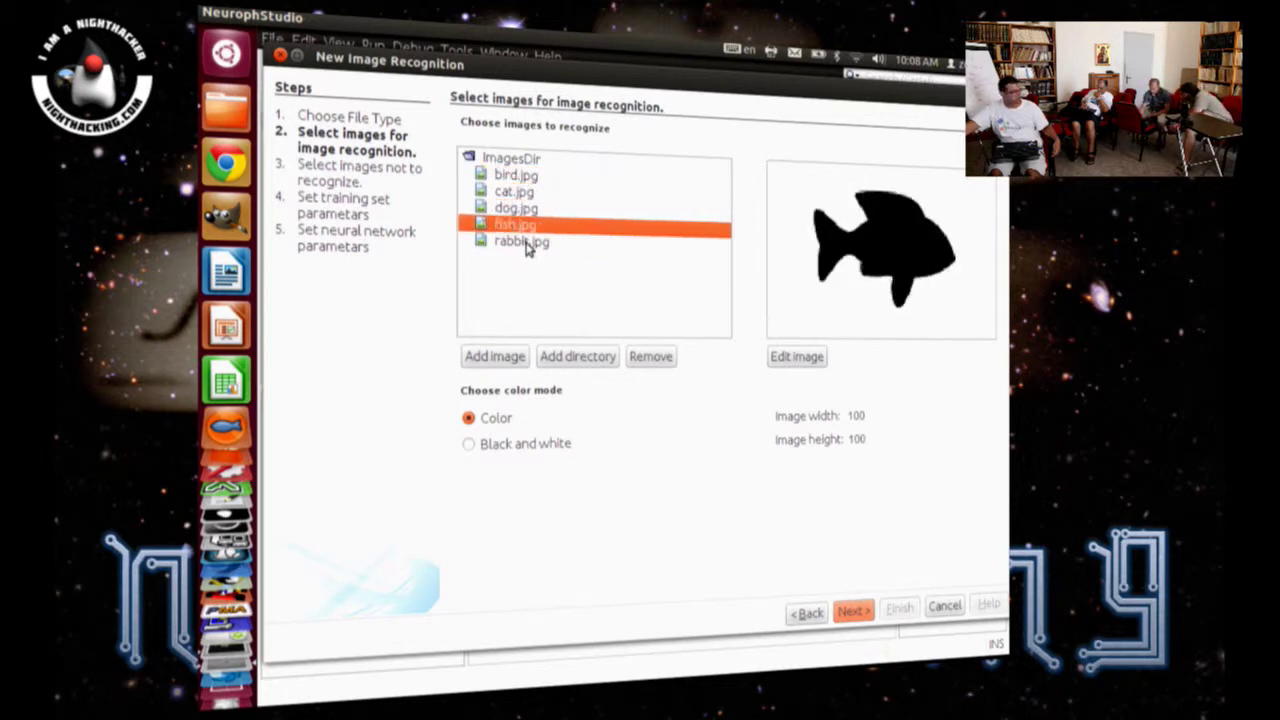
click(529, 245)
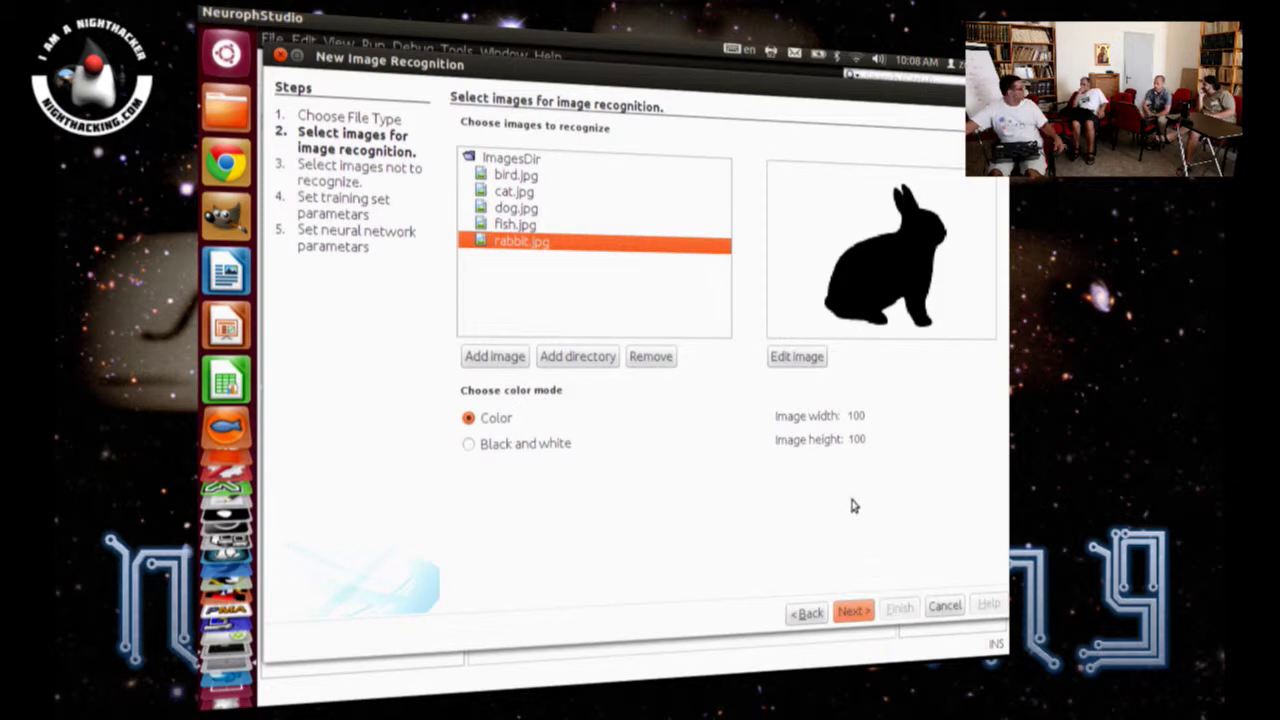
Step: Add the directory Desktop/Hackhaton/AnimalData/junk as the images that should not be recognized
click(853, 613)
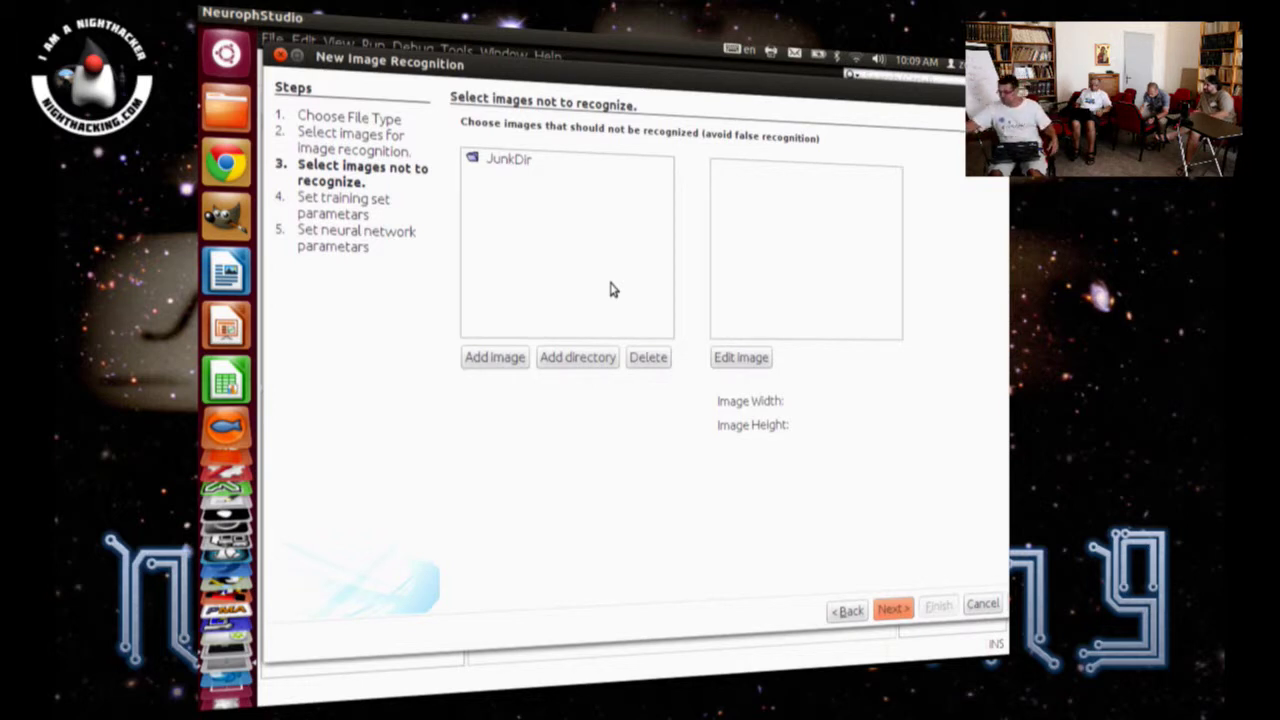
click(580, 358)
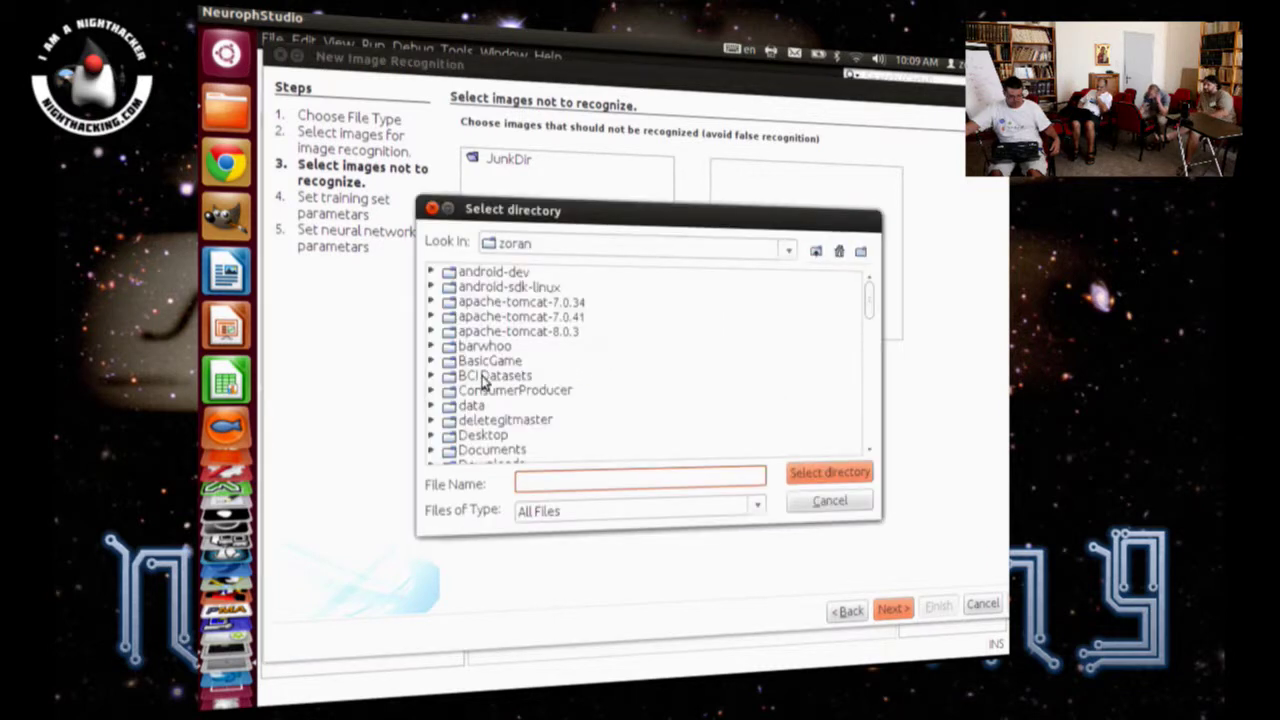
double_click(491, 435)
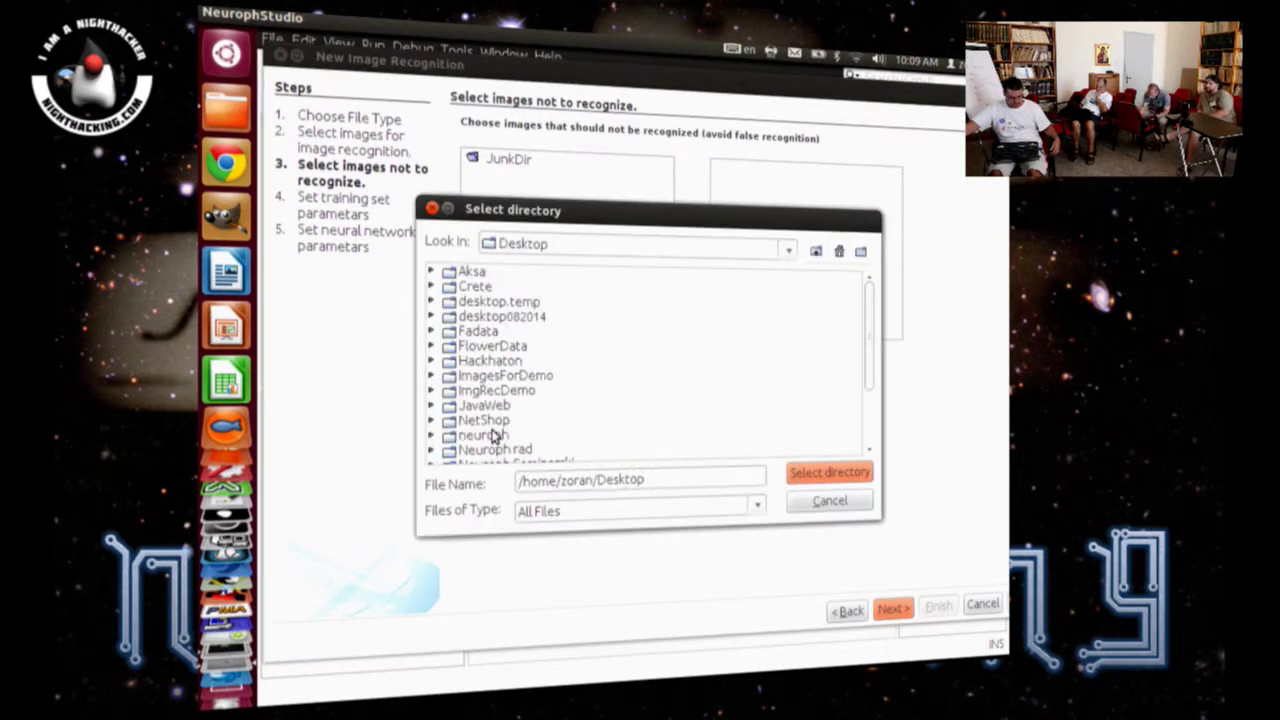
click(500, 364)
double_click(499, 362)
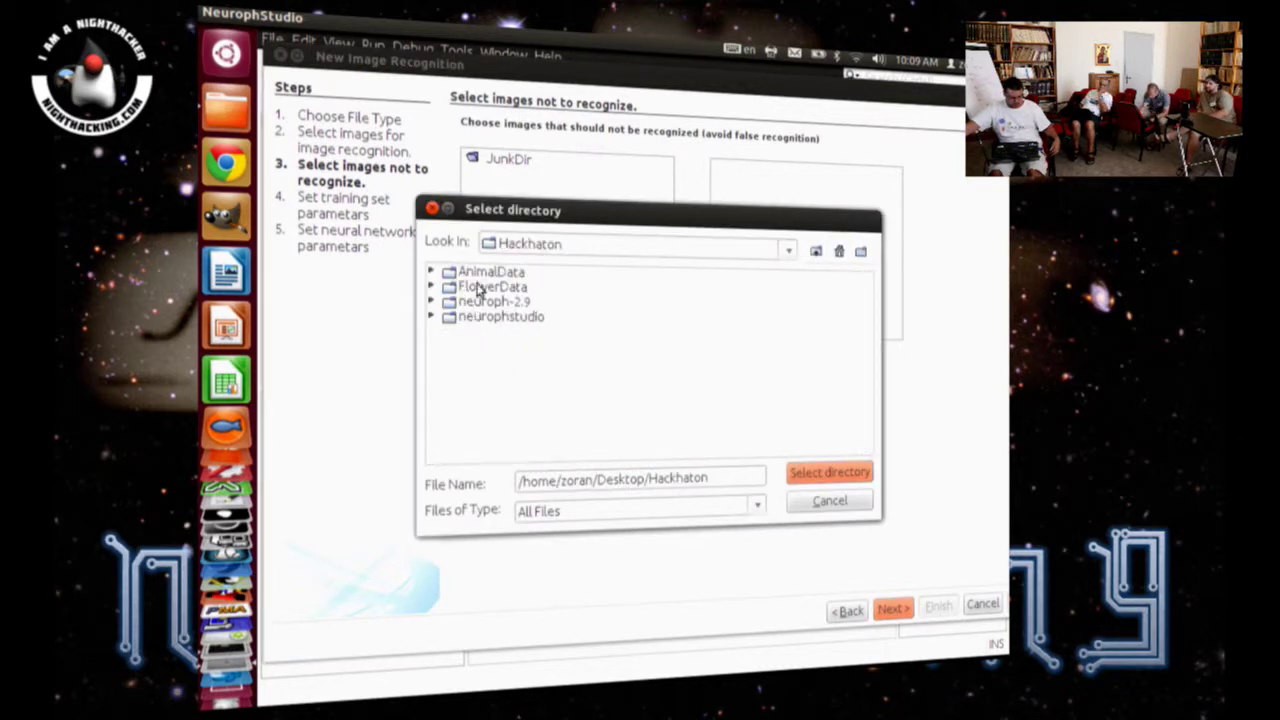
click(491, 272)
double_click(491, 272)
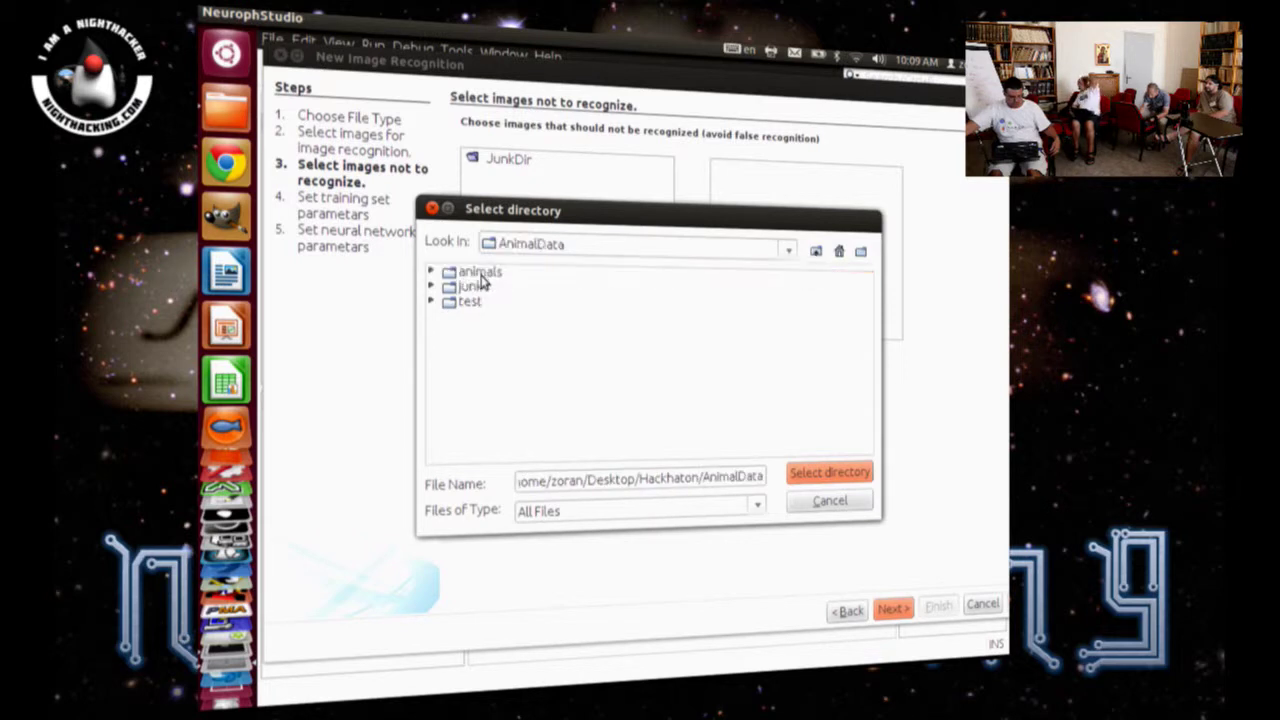
click(465, 288)
double_click(465, 288)
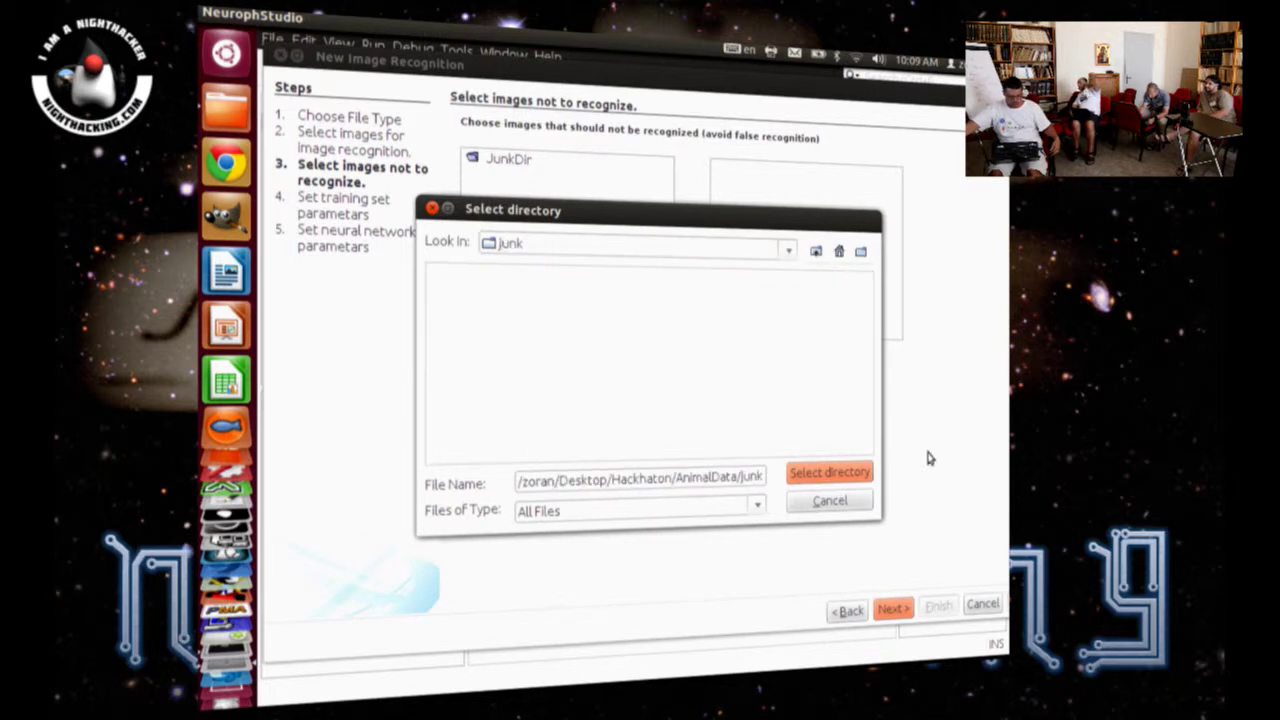
click(838, 472)
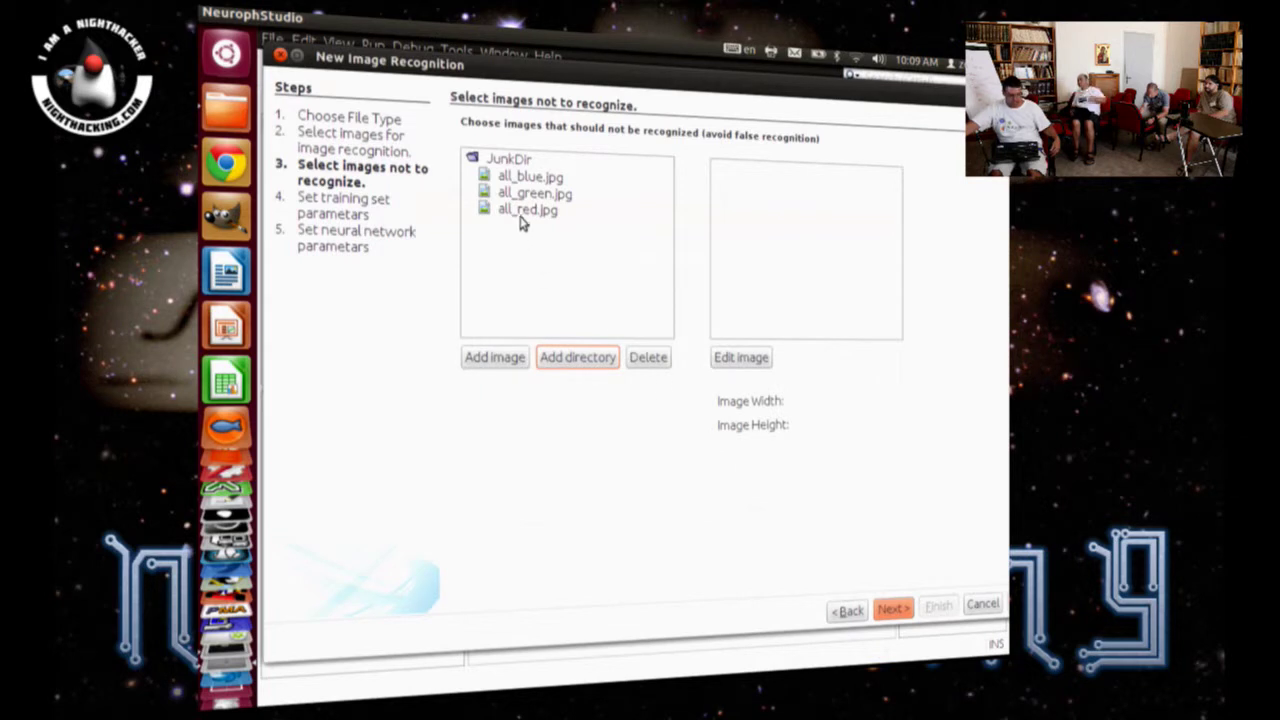
Step: Preview all_blue.jpg, all_green.jpg and all_red.jpg, and view all_red.jpg in the image editor without changing it
click(512, 182)
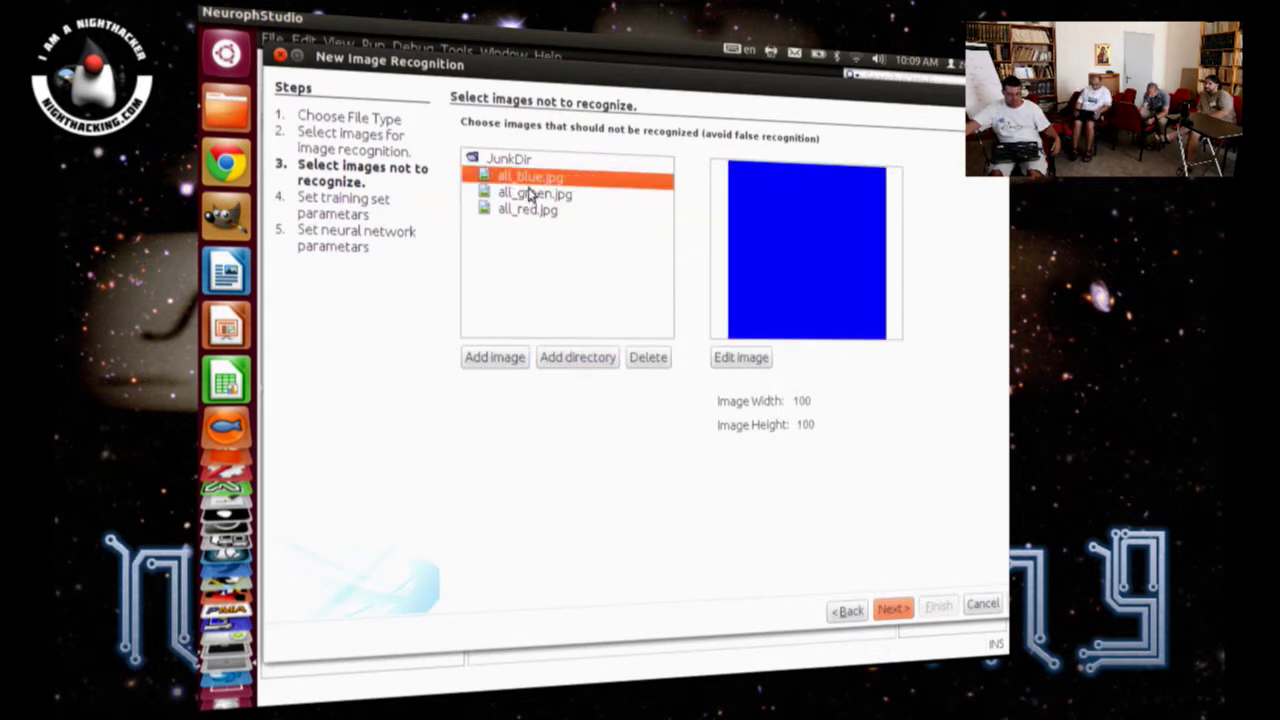
click(530, 194)
click(524, 212)
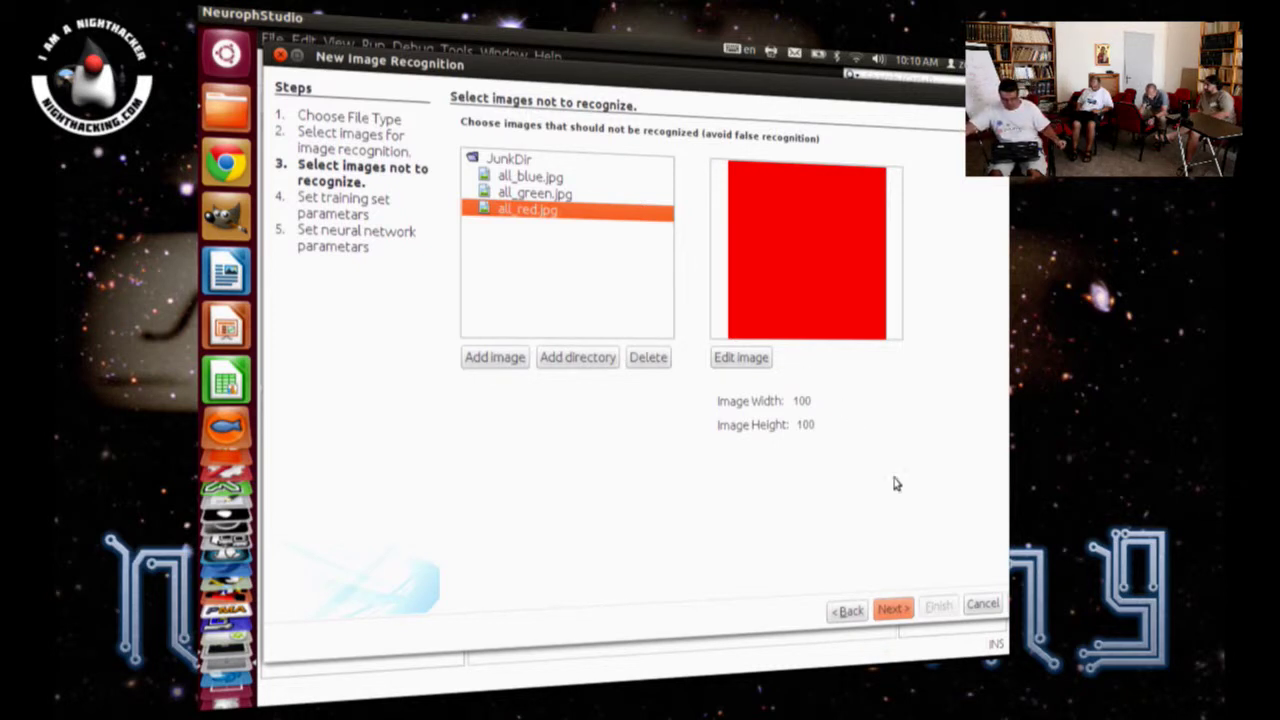
click(757, 363)
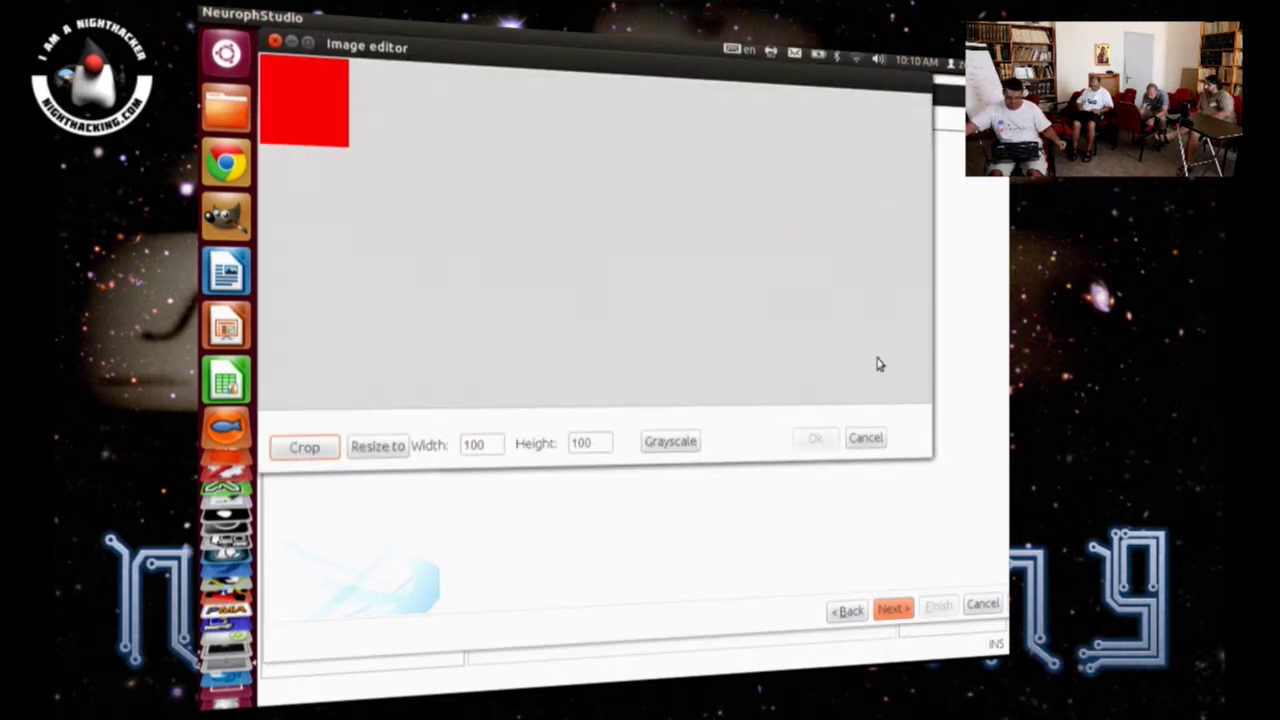
click(866, 439)
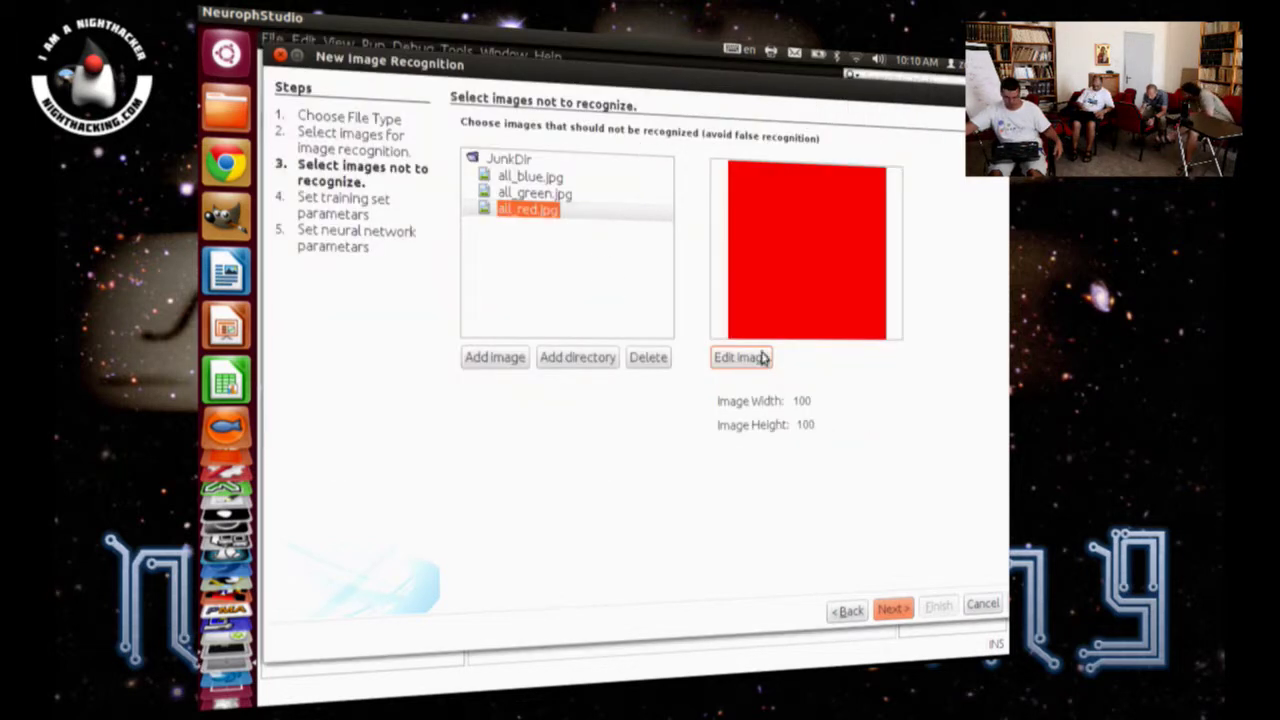
Step: Label the training set AnimalsData, keeping the default image sampling resolution of 20 by 20
click(895, 608)
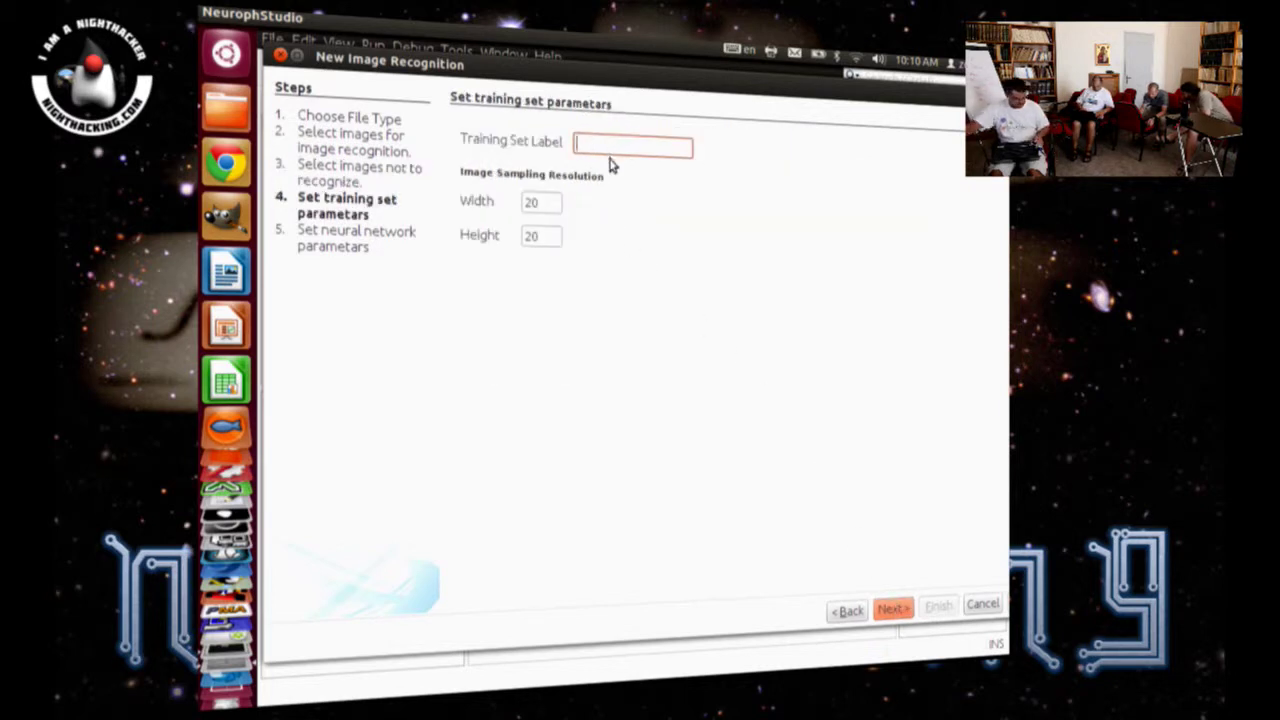
text(Animal)
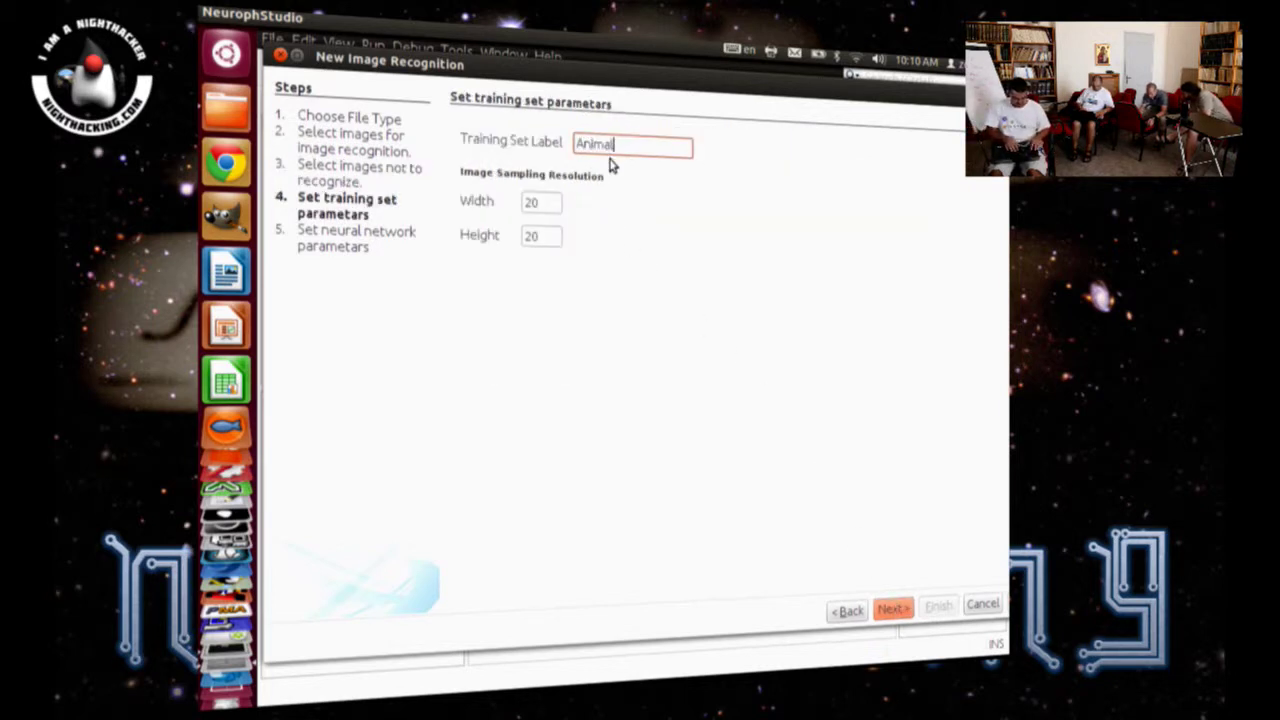
text(sData)
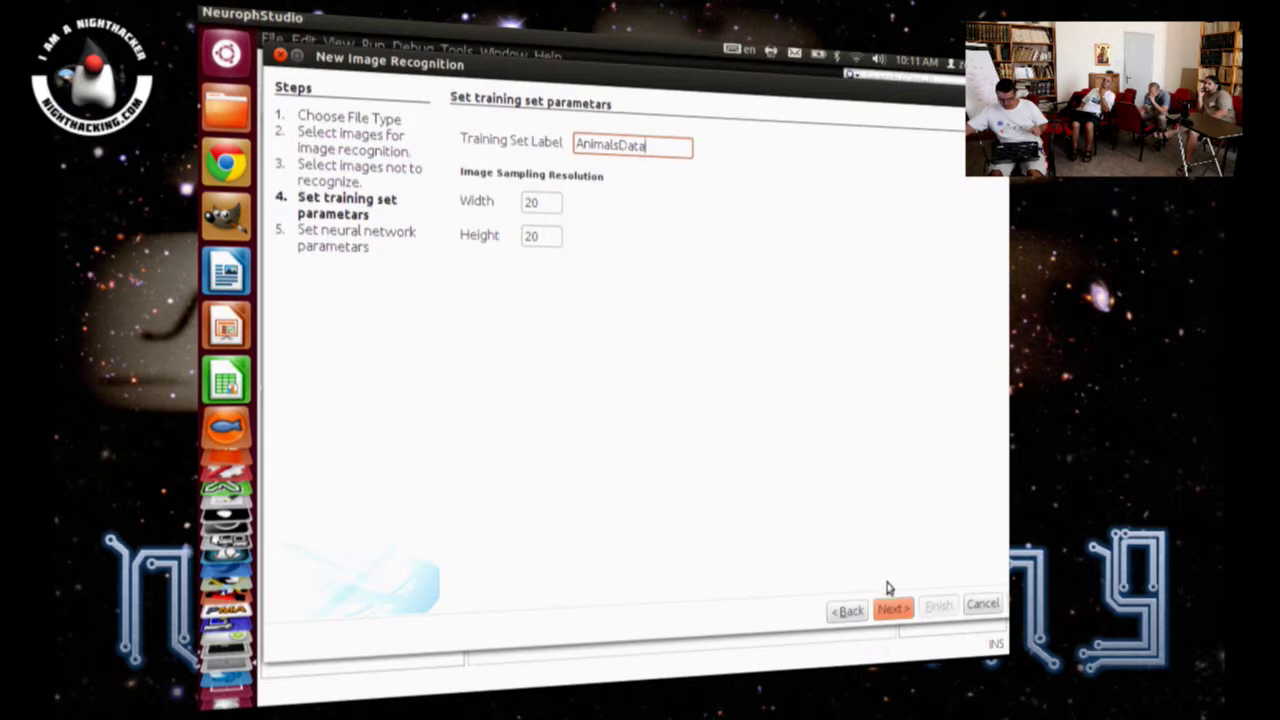
click(893, 609)
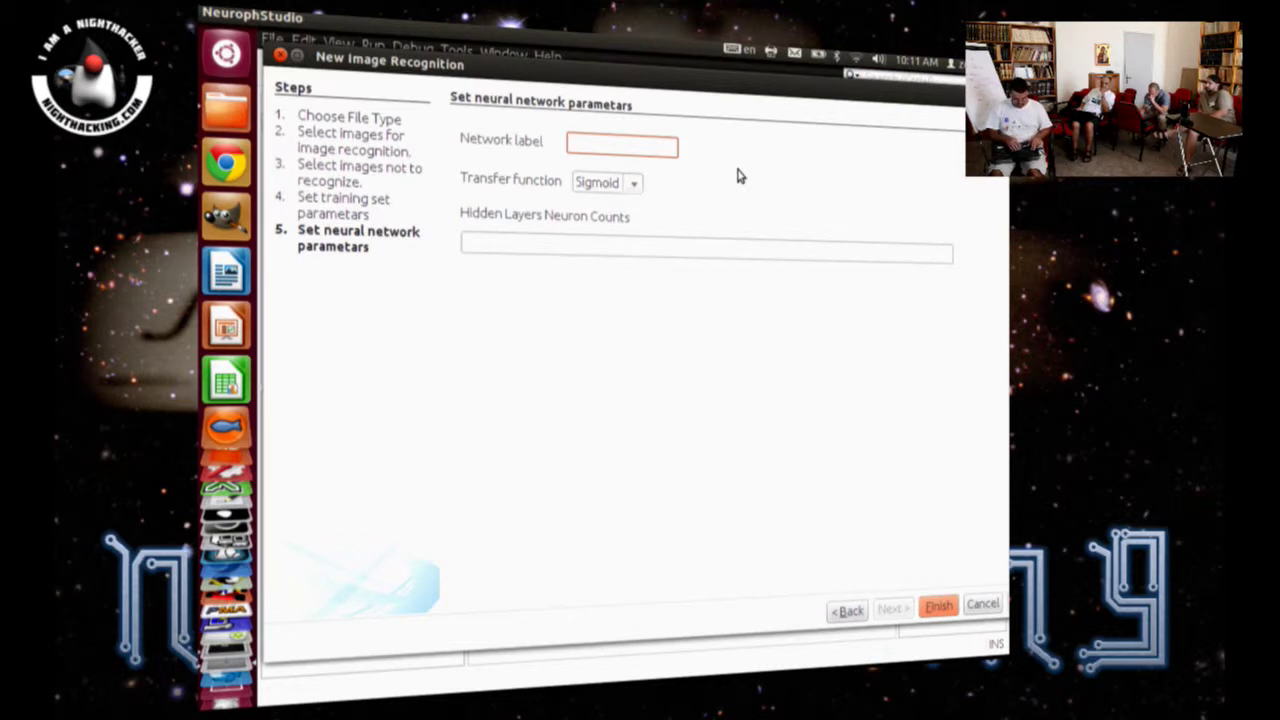
Step: Create the neural network labelled AnimalsNet with a Sigmoid transfer function and 16 hidden layer neurons
text(Animals)
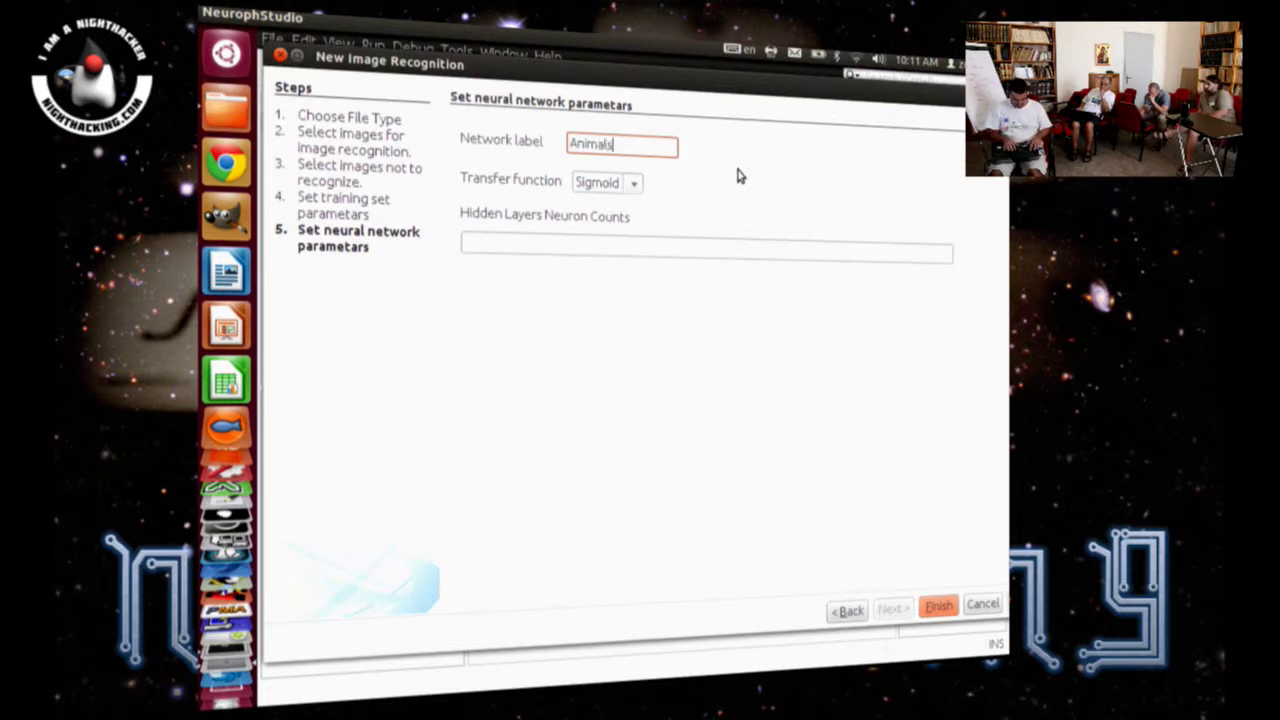
text(Net)
click(646, 249)
text(16)
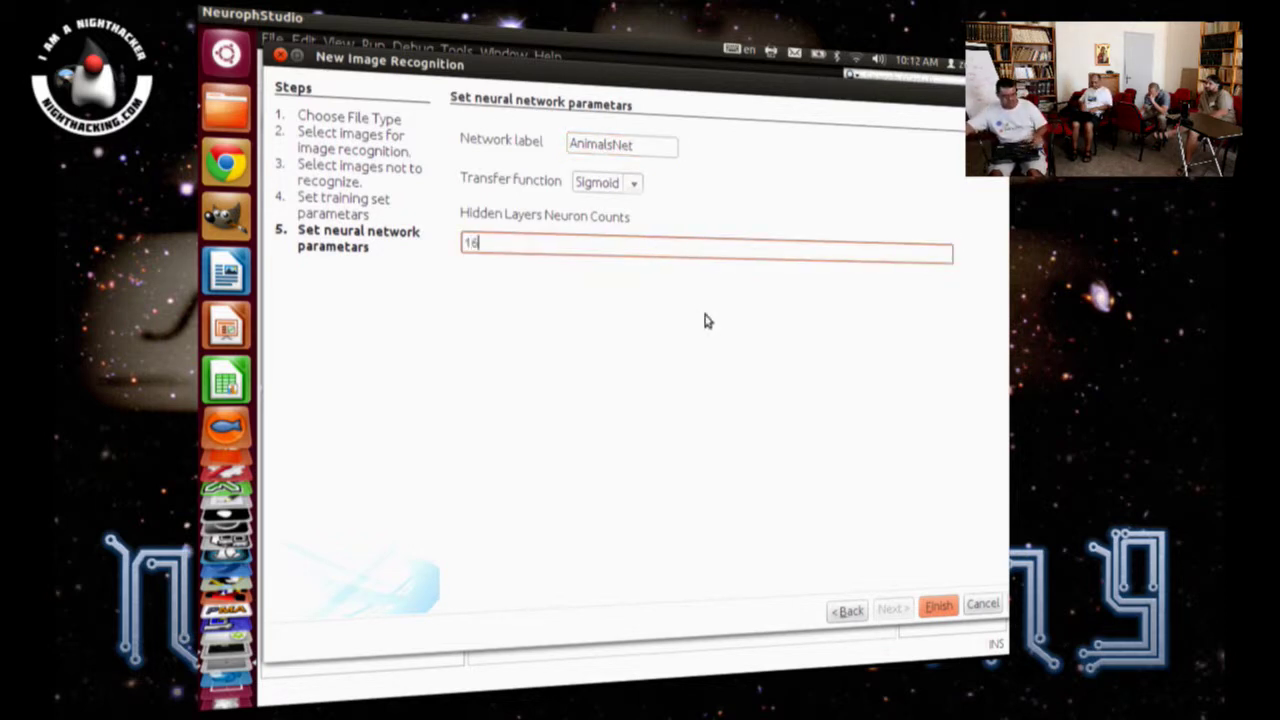
click(938, 607)
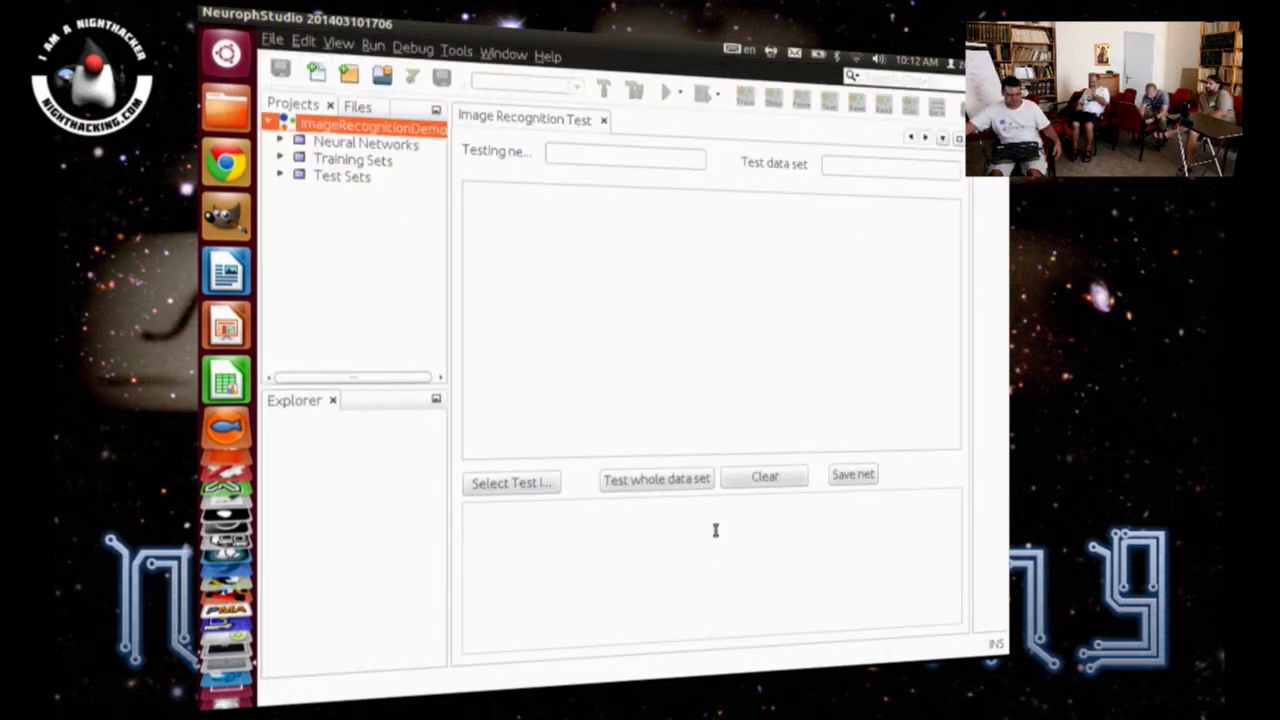
Step: Expand the project's neural networks and training sets, and open AnimalsNet to examine its layers, connections and animal outputs
click(280, 143)
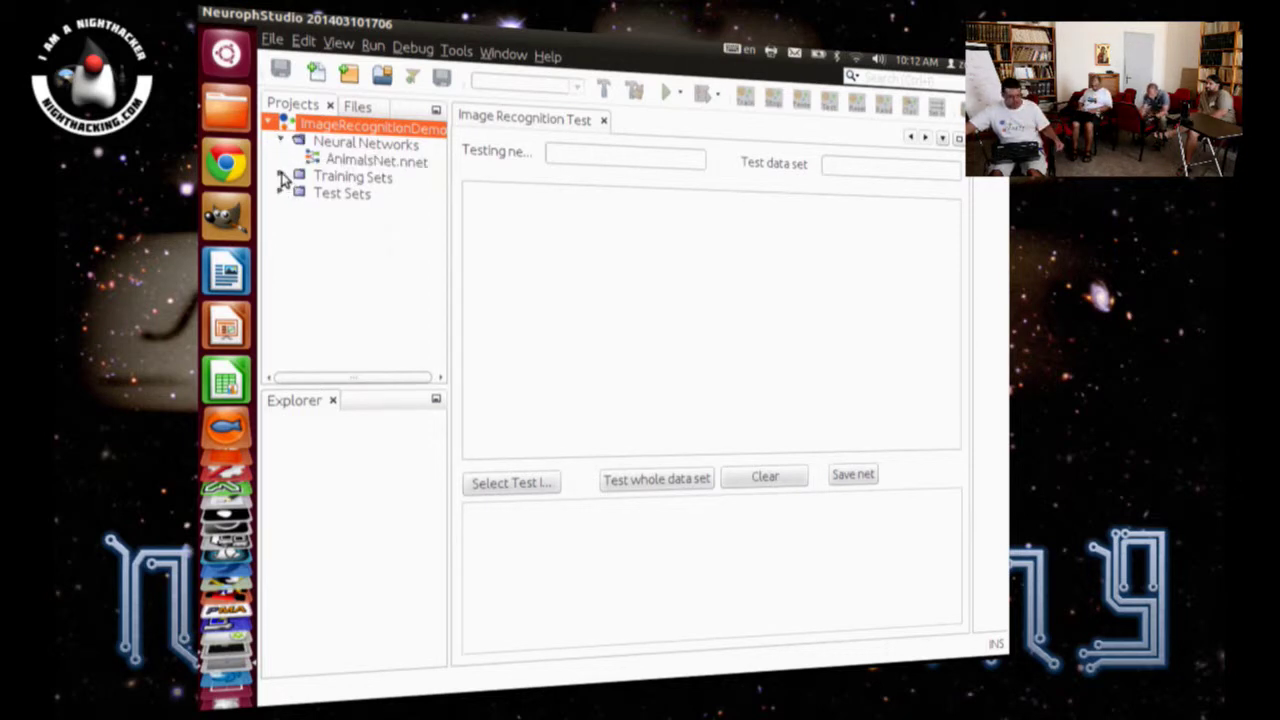
click(283, 177)
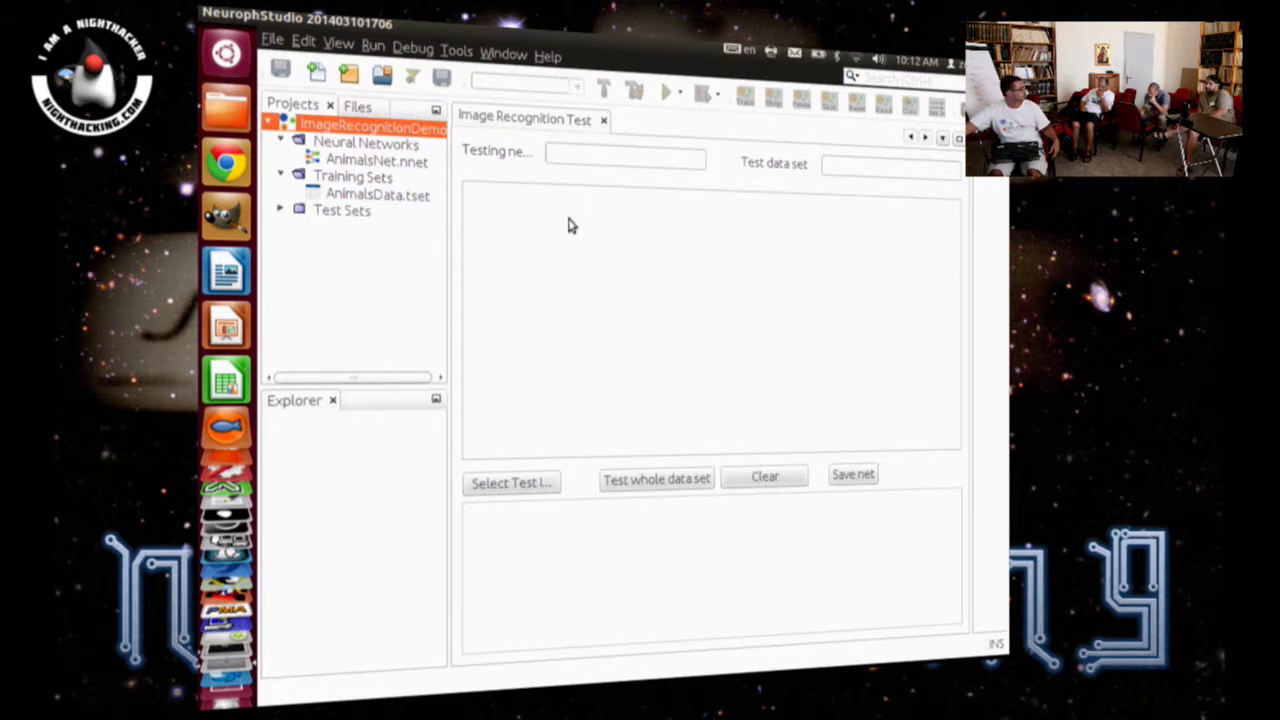
double_click(351, 163)
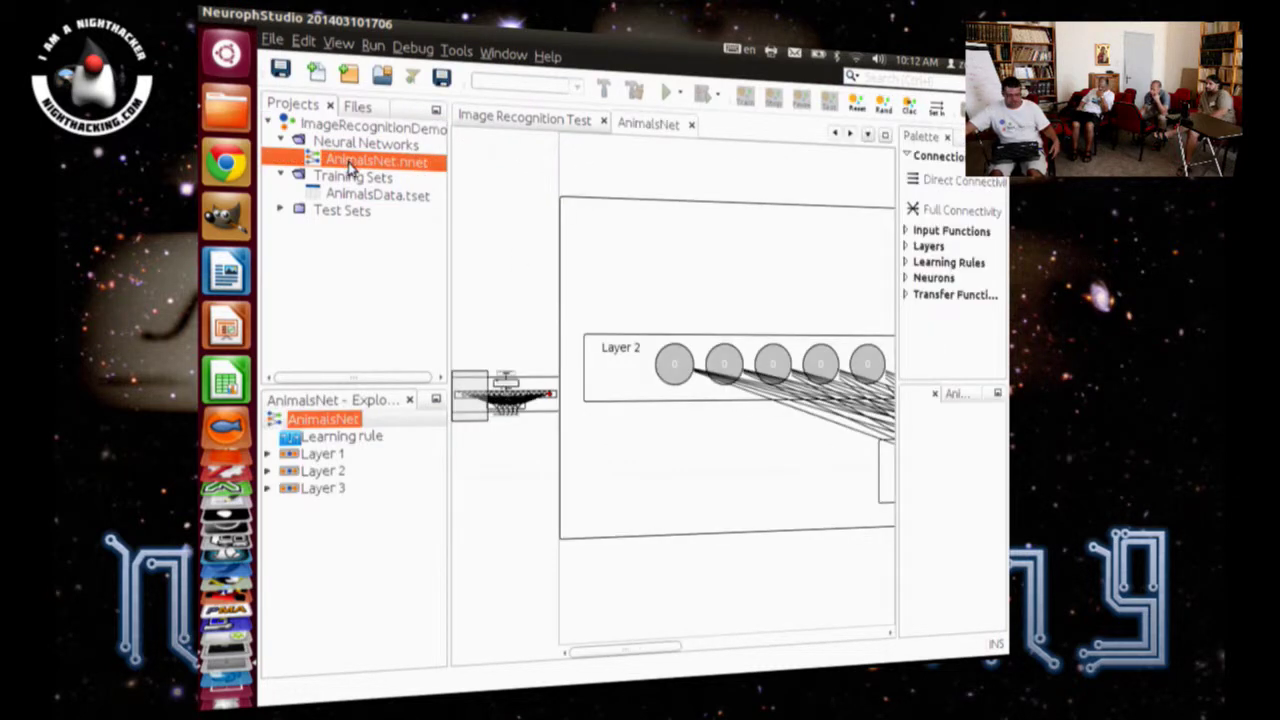
drag(588, 648, 709, 631)
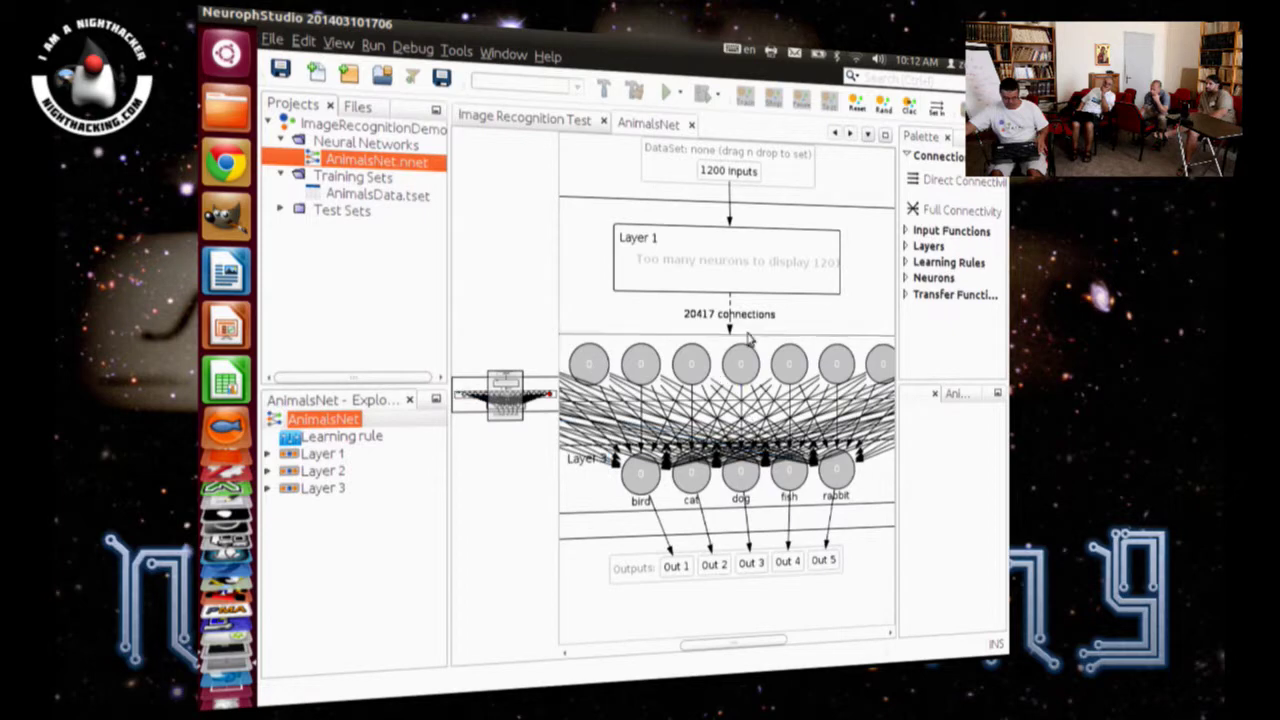
scroll(750, 336, down, 2)
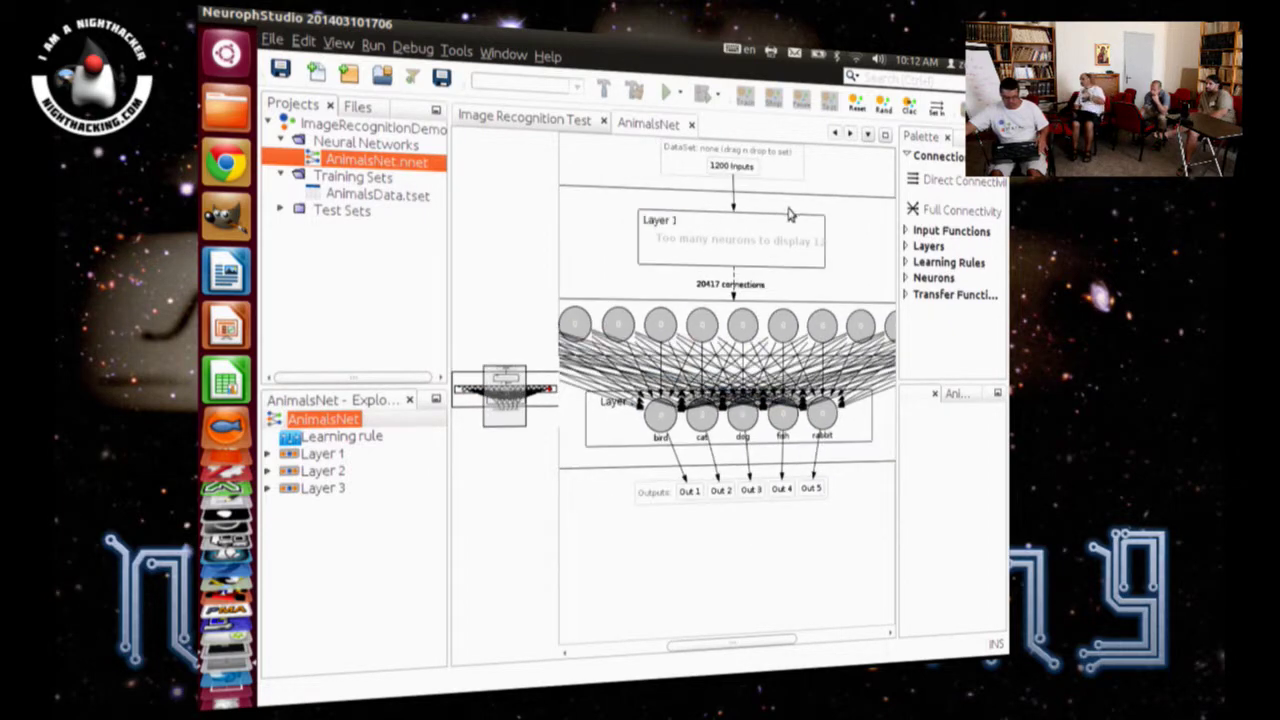
scroll(790, 215, up, 1)
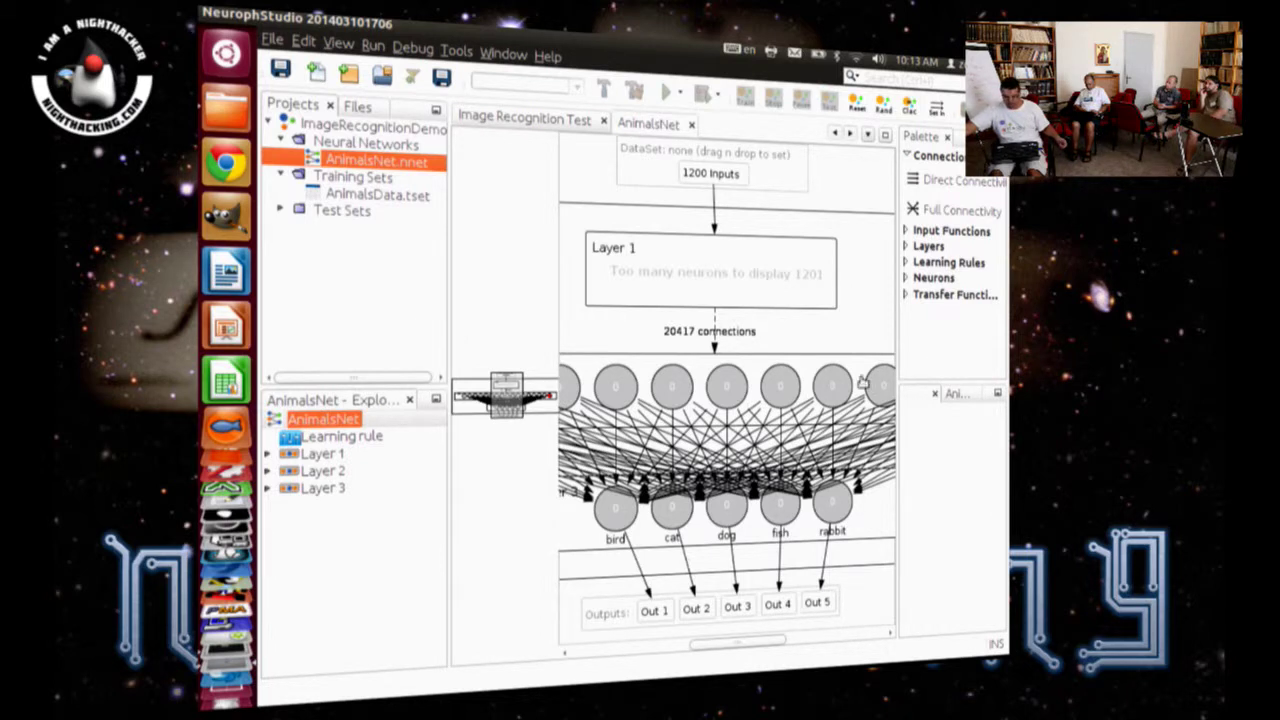
drag(727, 645, 739, 643)
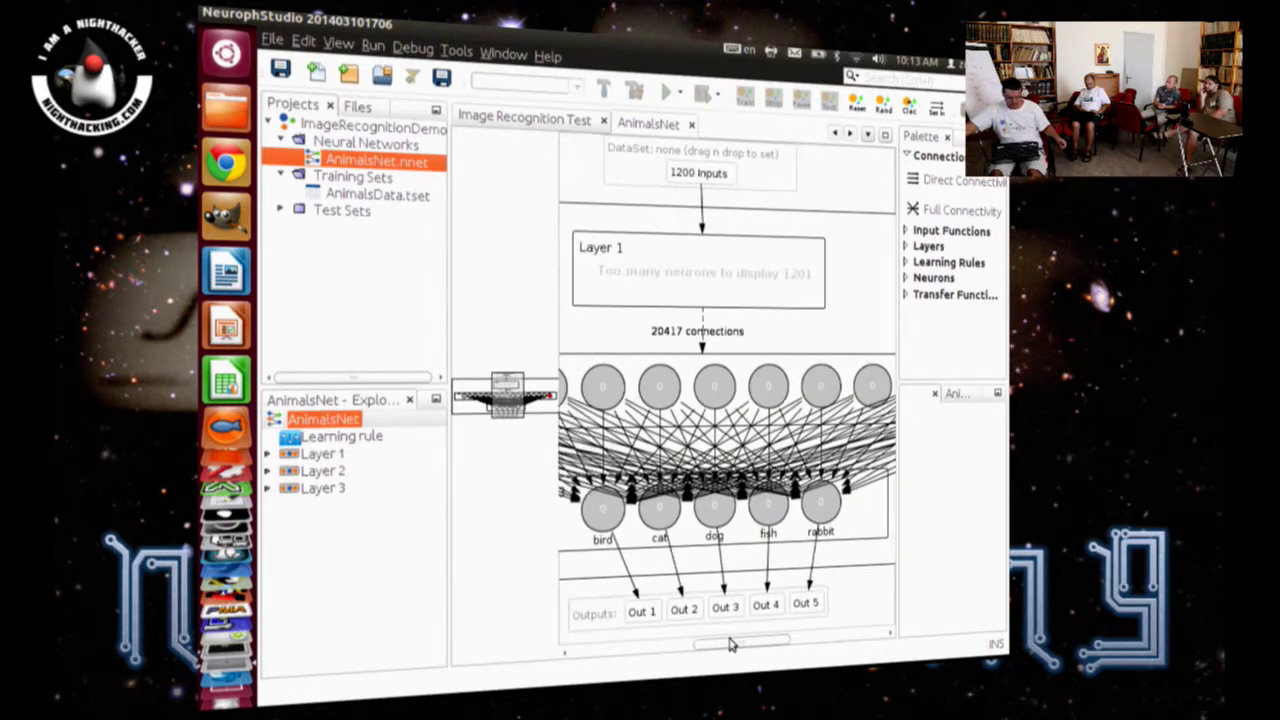
Step: Assign AnimalsData as AnimalsNet's data set and train the network with max error 0.01, learning rate 0.2, momentum 0.7 and no iteration limit
click(355, 196)
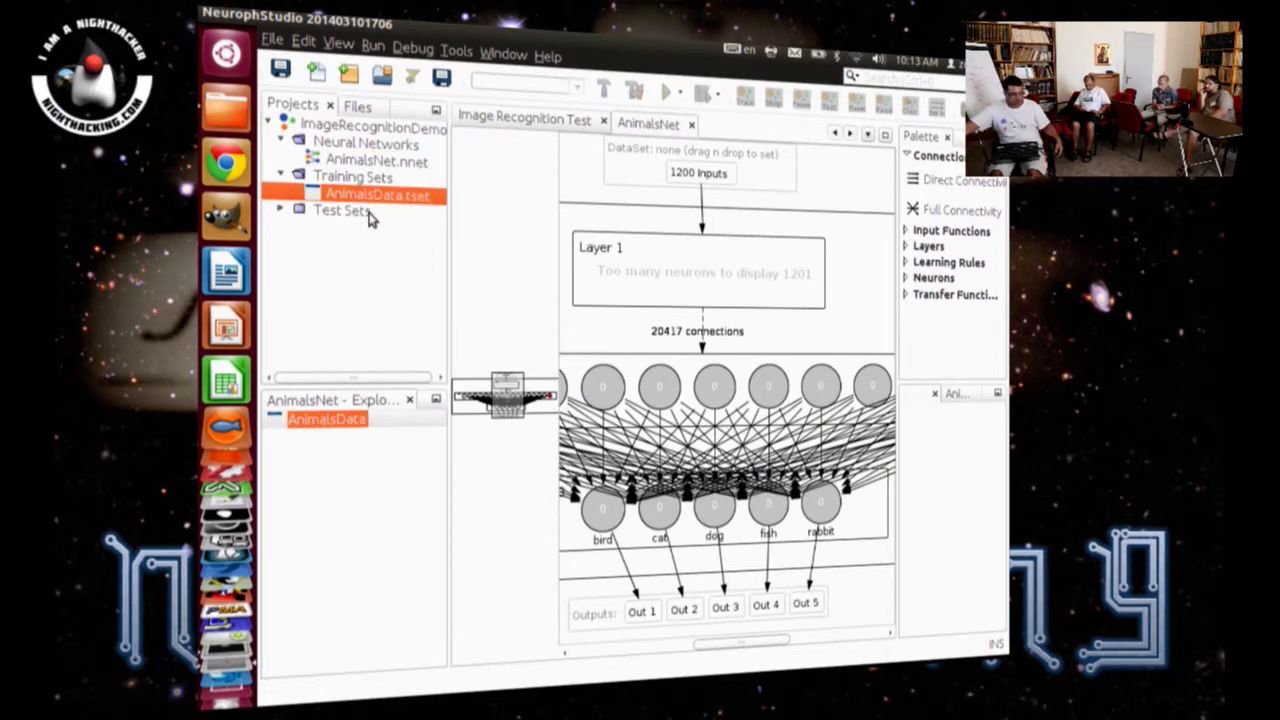
drag(352, 196, 662, 174)
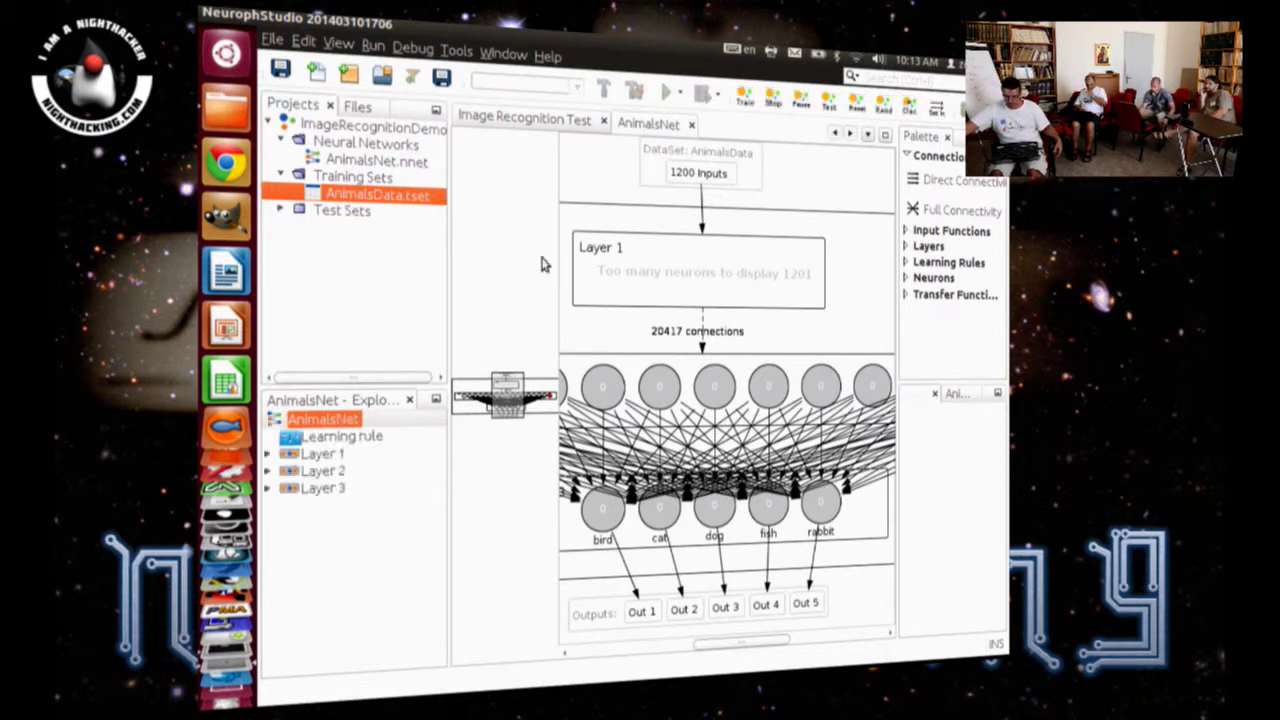
click(746, 96)
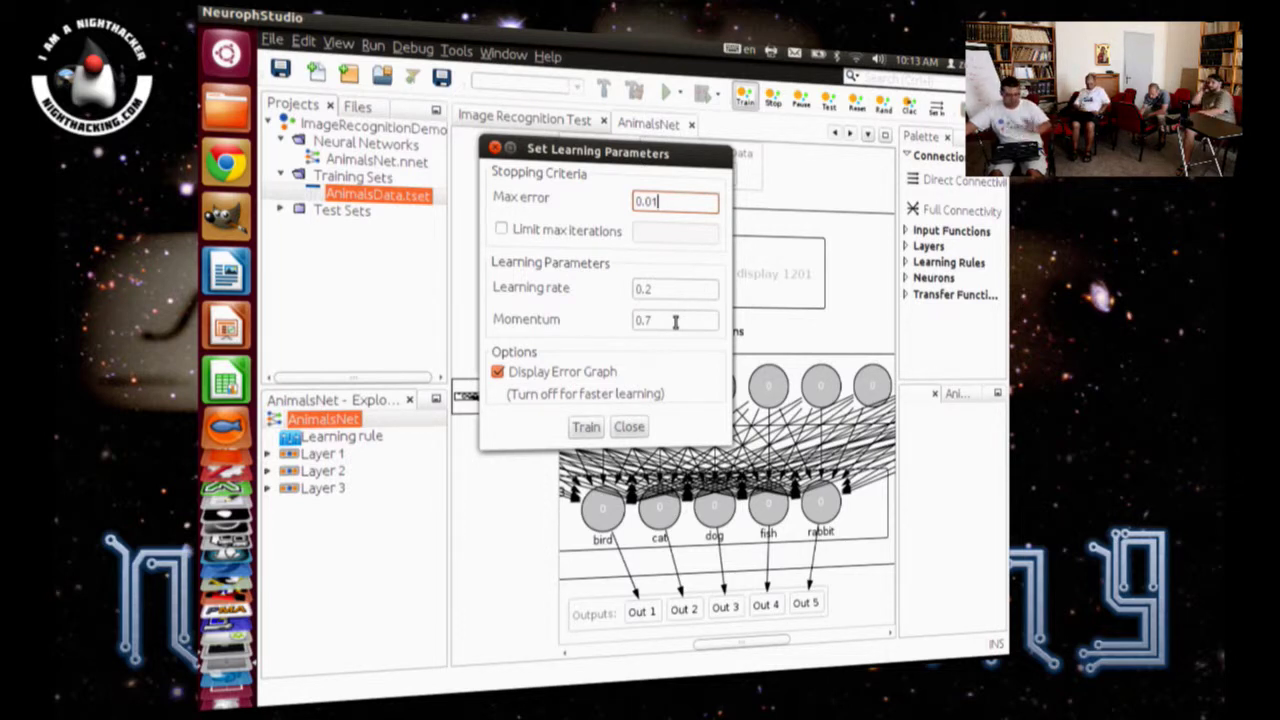
click(500, 231)
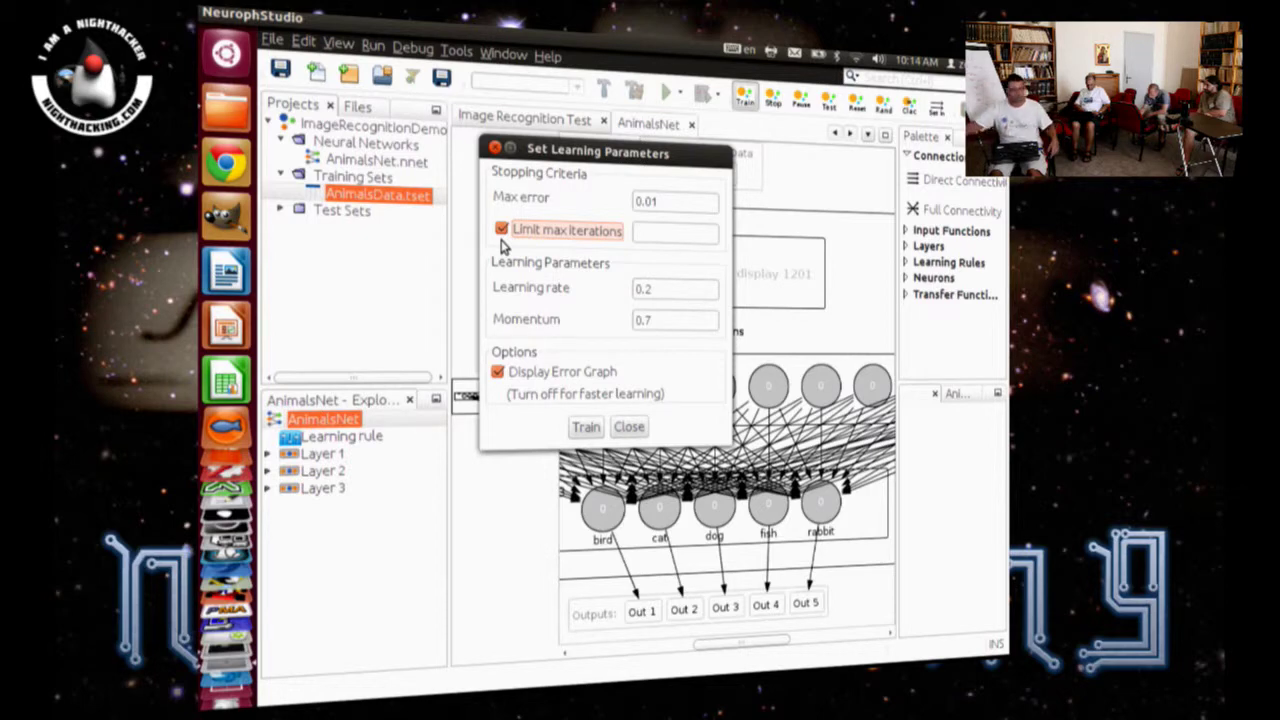
click(501, 231)
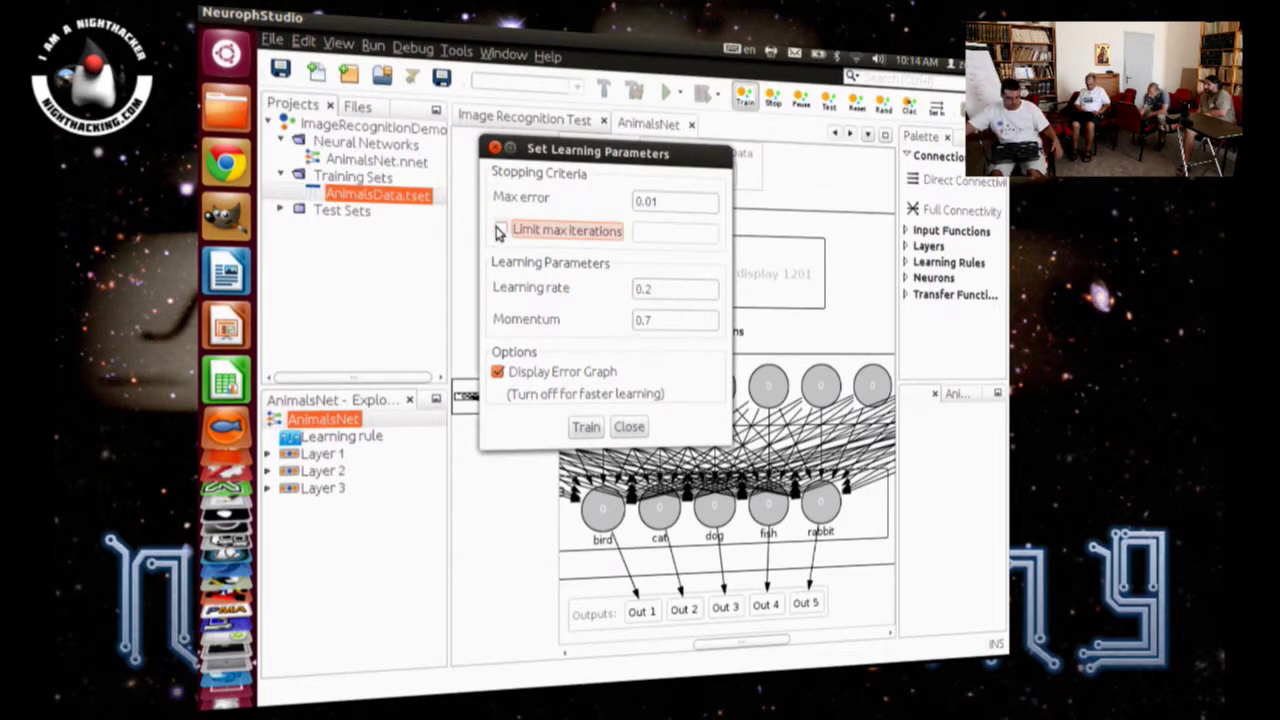
click(586, 428)
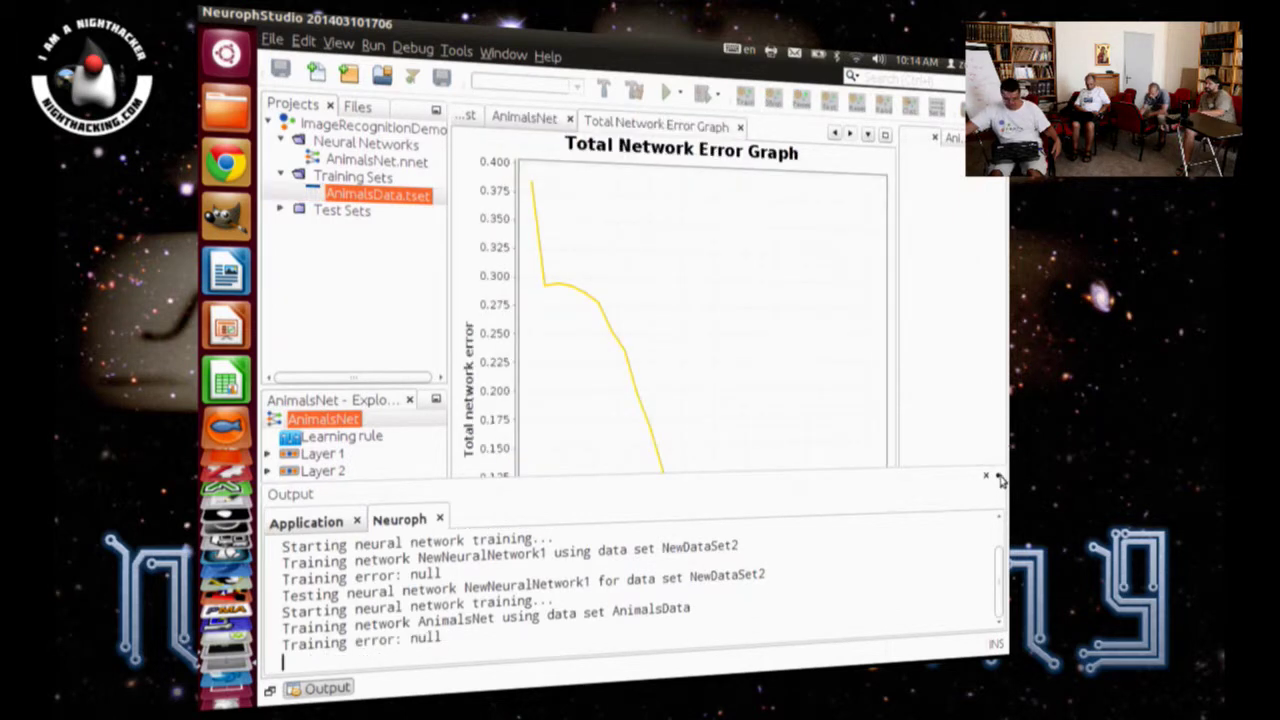
click(997, 477)
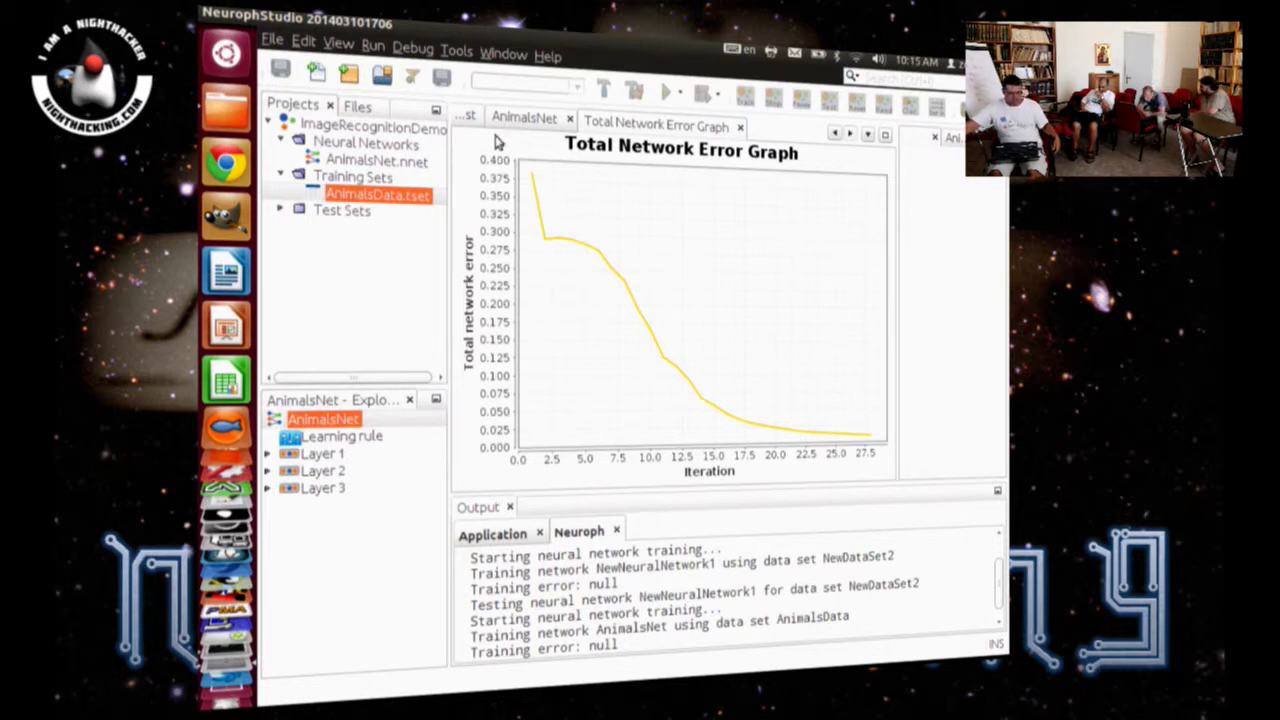
Step: Test AnimalsNet on cat-blur.jpg from the Desktop folder Hackhaton/AnimalData/test and examine the recognition scores, especially the cat score
click(464, 118)
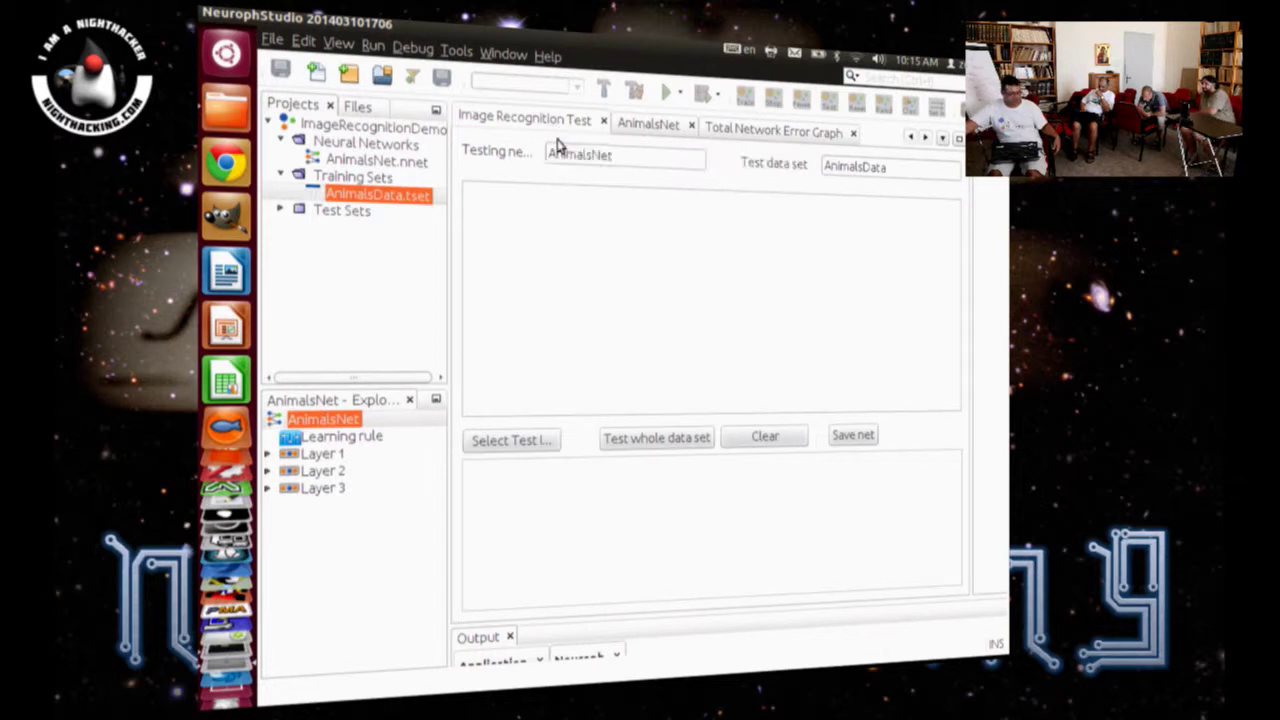
click(545, 440)
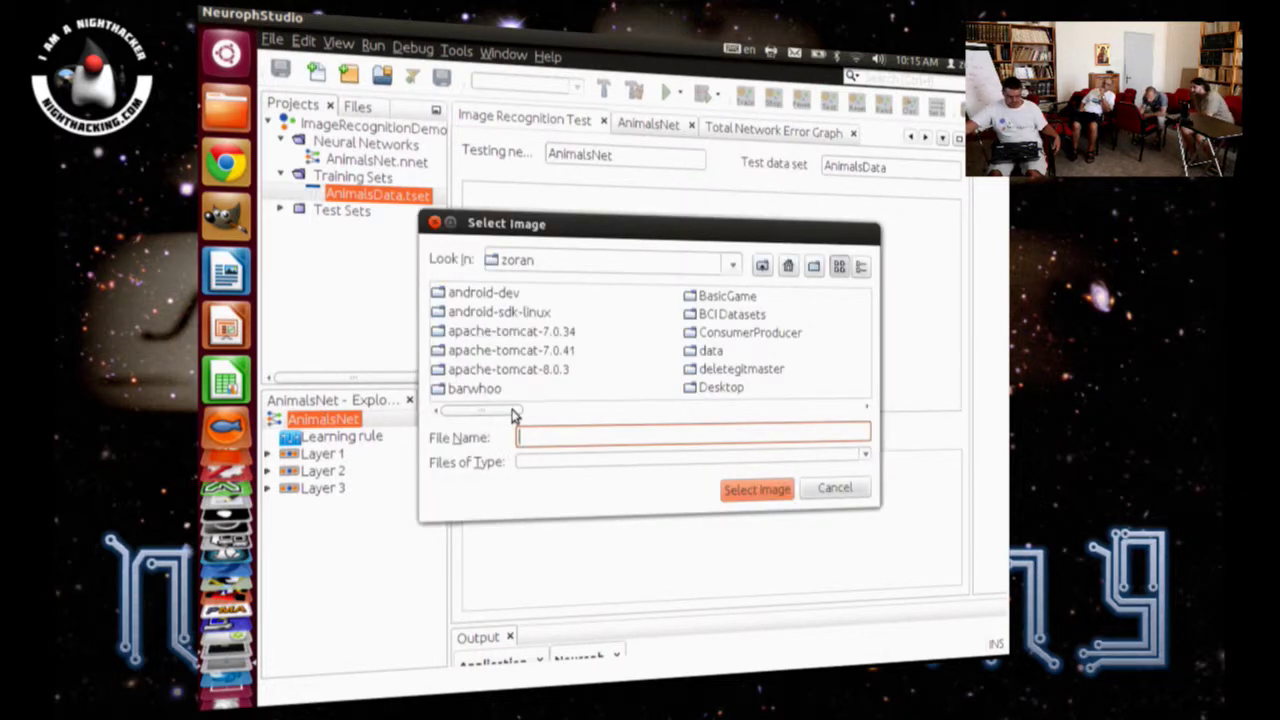
drag(497, 418, 452, 402)
double_click(720, 387)
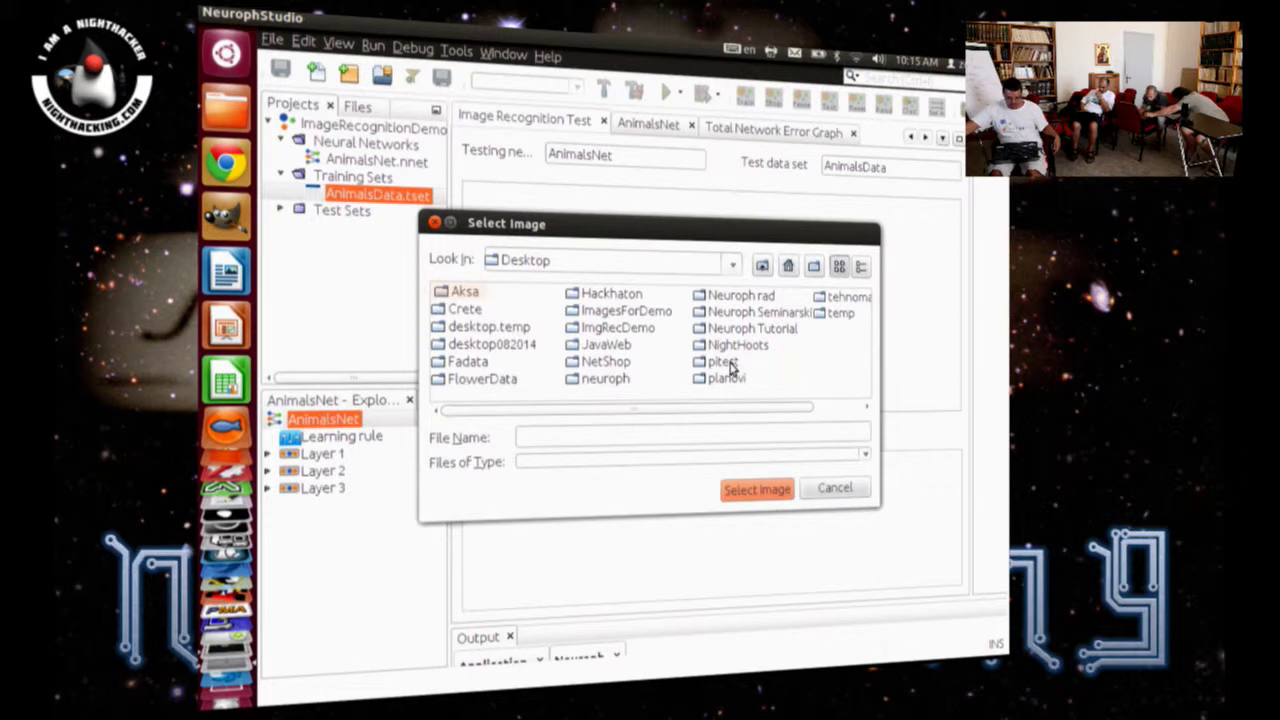
double_click(611, 294)
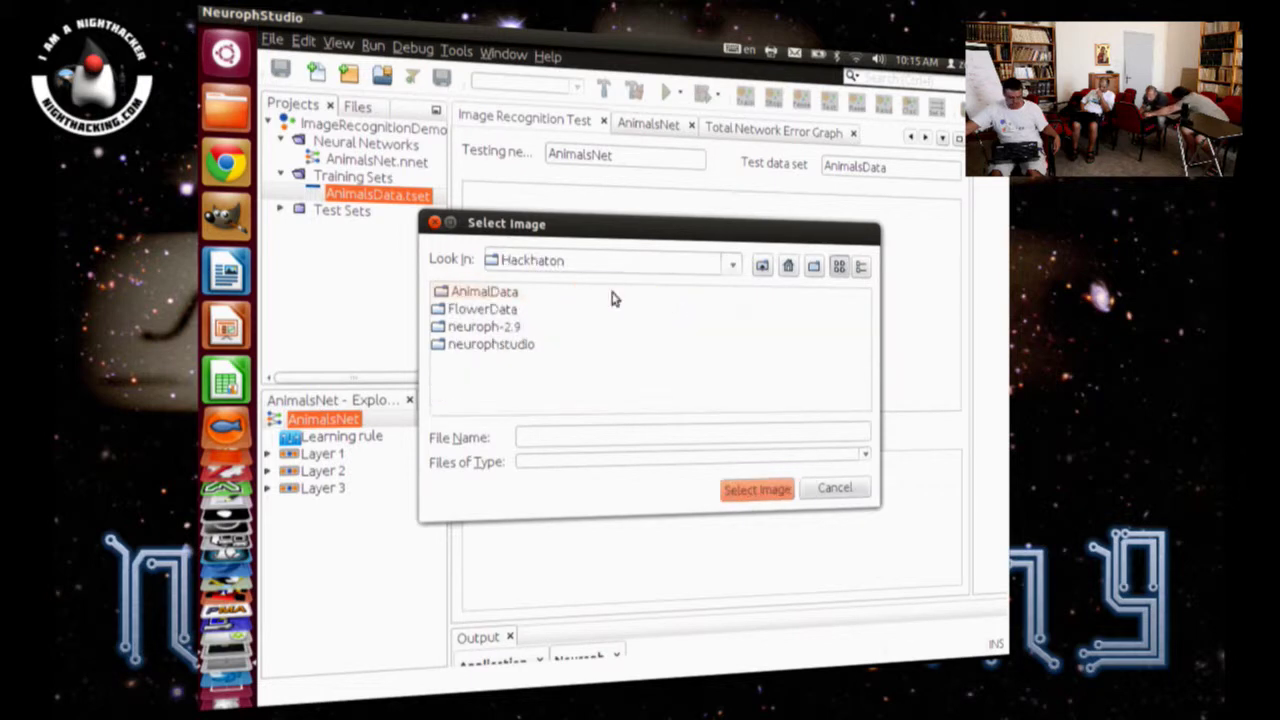
double_click(494, 293)
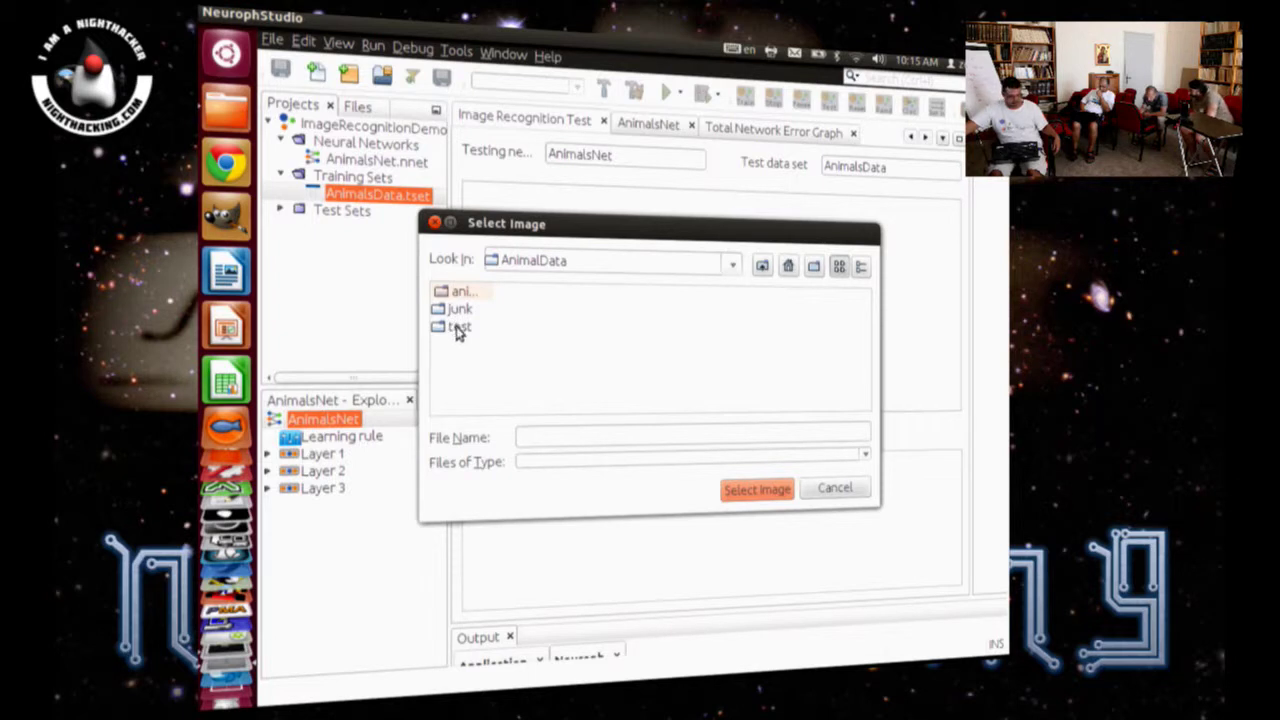
double_click(457, 330)
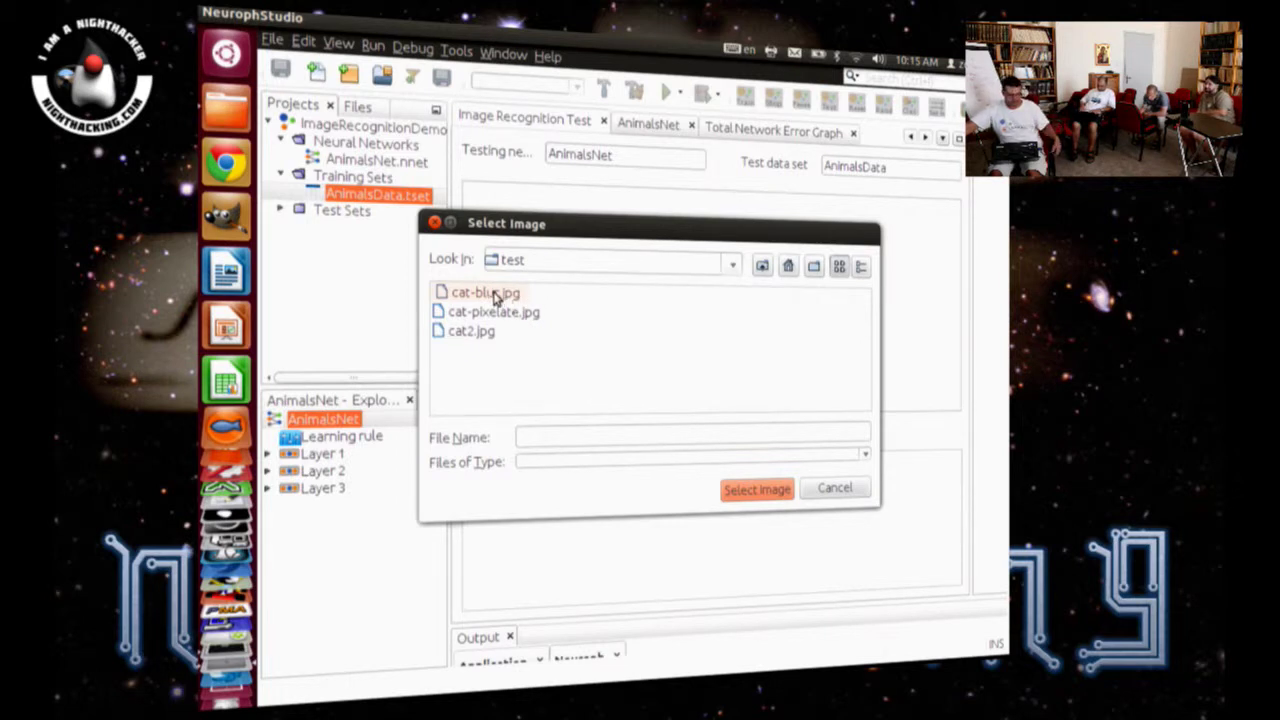
double_click(490, 293)
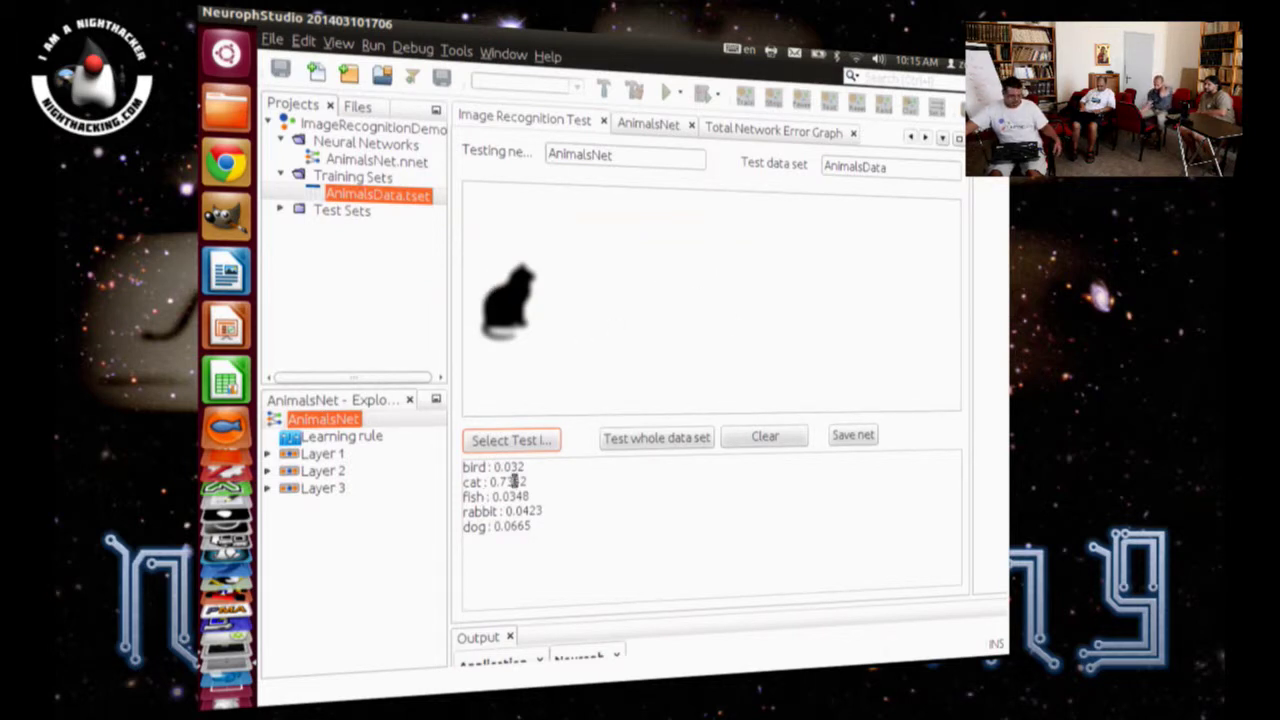
drag(505, 467, 507, 518)
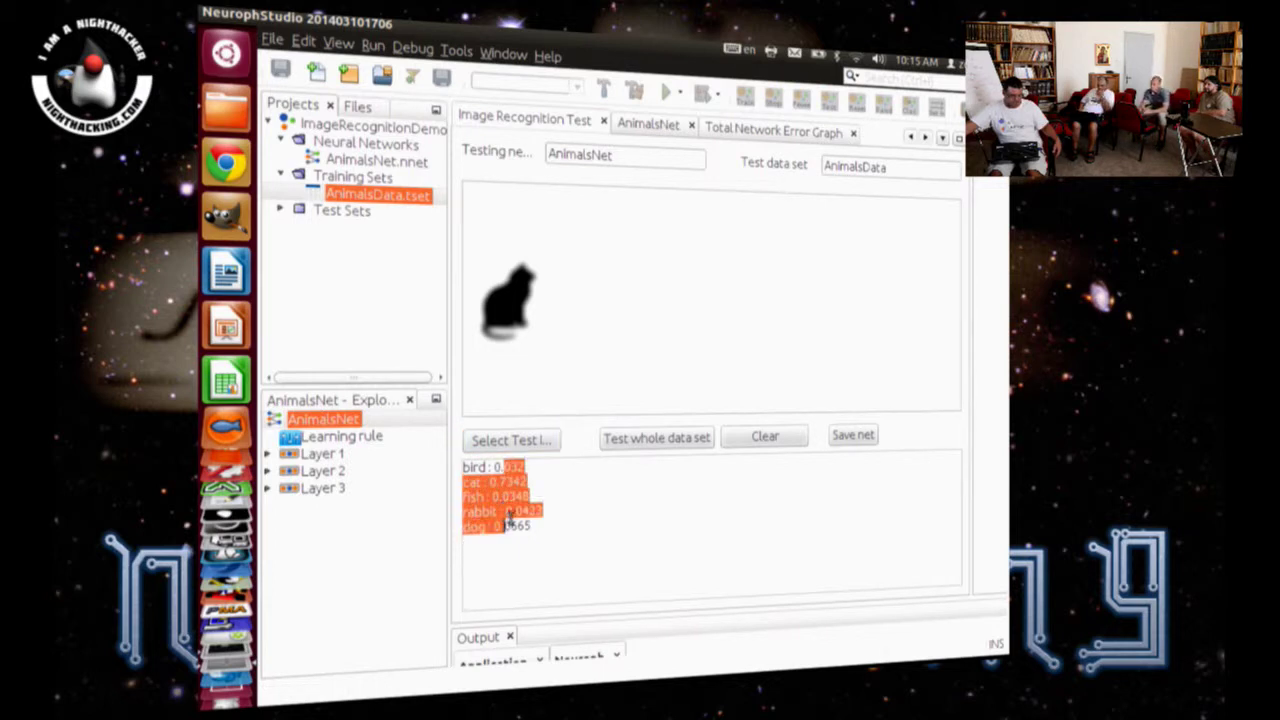
click(522, 516)
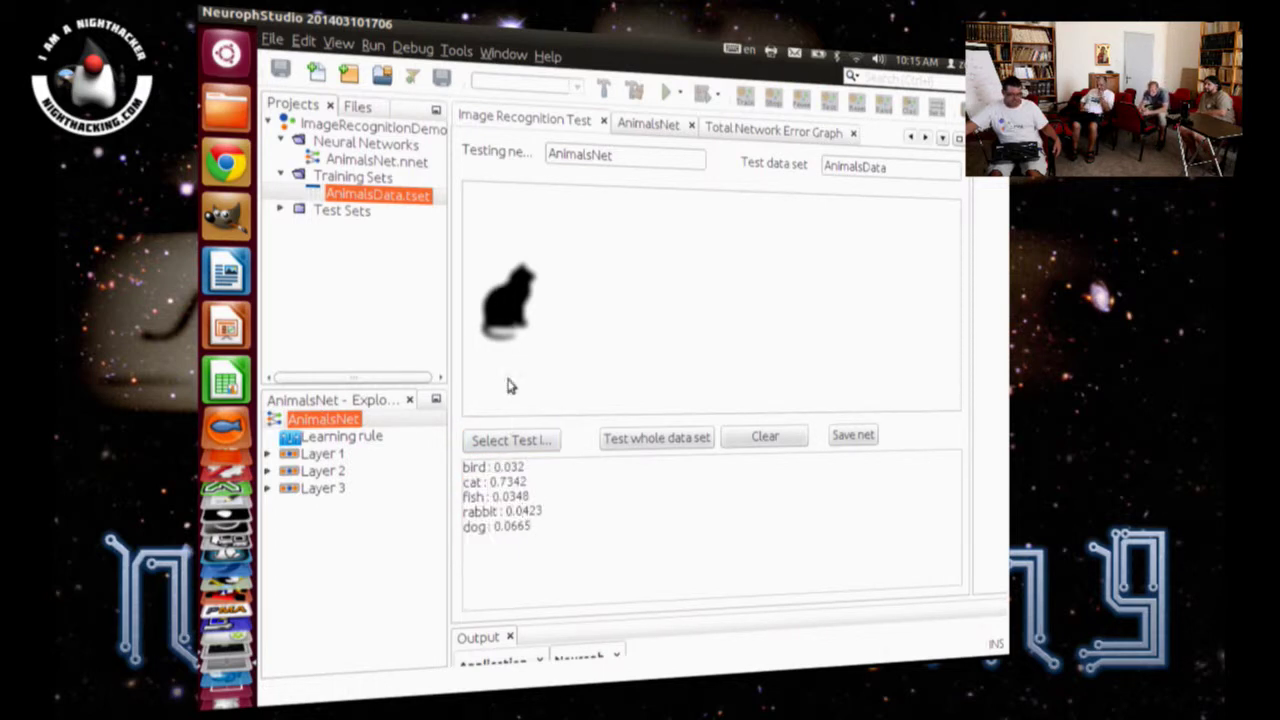
triple_click(515, 482)
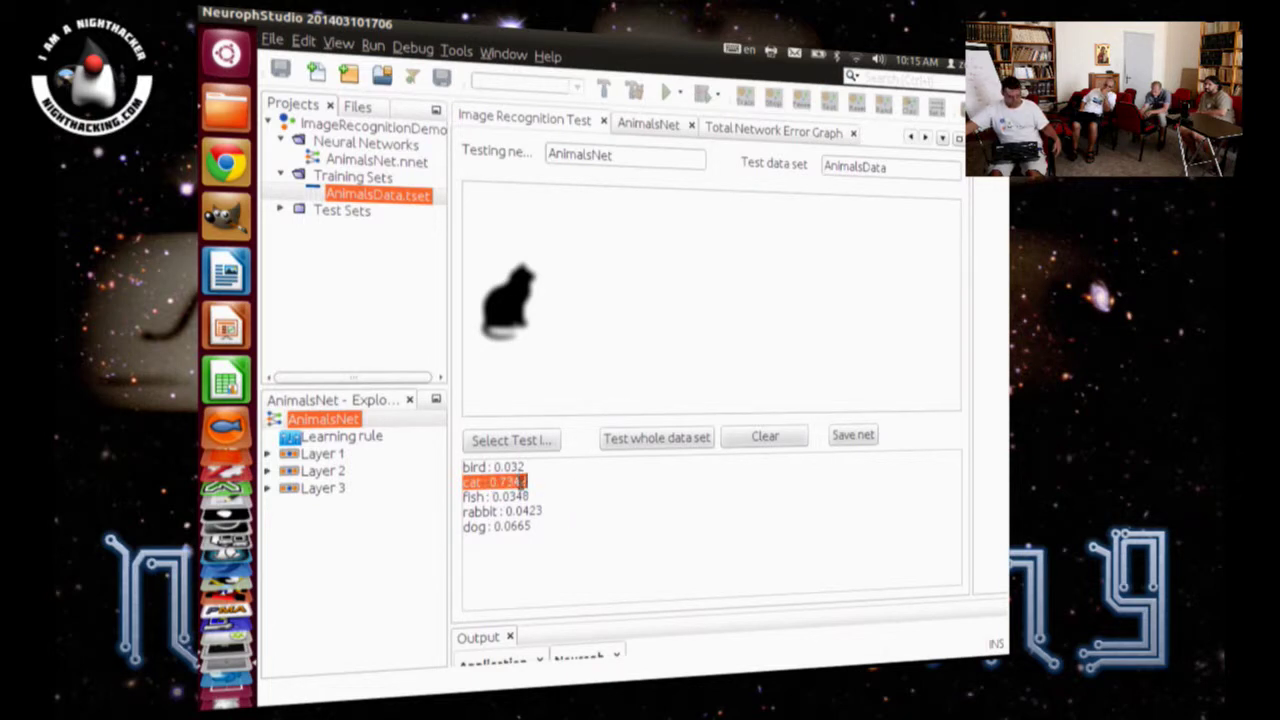
click(500, 482)
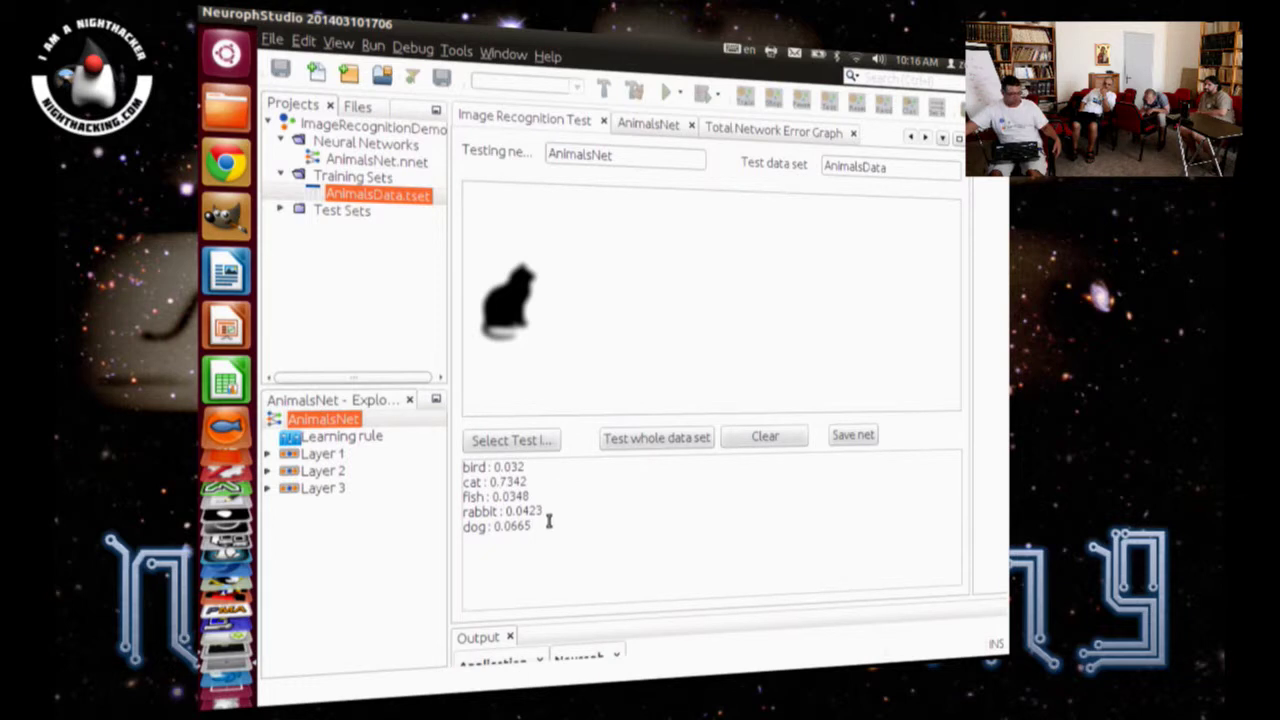
drag(521, 481, 490, 482)
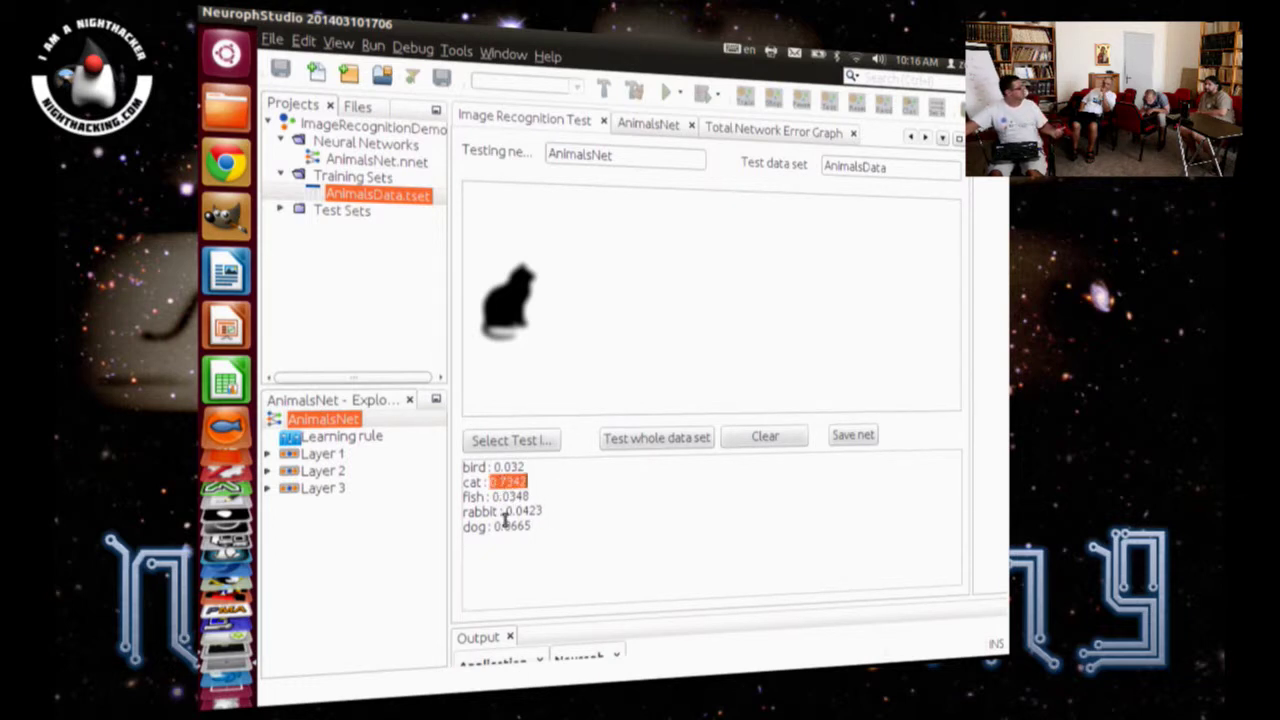
Step: Test AnimalsNet on cat-pixelate.jpg and on cat2.jpg from the same test folder, checking the cat score
click(532, 439)
double_click(487, 314)
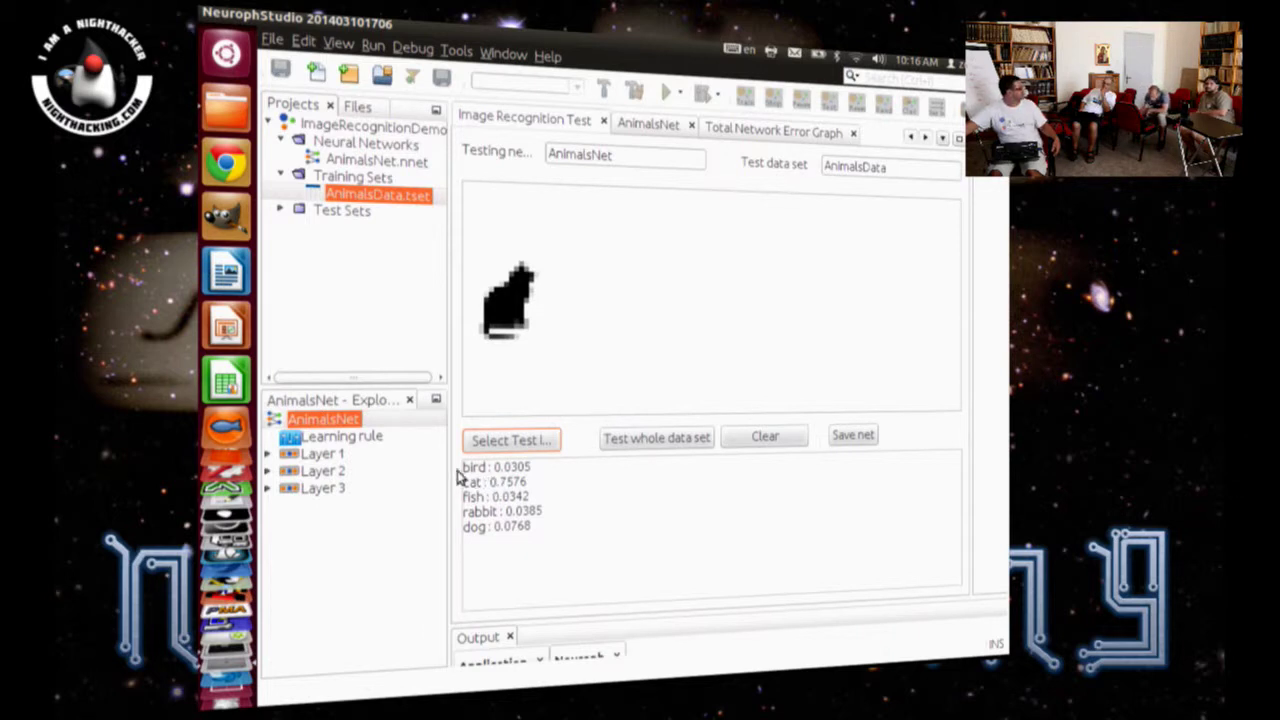
click(523, 440)
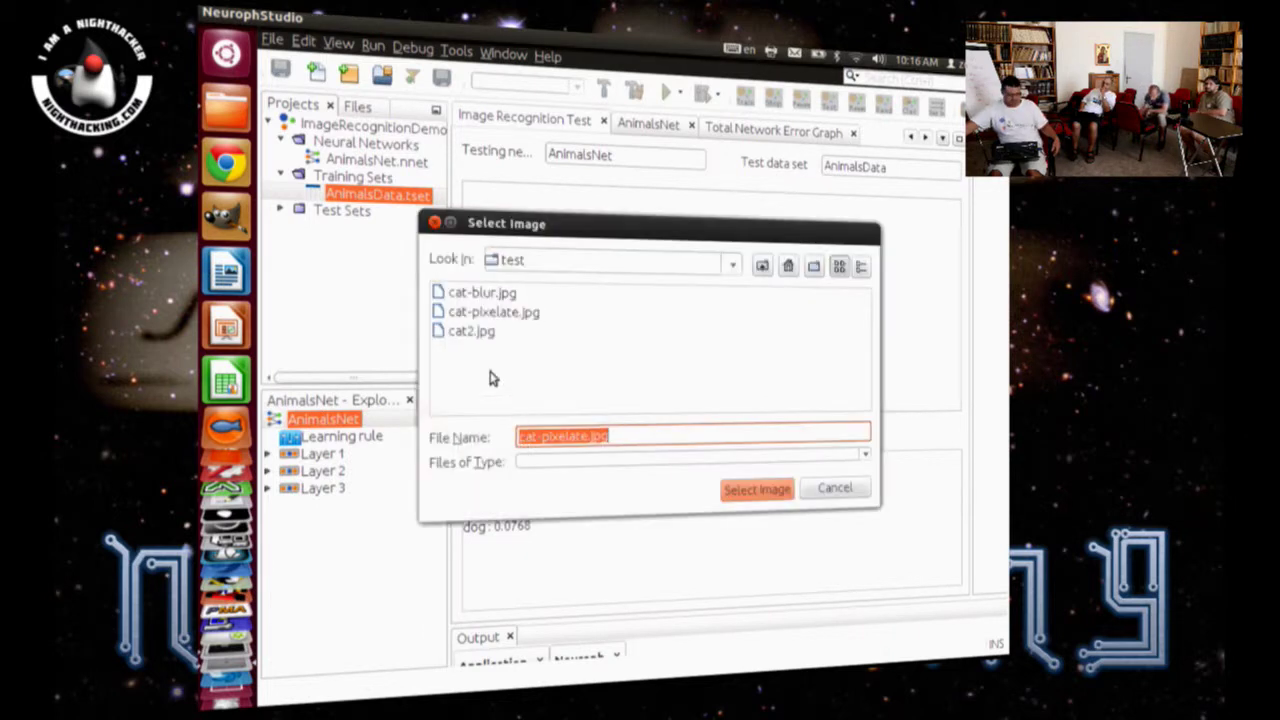
double_click(482, 334)
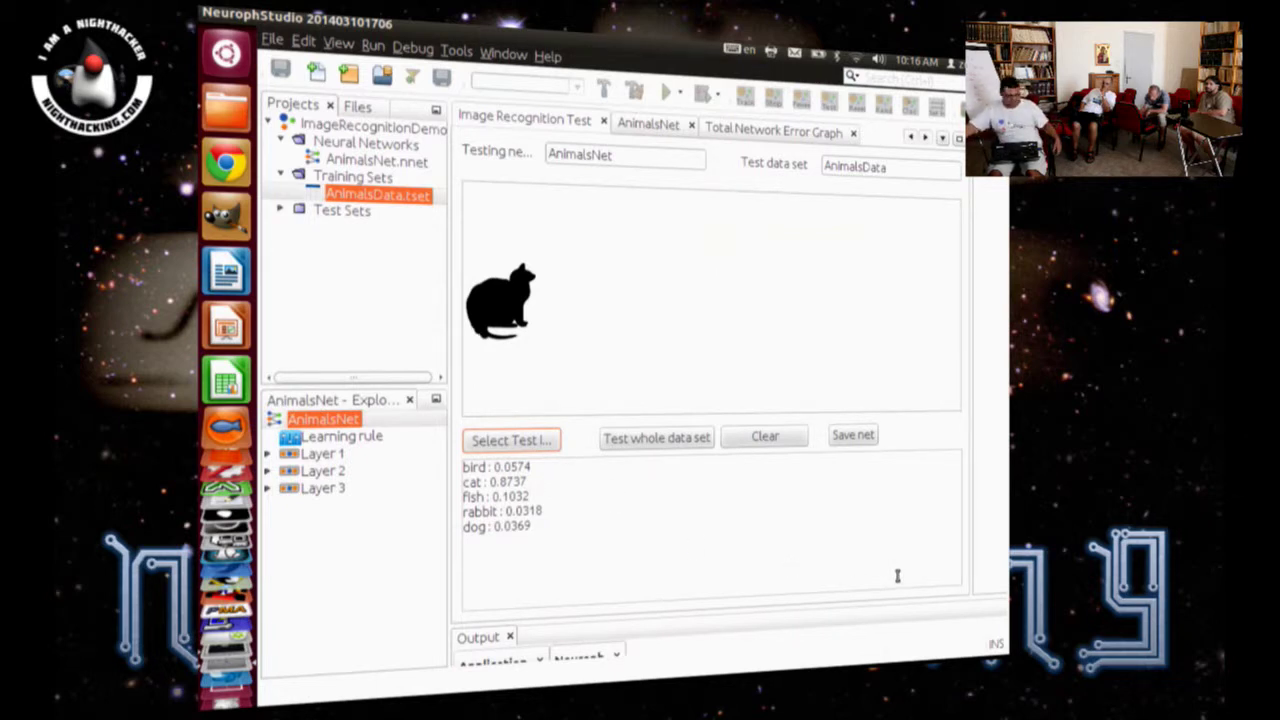
drag(511, 481, 463, 482)
Step: Test AnimalsNet on dog.jpg from the AnimalData/animals folder
click(520, 440)
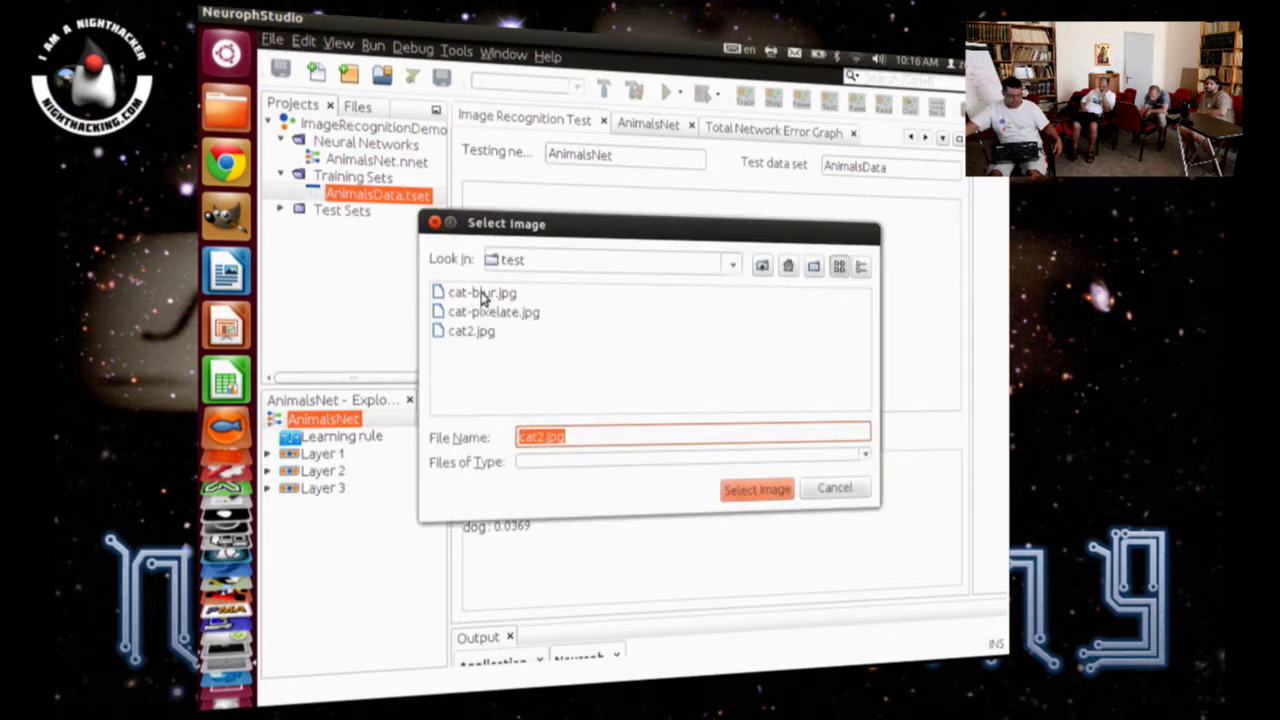
click(762, 266)
double_click(463, 309)
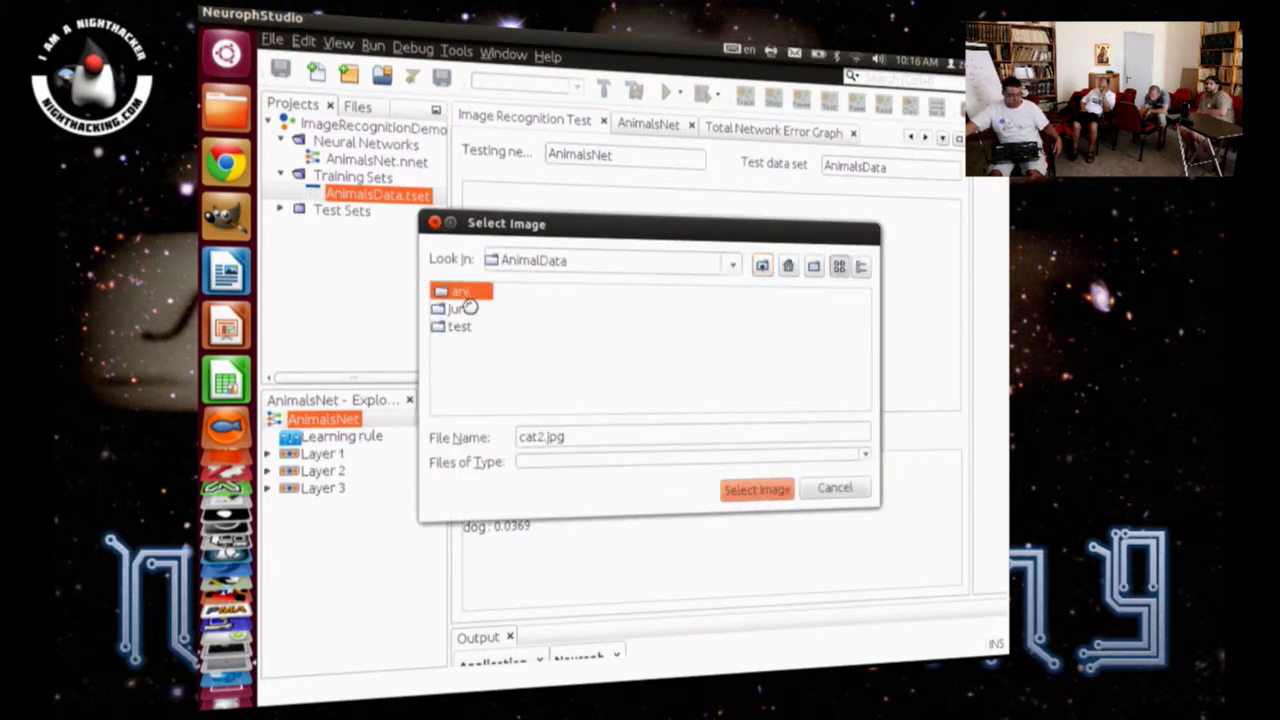
click(762, 266)
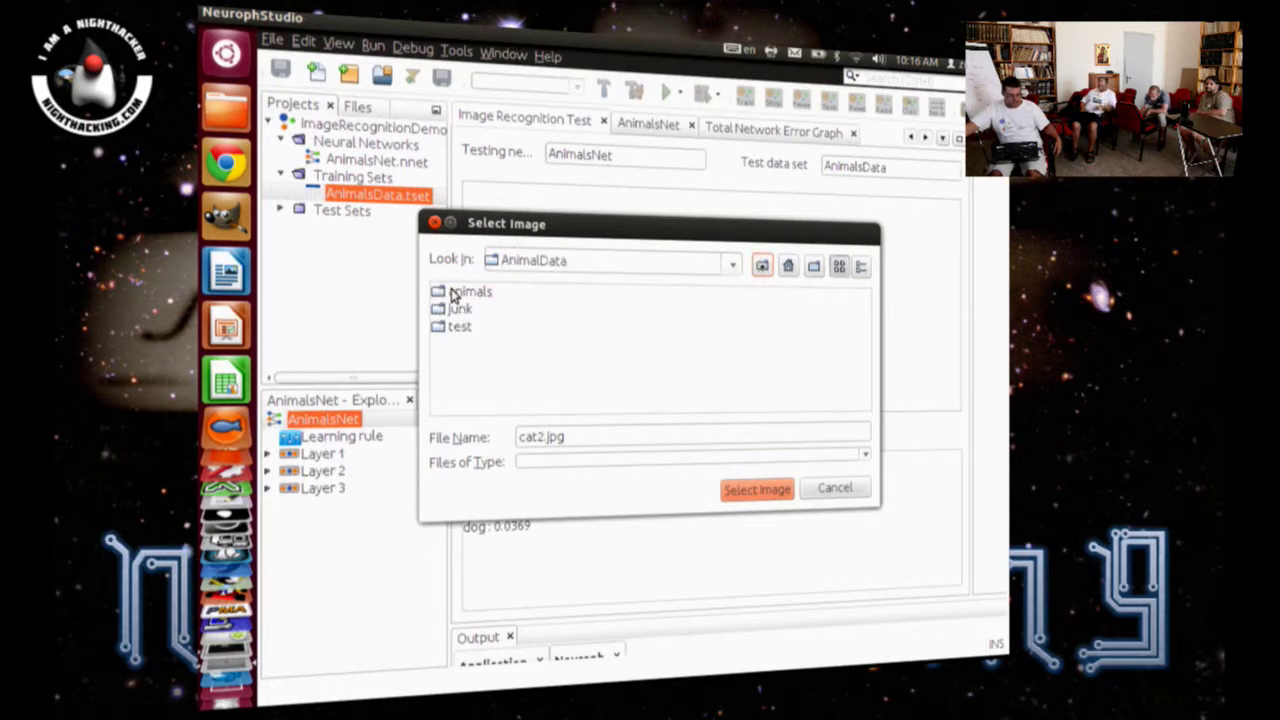
click(456, 326)
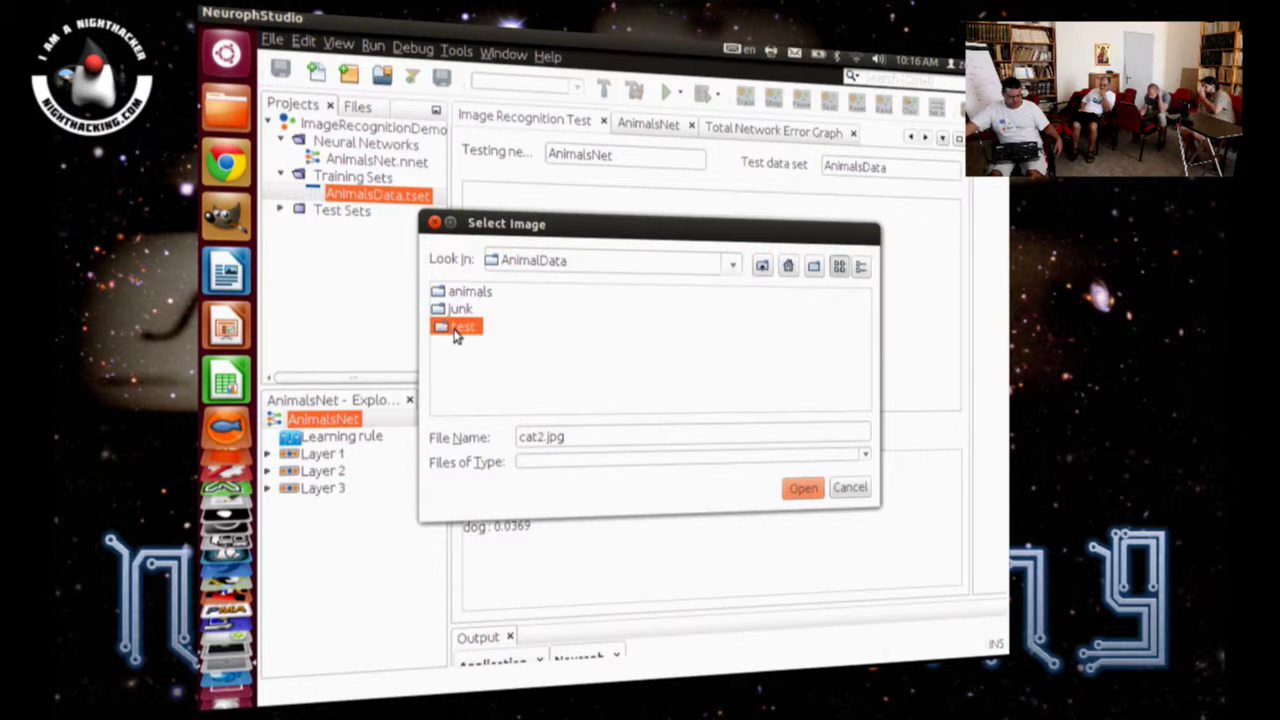
click(452, 292)
double_click(452, 292)
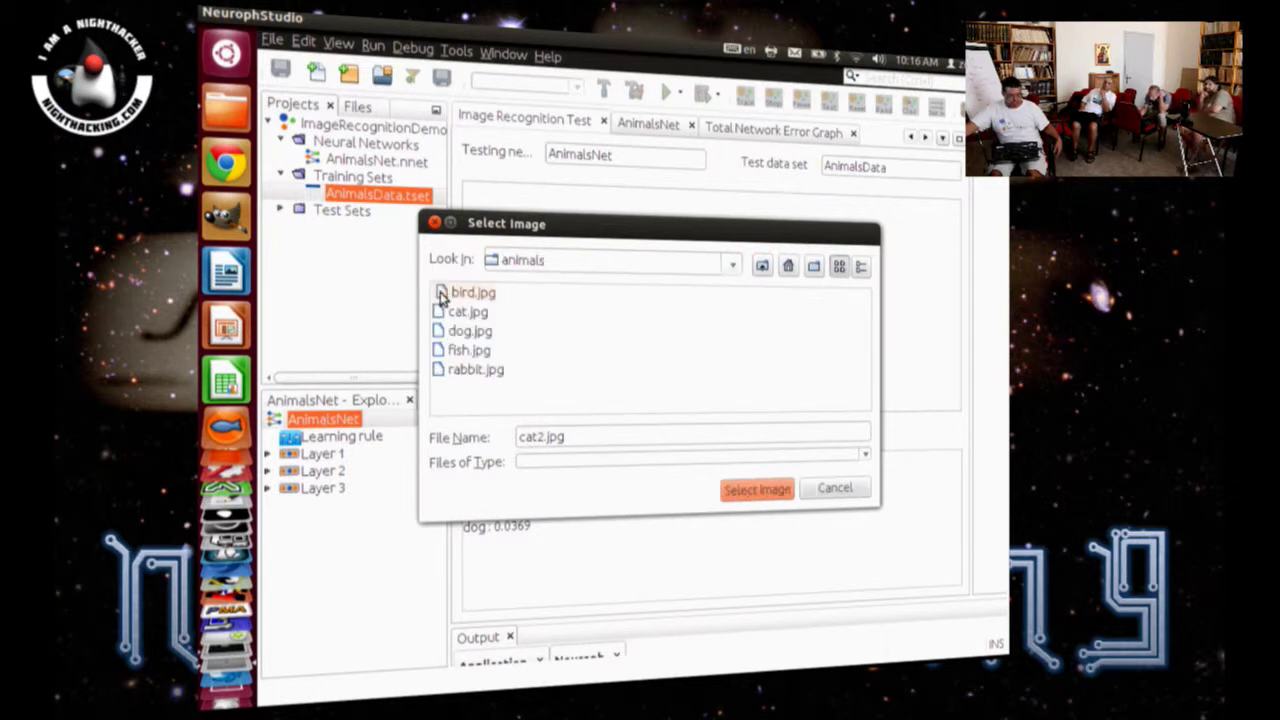
double_click(457, 331)
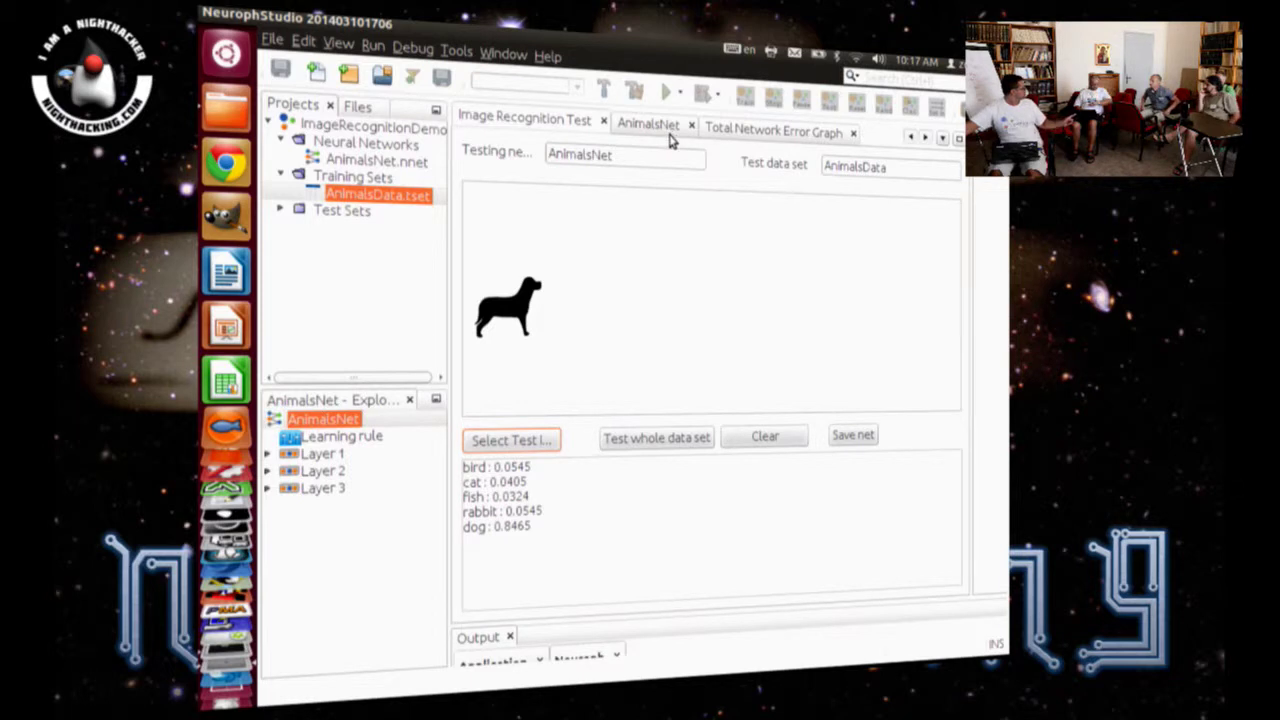
Step: Close the error graph, the AnimalsNet diagram and the image recognition test, and collapse the project's Neural Networks and Training Sets folders
click(806, 140)
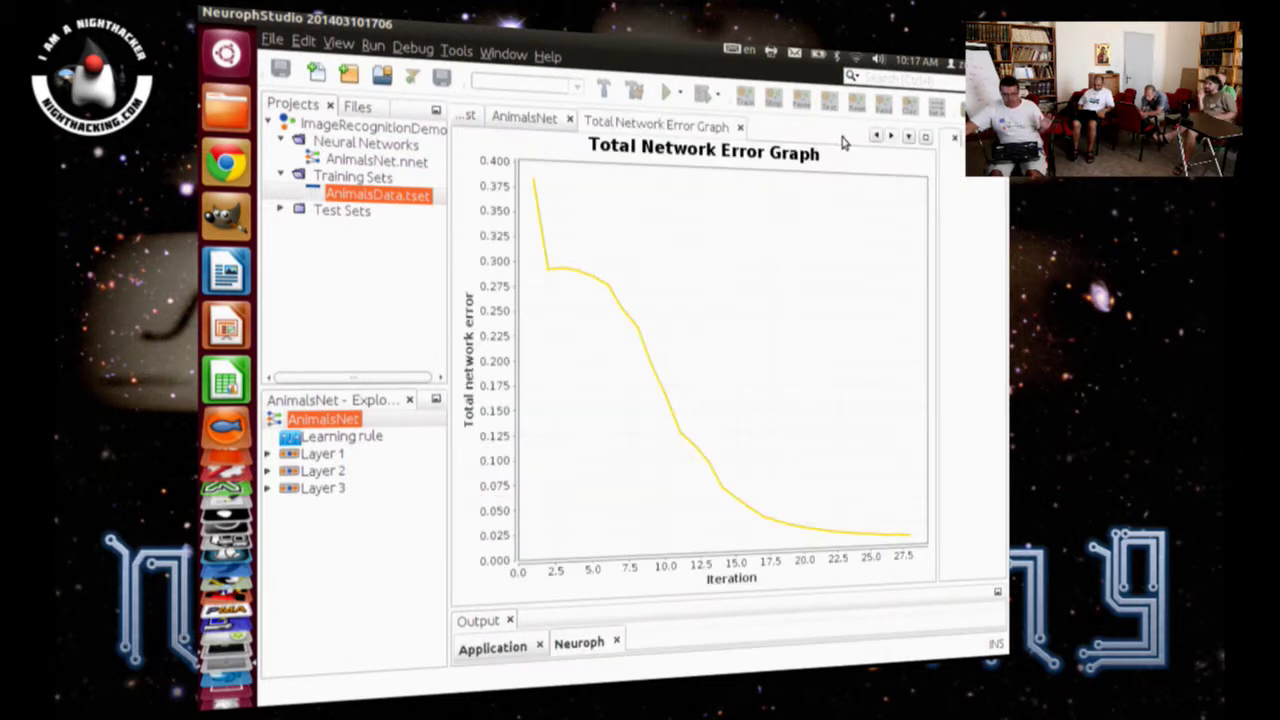
click(752, 132)
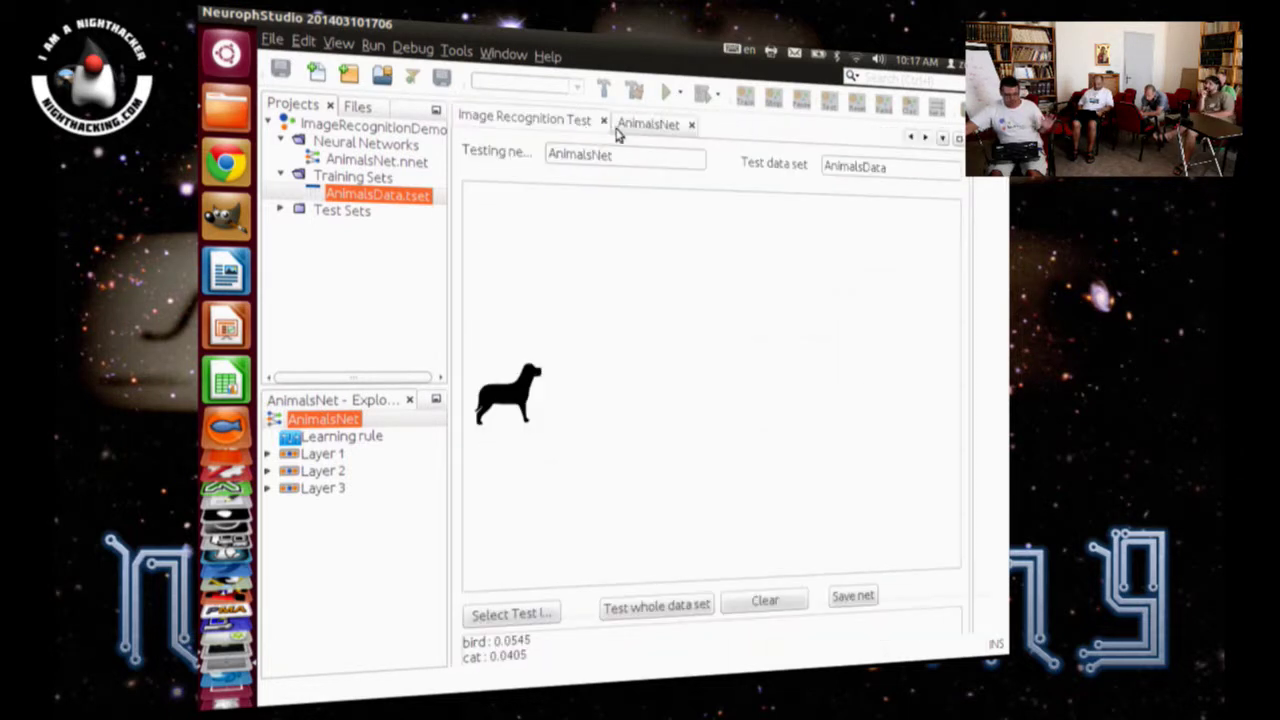
click(691, 125)
click(603, 121)
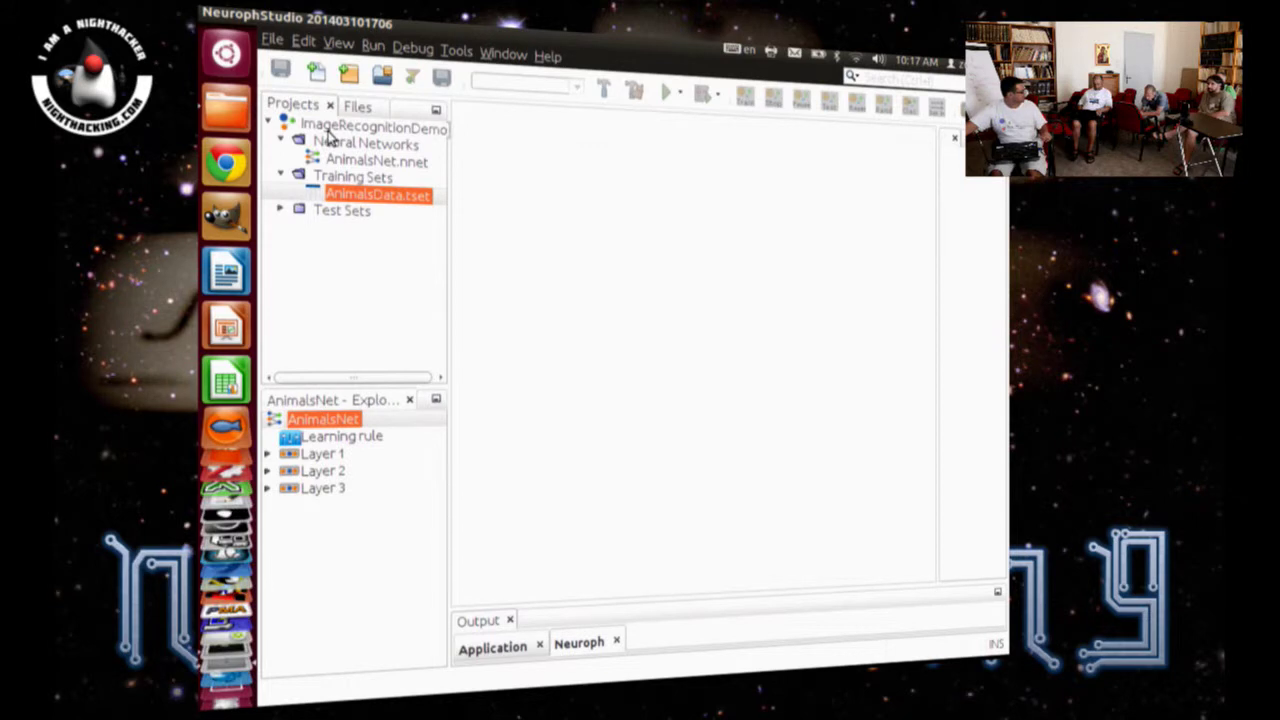
click(281, 141)
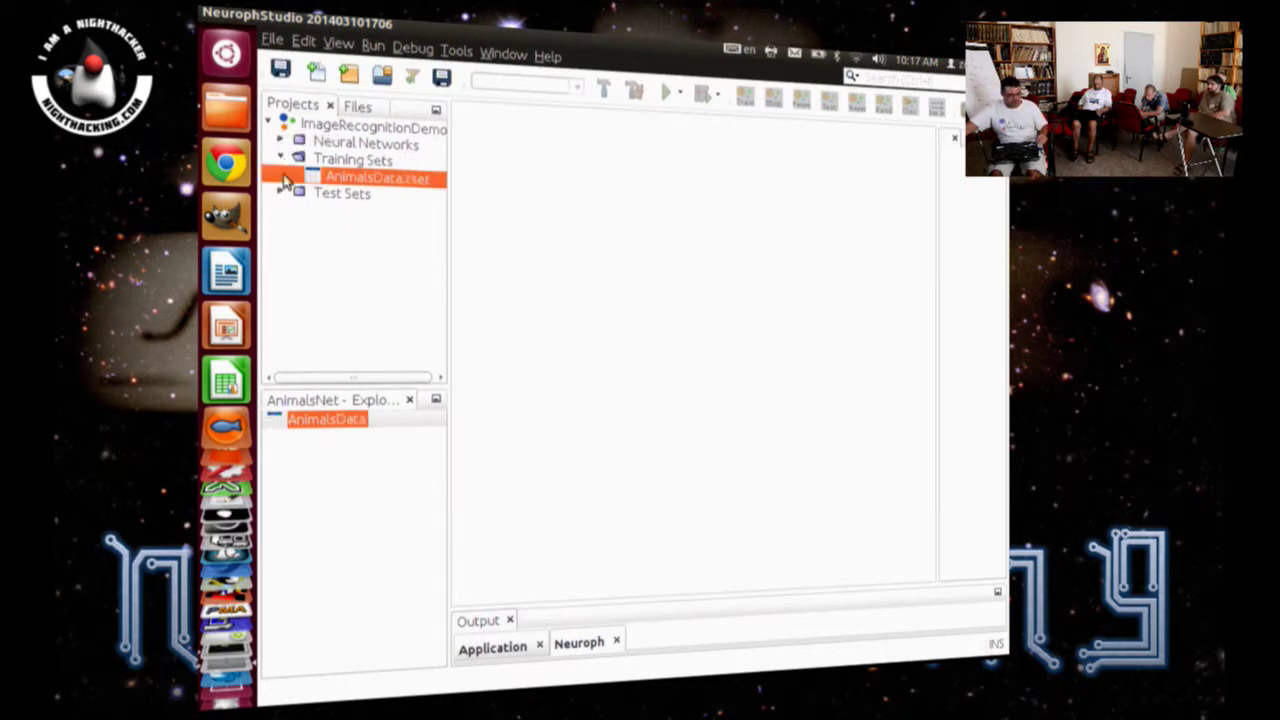
click(281, 159)
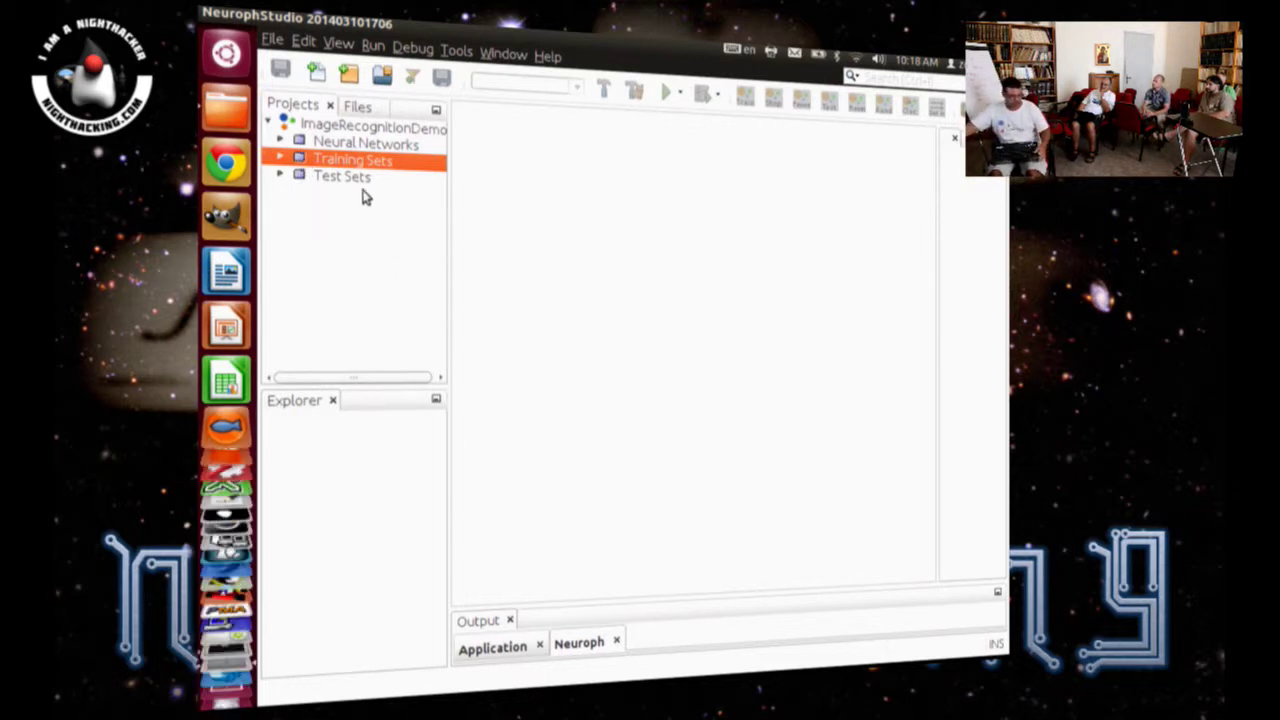
Step: Create a new Neuroph project named "Neuroph projectFlowers" in the default project location
click(366, 130)
click(348, 74)
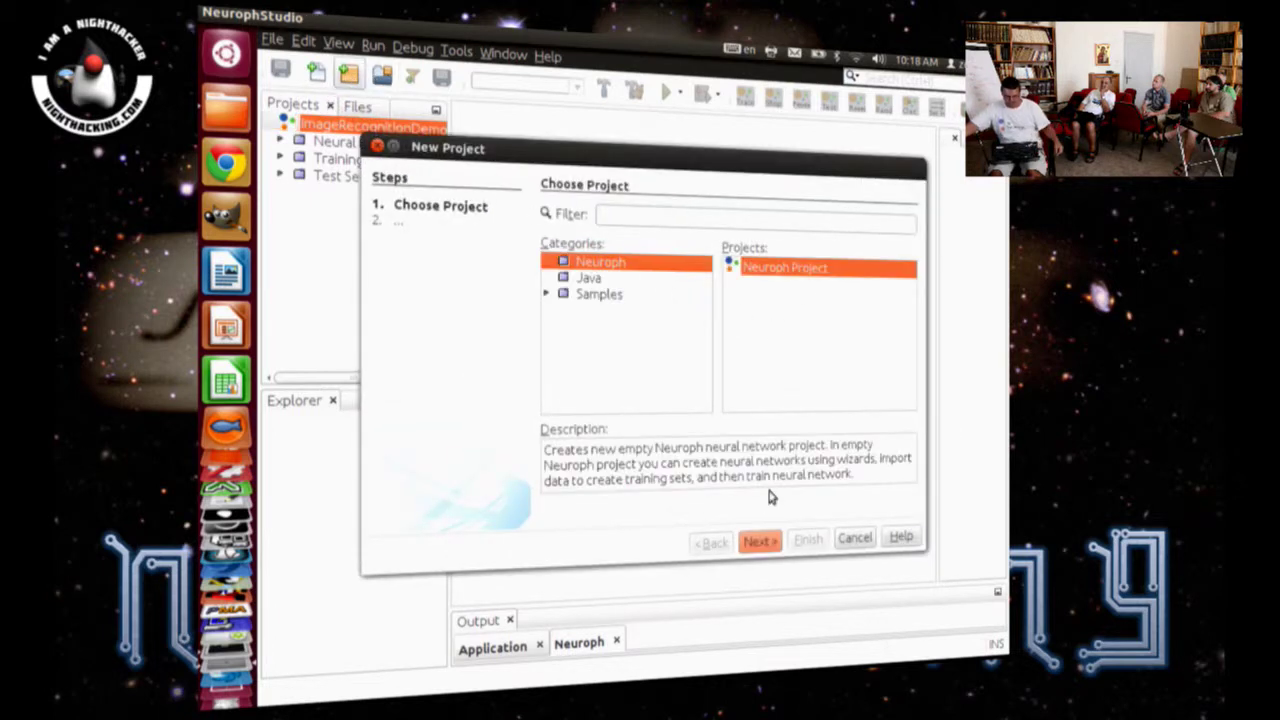
click(762, 540)
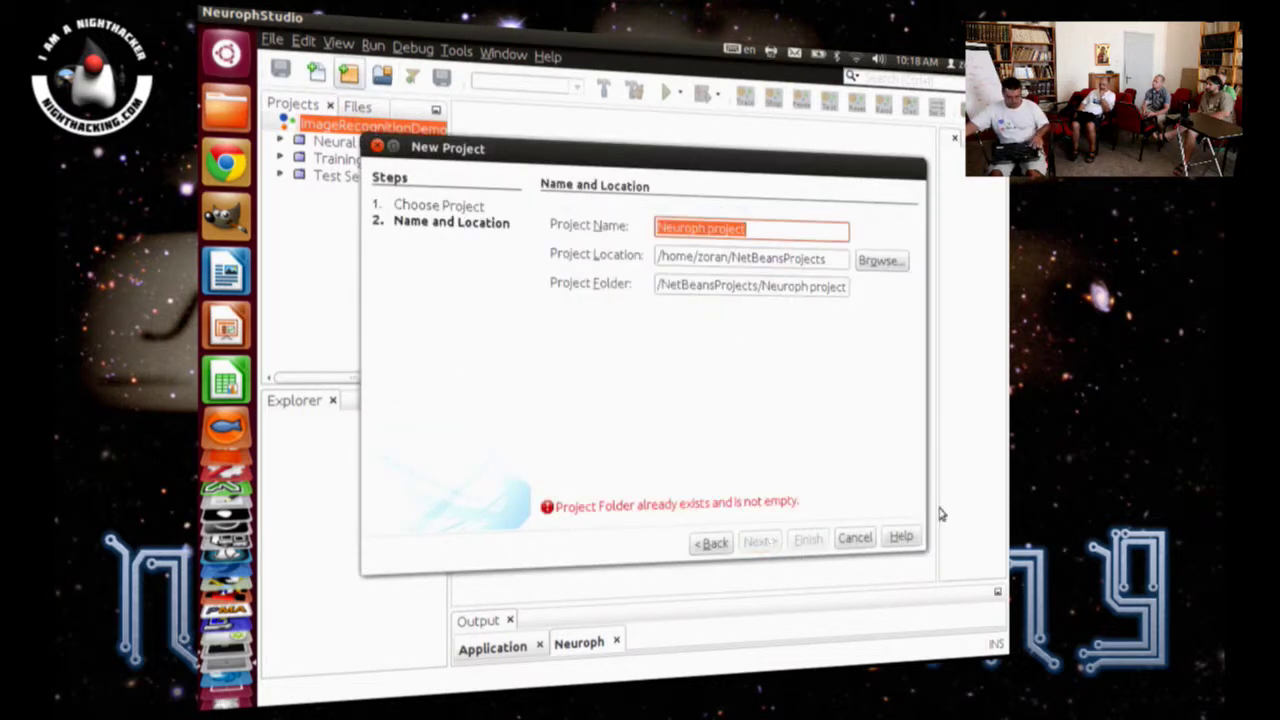
key(End)
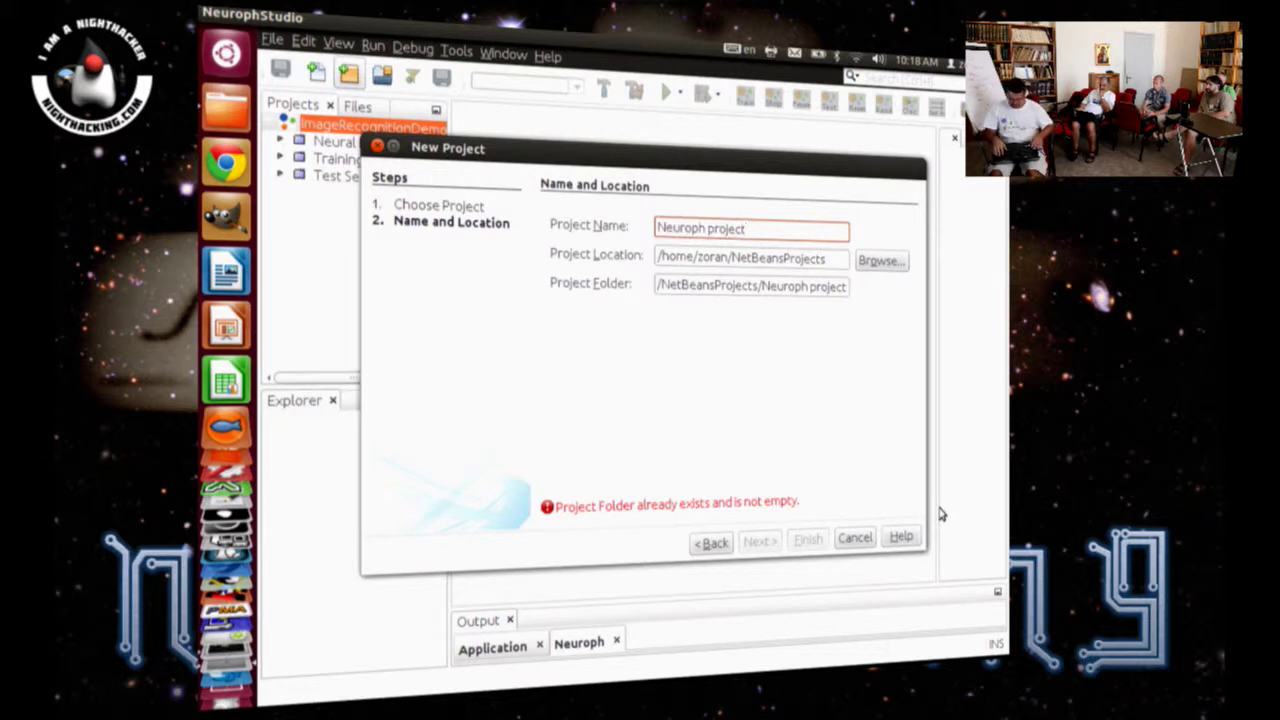
text(Flowers)
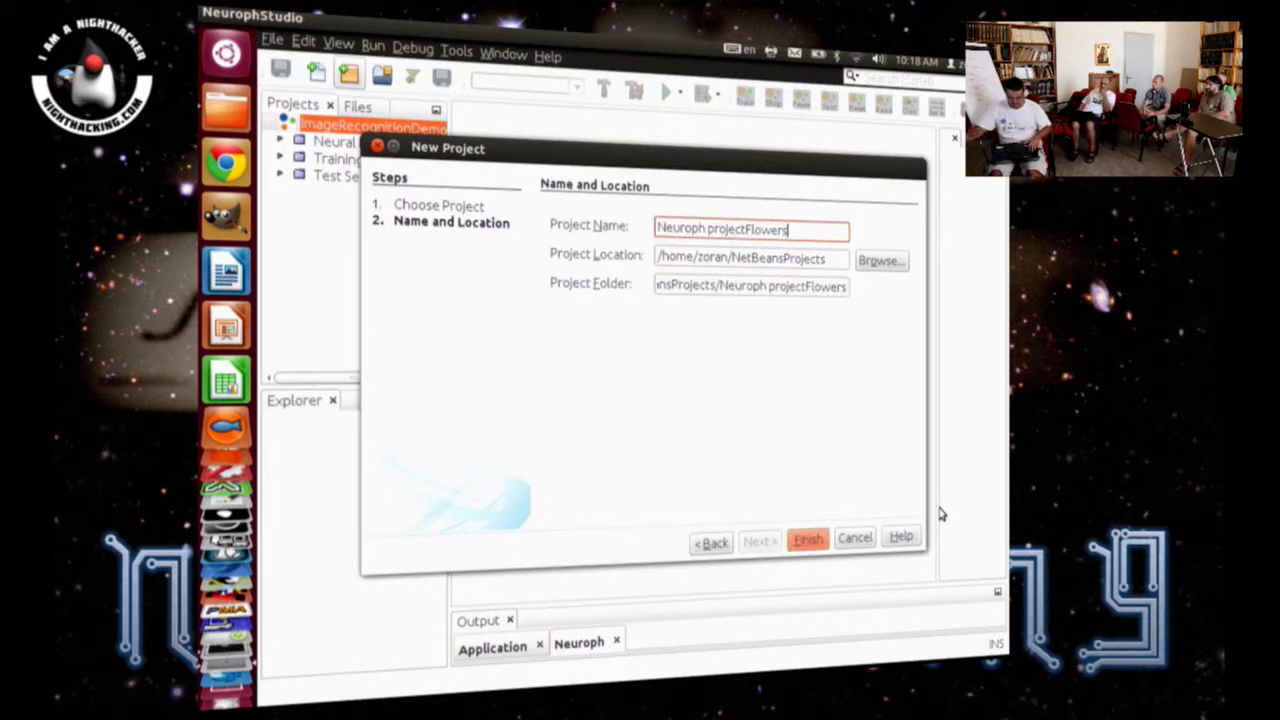
click(812, 540)
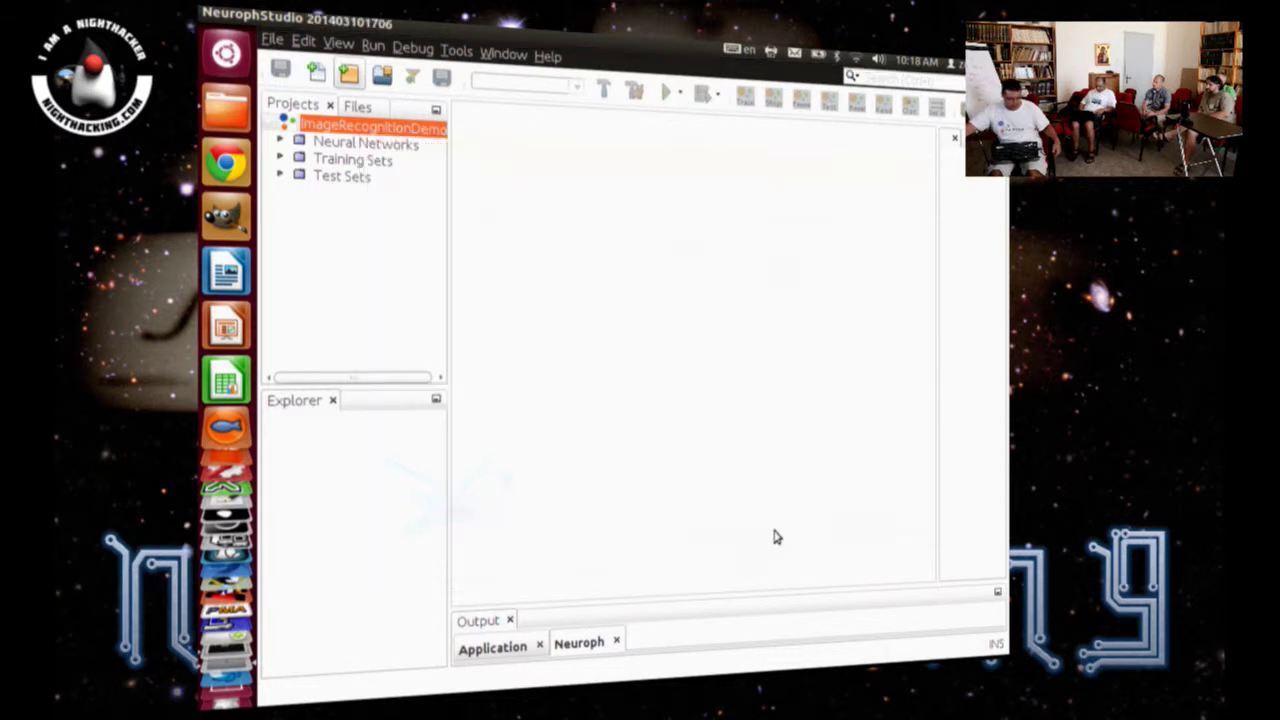
Step: Delete the ImageRecognitionDemo project together with its sources
click(351, 121)
right_click(354, 130)
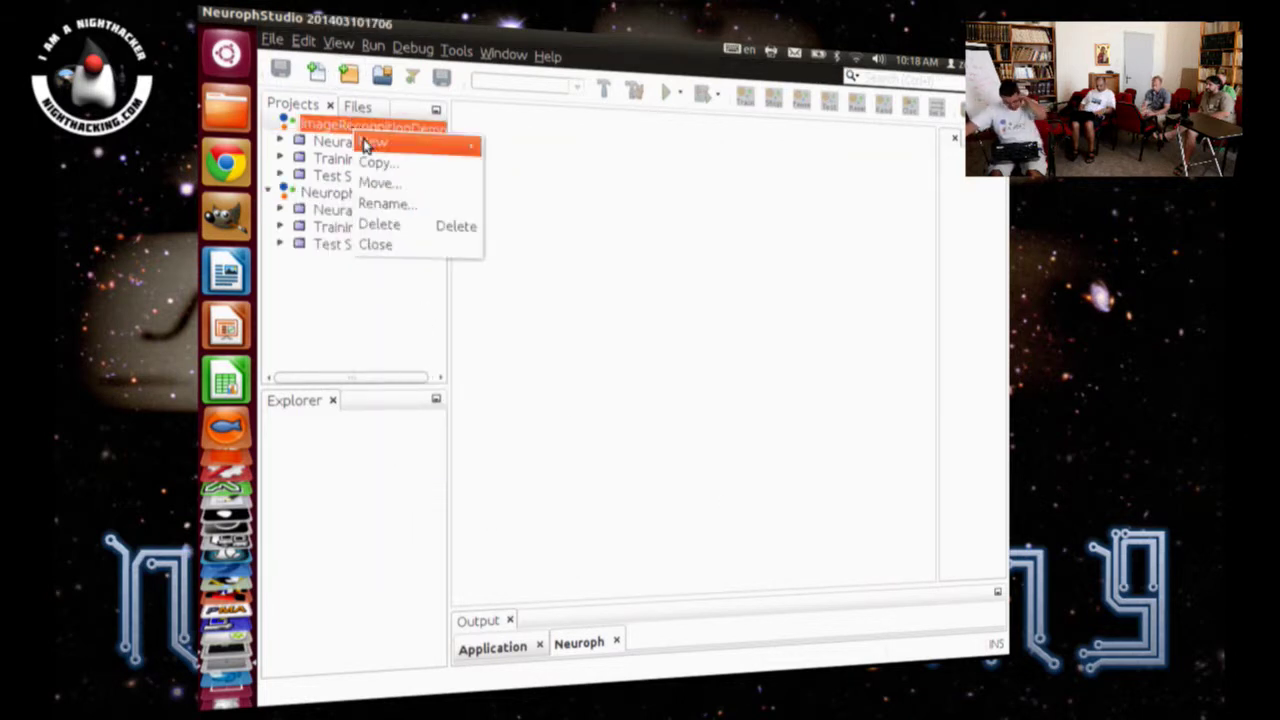
click(429, 222)
click(506, 368)
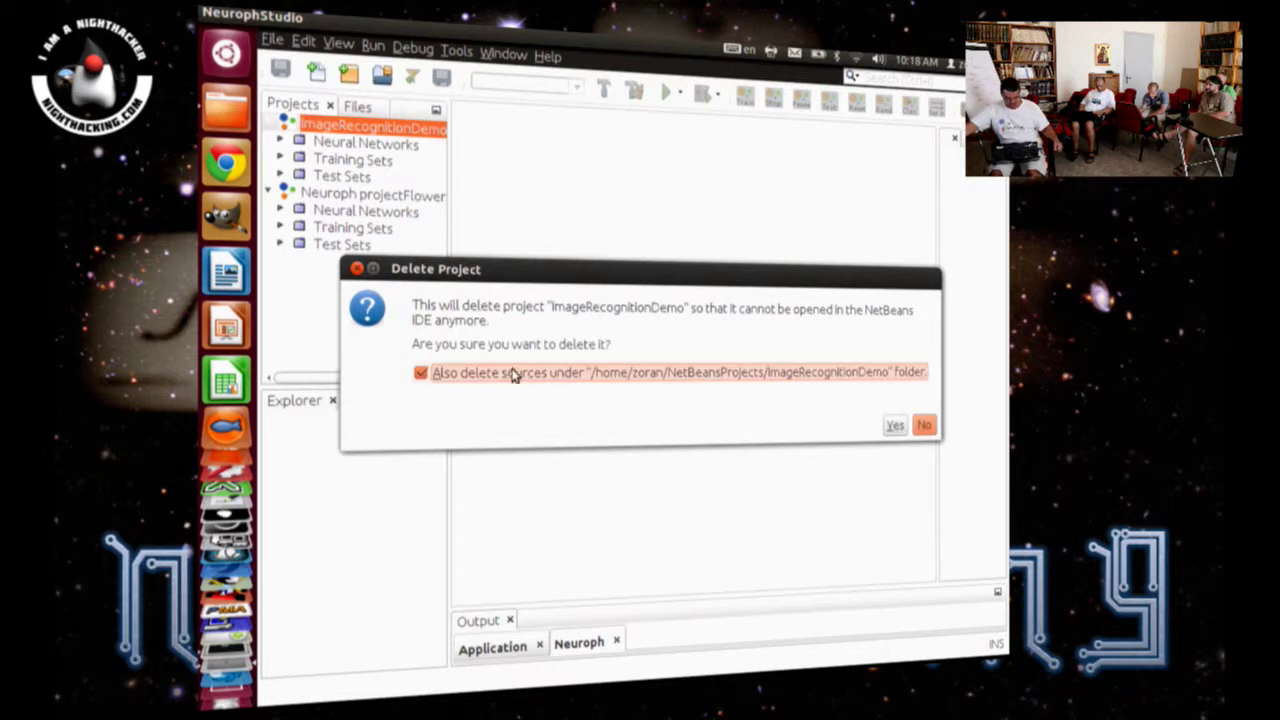
click(893, 427)
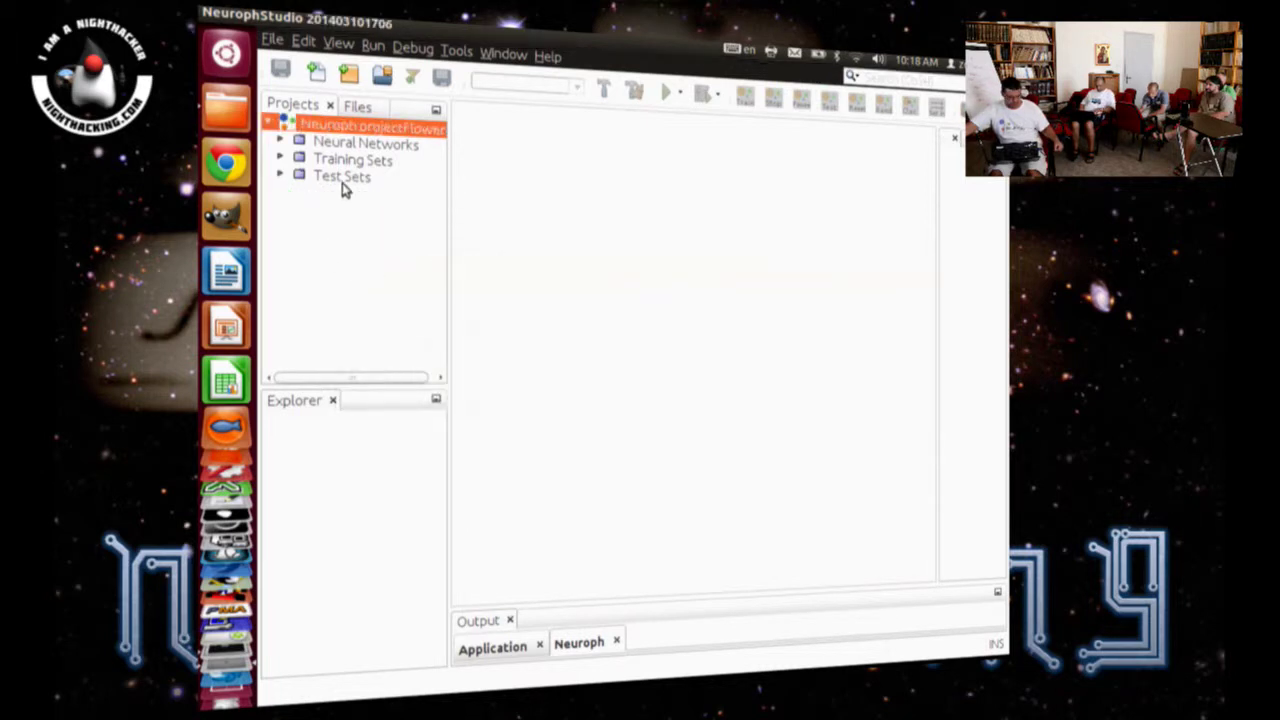
Step: Start a new Image Recognition file in the flowers project and add the Desktop folder Hackhaton/FlowerData/flowers as the images to recognize
click(316, 80)
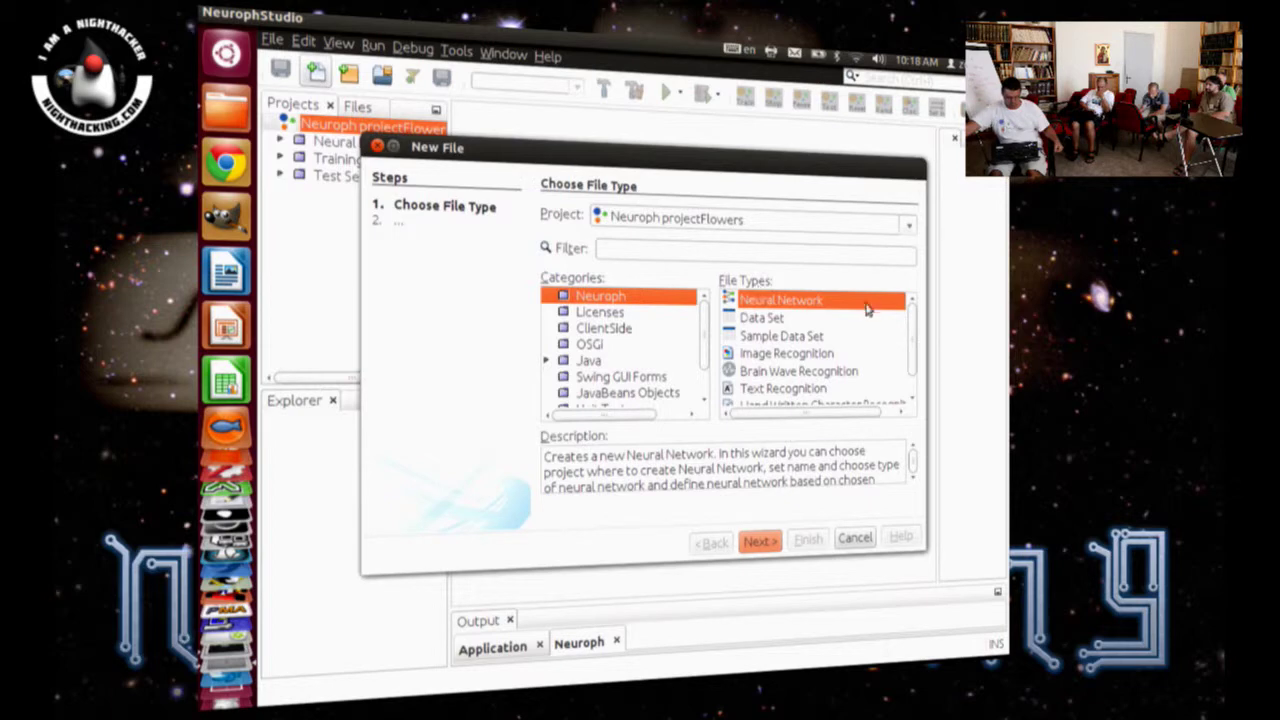
click(768, 357)
click(756, 541)
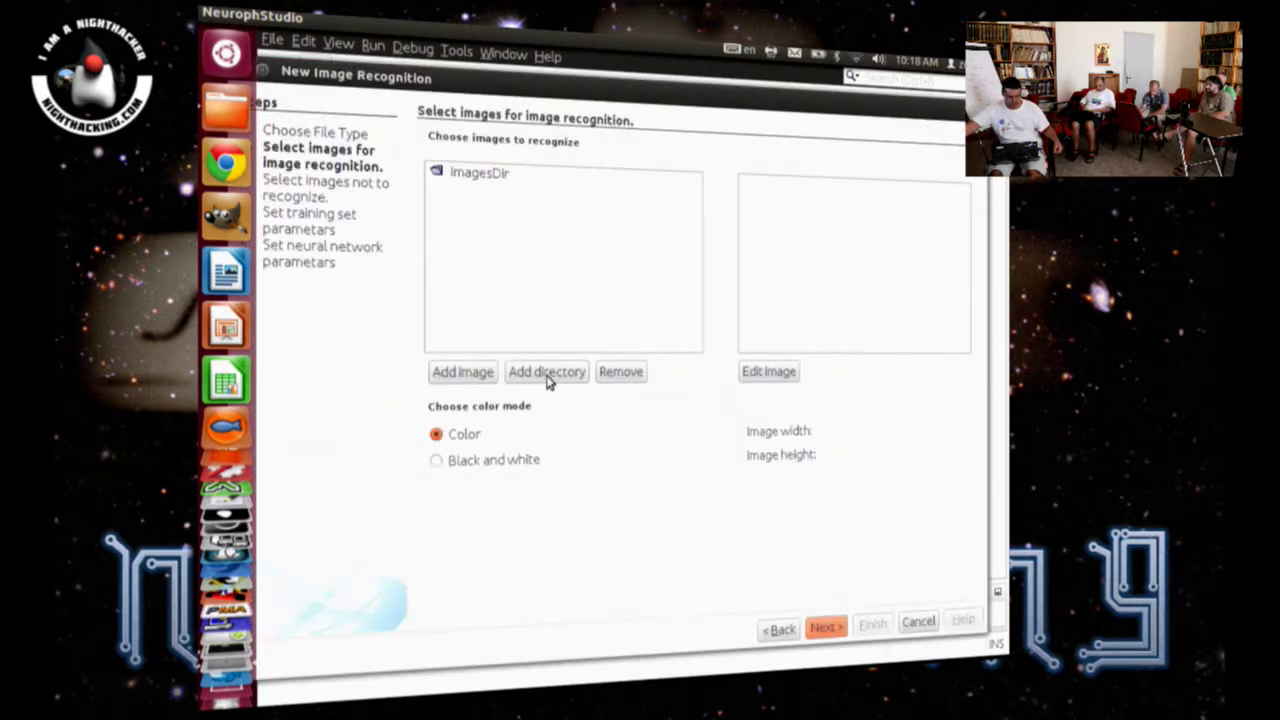
click(547, 379)
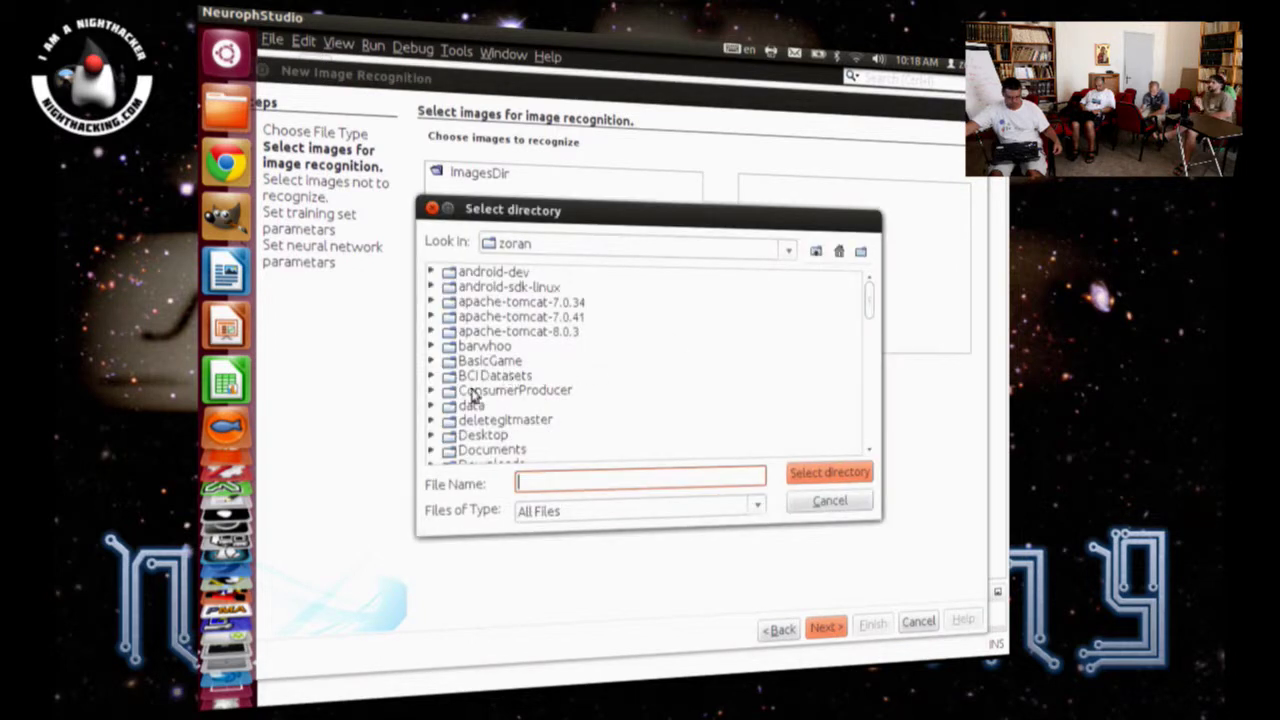
double_click(483, 436)
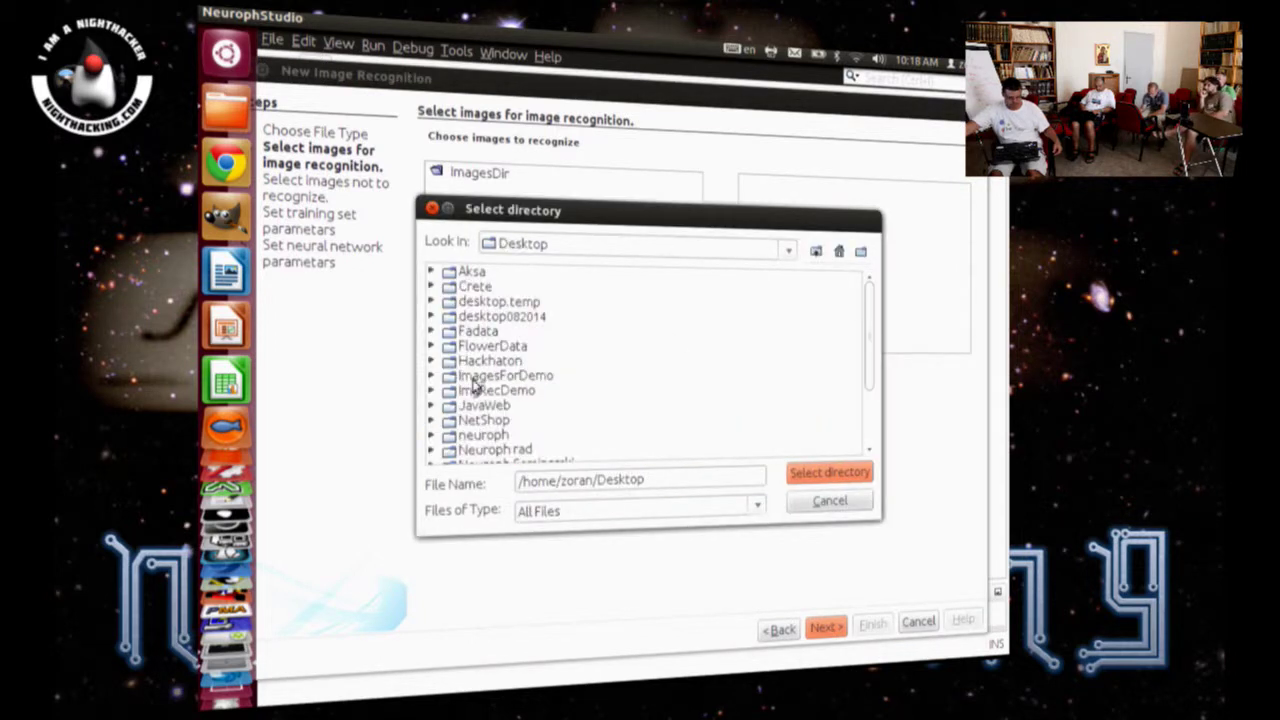
scroll(476, 387, down, 1)
scroll(476, 387, down, 1)
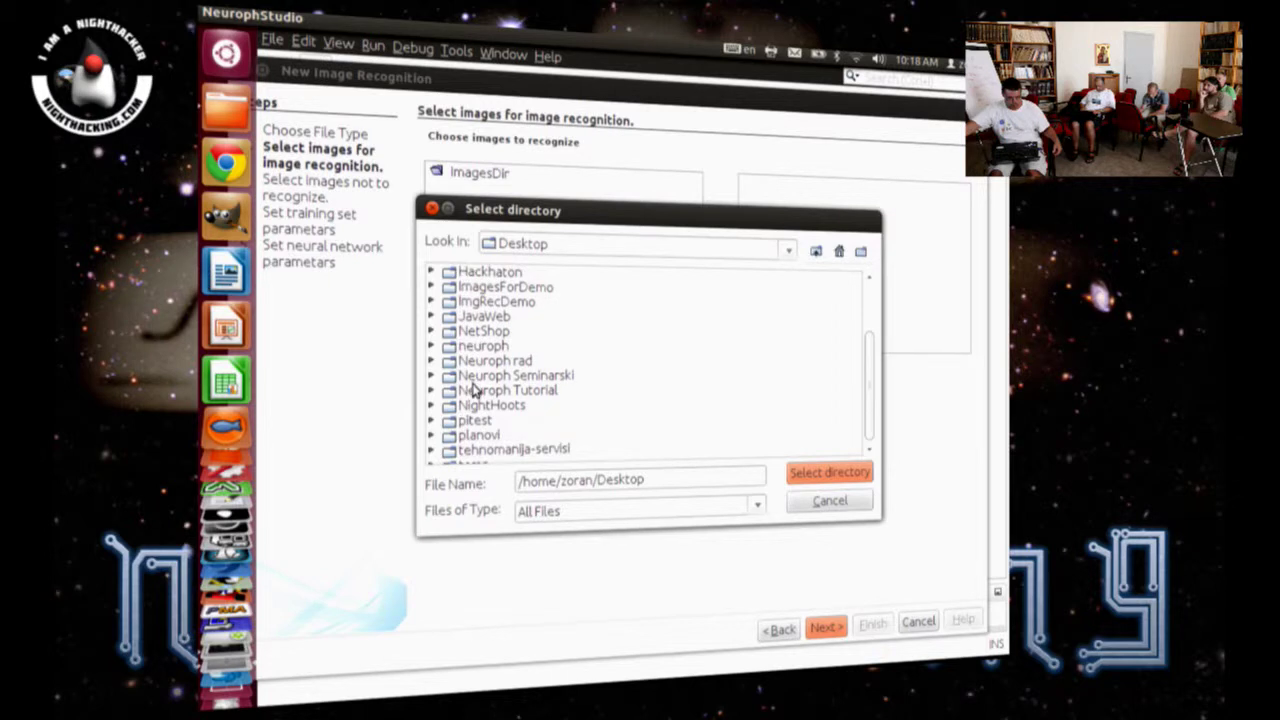
double_click(495, 274)
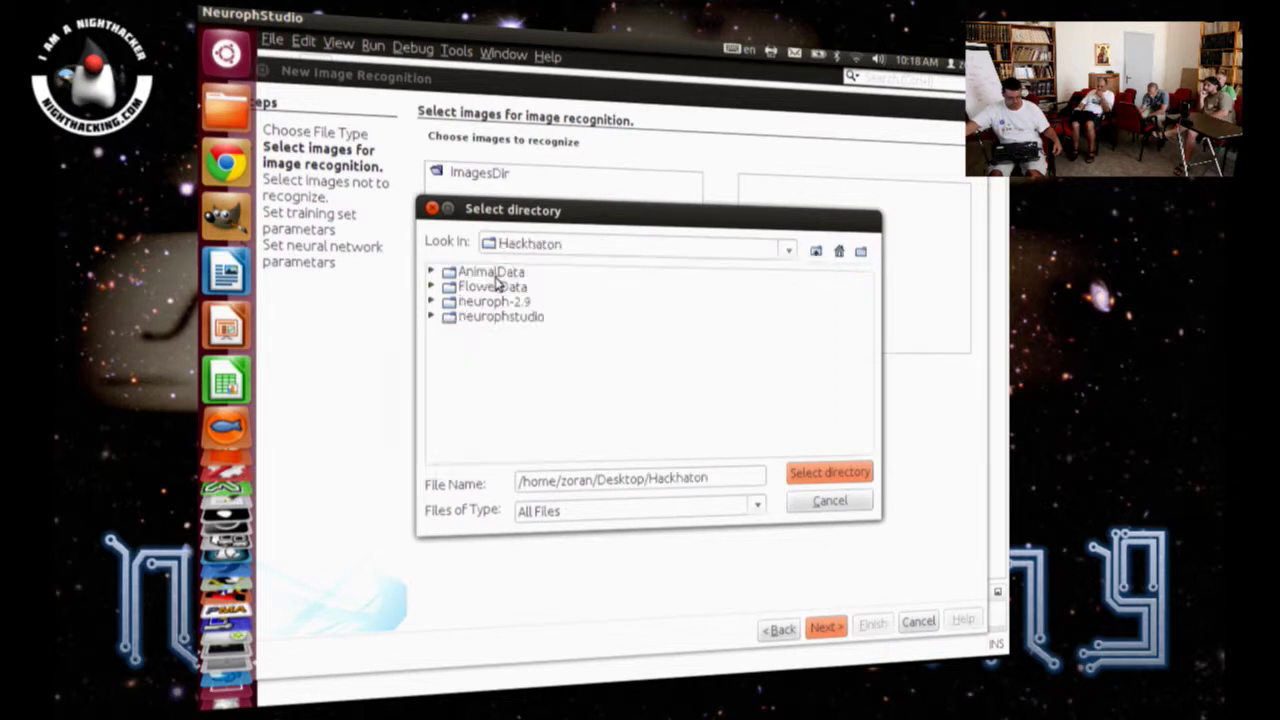
double_click(487, 287)
click(488, 271)
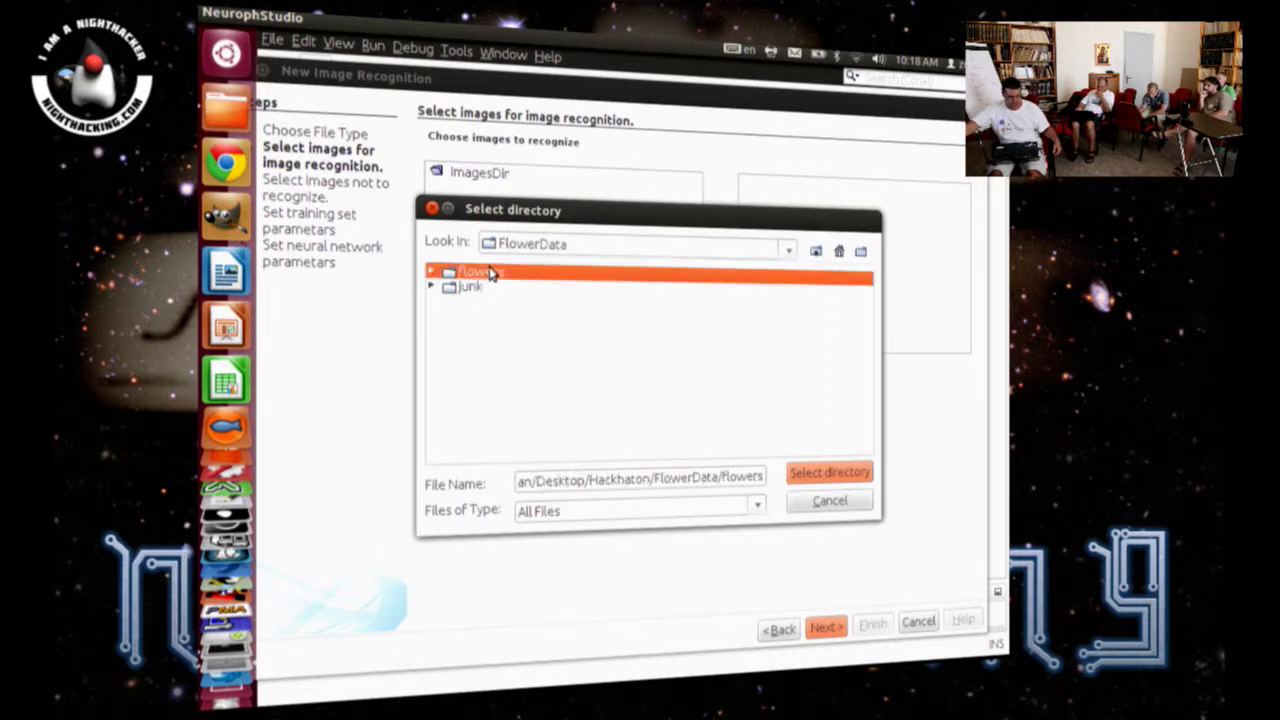
click(827, 474)
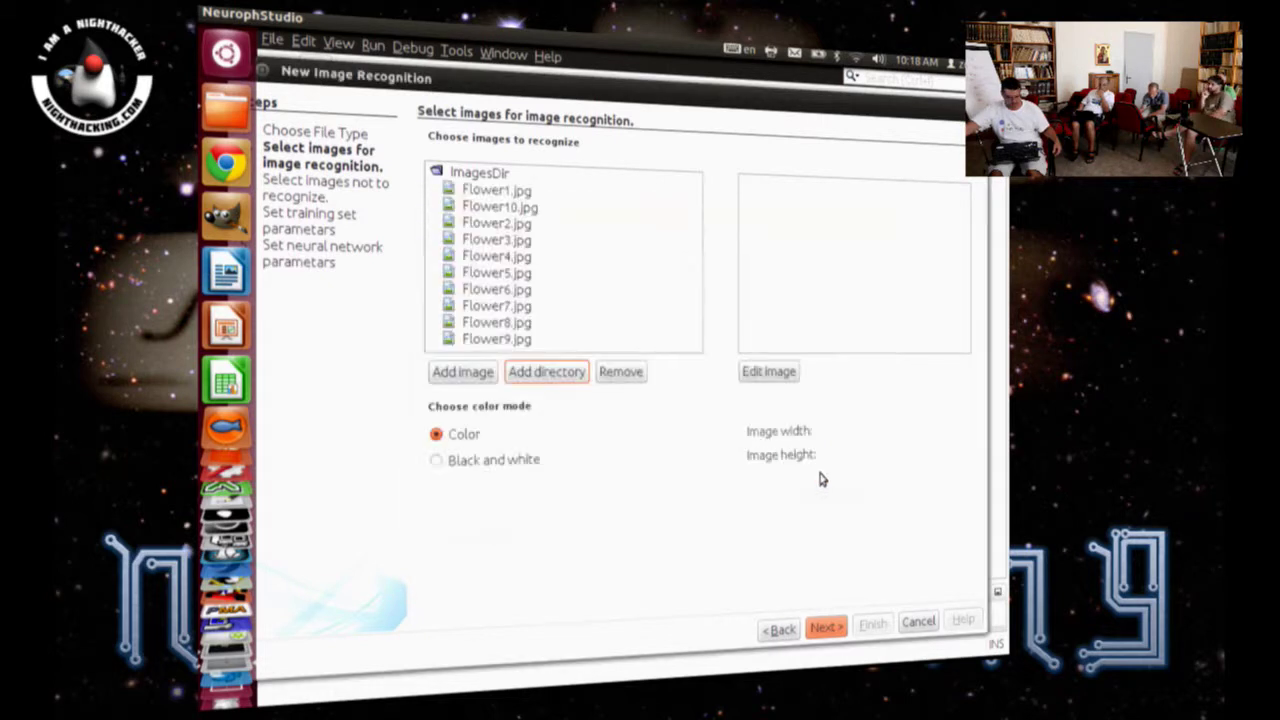
Step: Preview the added flower images one by one, from Flower1.jpg to Flower9.jpg and back, comparing their shapes and colors
click(485, 191)
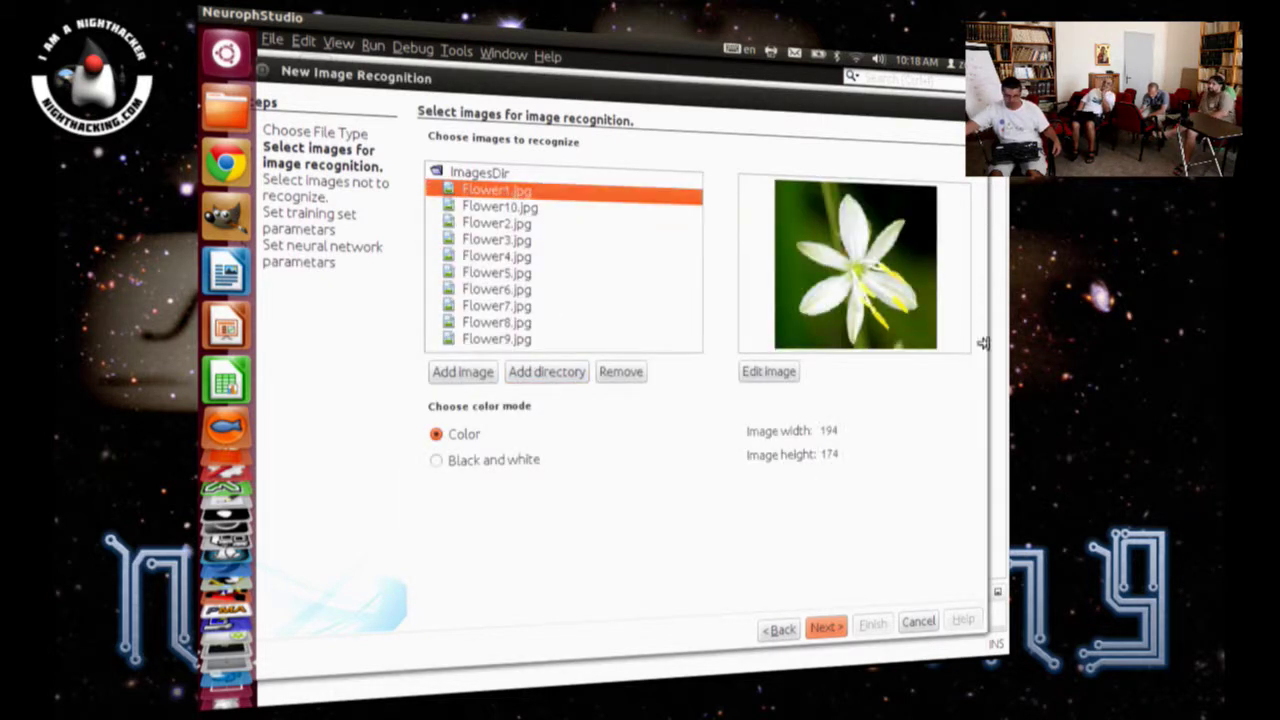
key(Down)
key(Down)
key(Down)
key(Down)
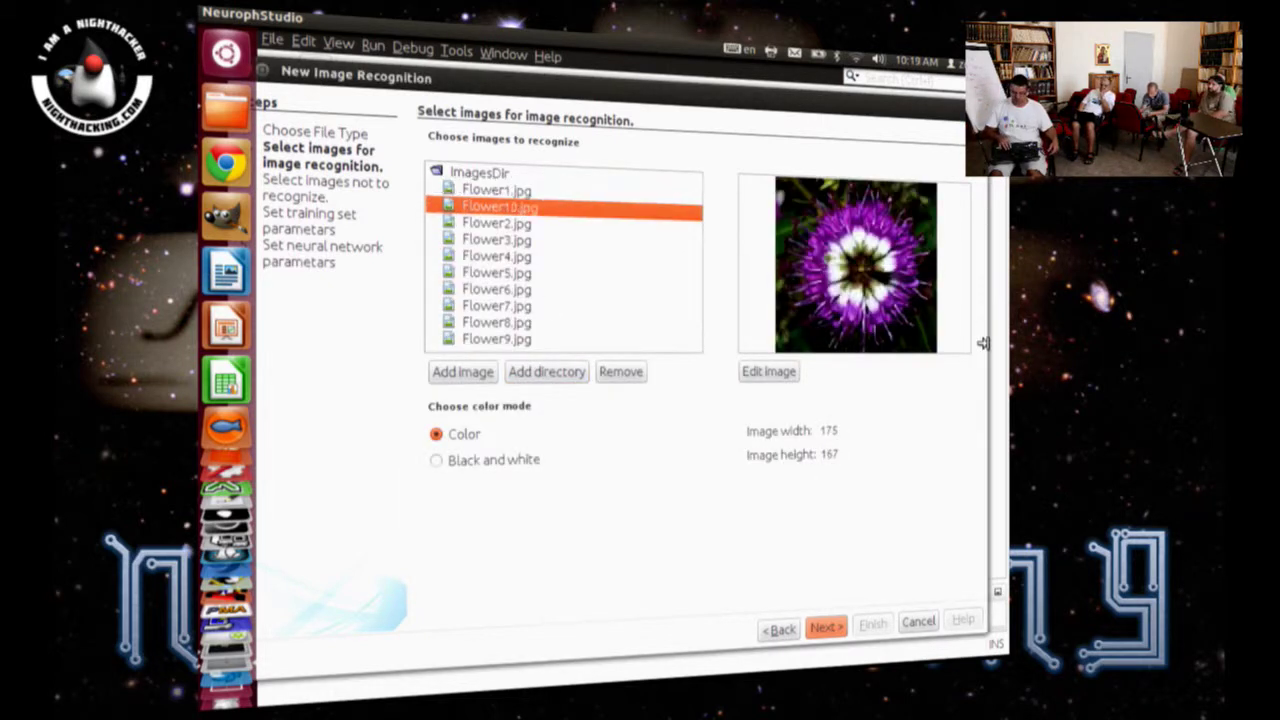
key(Down)
key(Down)
key(Down)
key(Down)
key(Down)
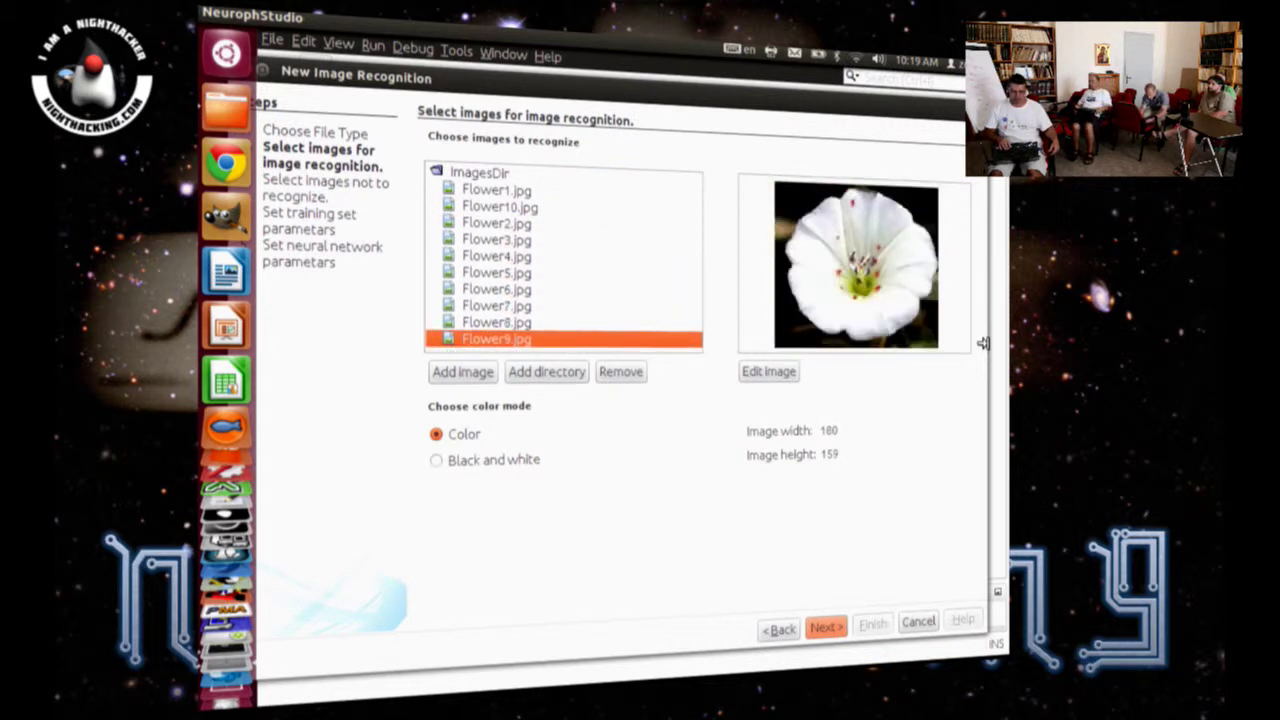
key(Up)
key(Up)
key(Up)
key(Up)
key(Up)
key(Up)
key(Up)
key(Up)
key(Up)
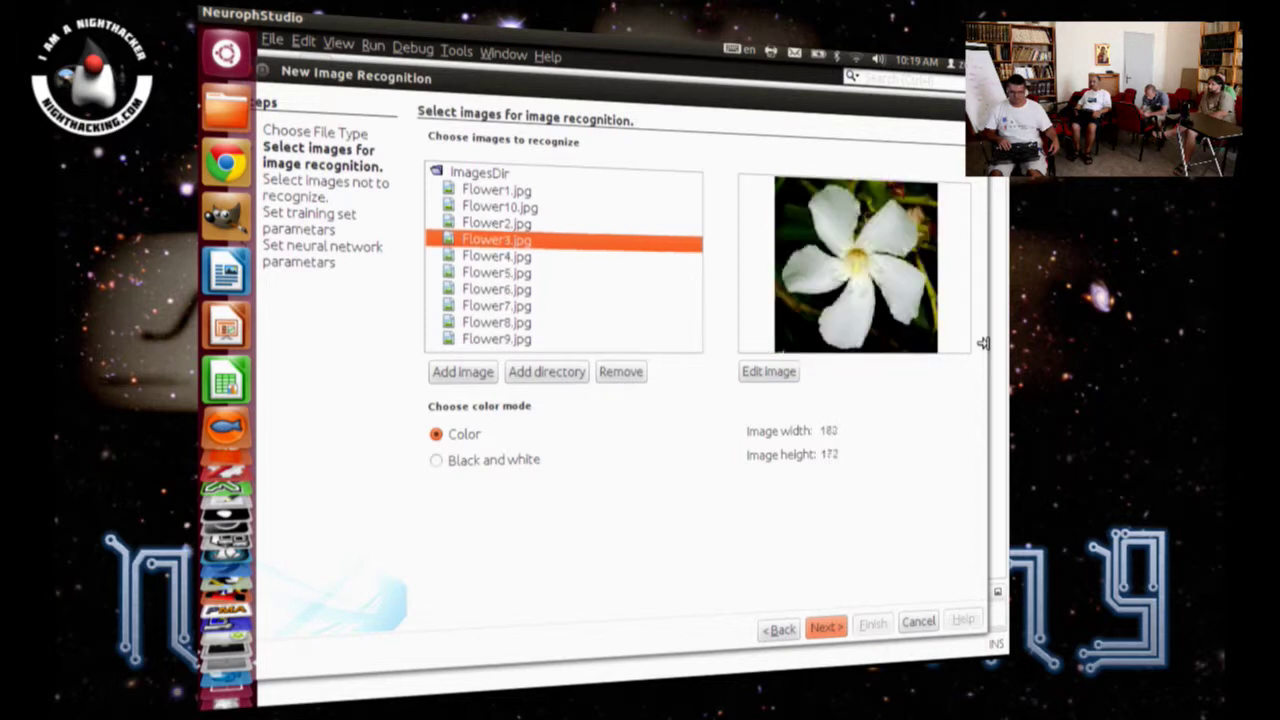
key(Down)
key(Down)
key(Down)
key(Down)
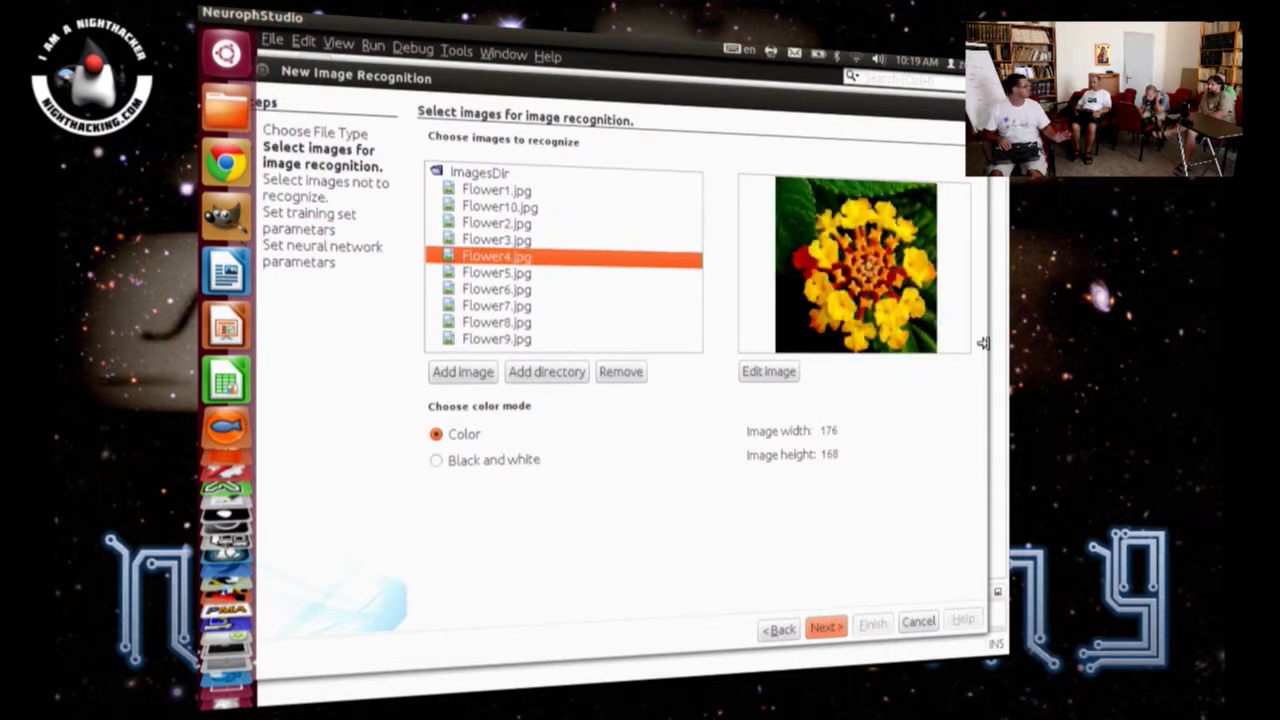
key(Down)
key(Down)
key(Down)
key(Down)
key(Down)
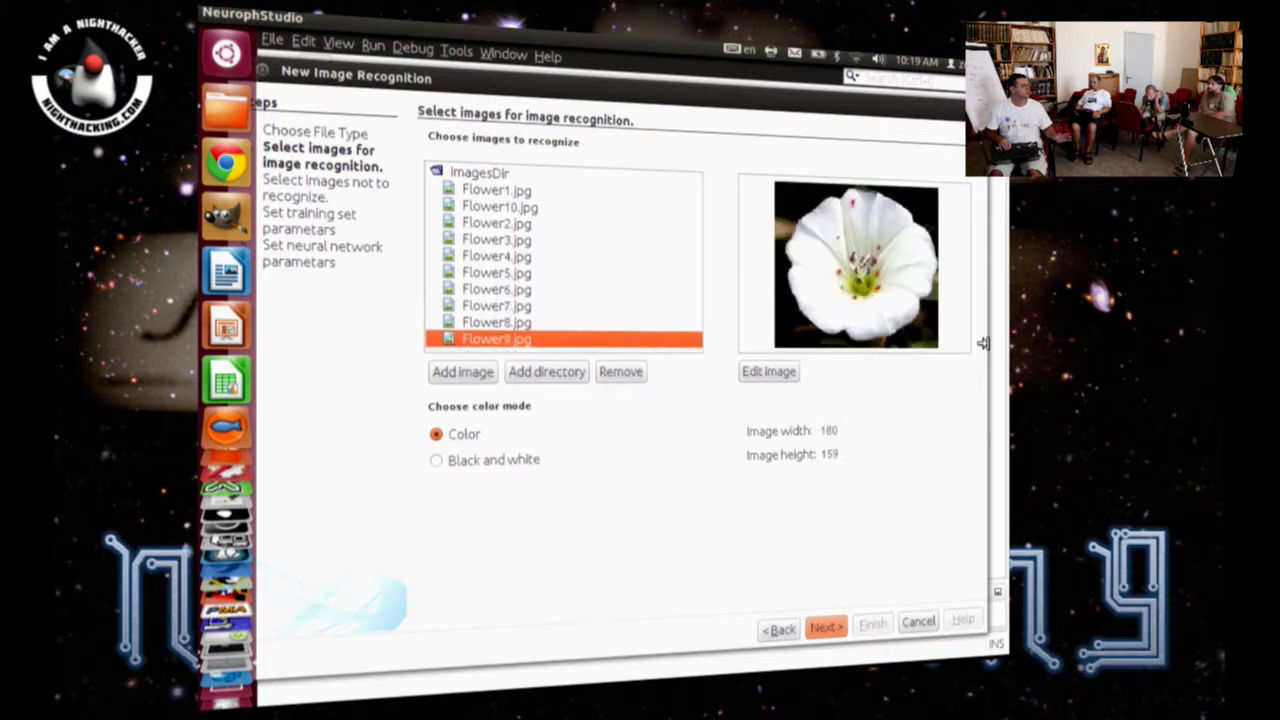
key(Up)
key(Up)
key(Up)
key(Up)
key(Up)
key(Up)
key(Up)
key(Up)
key(Up)
key(Up)
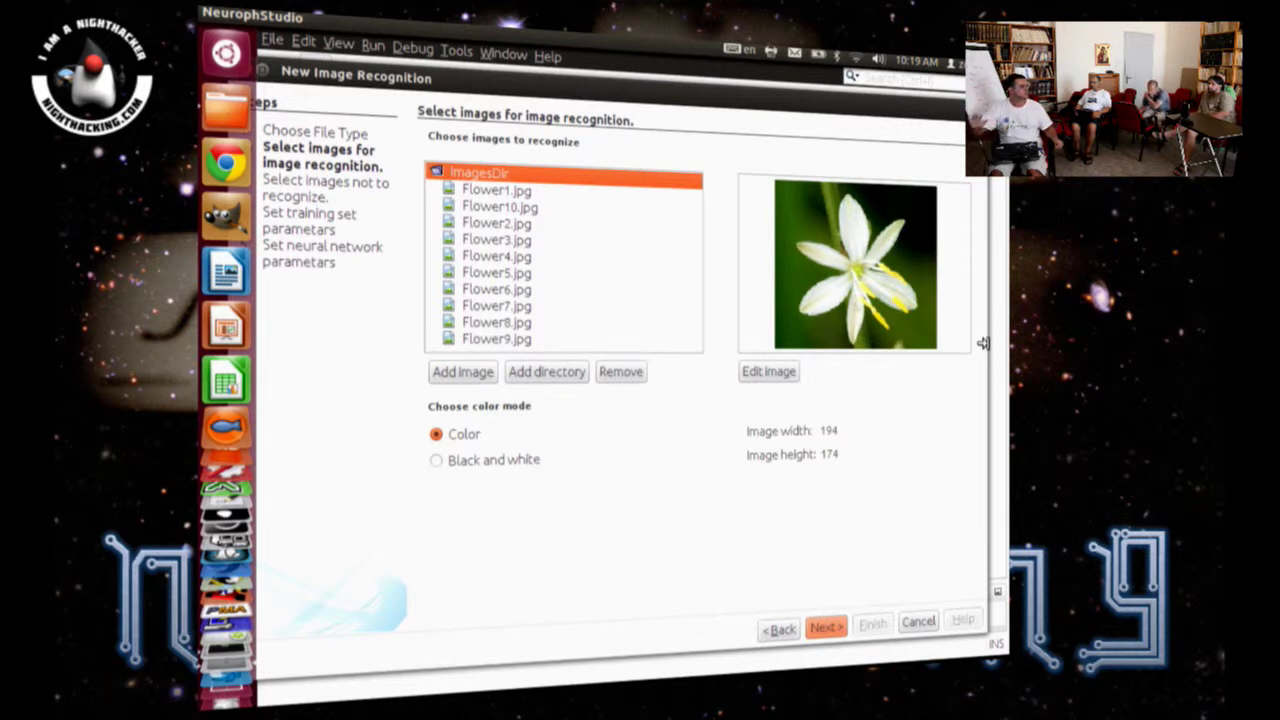
Step: Add the Desktop folder Hackhaton/FlowerData/junk as the images not to recognize, and preview green.jpg
click(822, 627)
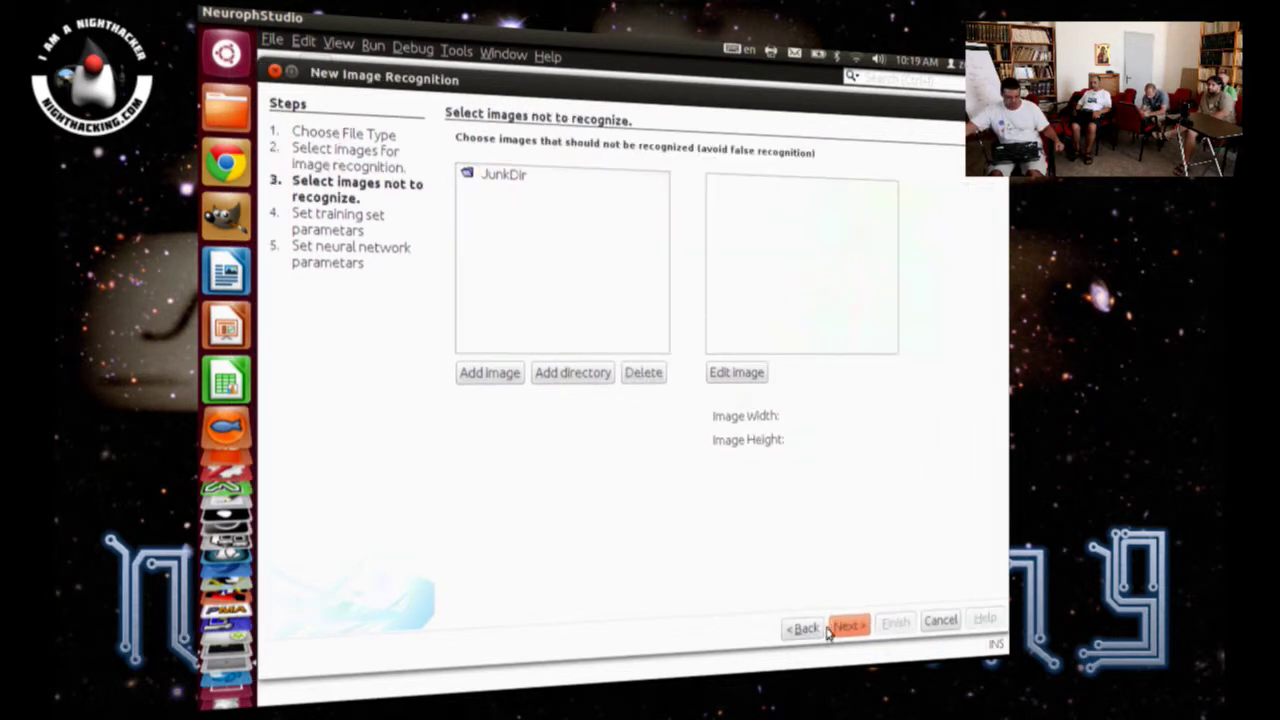
click(565, 378)
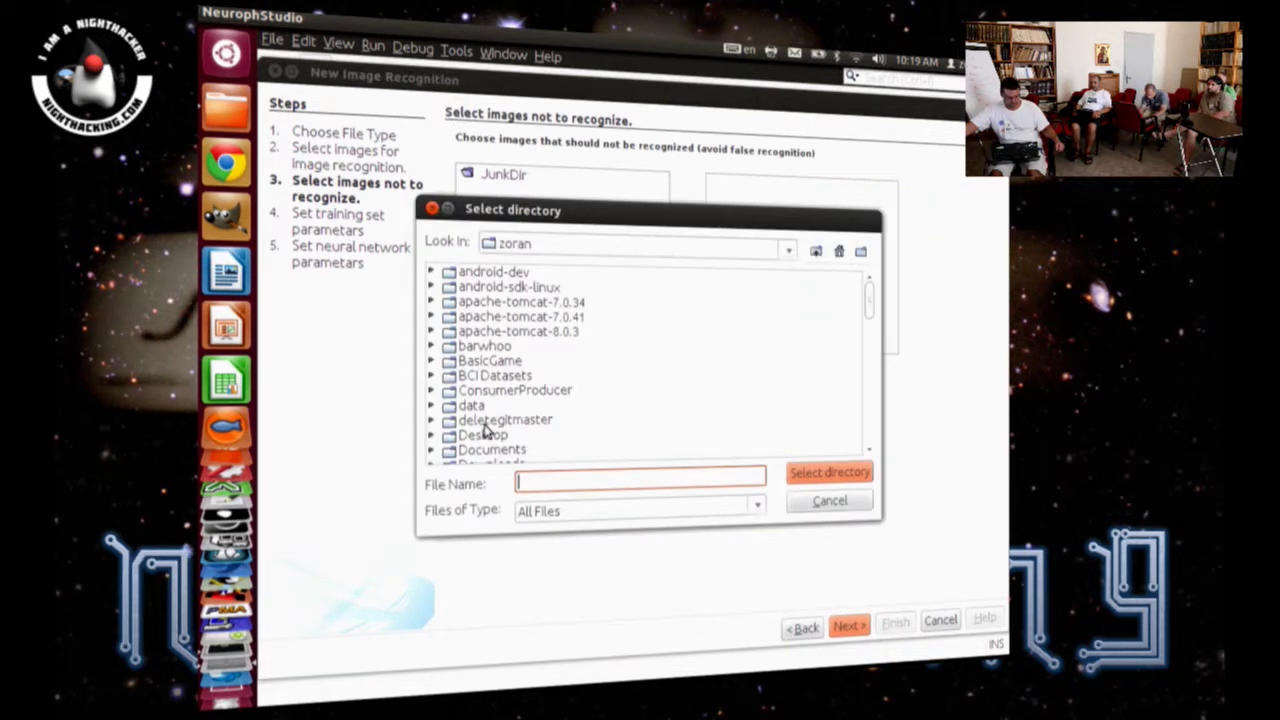
double_click(483, 436)
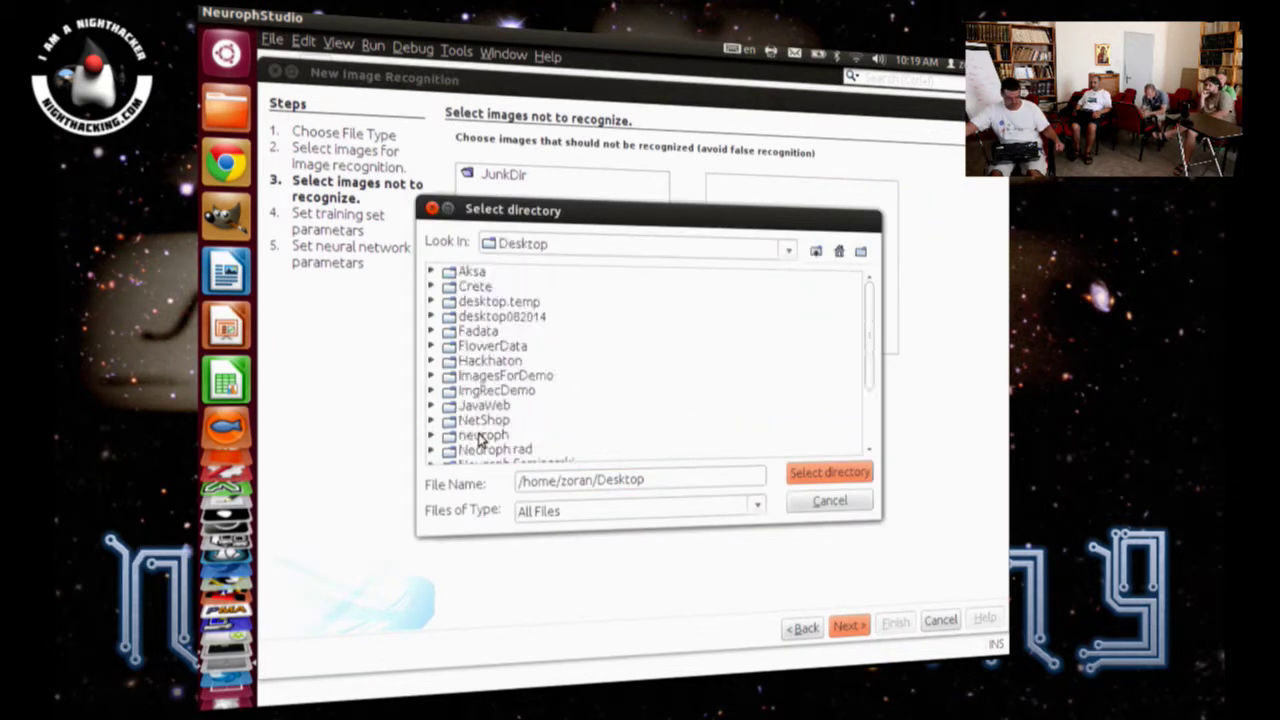
double_click(489, 361)
double_click(488, 287)
double_click(473, 290)
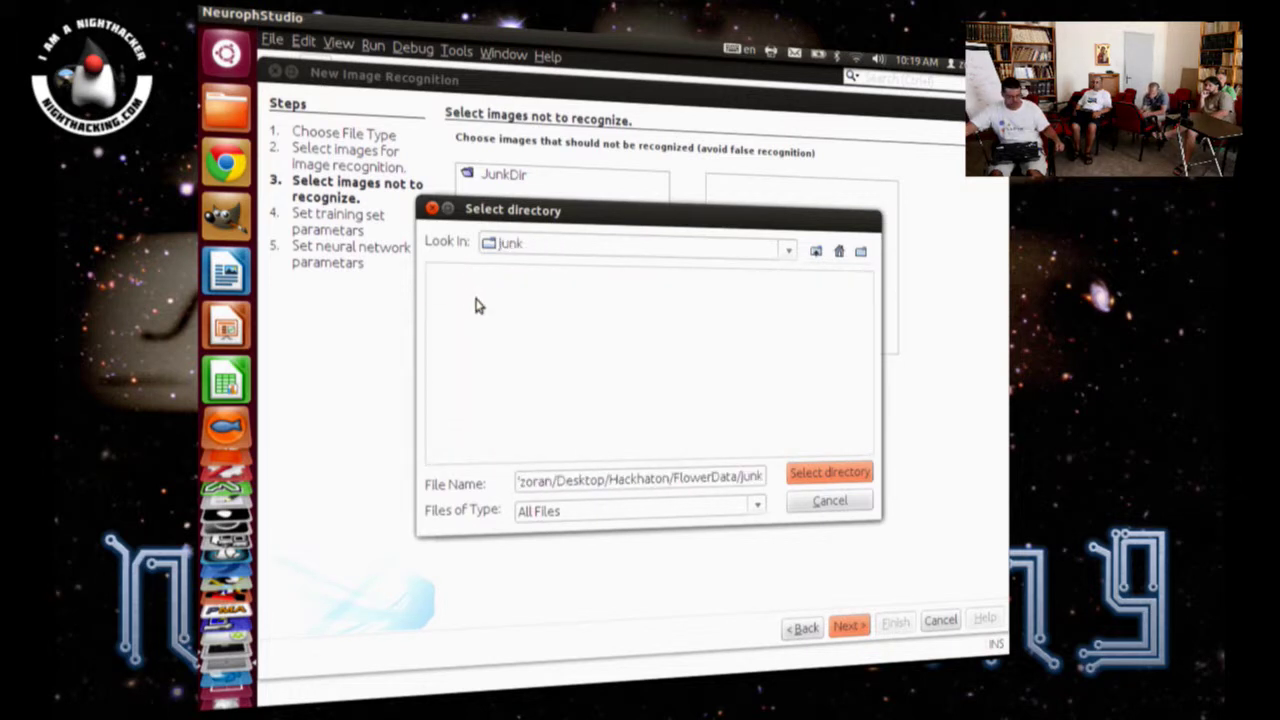
click(816, 250)
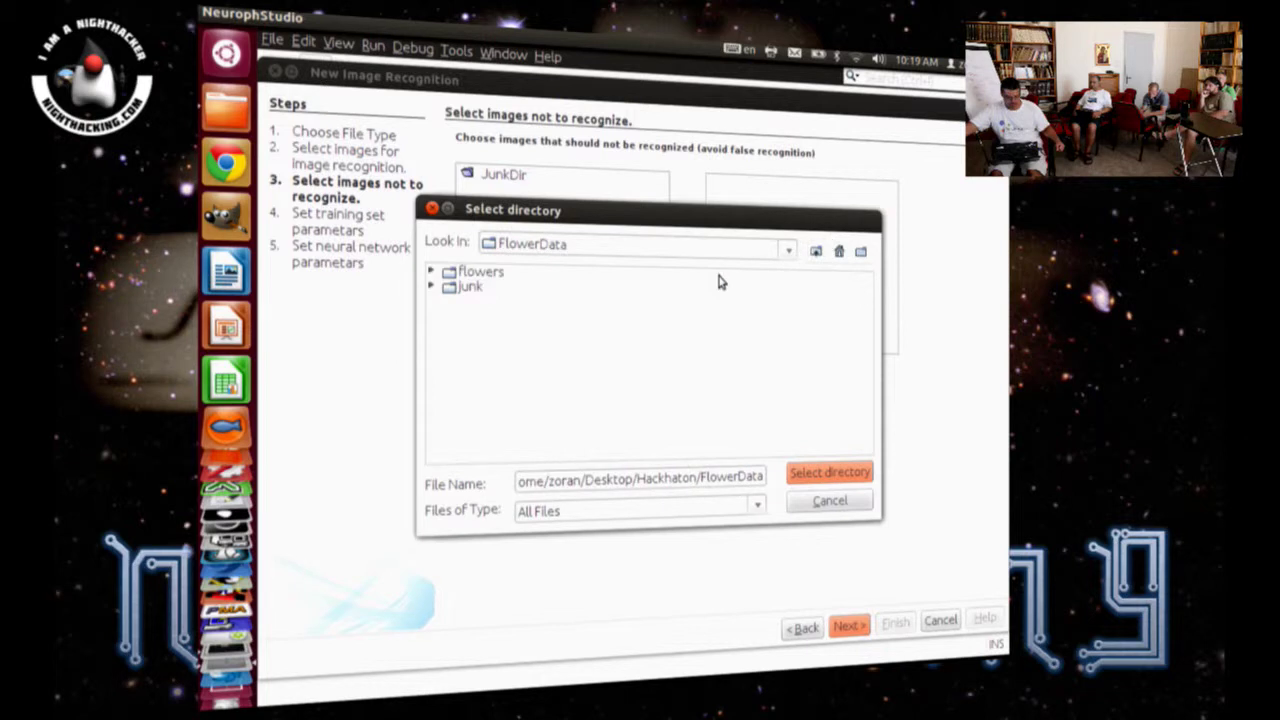
click(472, 287)
click(829, 472)
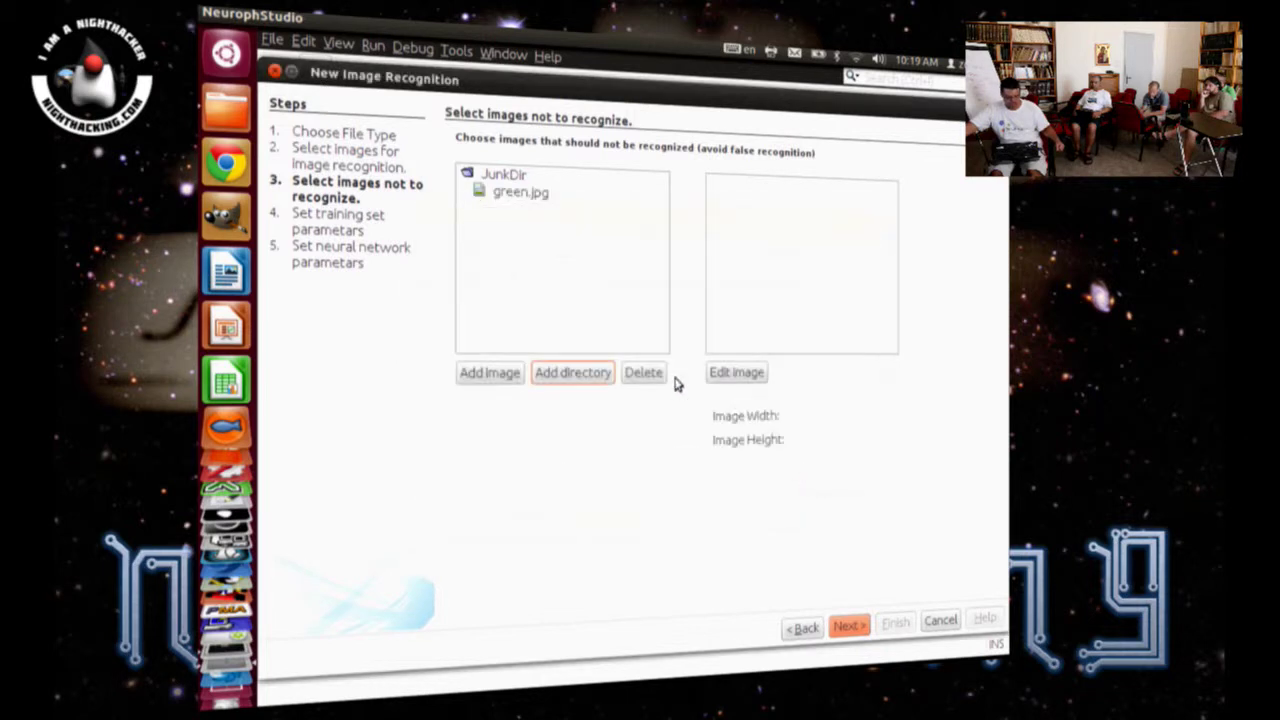
click(510, 195)
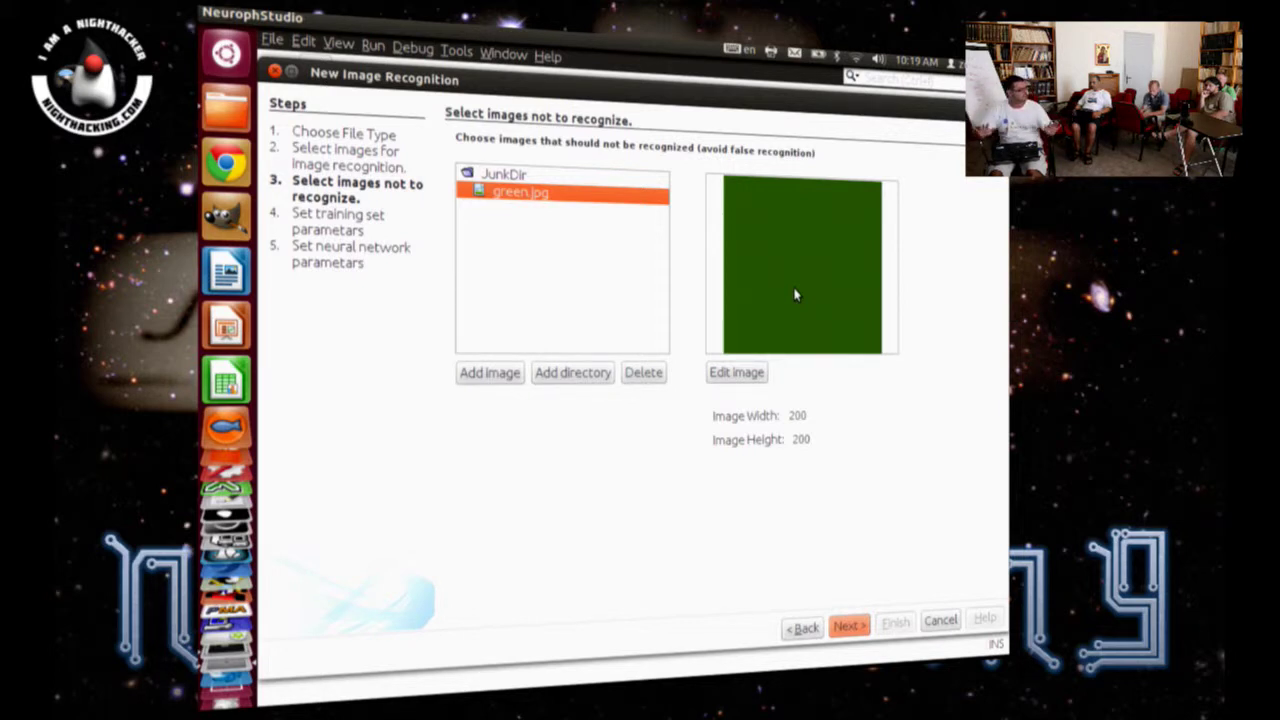
Step: Label the training set FlowerData, keeping the default sampling resolution, and label the neural network FlowerNetwork
click(846, 627)
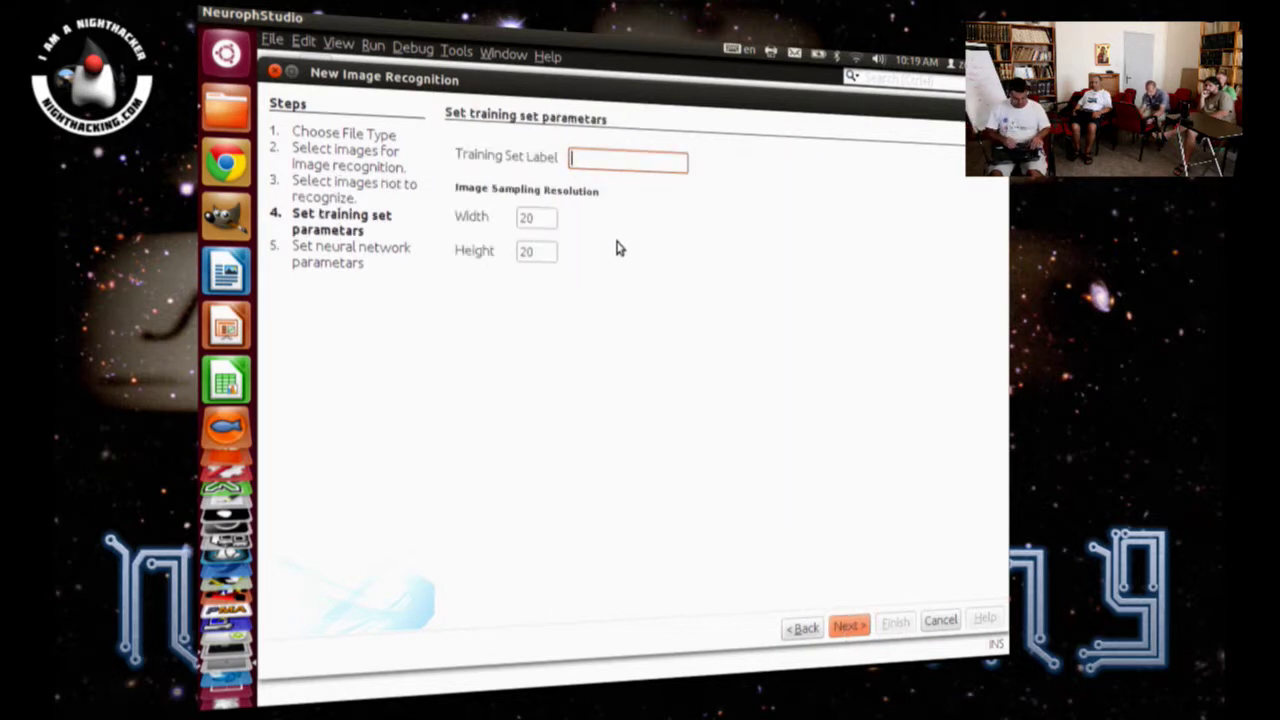
text(FlowerData)
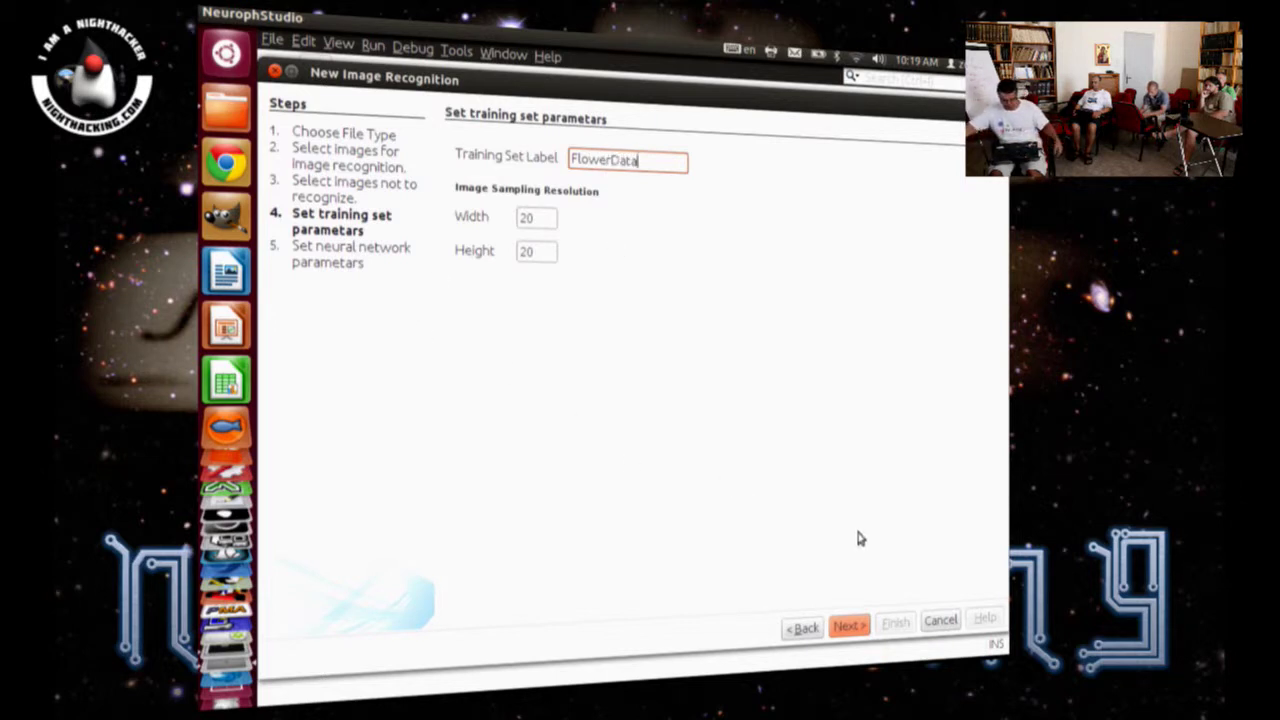
click(848, 627)
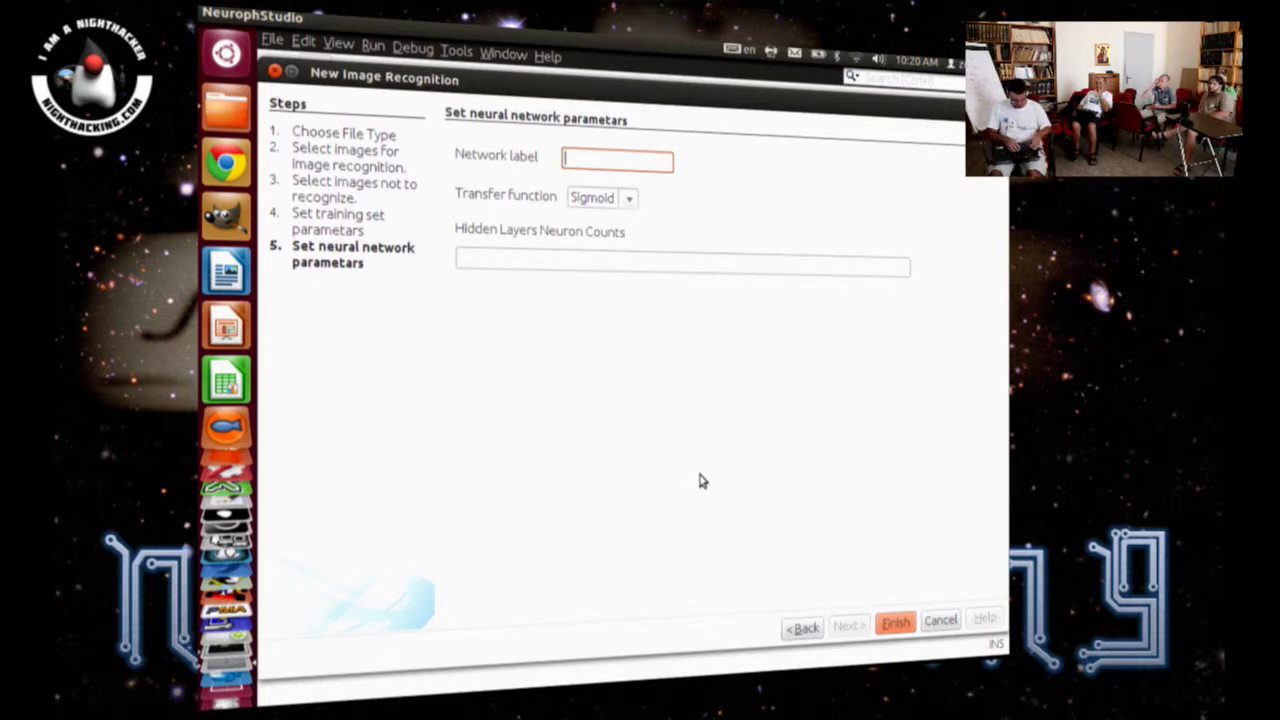
text(Floe)
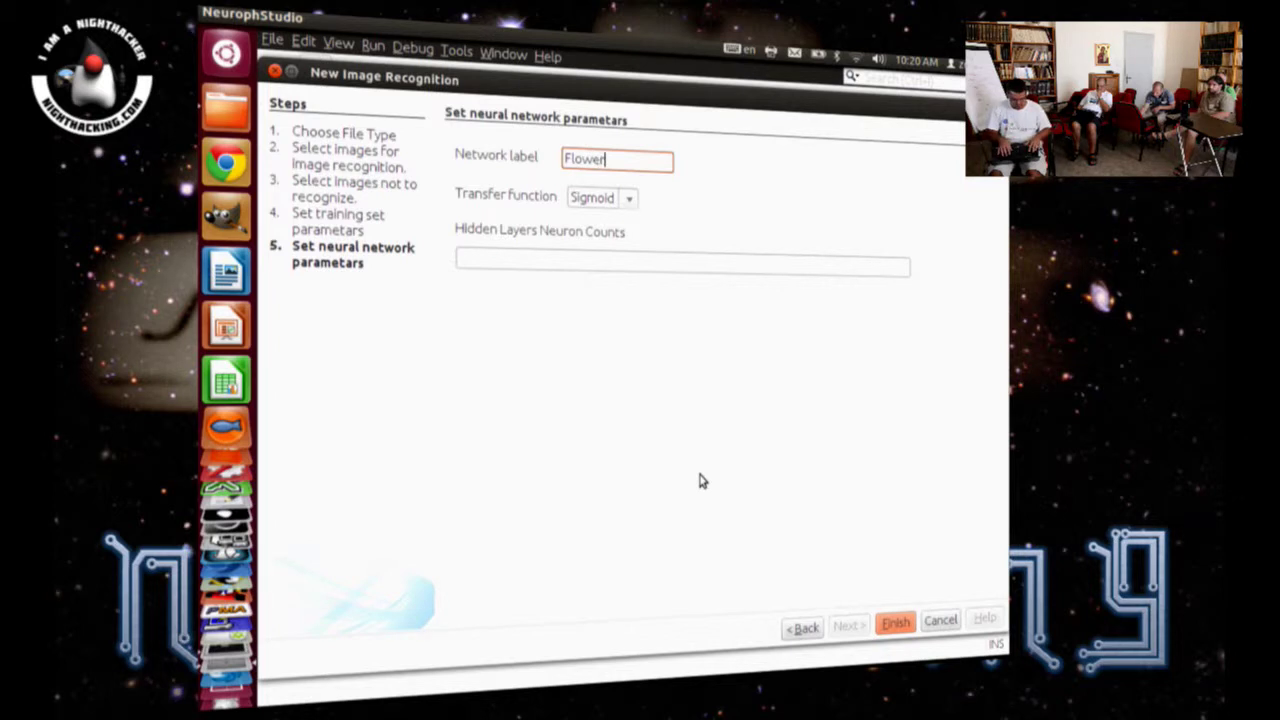
text(erNetwork)
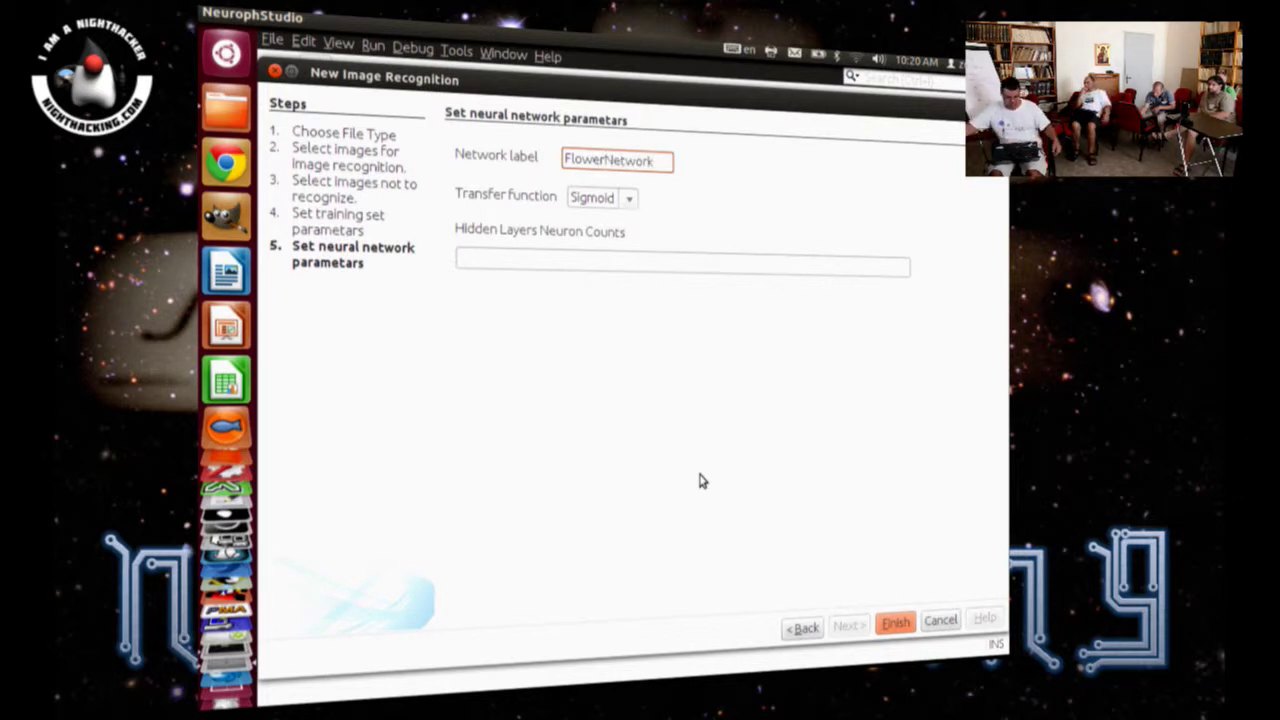
Step: Set the hidden layers neuron count to 20, keep the Sigmoid transfer function, and finish creating the image recognition network
click(703, 265)
text(2)
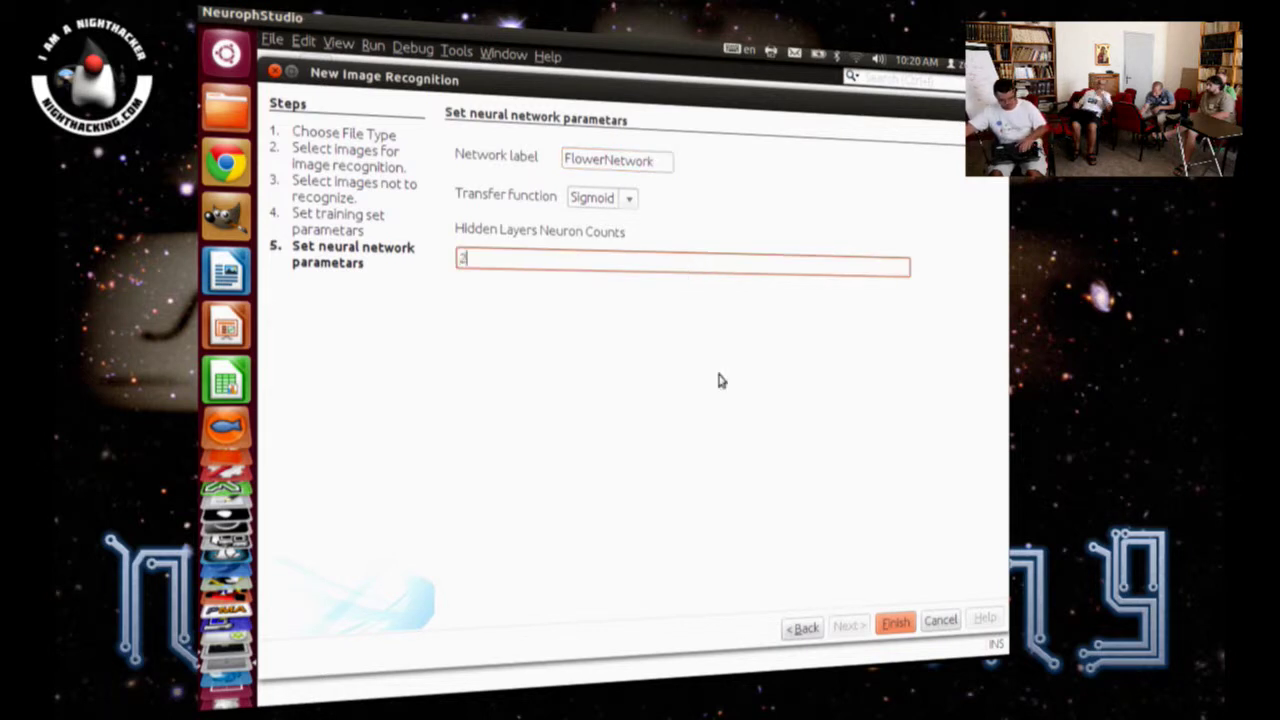
text(0)
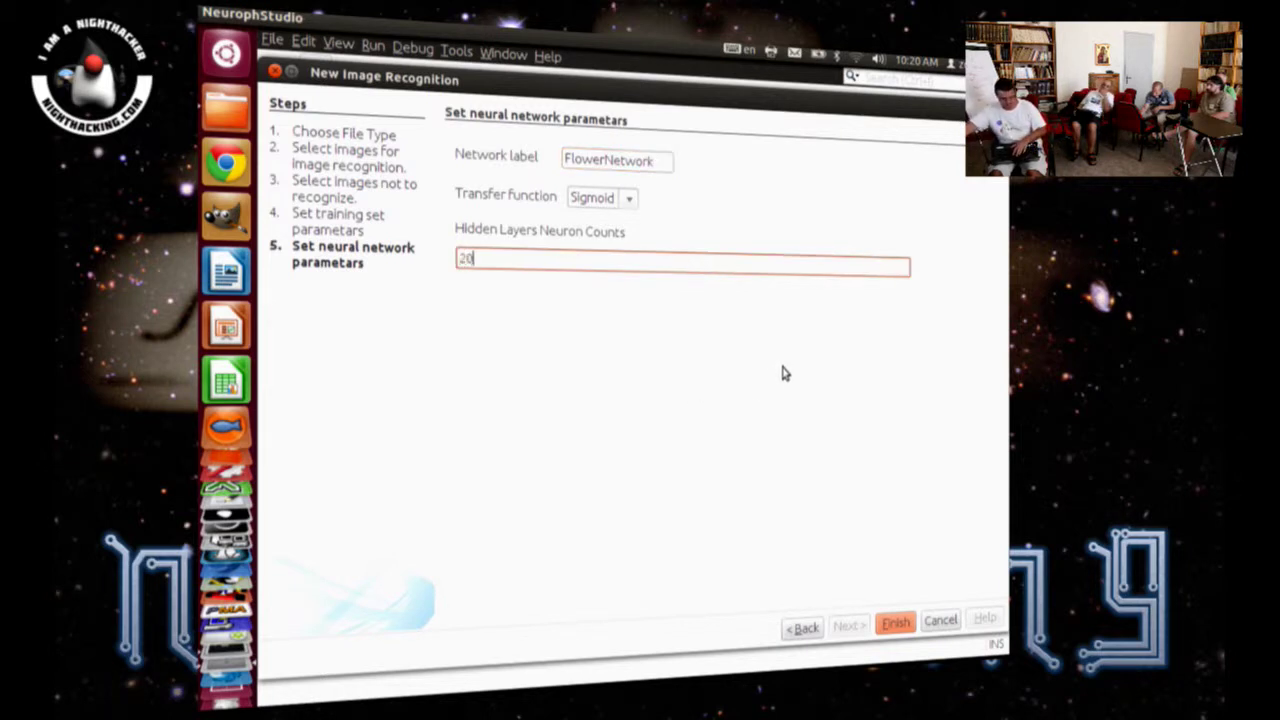
click(896, 624)
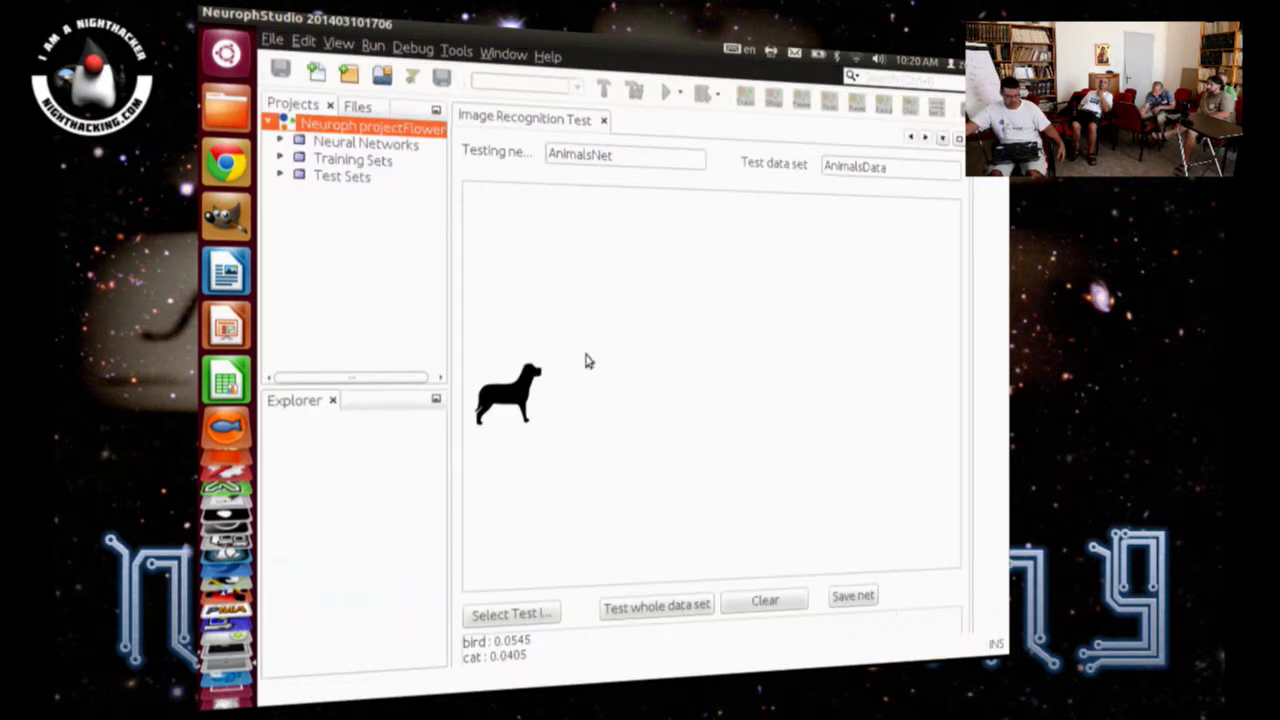
Step: Expand the project's Neural Networks and Training Sets folders and open FlowerNetwork.nnet in the graph view
click(281, 143)
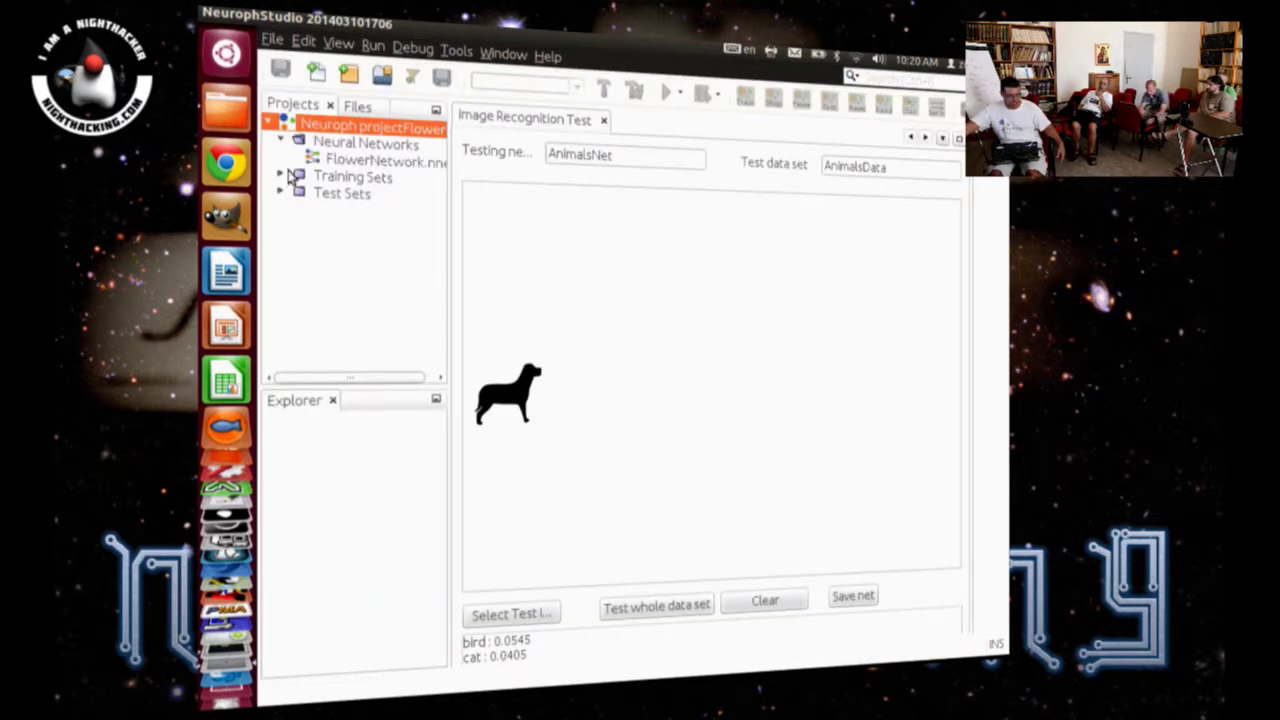
click(281, 176)
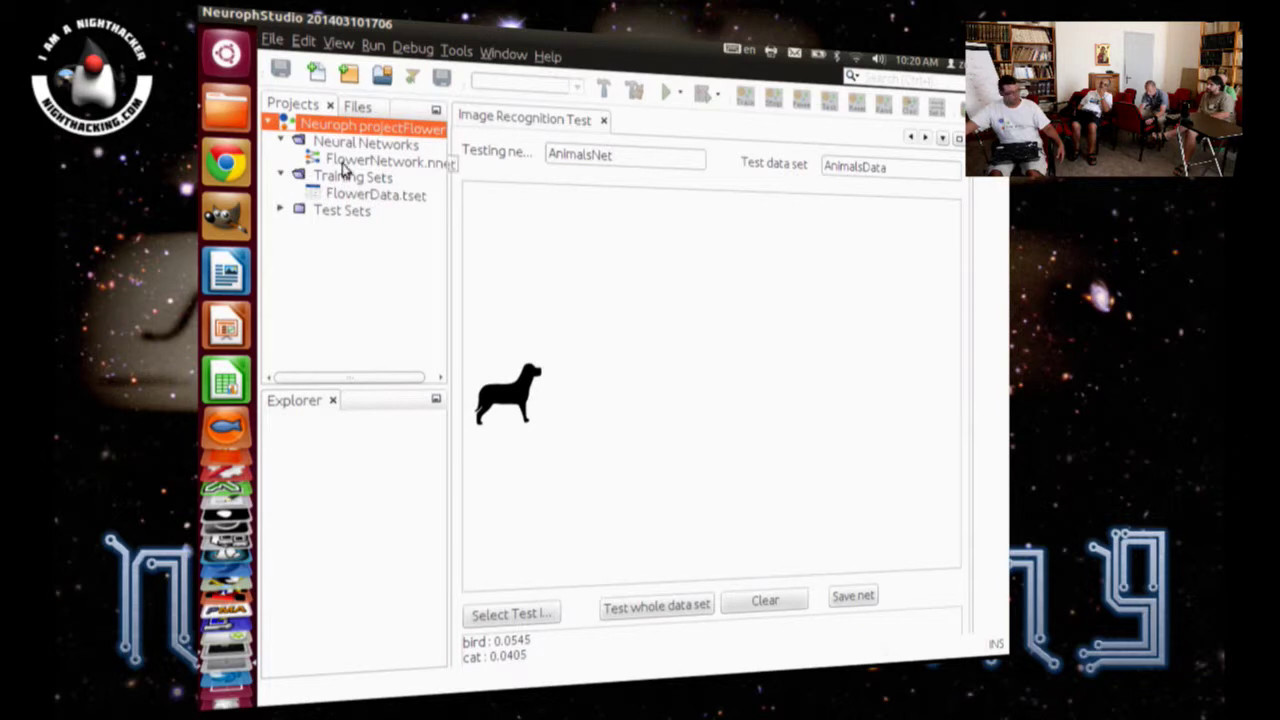
double_click(345, 163)
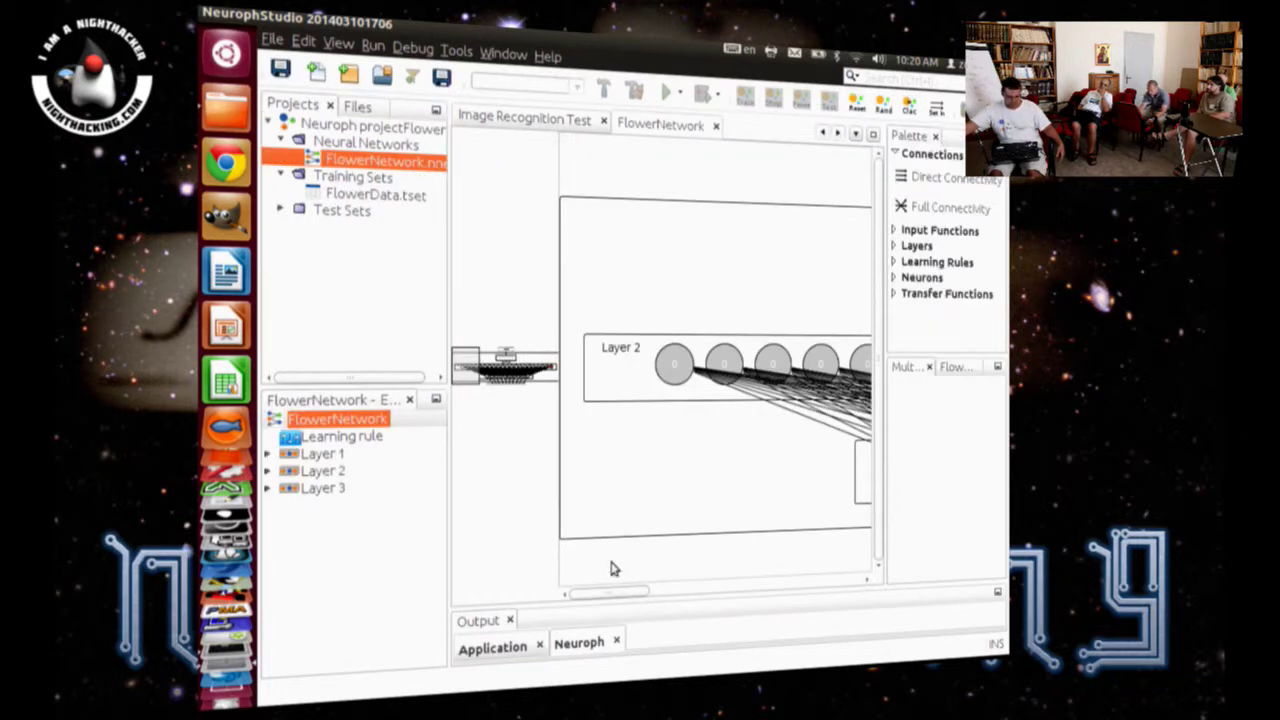
Step: Examine the FlowerNetwork graph from end to end, covering its inputs, layers, connections and flower-labelled outputs
drag(622, 590, 743, 591)
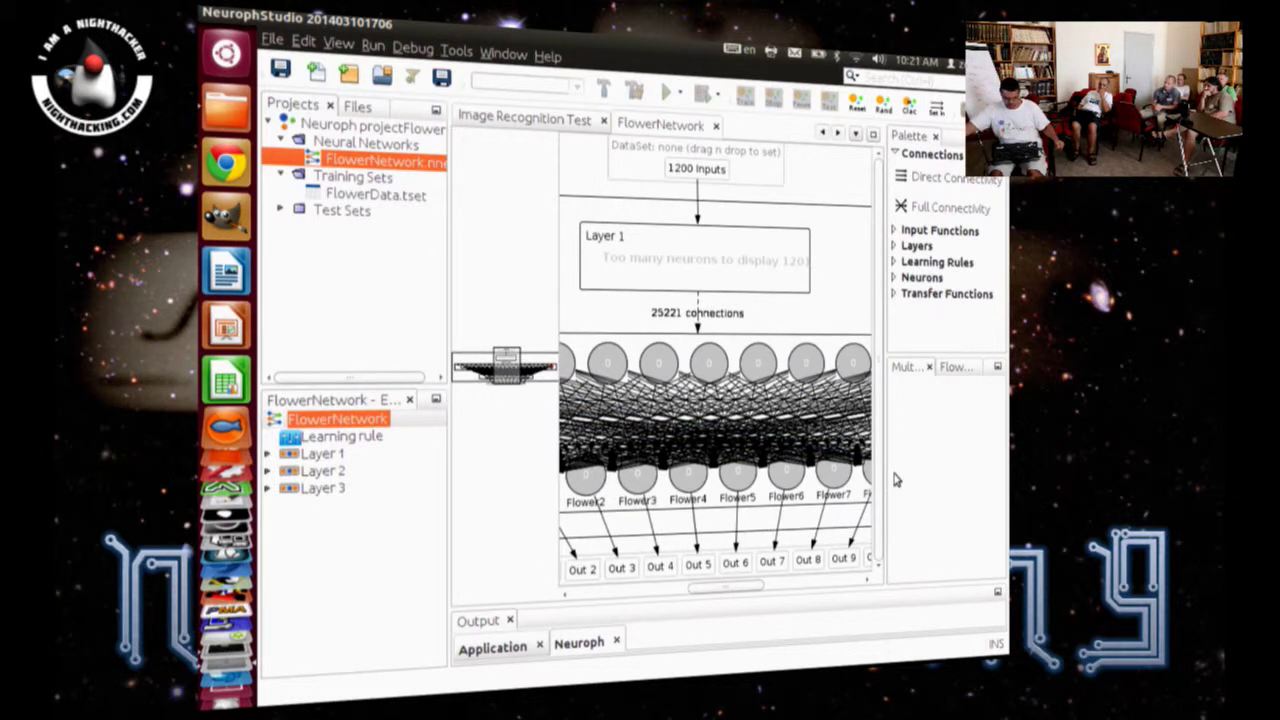
scroll(712, 591, right, 5)
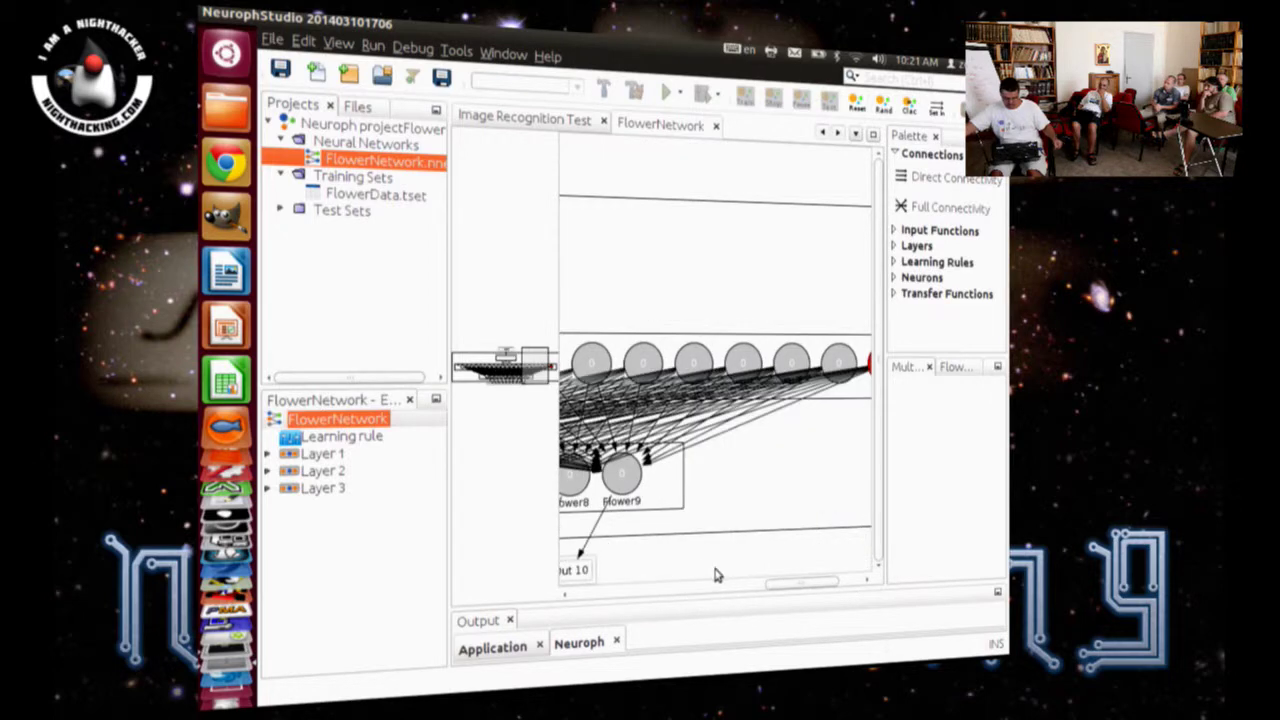
scroll(681, 486, down, 3)
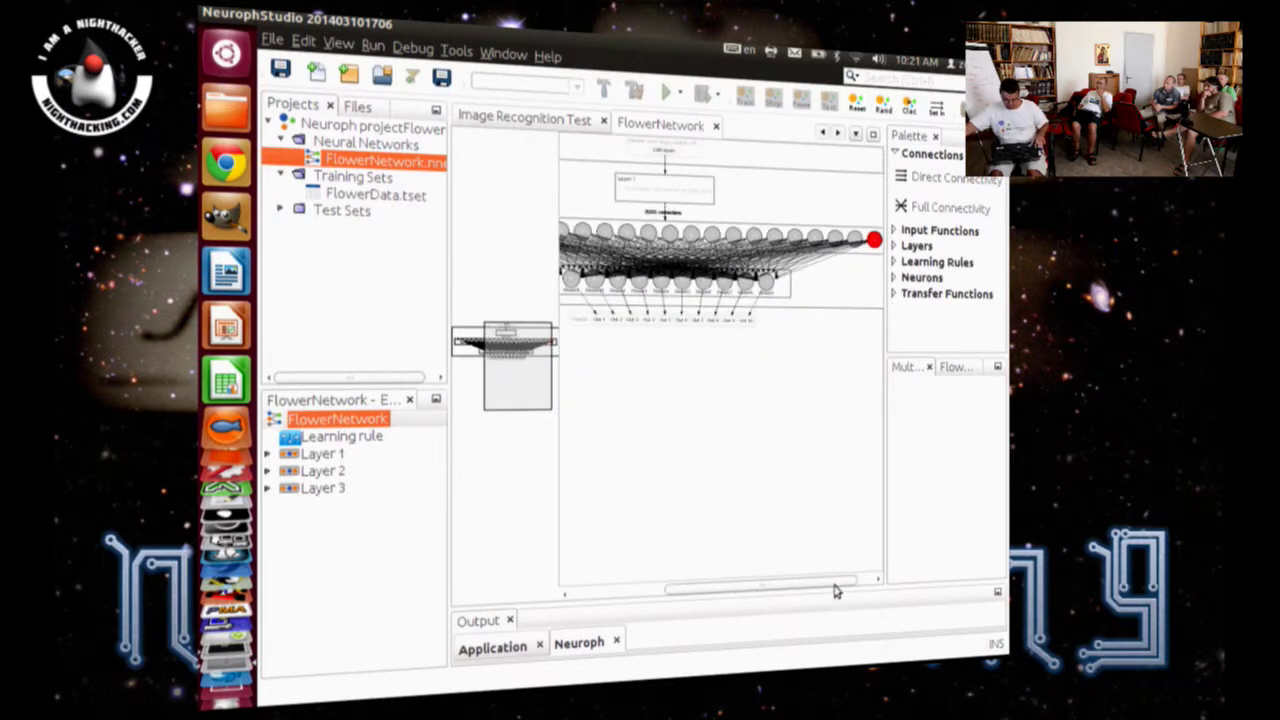
scroll(835, 591, right, 2)
scroll(770, 585, left, 2)
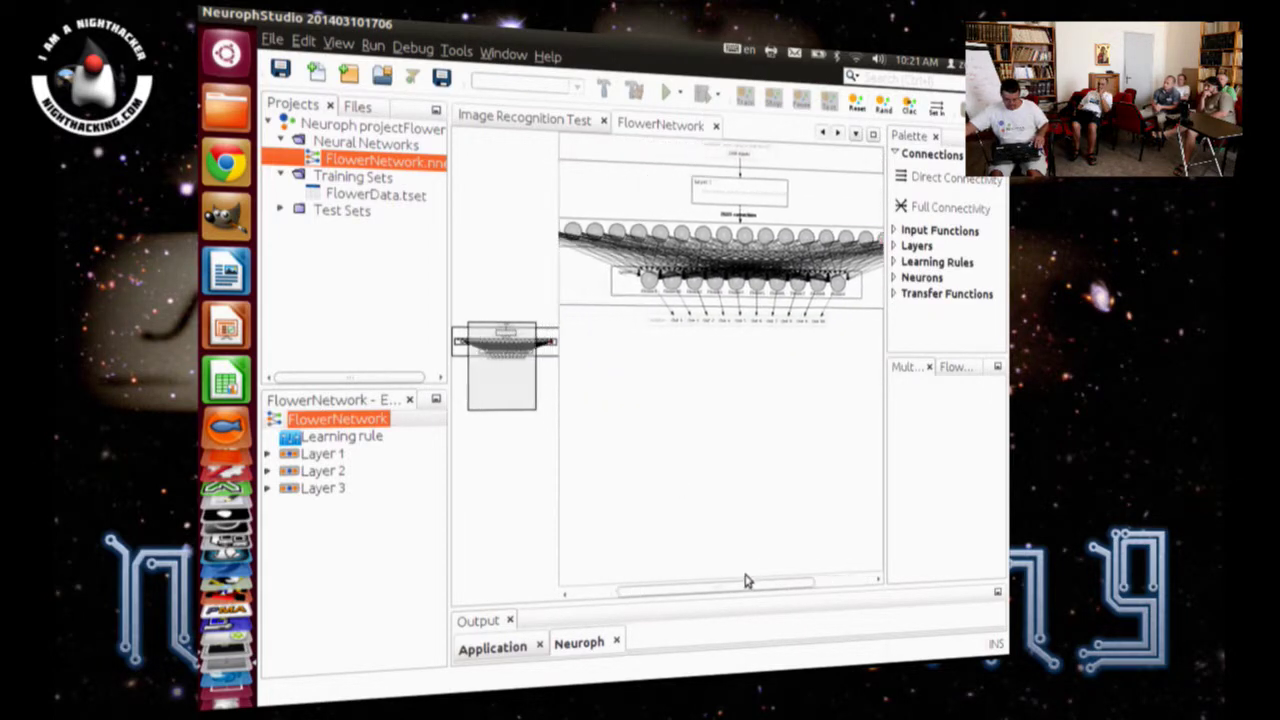
scroll(668, 372, up, 2)
scroll(668, 372, up, 2)
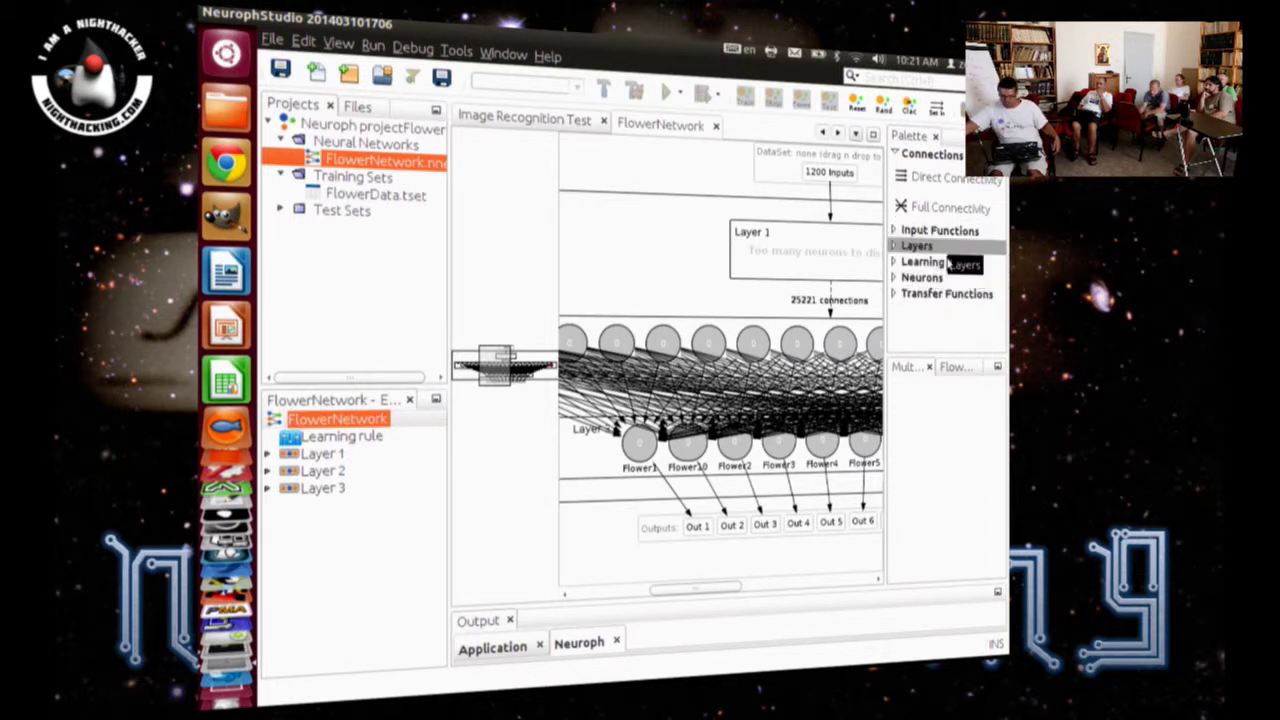
Step: Browse the neuron types available in the palette and examine the hidden layer's neurons in the network graph
click(940, 277)
scroll(932, 335, down, 3)
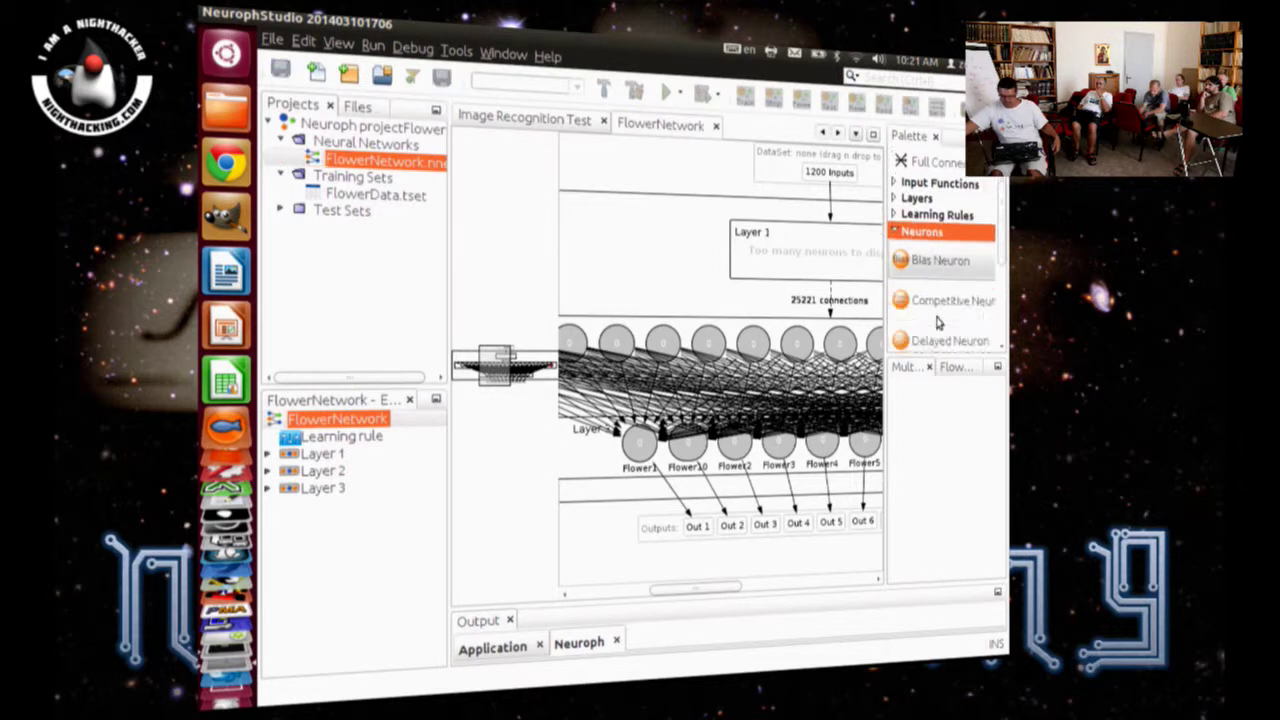
click(705, 343)
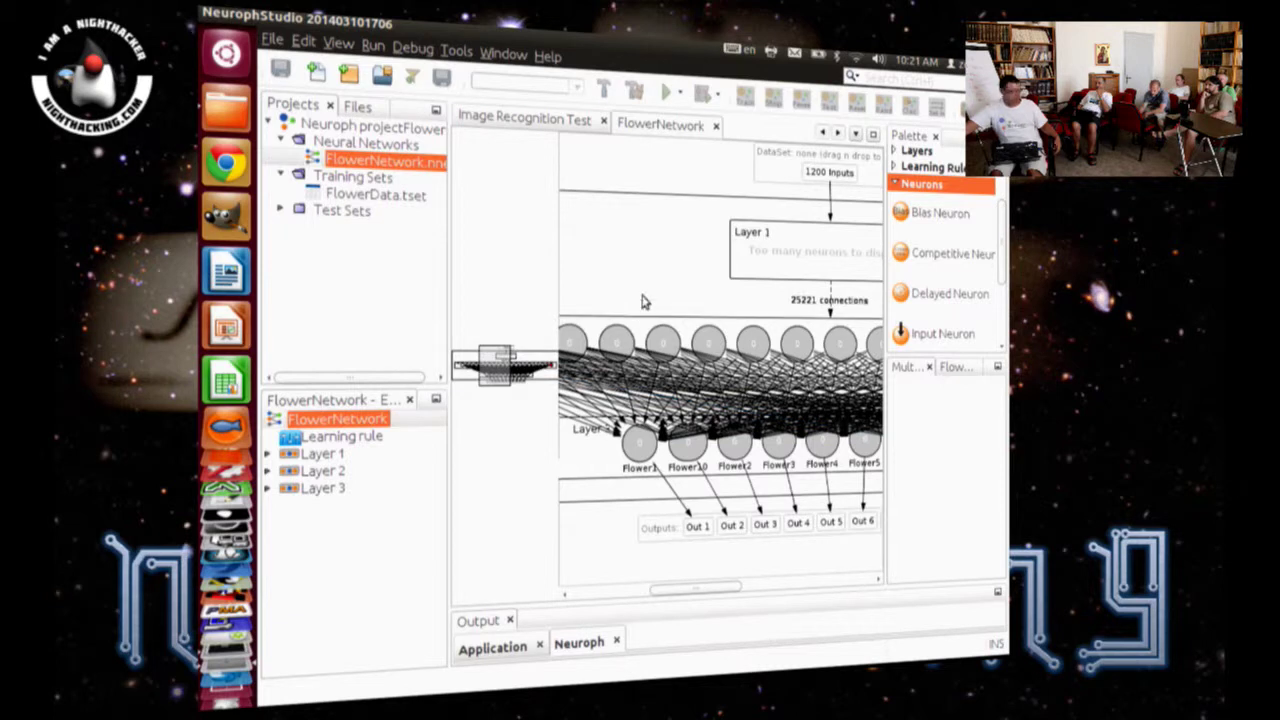
drag(571, 337, 710, 343)
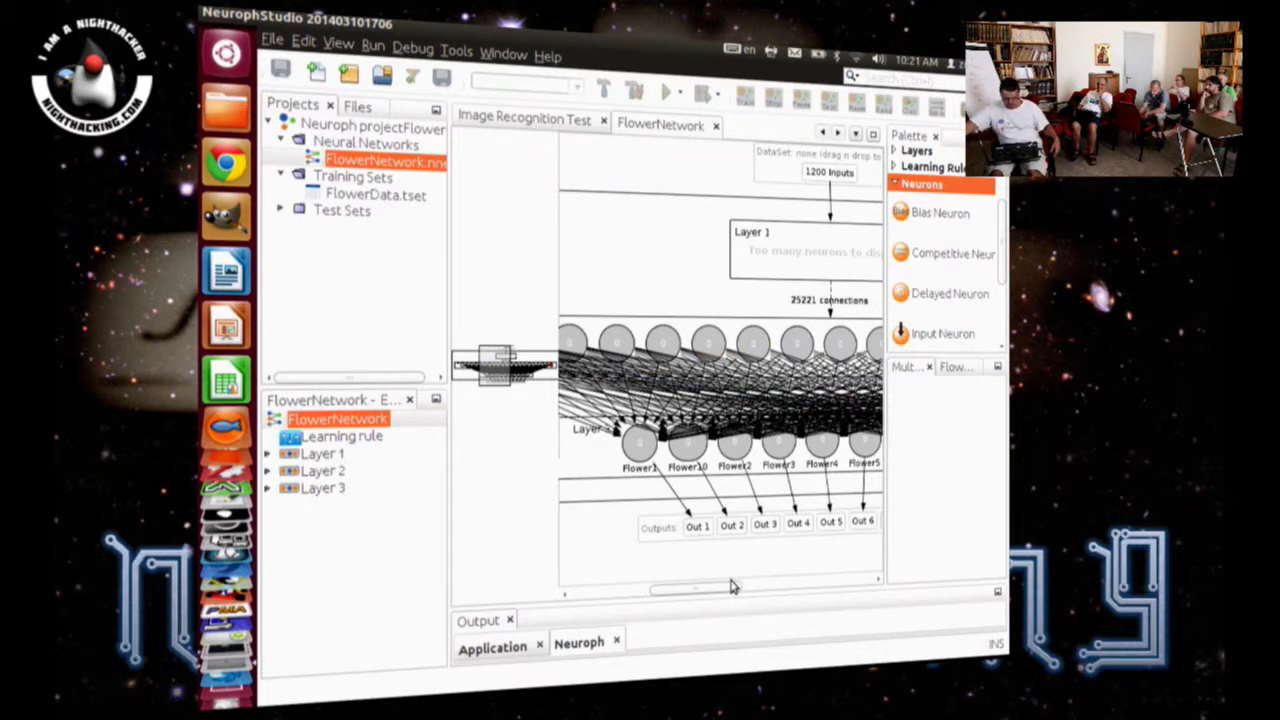
Step: Assign the FlowerData training set to FlowerNetwork and train it with max error 0.01, learning rate 0.2, momentum 0.7 and the error graph displayed
drag(730, 587, 768, 581)
click(375, 196)
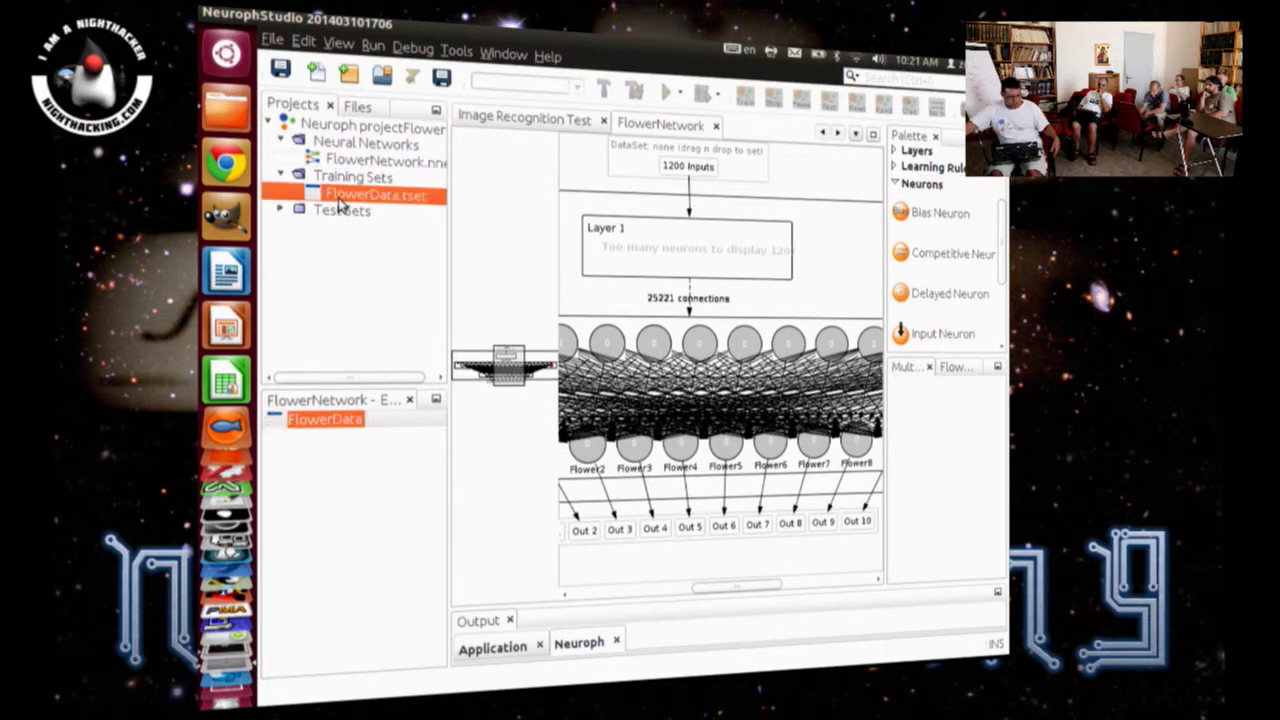
drag(630, 165, 627, 162)
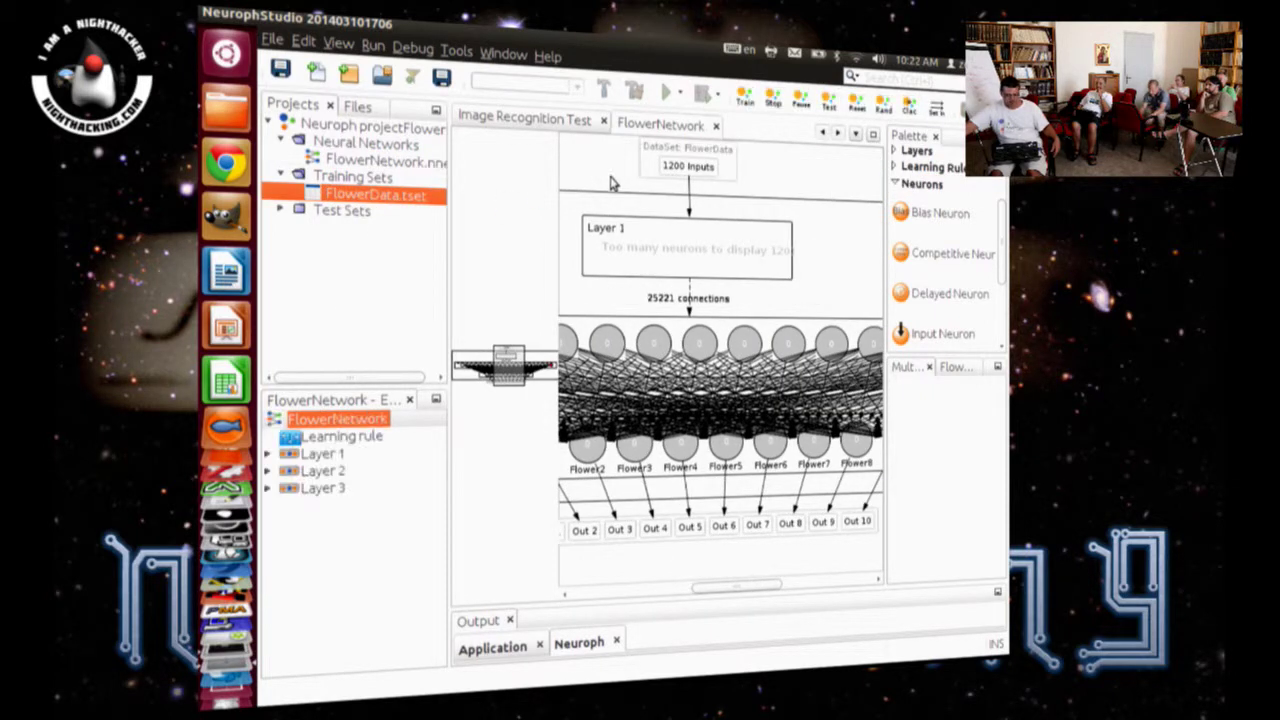
click(744, 100)
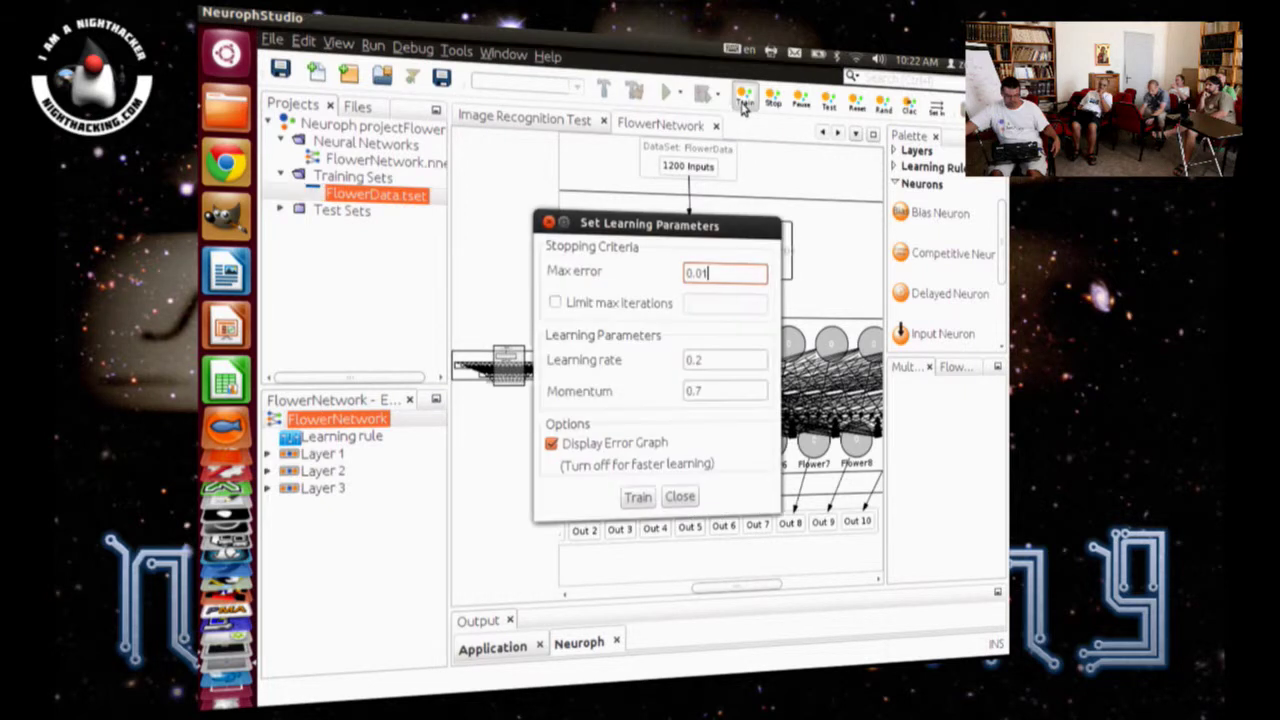
click(638, 497)
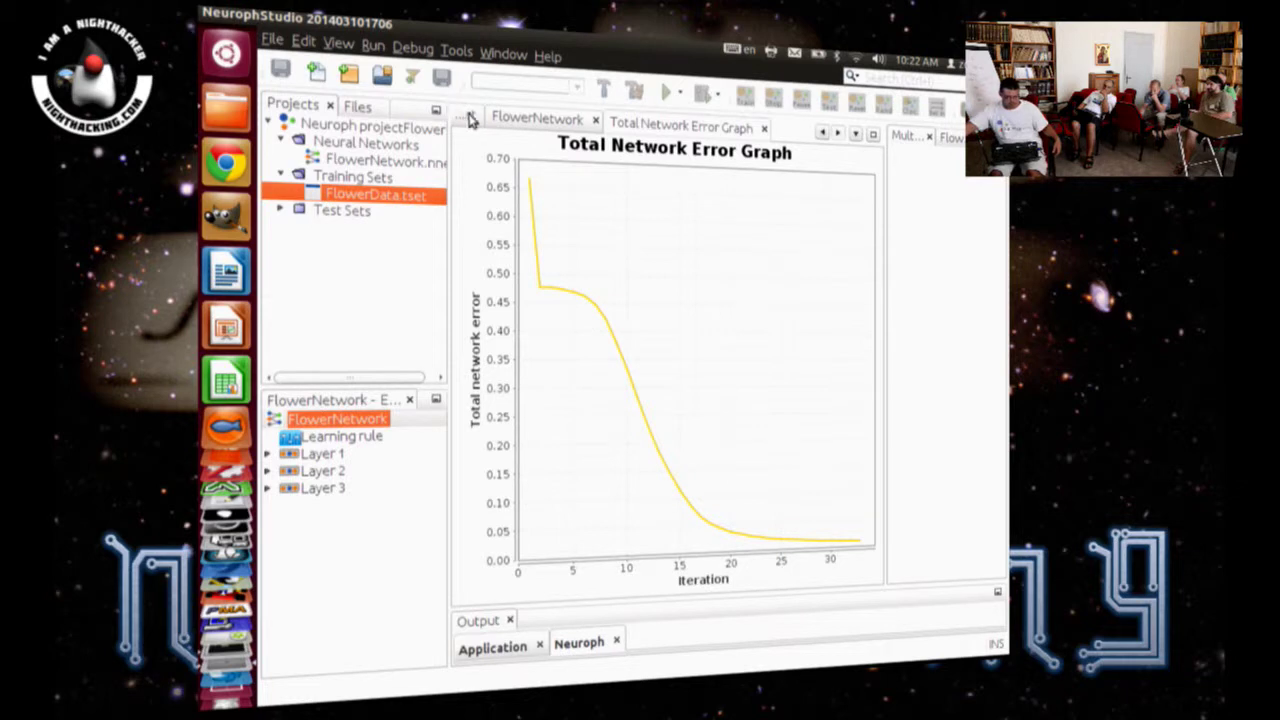
Step: Test FlowerNetwork in the Image Recognition Test with Flower1.jpg from the Hackhaton/FlowerData/flowers folder
click(470, 118)
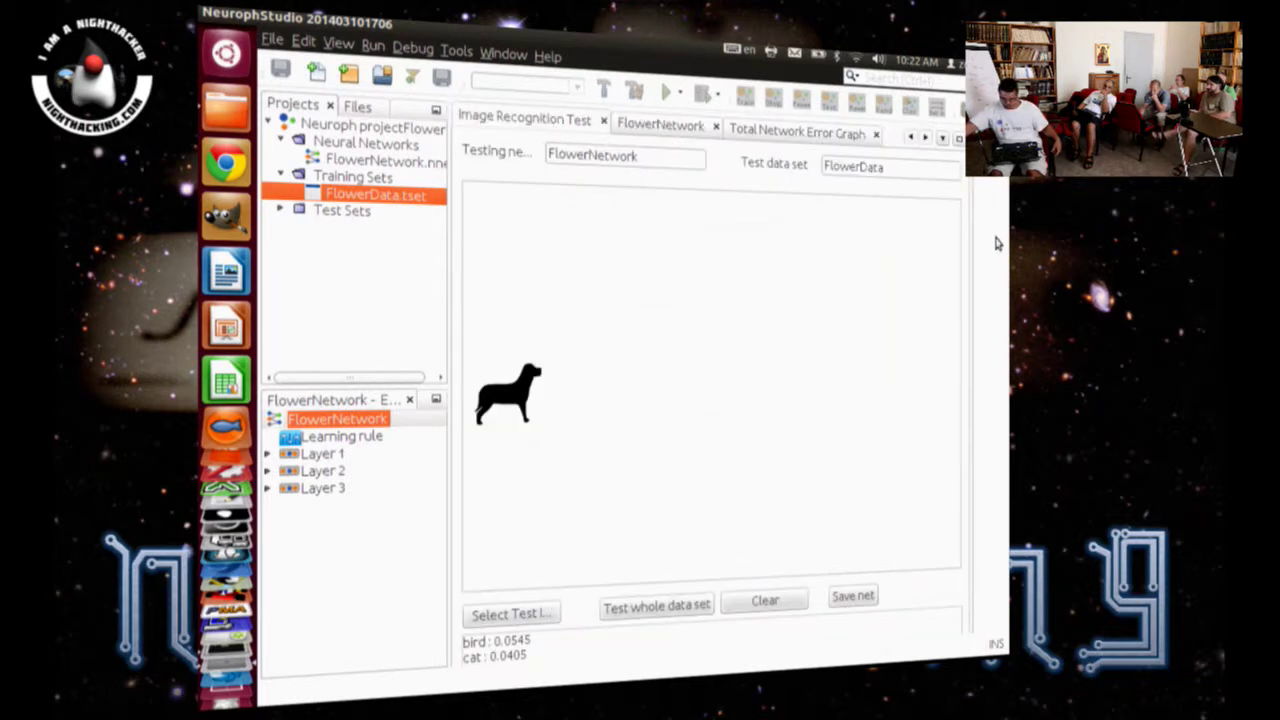
click(528, 614)
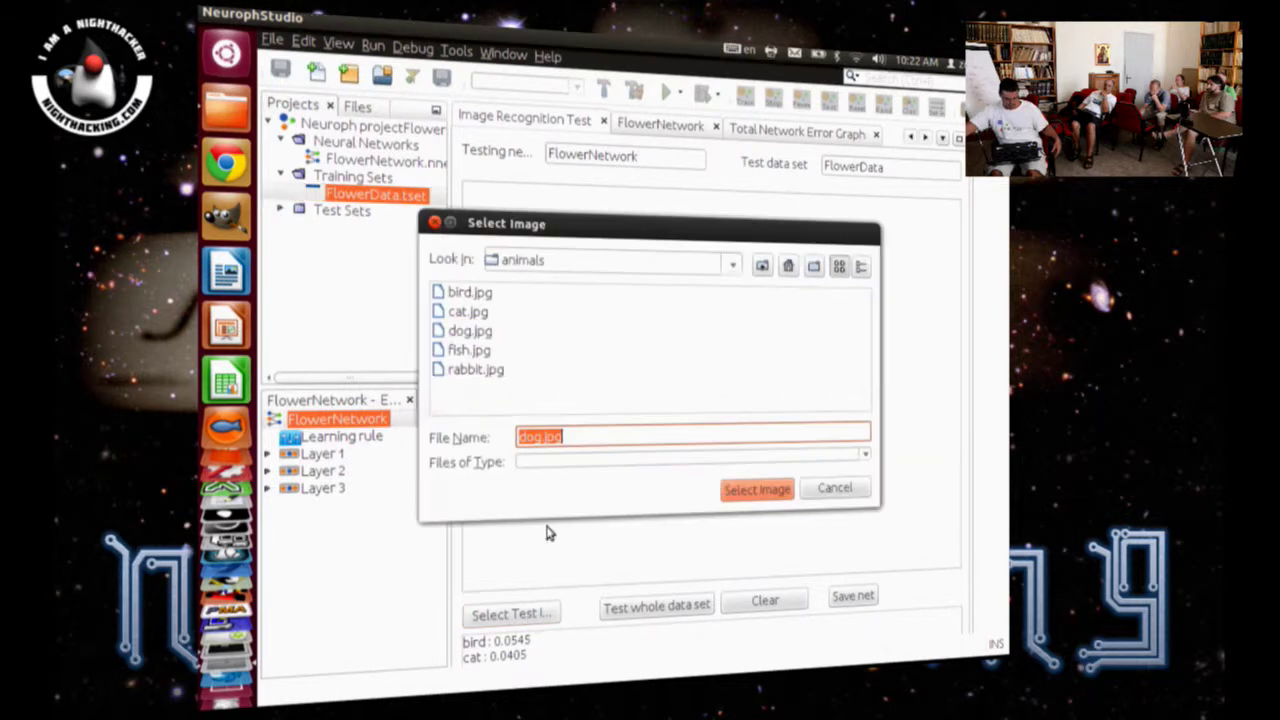
click(764, 266)
click(764, 266)
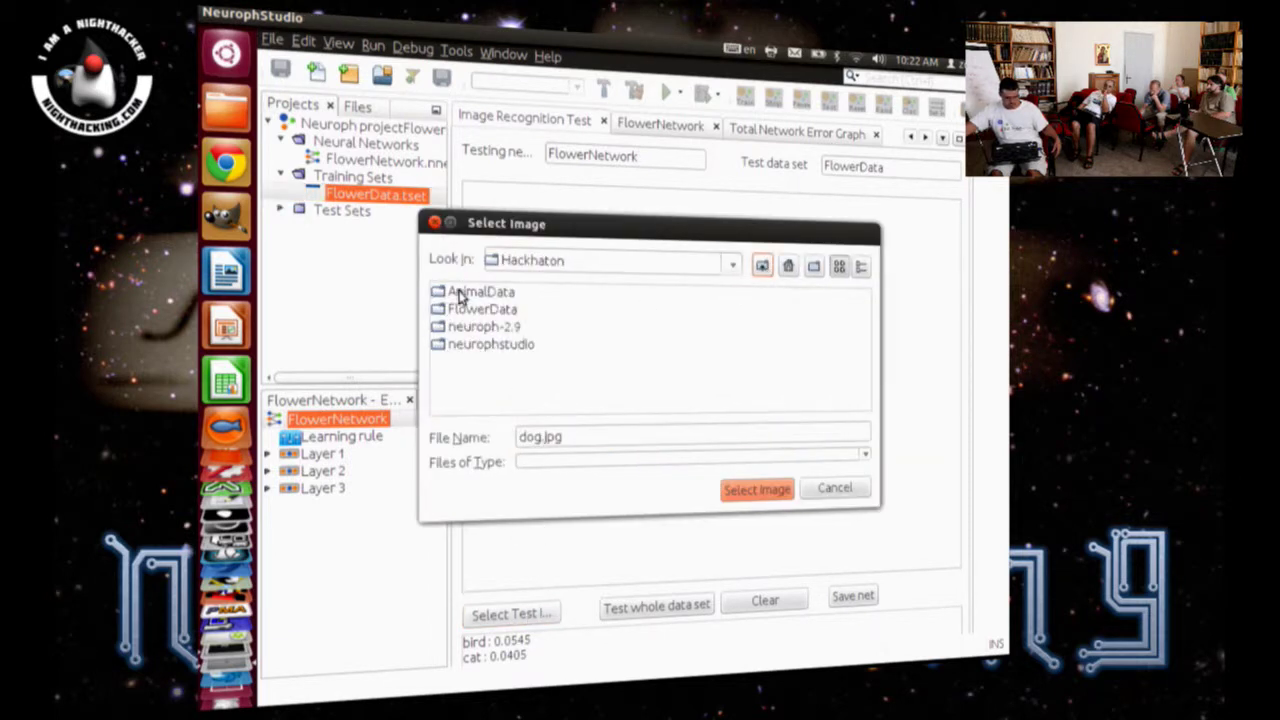
double_click(483, 311)
double_click(464, 294)
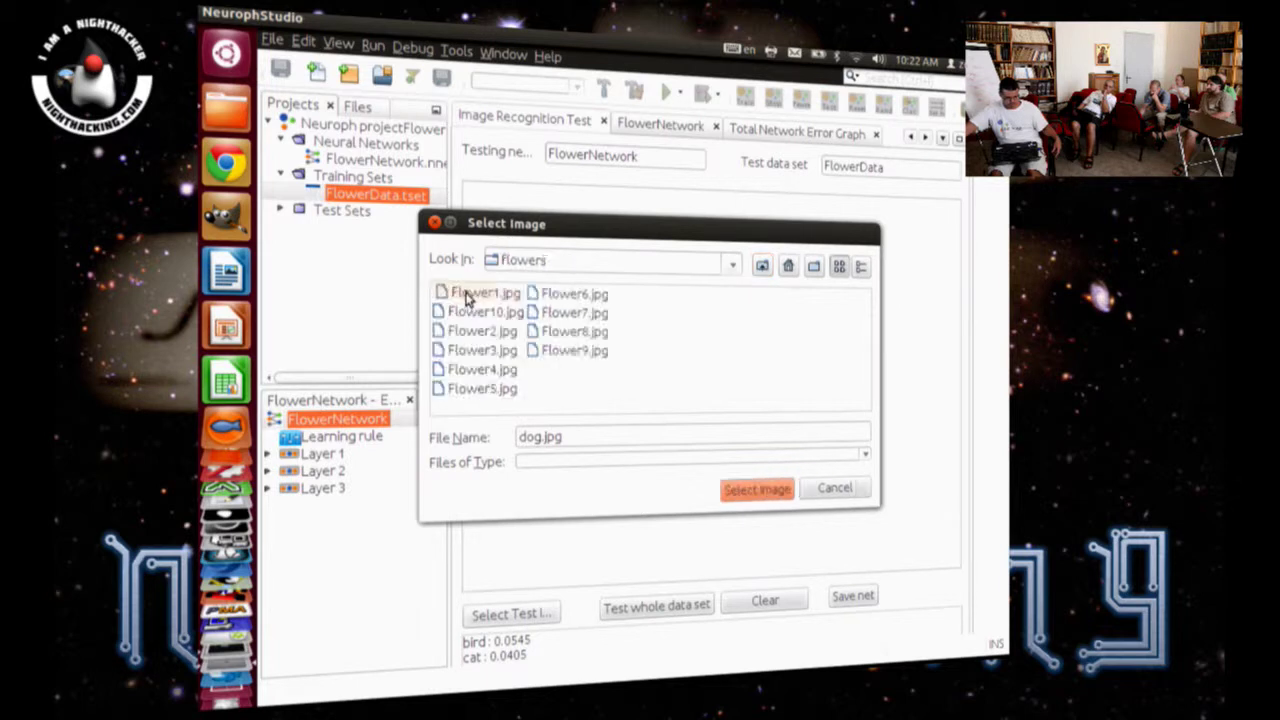
double_click(488, 292)
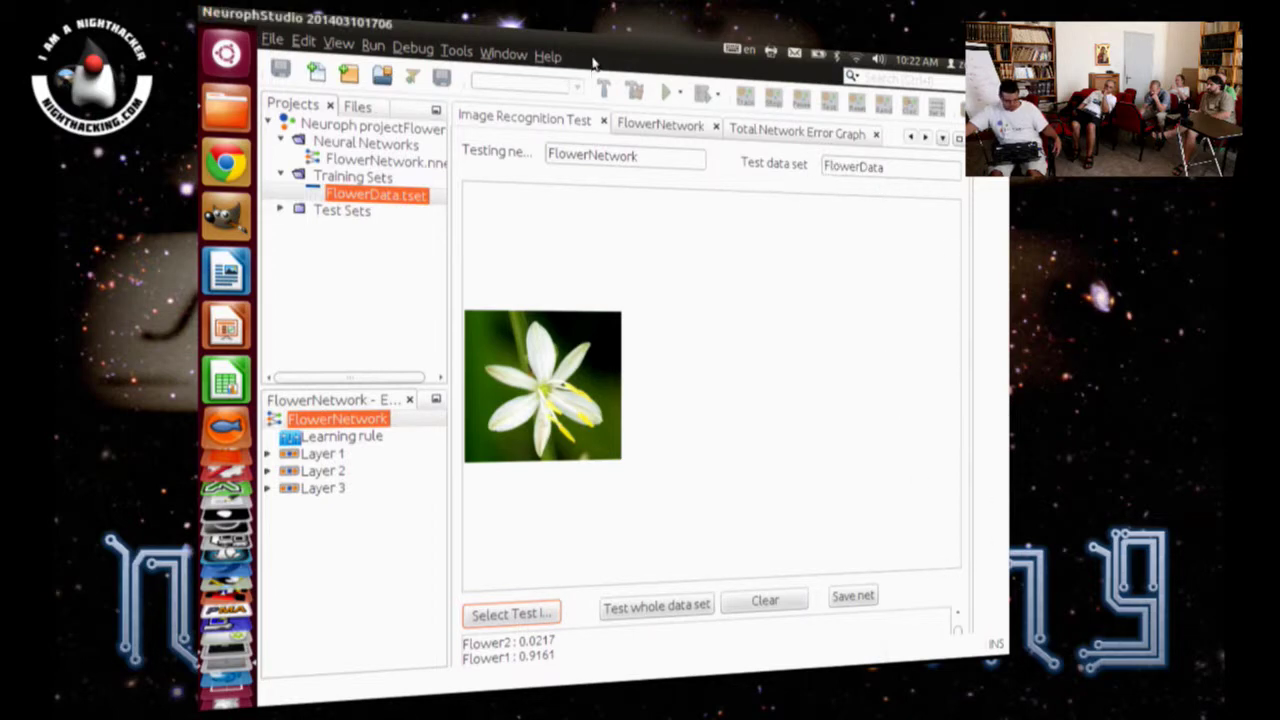
drag(592, 63, 600, 70)
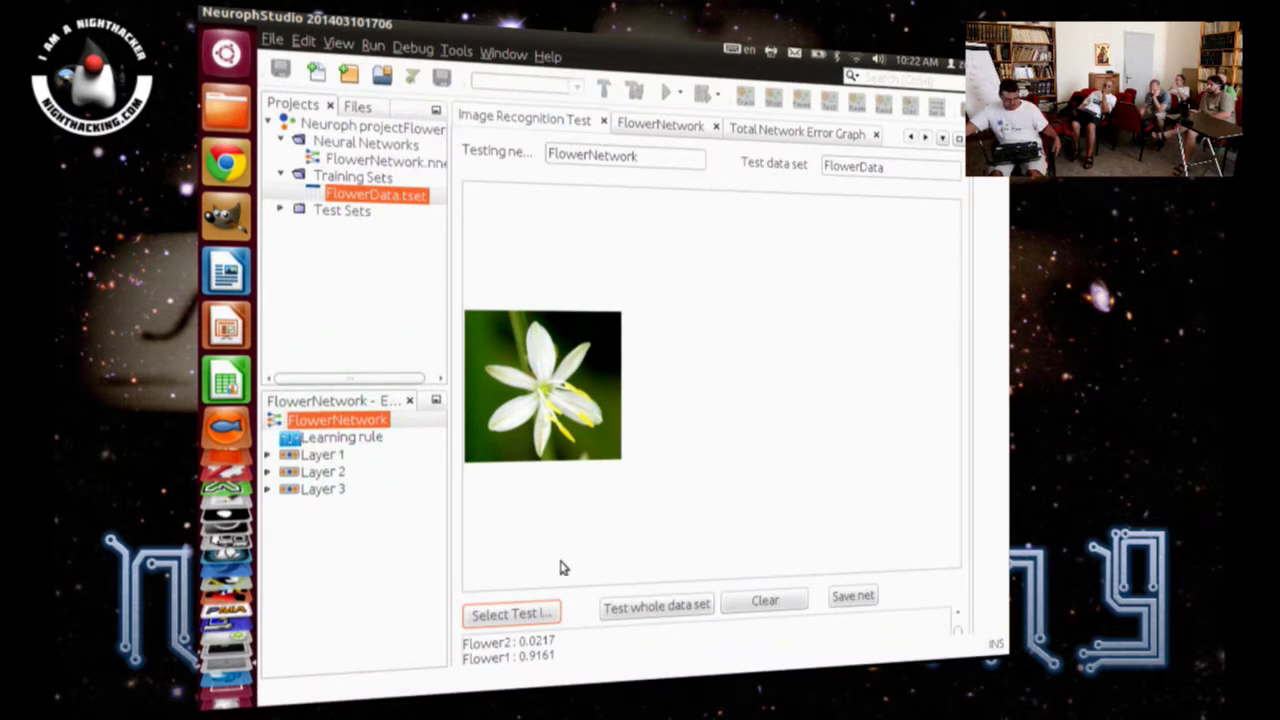
Step: Test FlowerNetwork with the image Flower2.jpg from the flowers folder
click(557, 645)
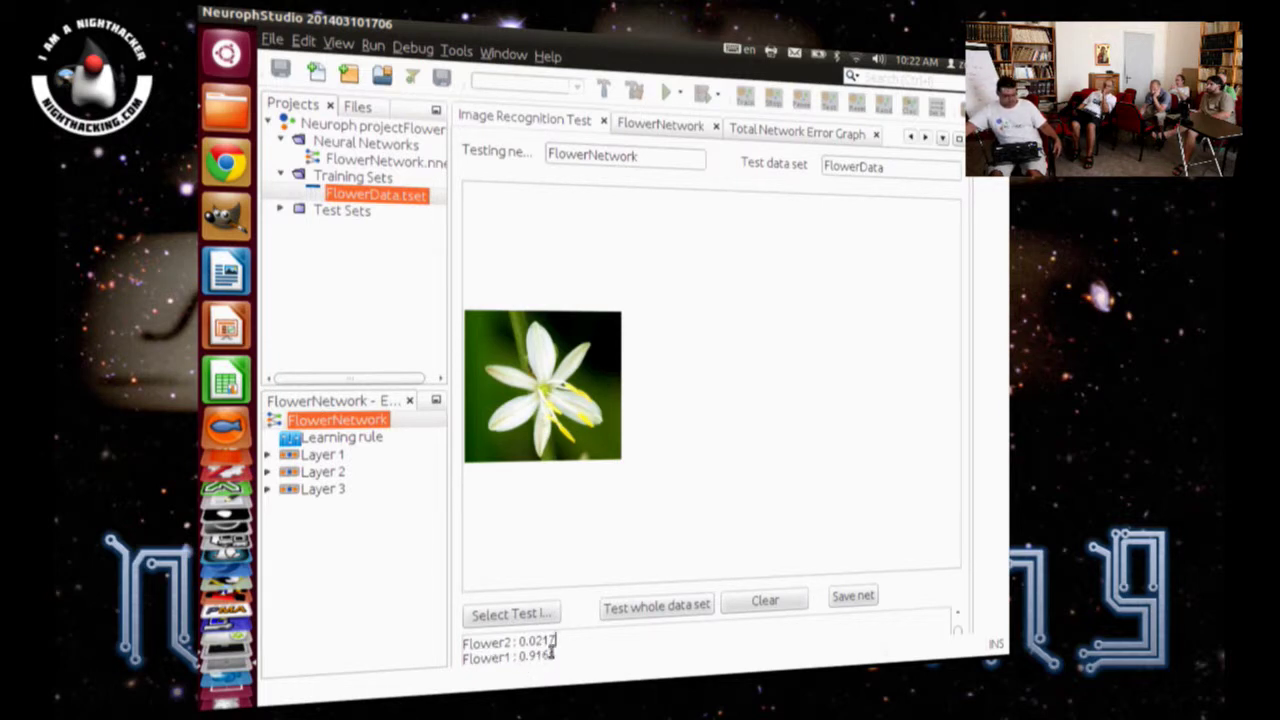
click(530, 614)
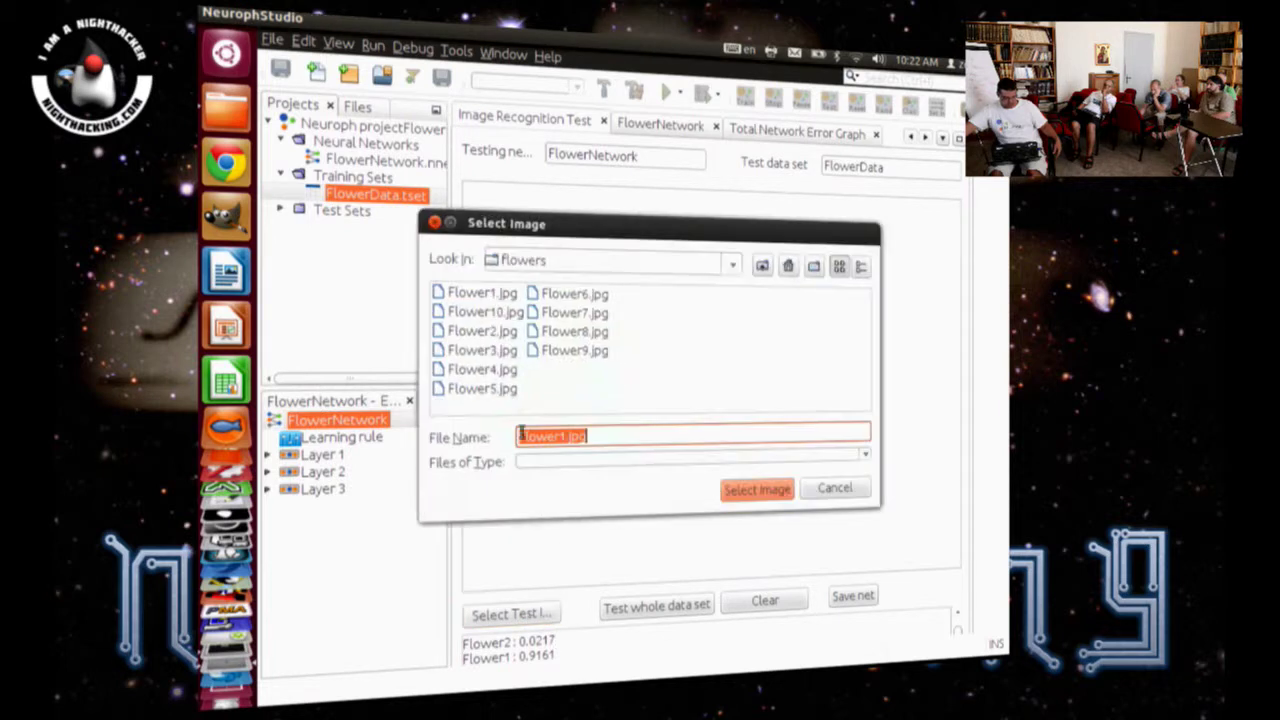
double_click(487, 341)
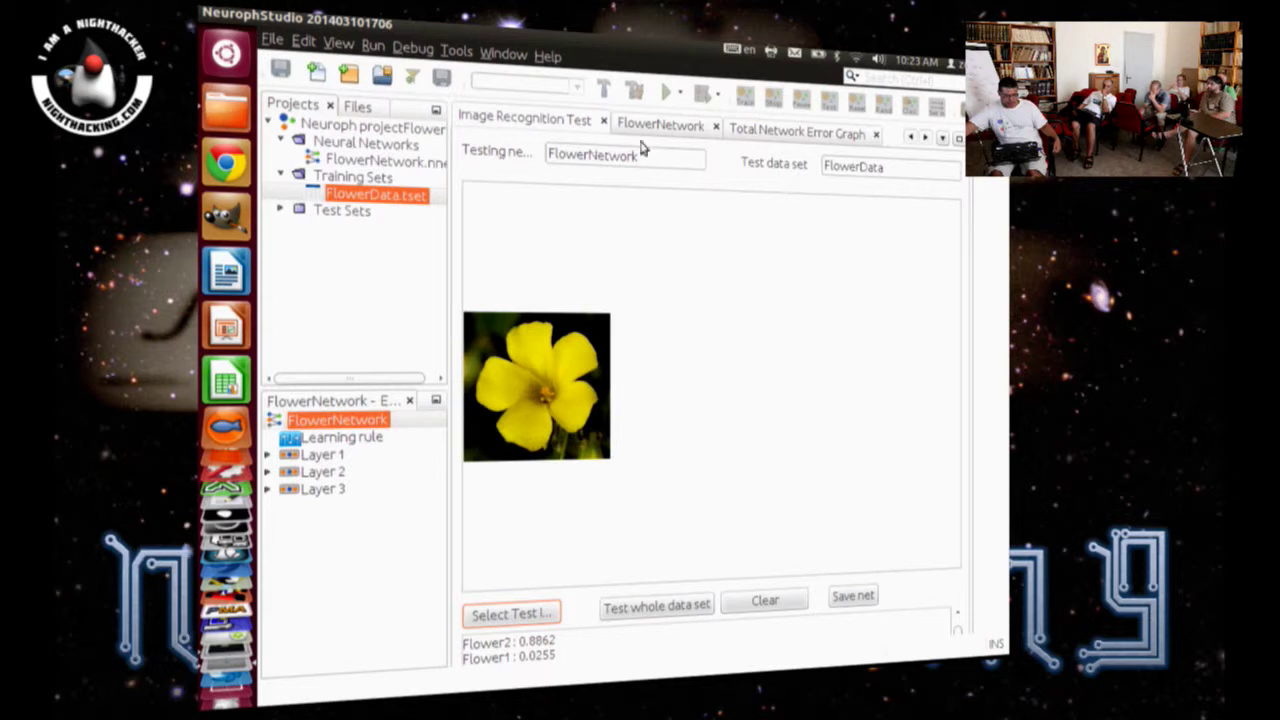
Step: Calculate FlowerNetwork in its graph view and inspect the activations of the hidden and output neurons for the Flower2 image
click(660, 126)
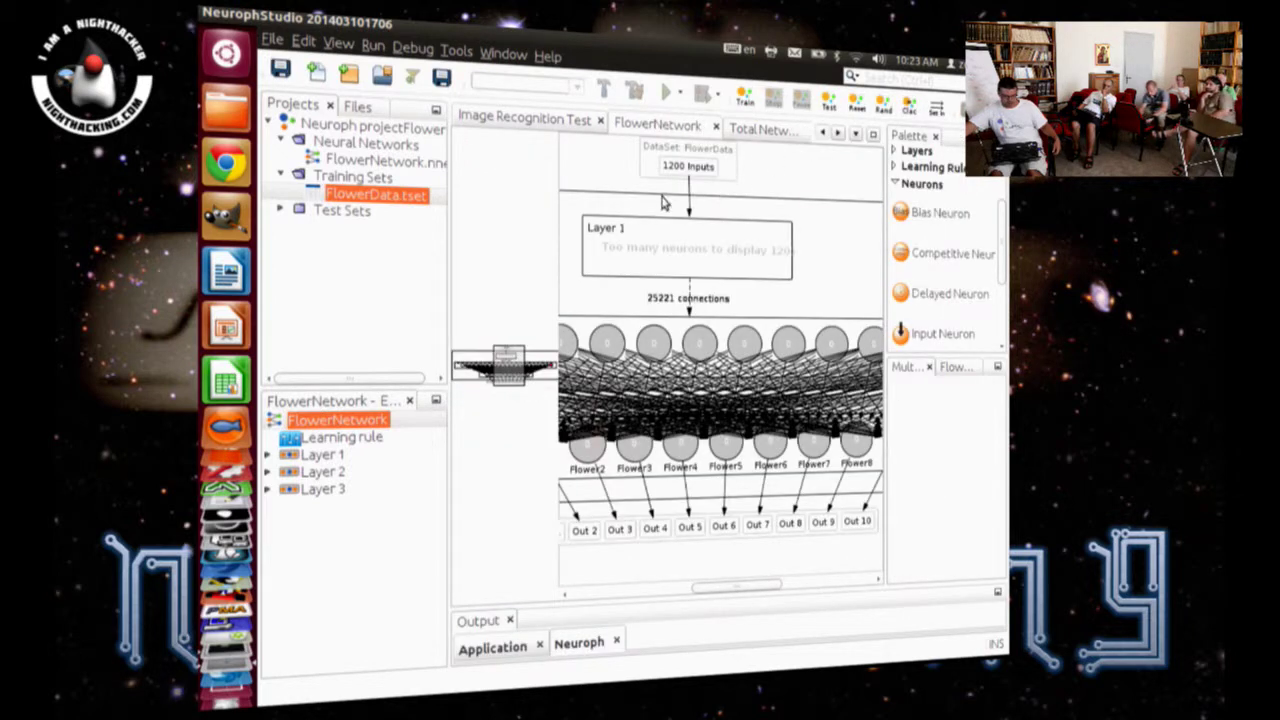
click(910, 110)
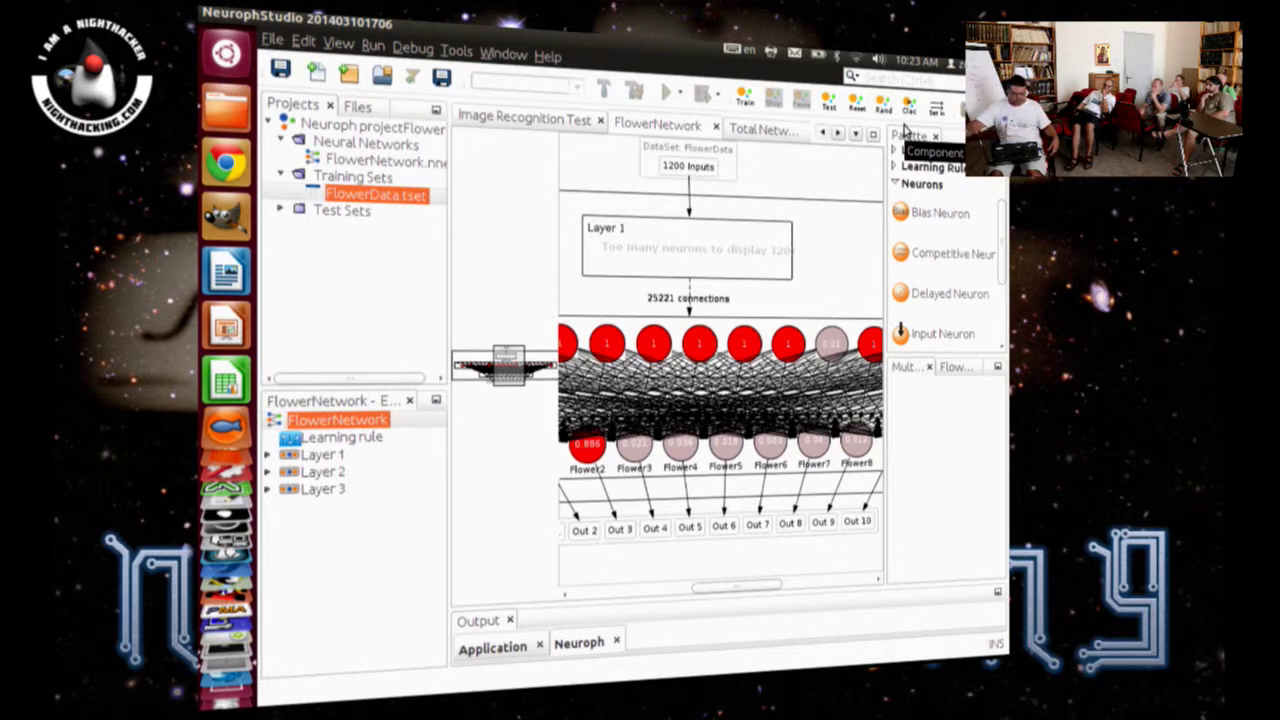
drag(737, 589, 705, 589)
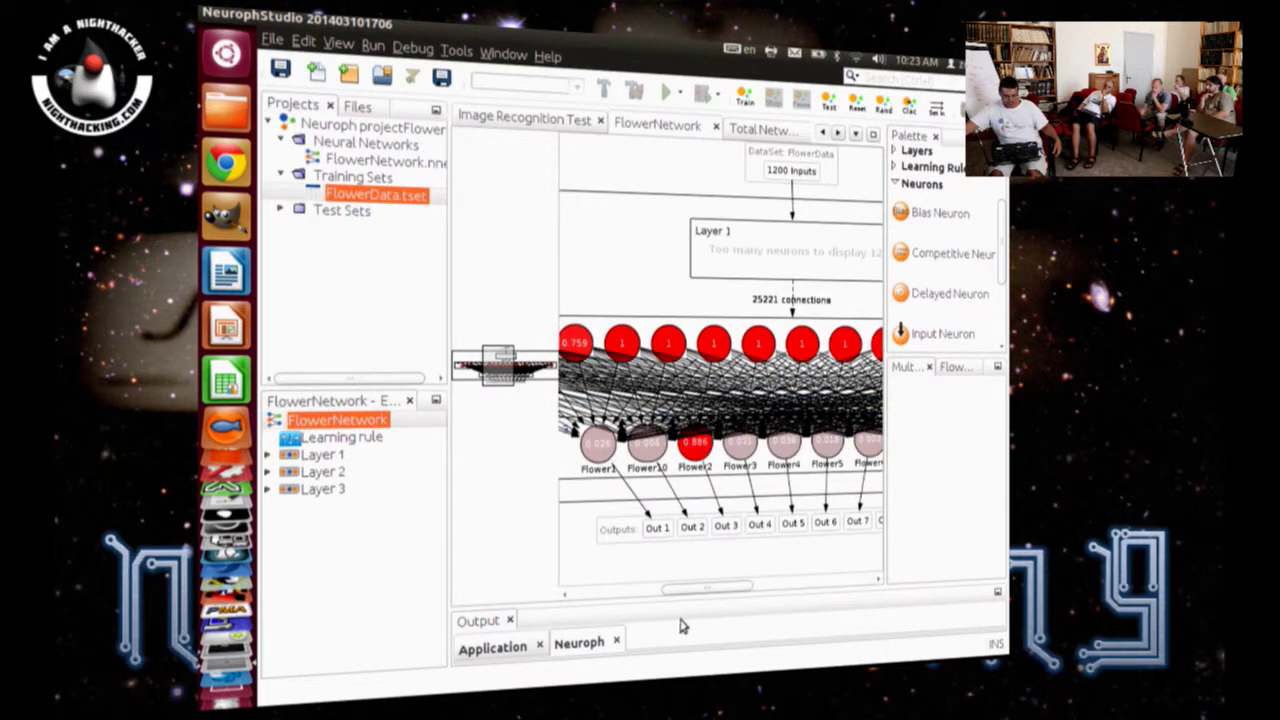
drag(695, 591, 720, 571)
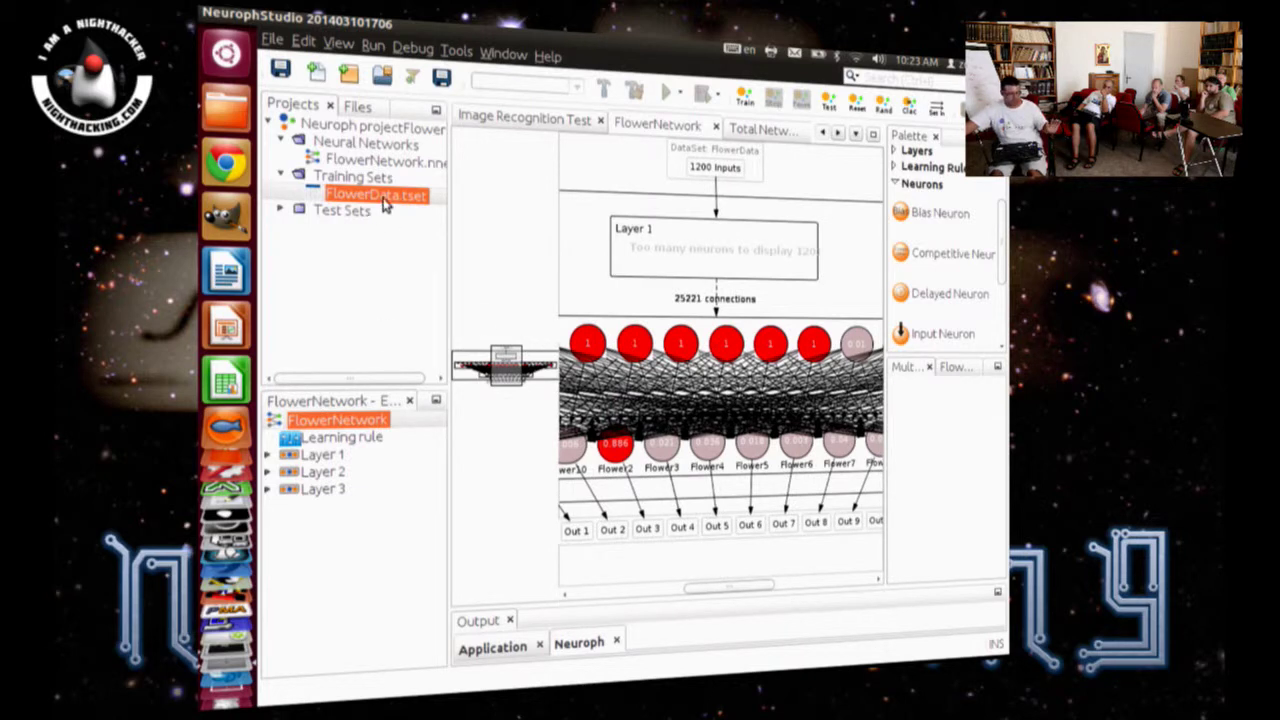
Step: Select FlowerNetwork.nnet in the project and save the trained network
click(360, 163)
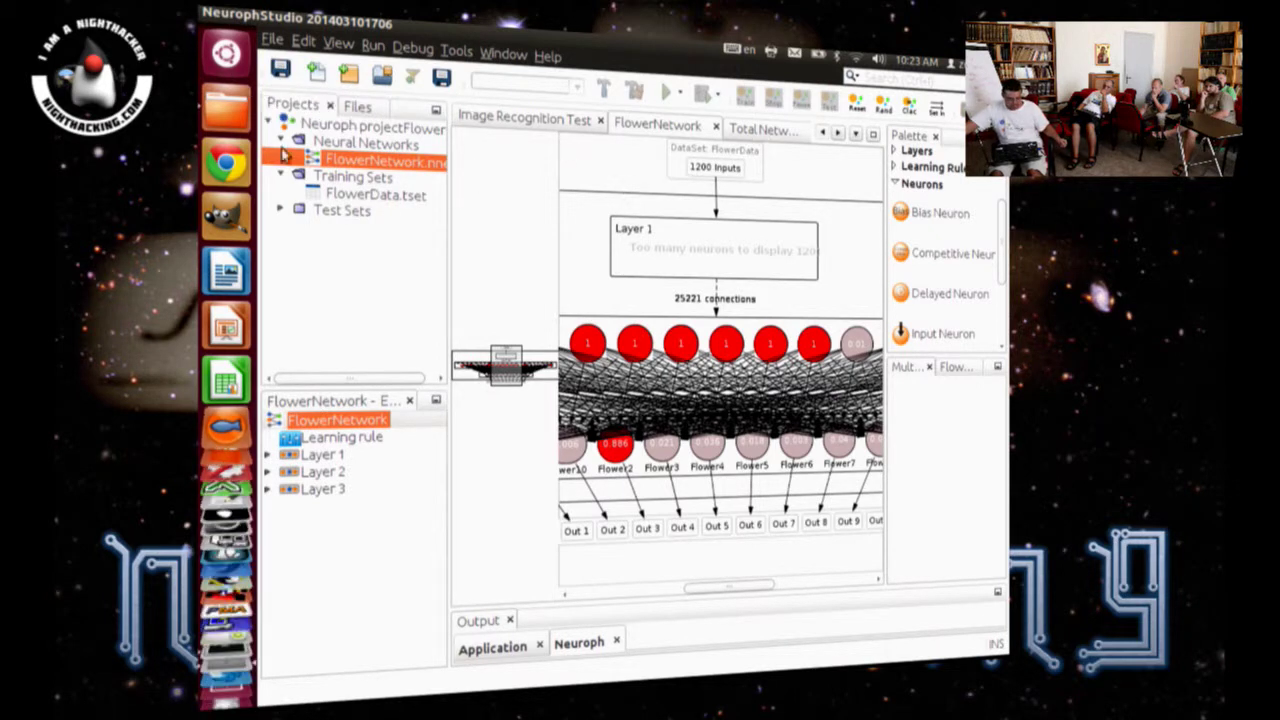
click(279, 72)
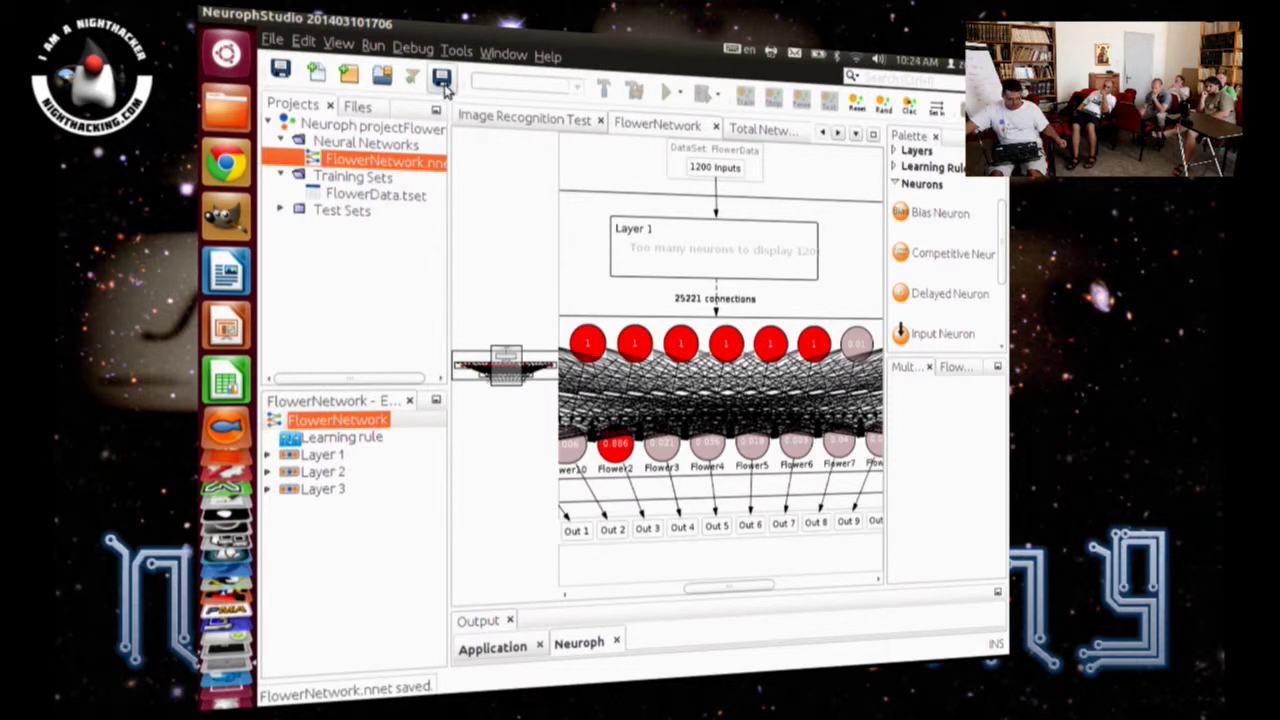
click(311, 68)
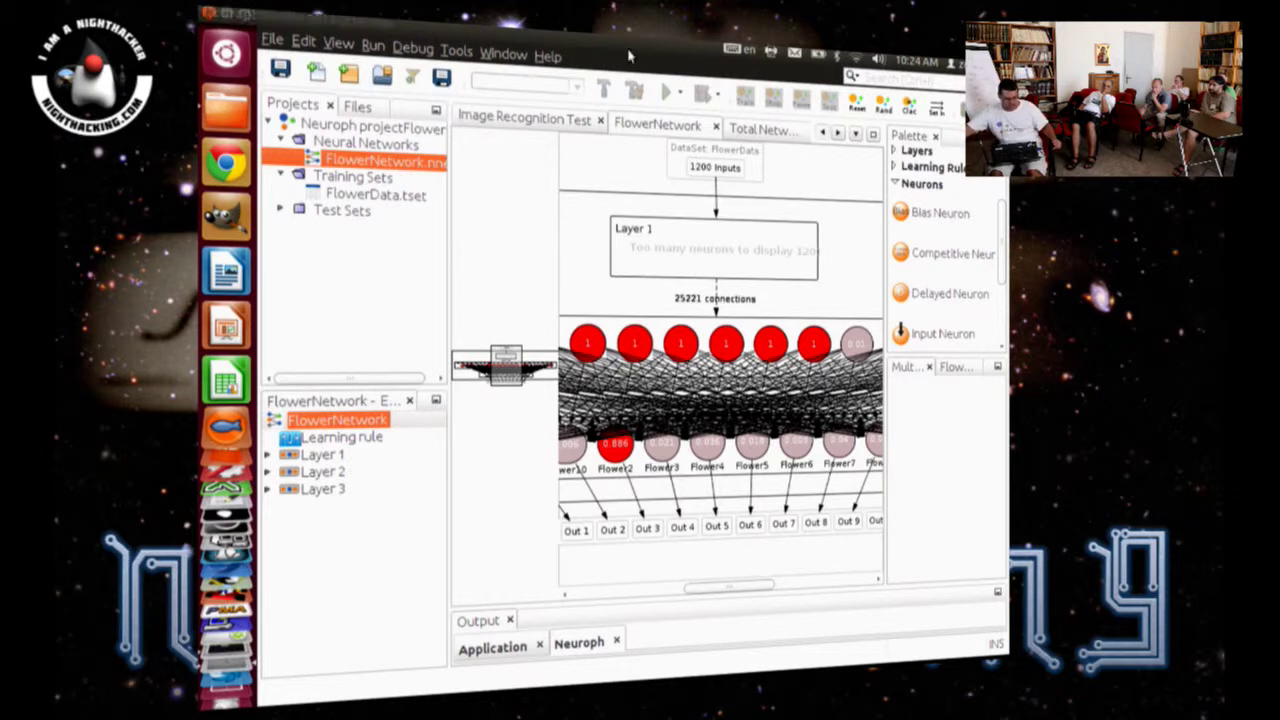
Step: Locate the saved FlowerNetwork.nnet inside the Neural Networks folder in the file view of the flowers project
click(548, 57)
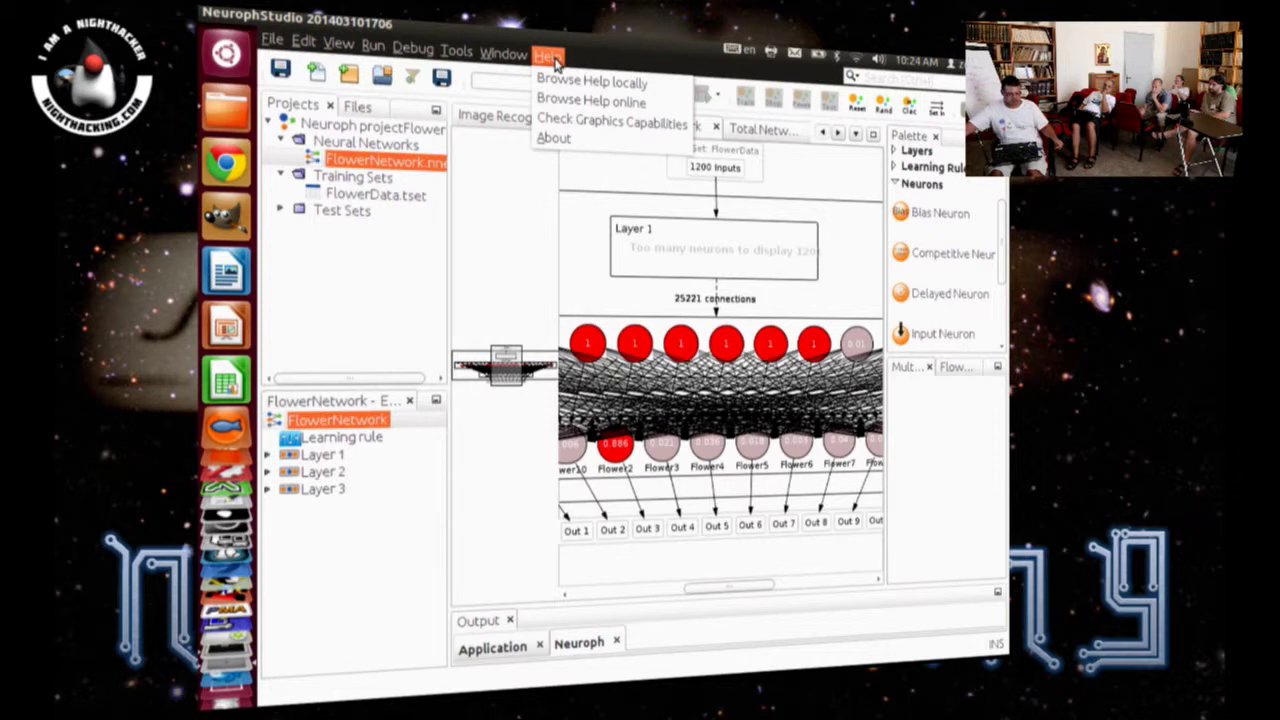
key(Escape)
click(271, 122)
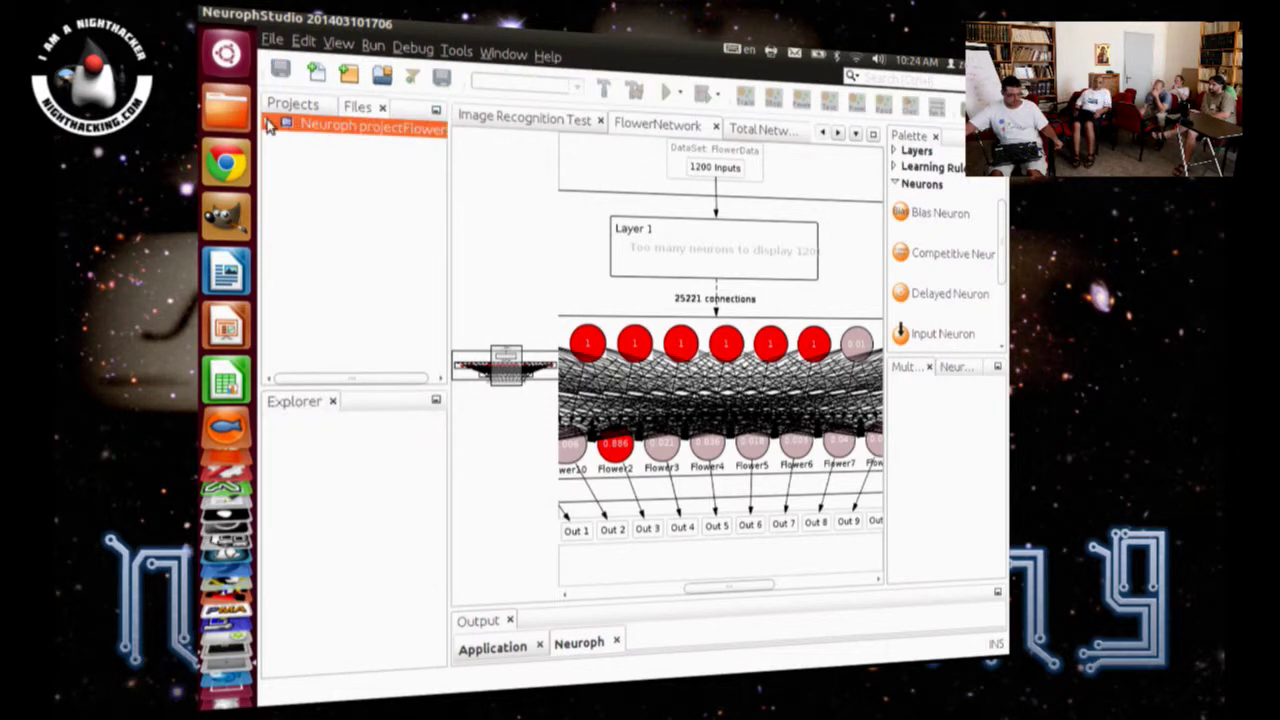
click(273, 122)
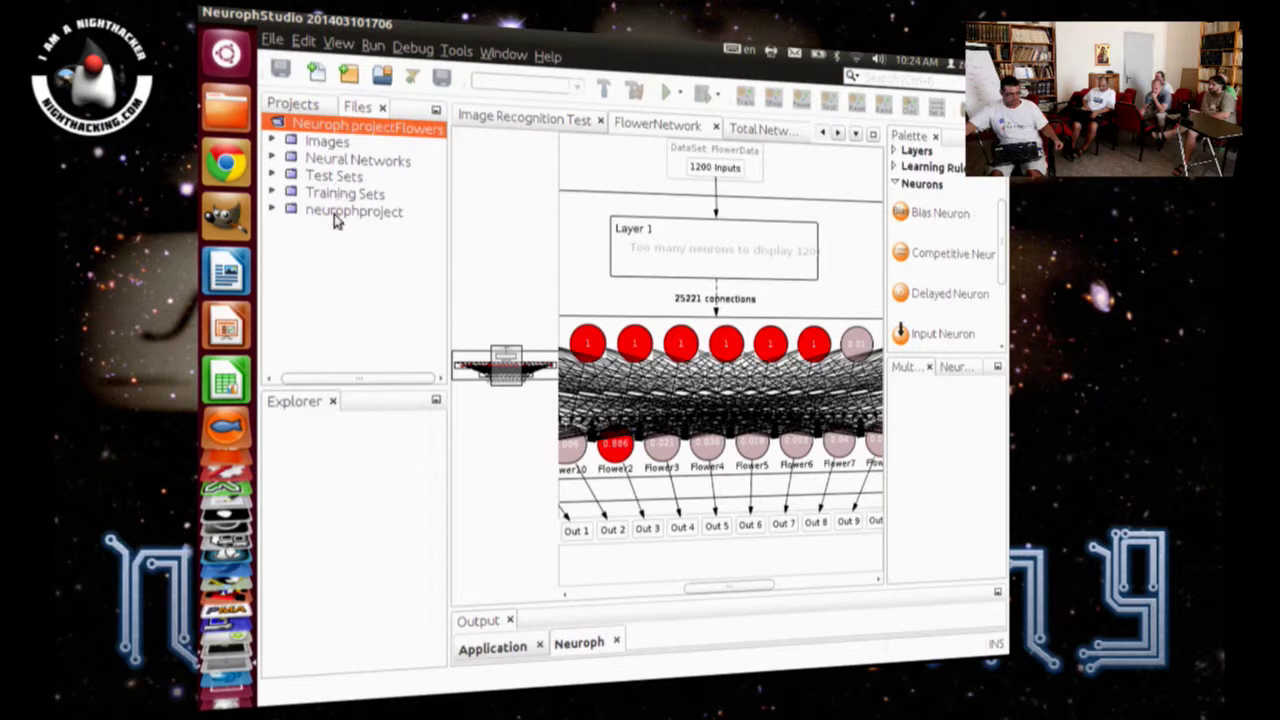
click(274, 159)
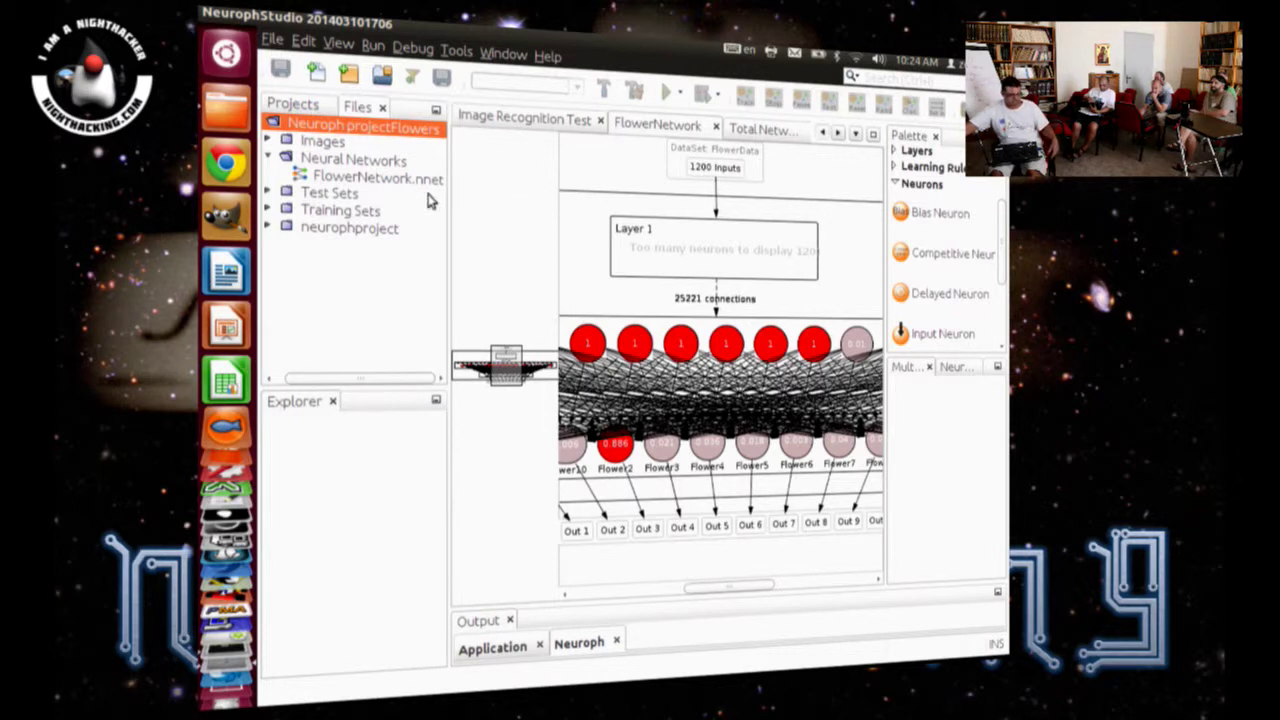
click(394, 180)
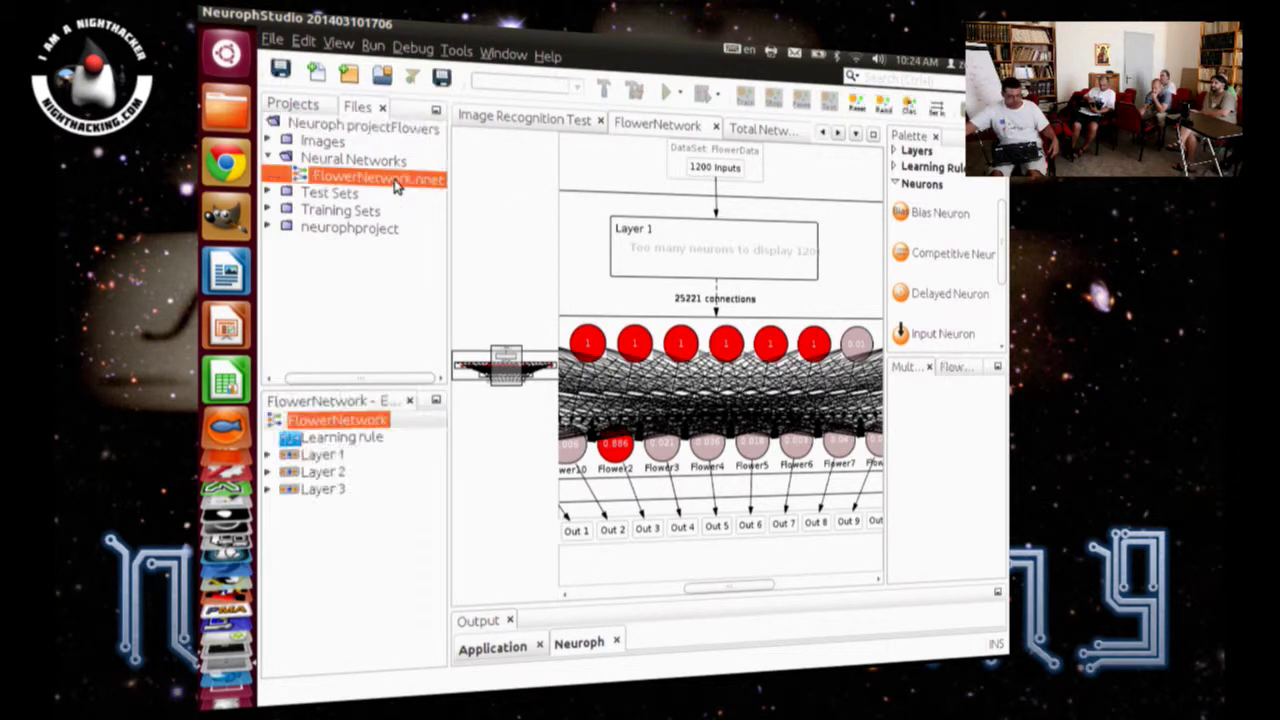
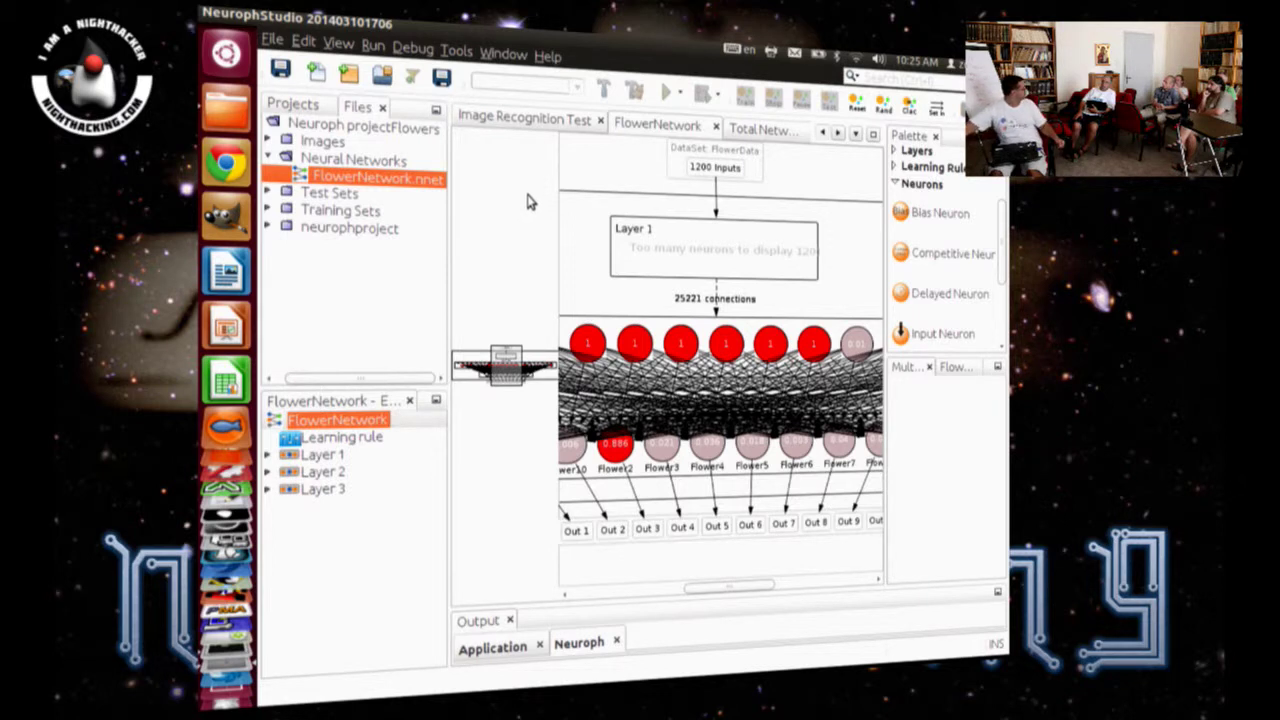
Step: Copy the ImageRecognitionSample code, including its imports, from the Image Recognition how-to in the local help and close the help window
click(548, 57)
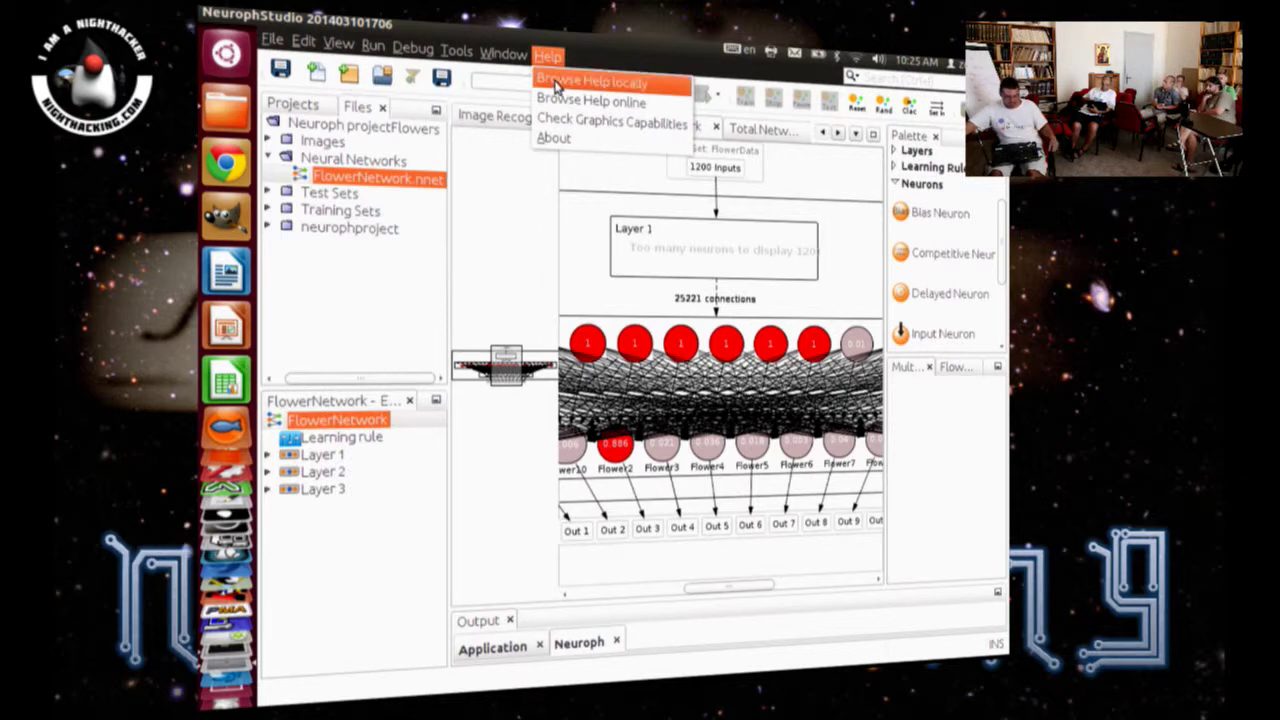
click(573, 84)
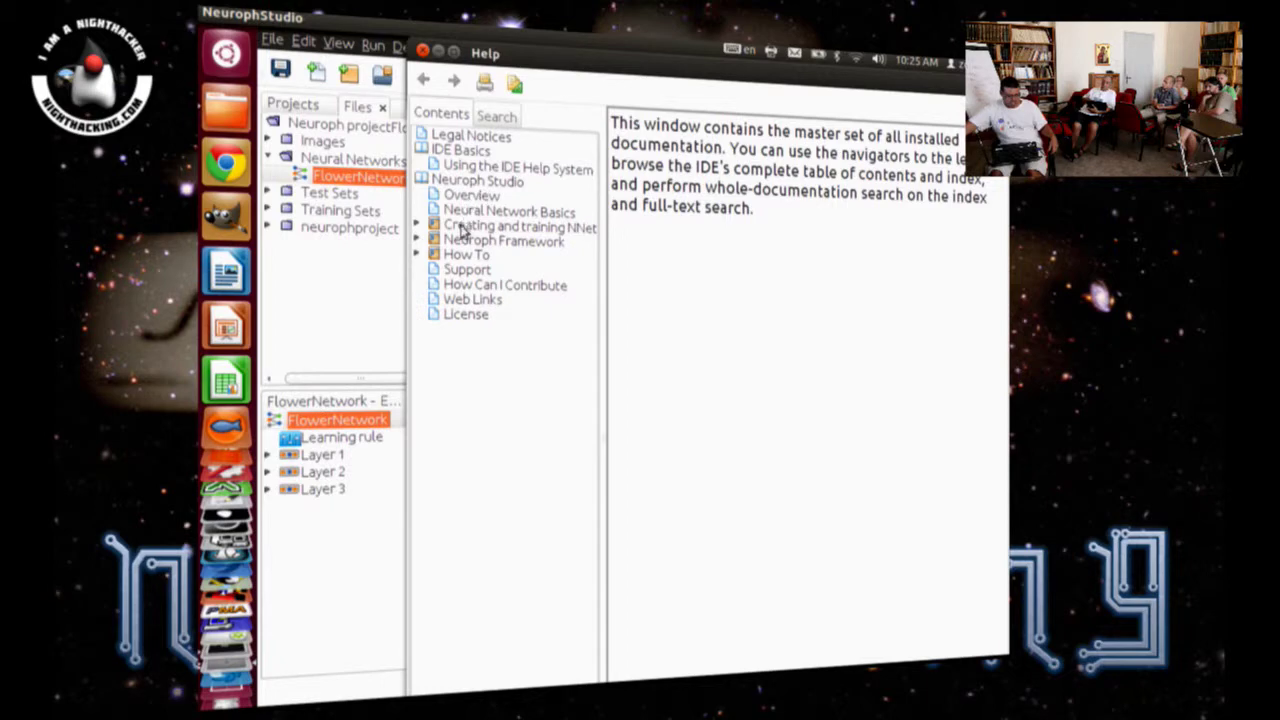
double_click(460, 256)
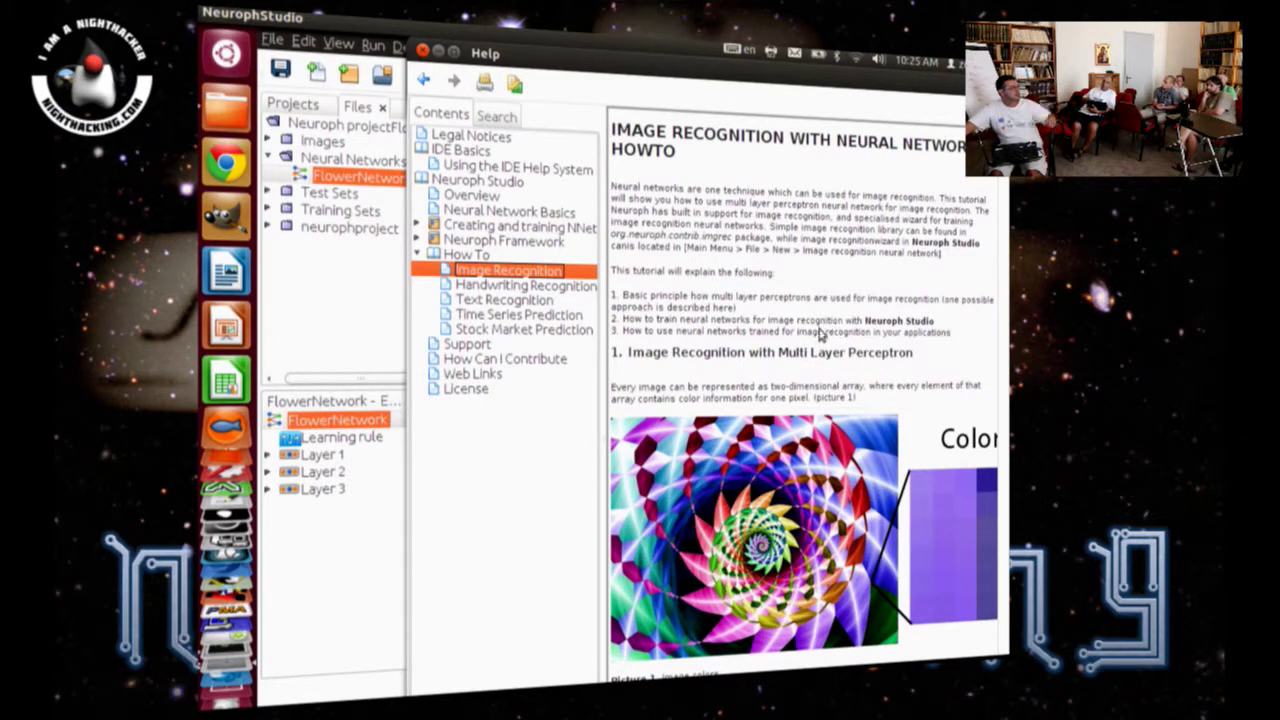
scroll(845, 348, down, 10)
scroll(775, 398, down, 15)
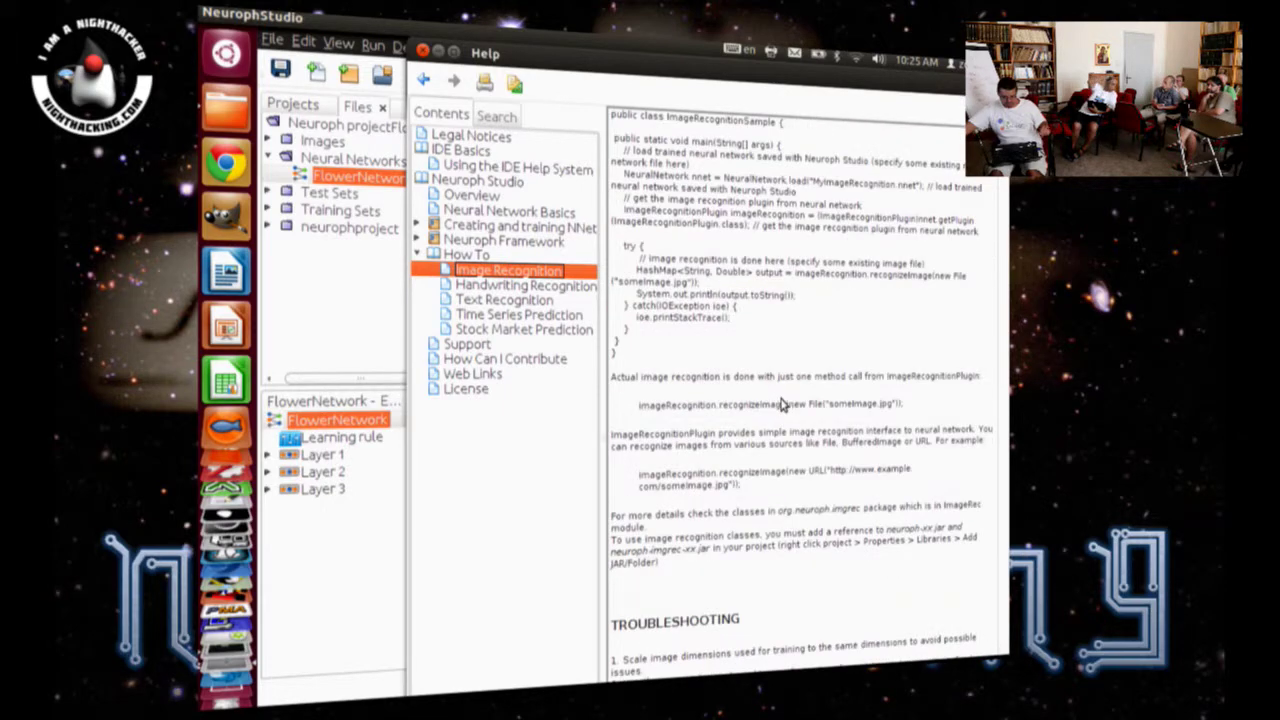
scroll(783, 403, up, 4)
drag(618, 545, 618, 224)
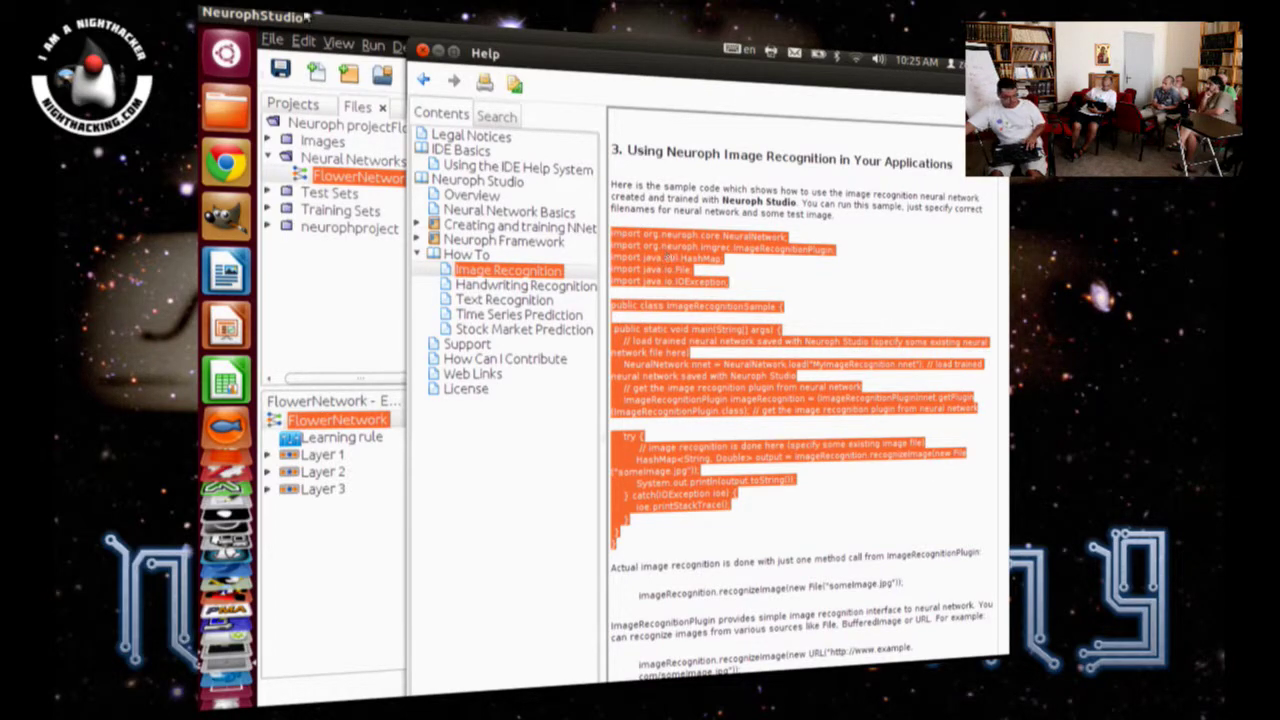
click(422, 50)
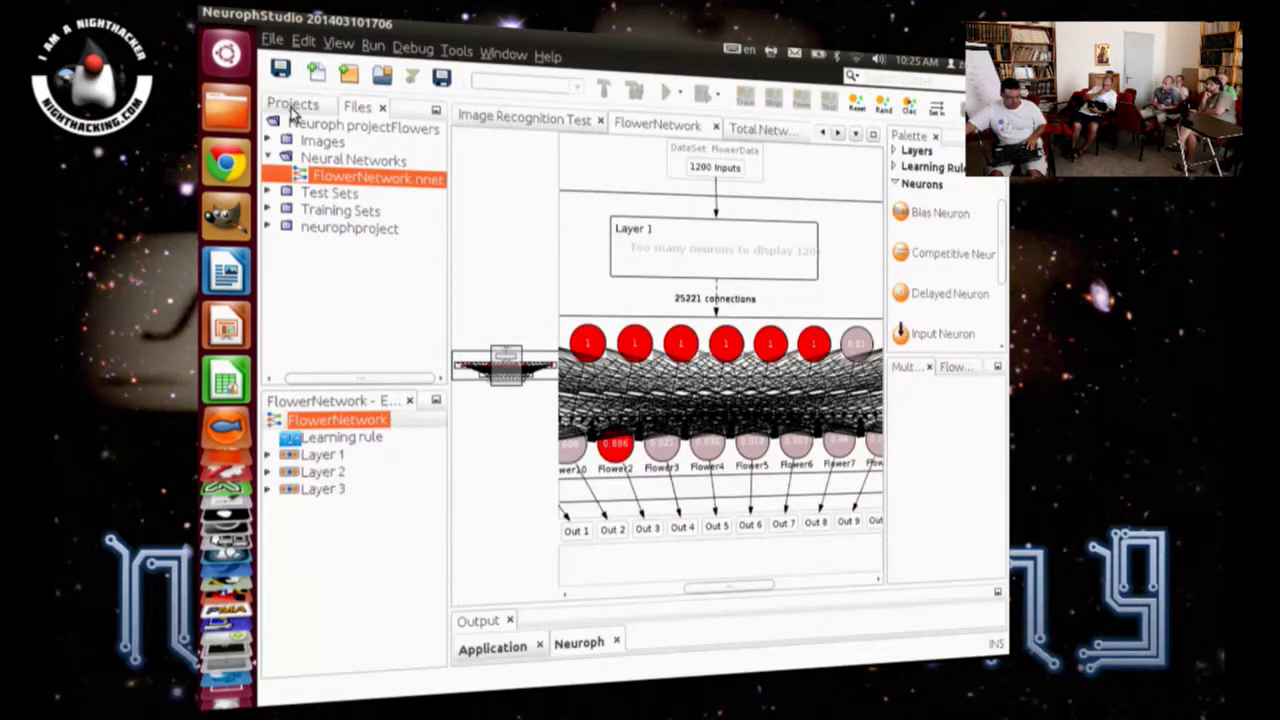
Step: Create a Java Application project named NeurophImageRec with a main class, and collapse the Neuroph flowers project in the project tree
click(292, 106)
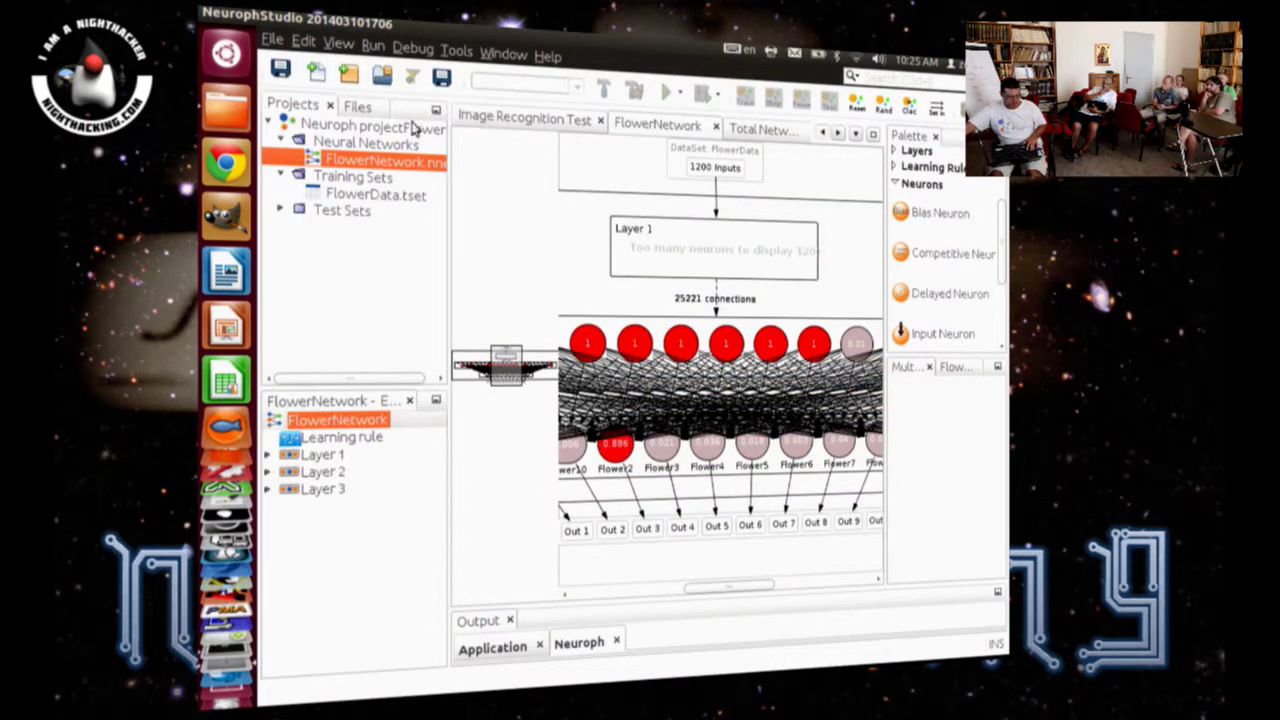
click(352, 77)
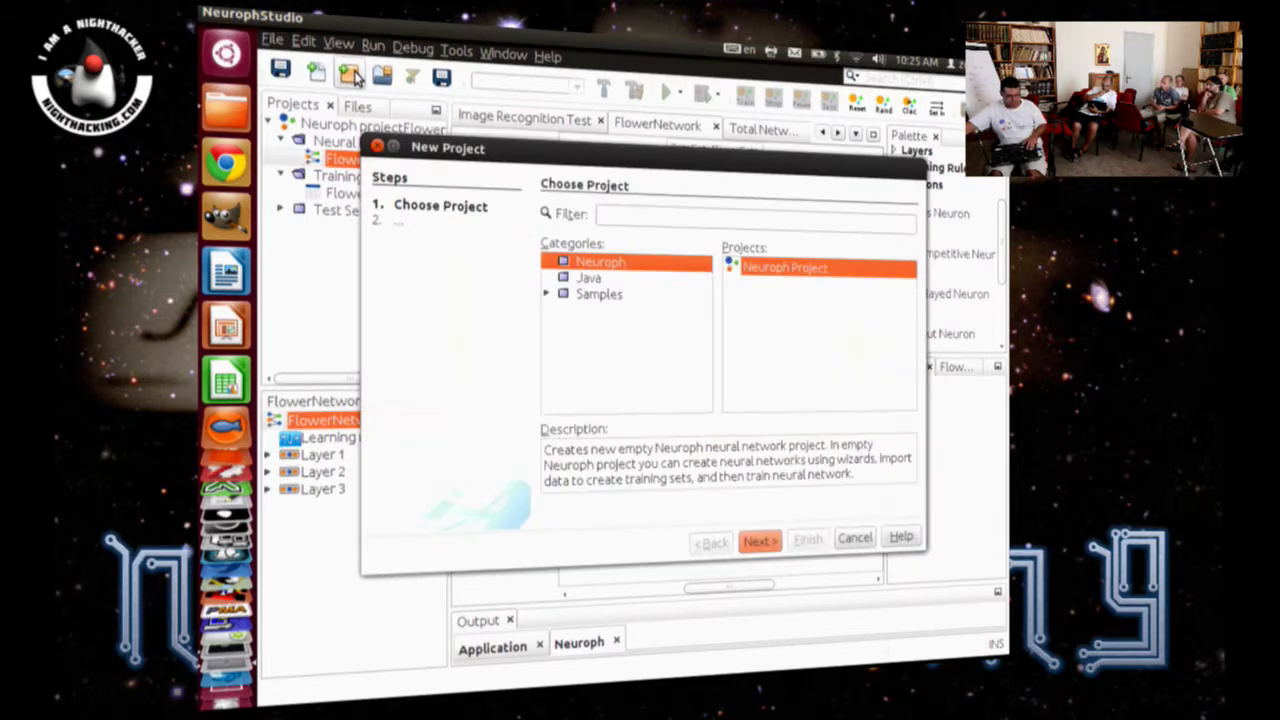
click(600, 281)
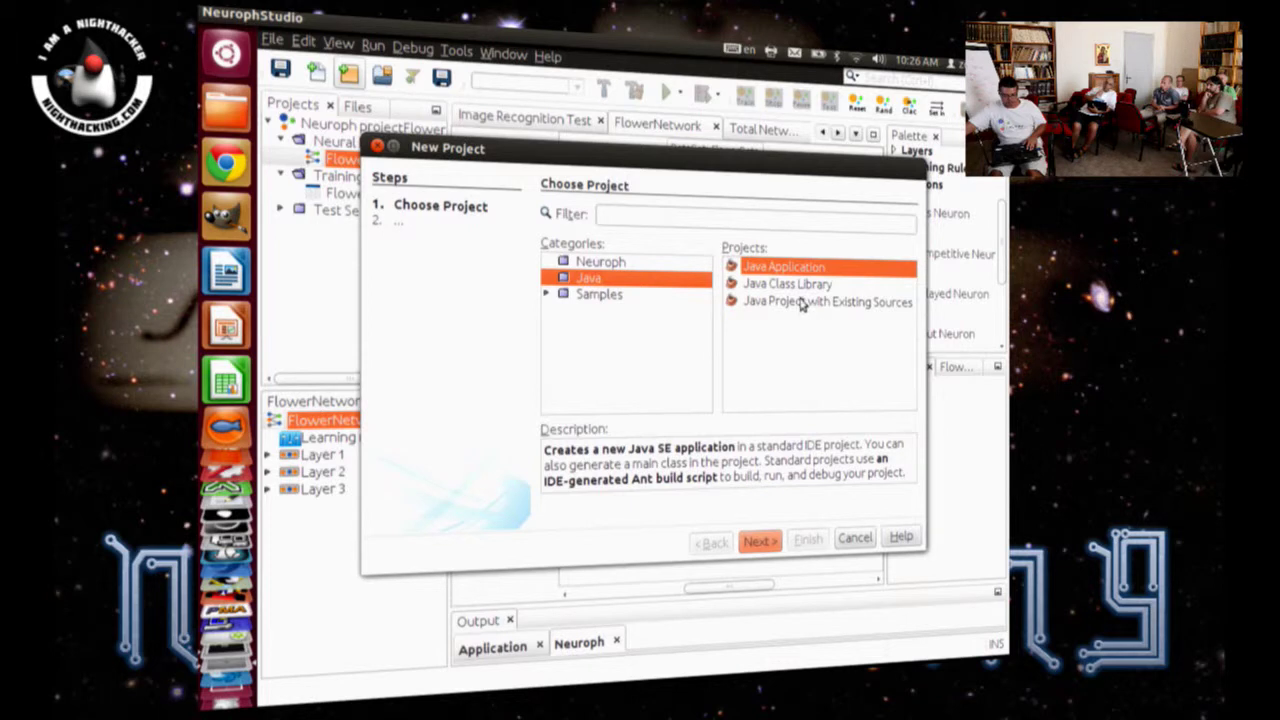
click(801, 268)
click(757, 543)
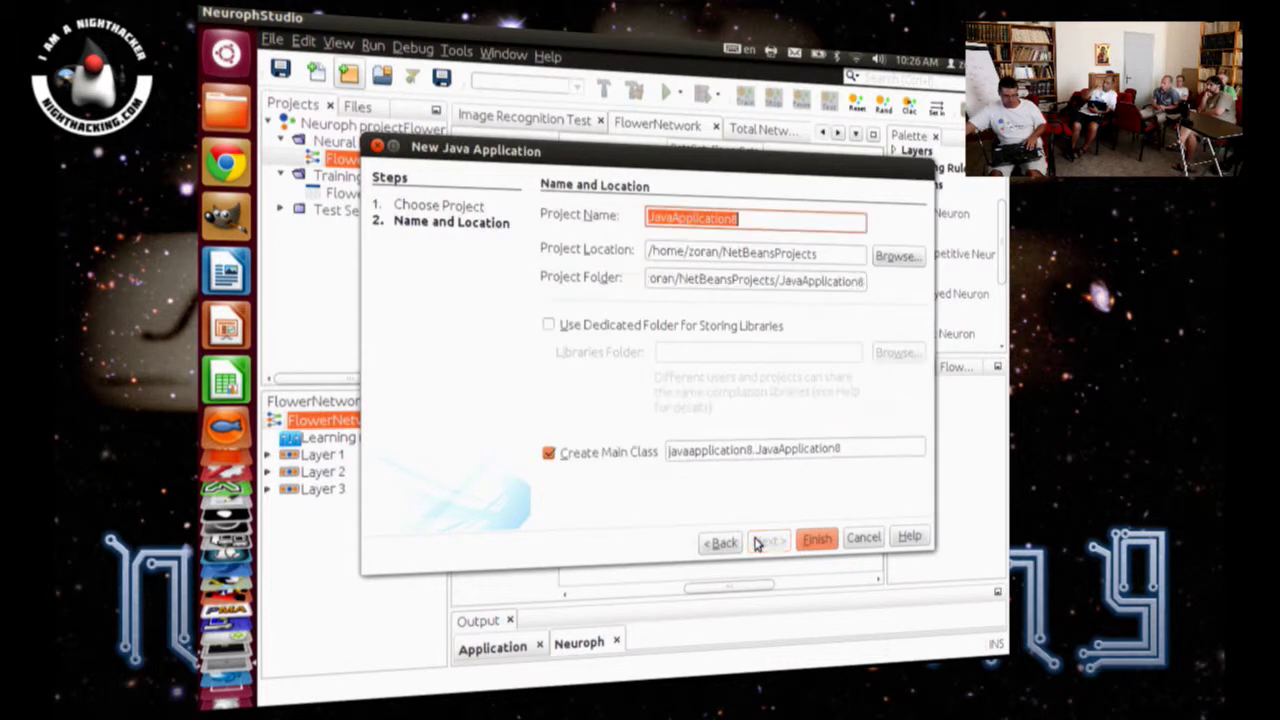
text(N)
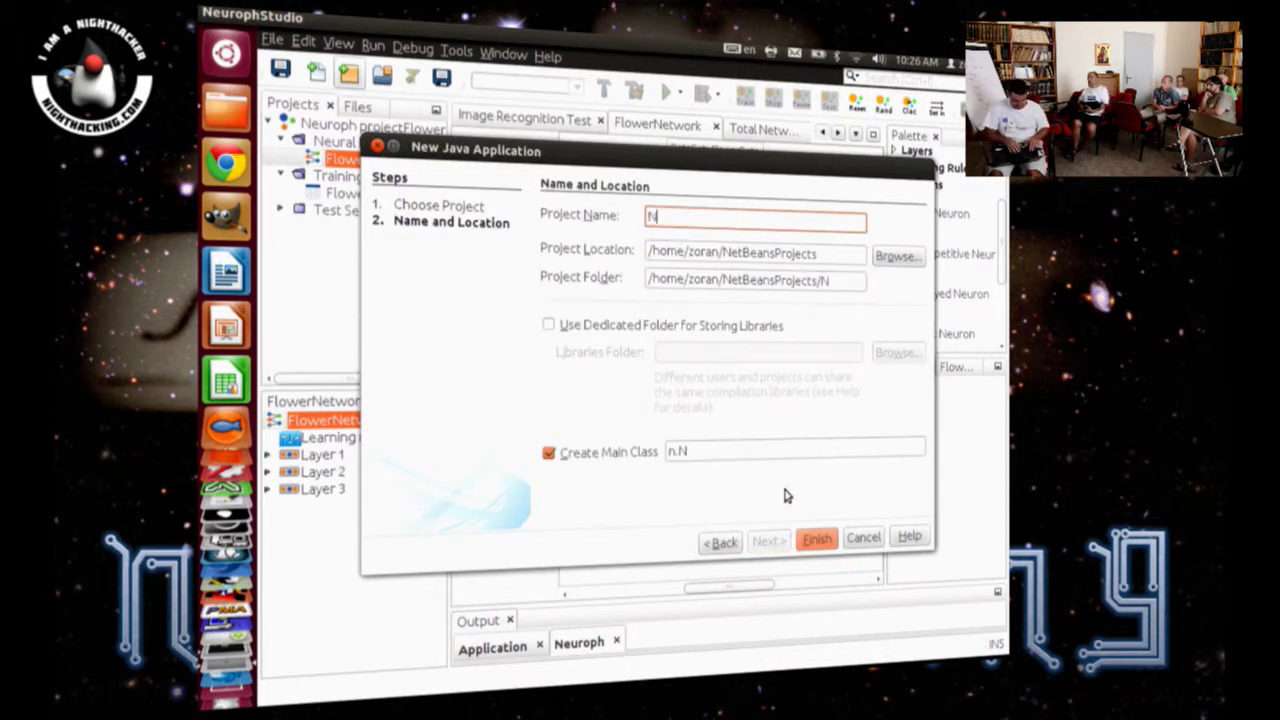
text(europhImage)
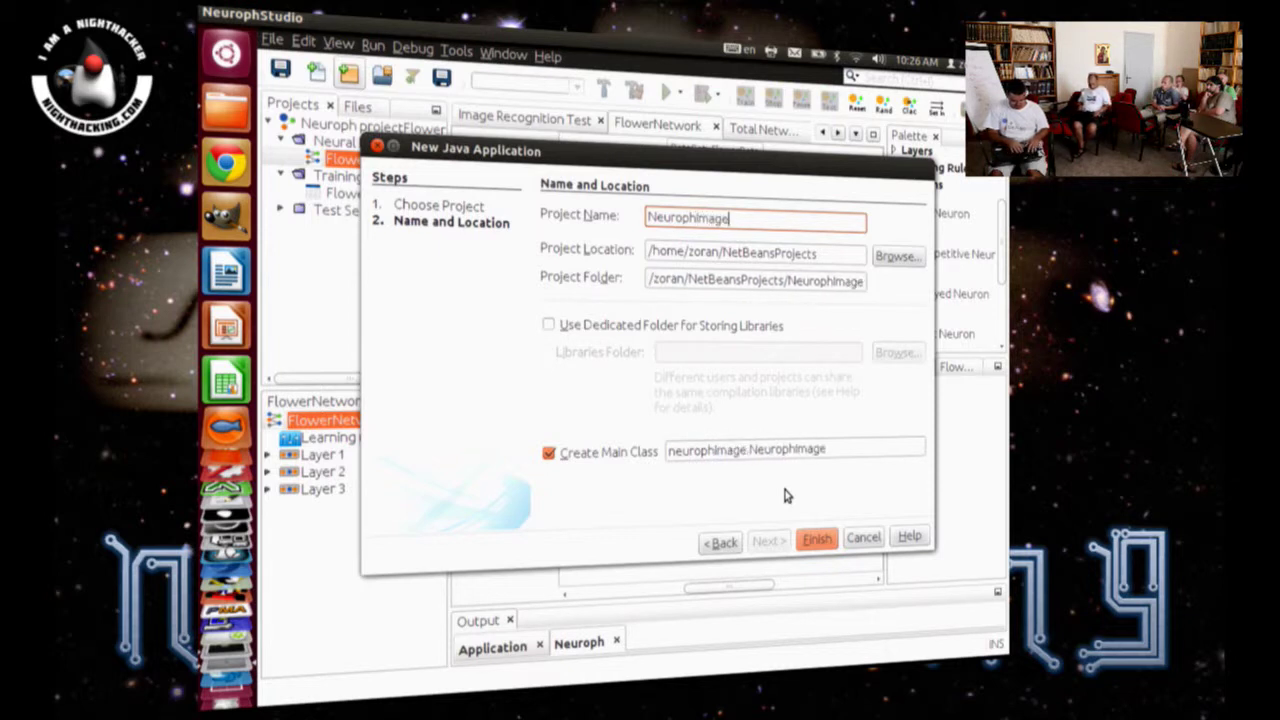
text(Rec)
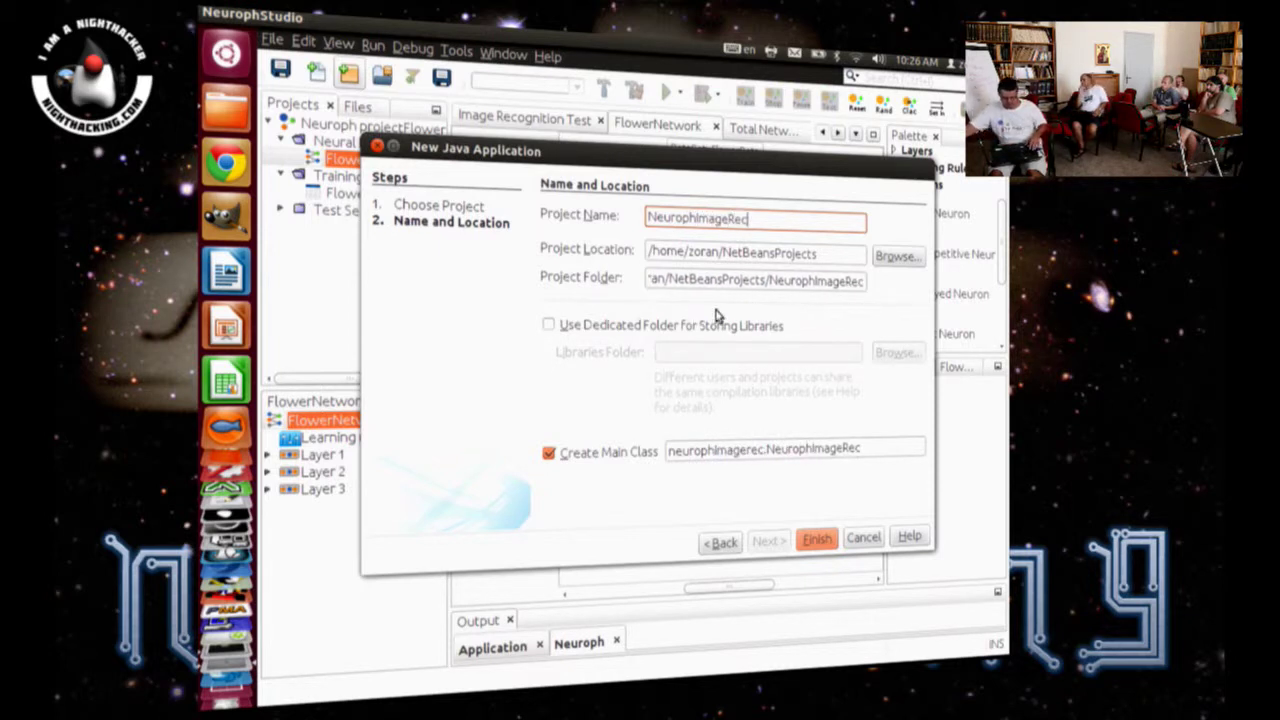
click(816, 539)
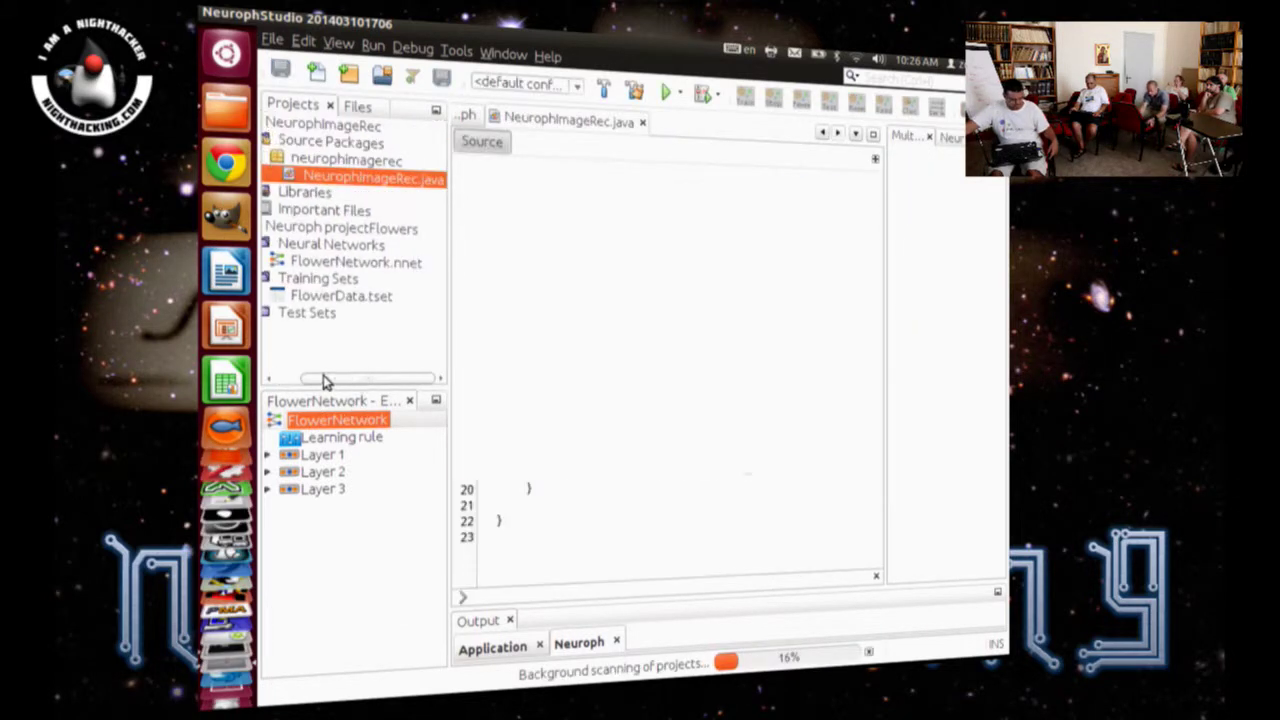
click(268, 228)
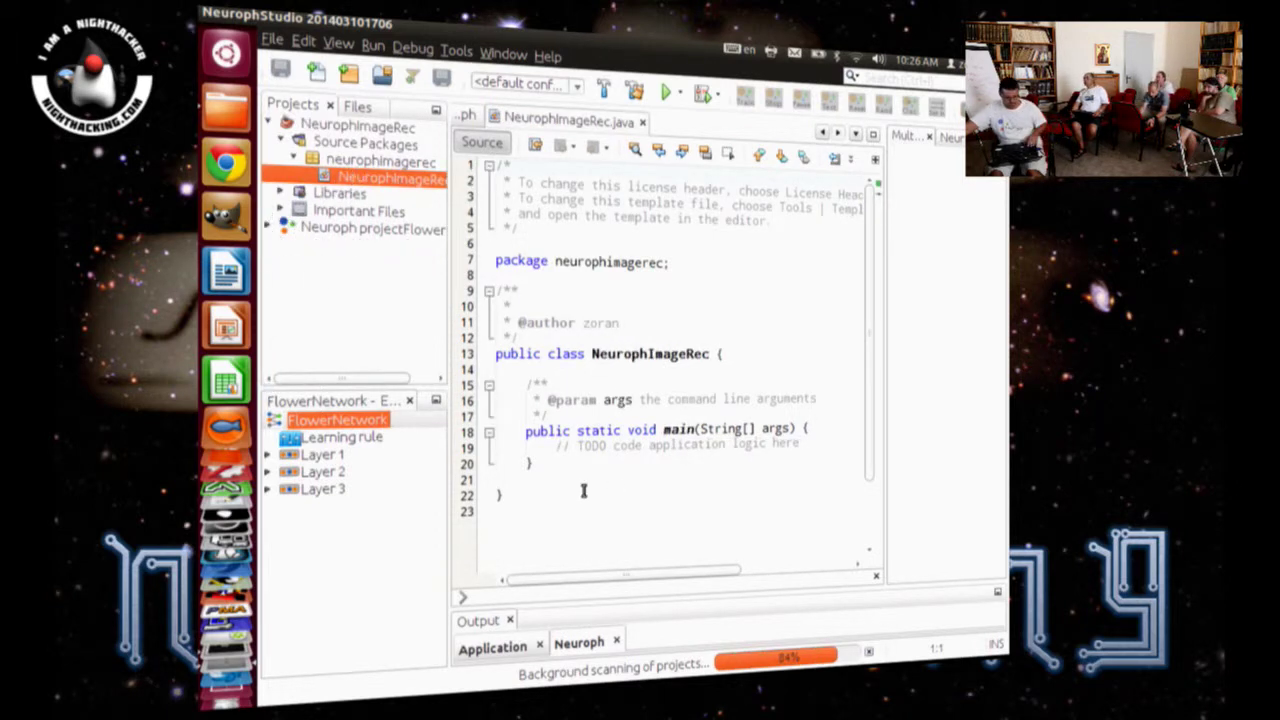
Step: Try to replace the NeurophImageRec class declaration with the copied sample code
drag(501, 494, 470, 363)
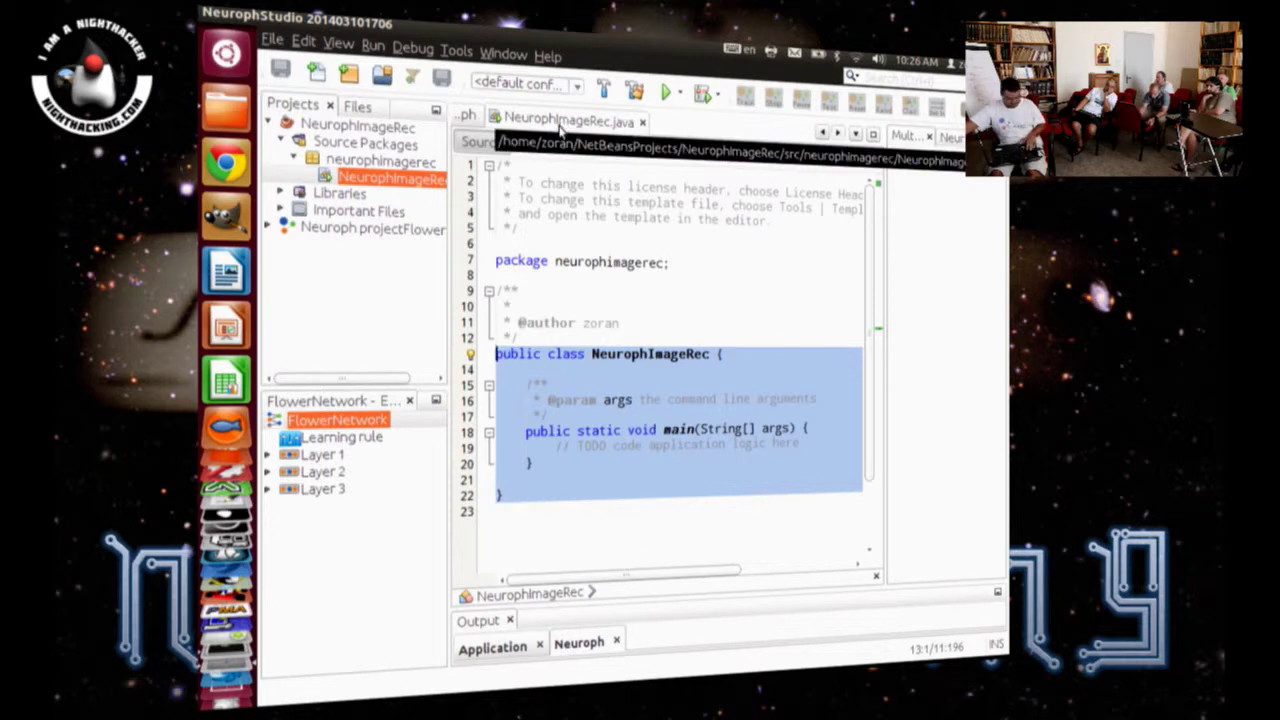
key(ctrl+v)
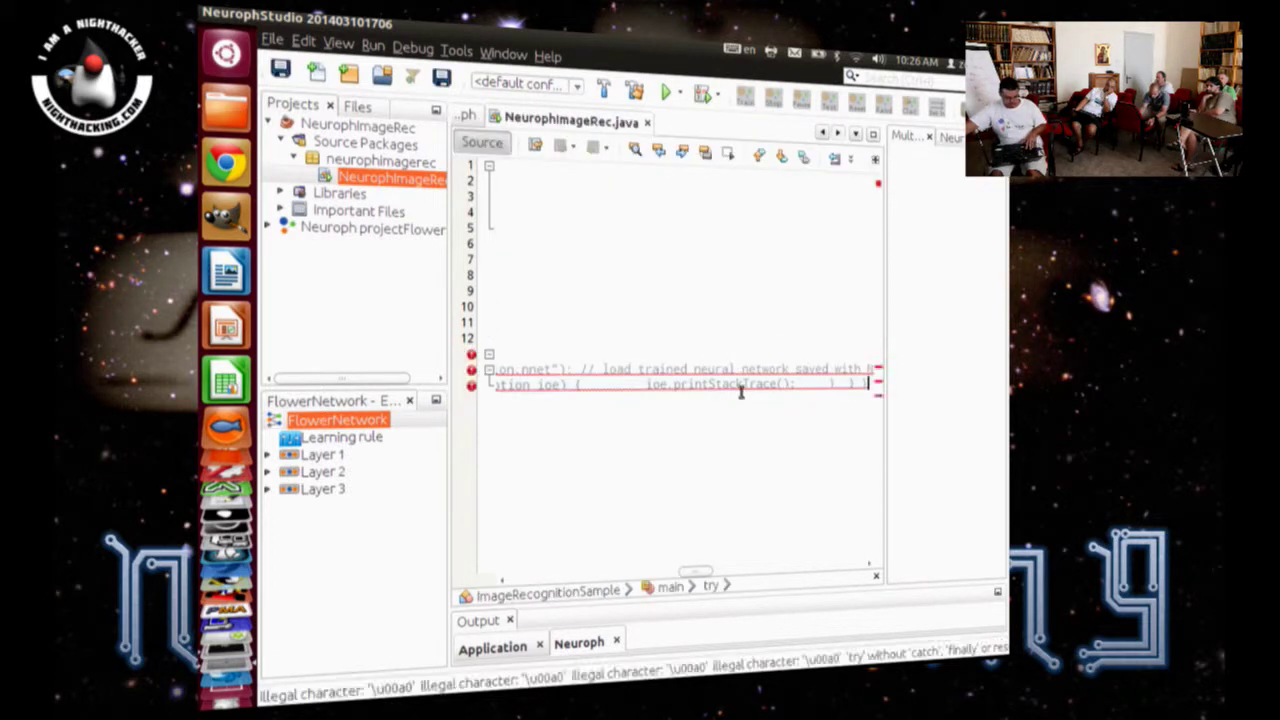
key(Home)
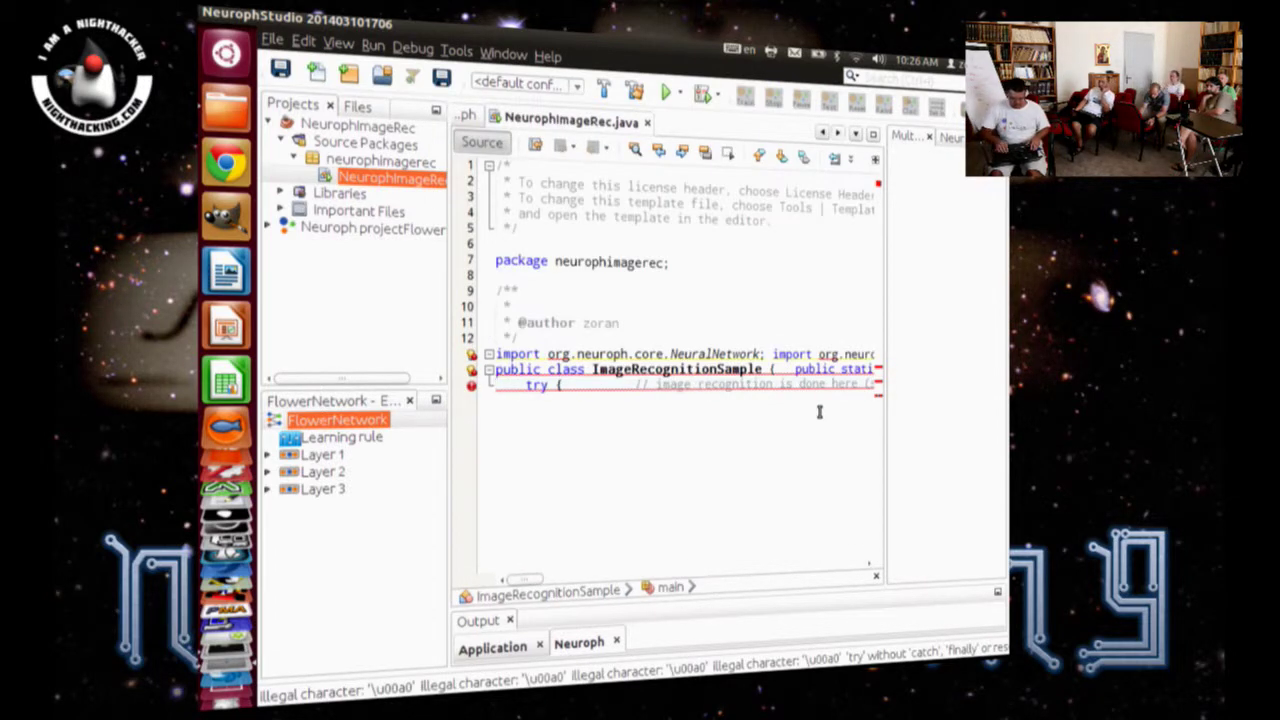
Step: Try a line break after the opening brace of the pasted try block and rejoin the line
key(Right)
key(Right)
key(Right)
key(Right)
key(Right)
key(Right)
key(Right)
key(Right)
key(Right)
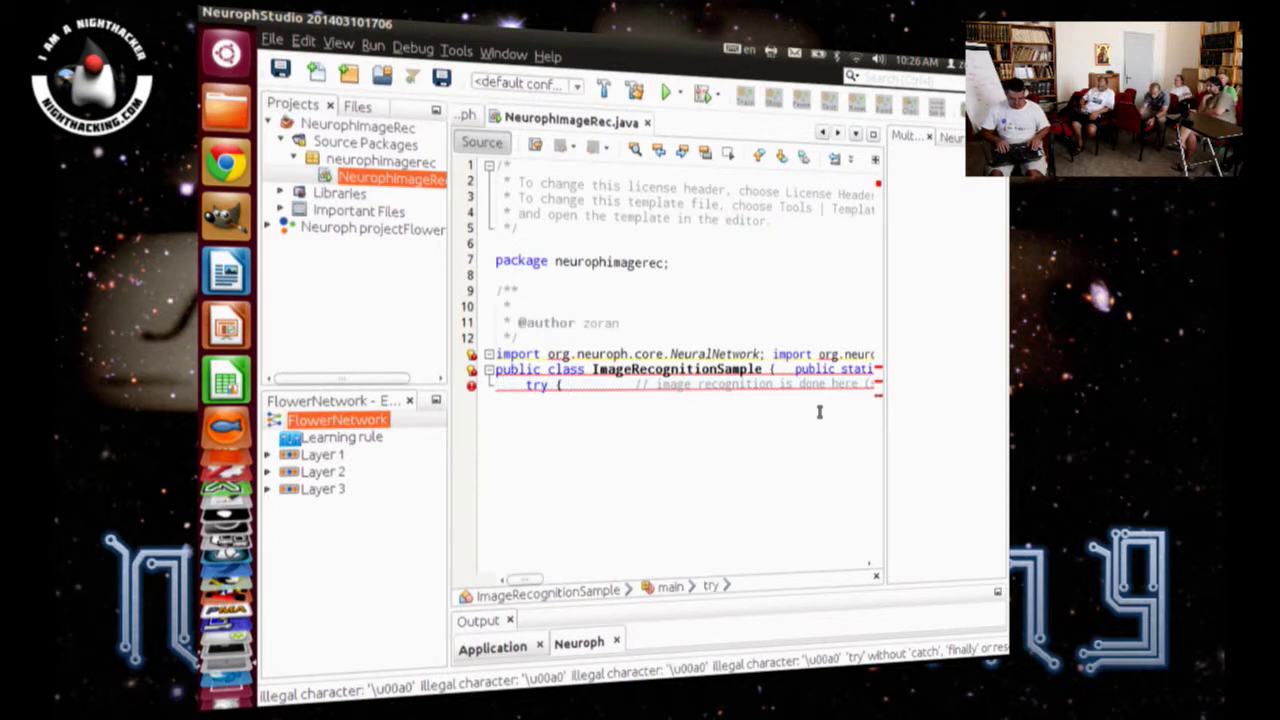
key(Return)
key(Right)
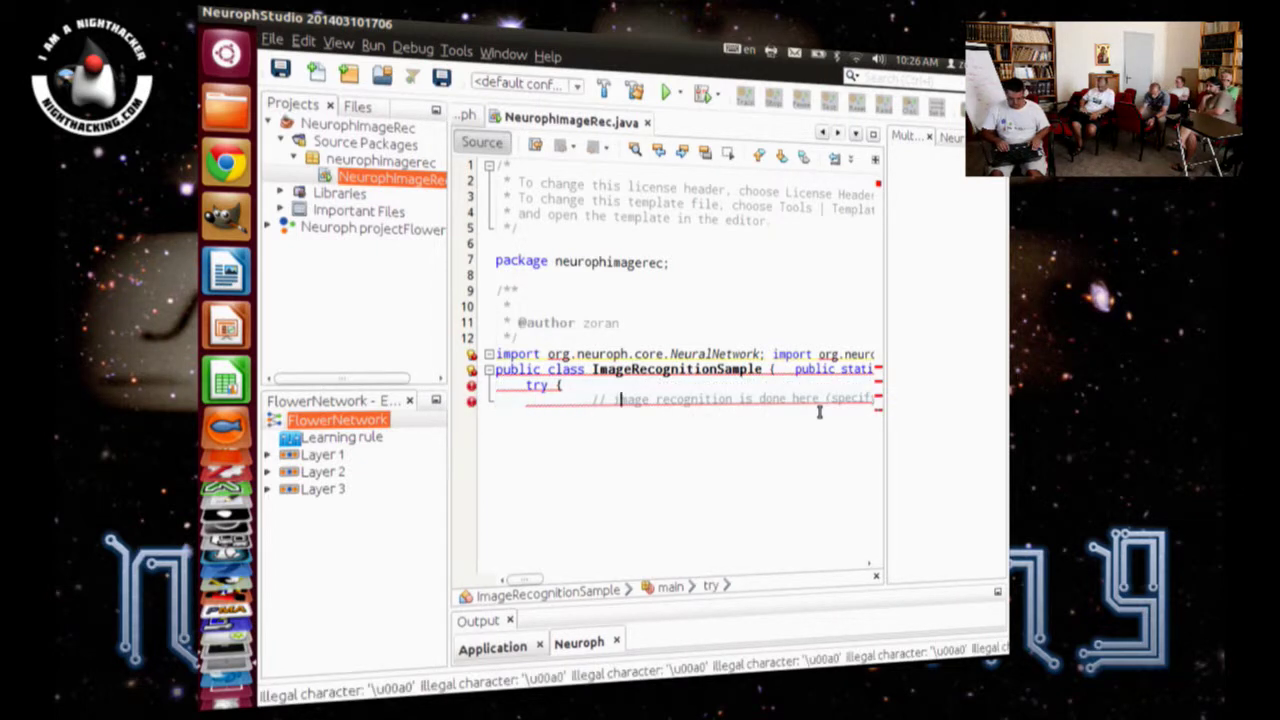
key(Right)
key(Right)
key(Right)
key(Right)
key(Right)
key(Right)
key(Right)
key(Right)
key(Right)
key(Right)
key(Right)
key(Right)
key(Right)
key(Right)
key(Right)
key(Right)
key(Right)
key(Right)
key(Right)
key(Right)
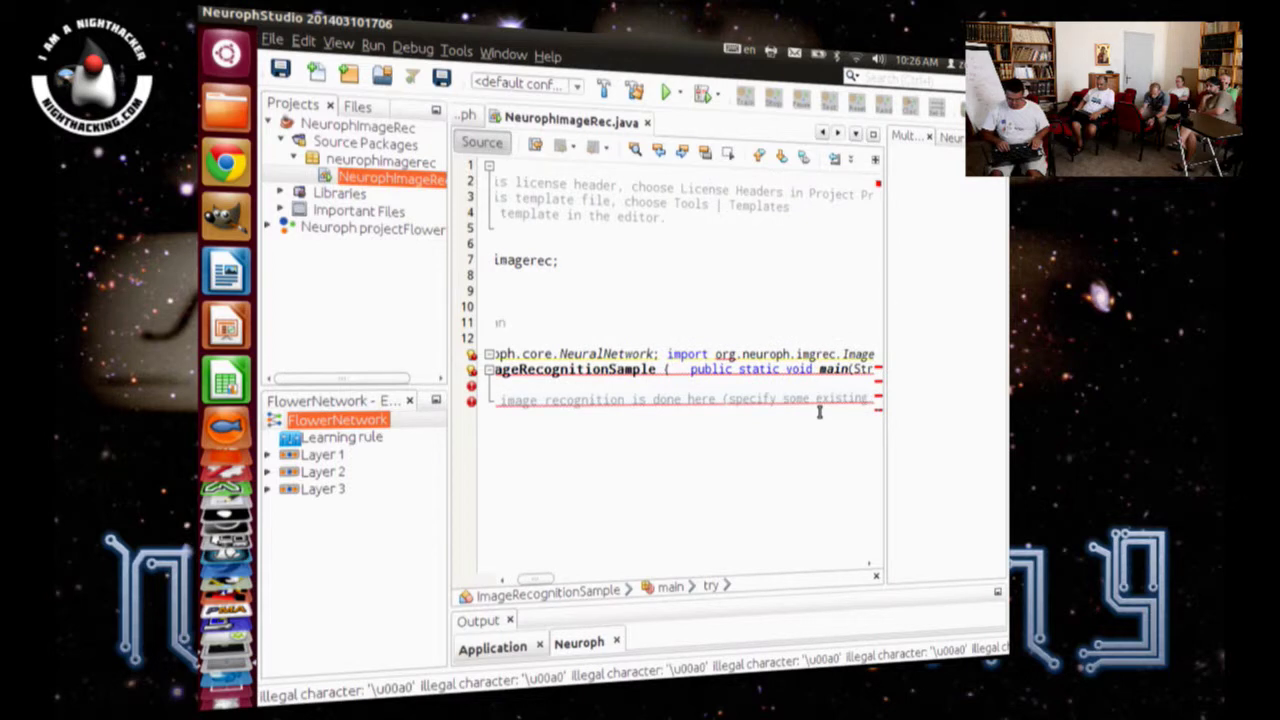
key(Right)
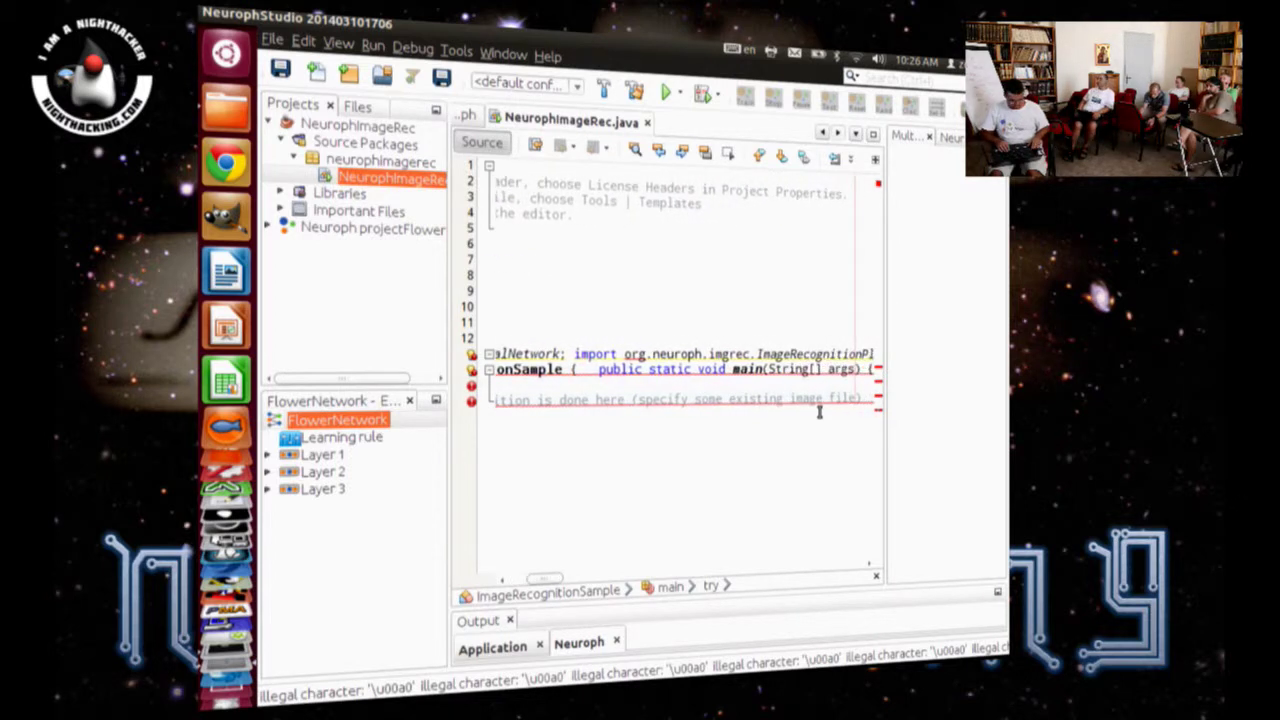
key(Home)
key(BackSpace)
key(Up)
key(Up)
key(Up)
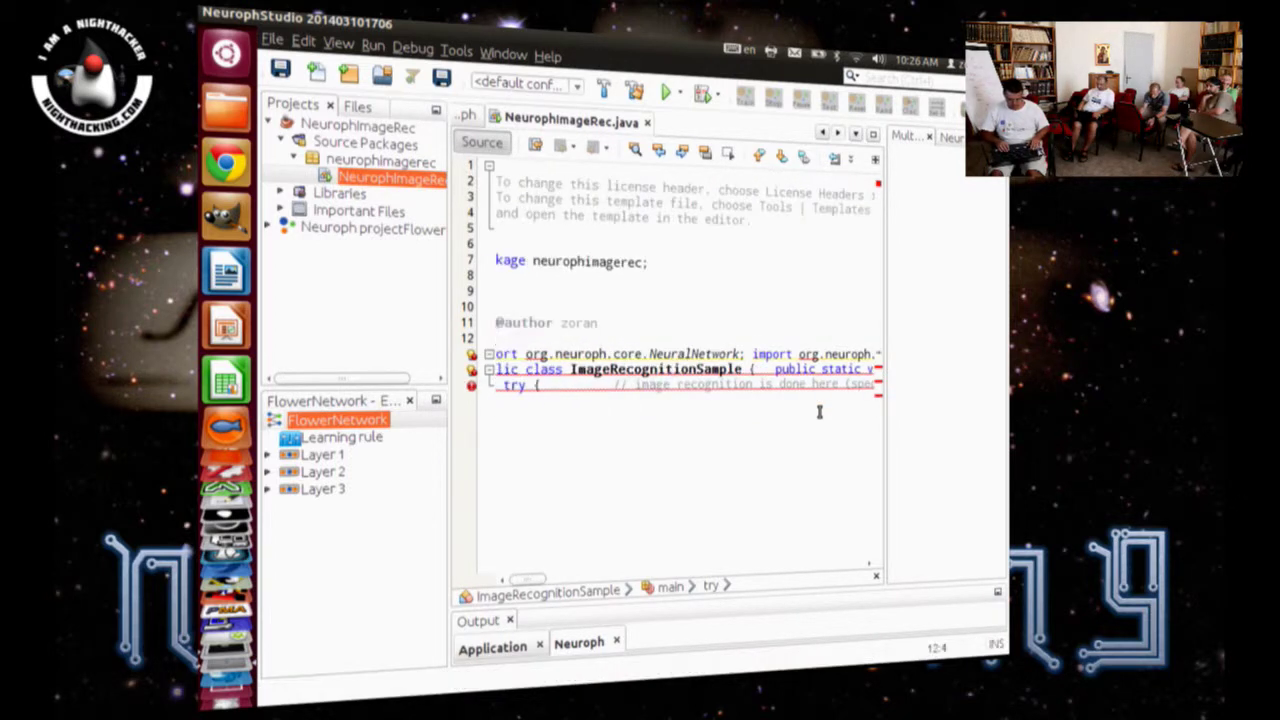
Step: Try replacing the whole file with only the sample code, and undo the edits back to the original generated class
key(ctrl+shift+Home)
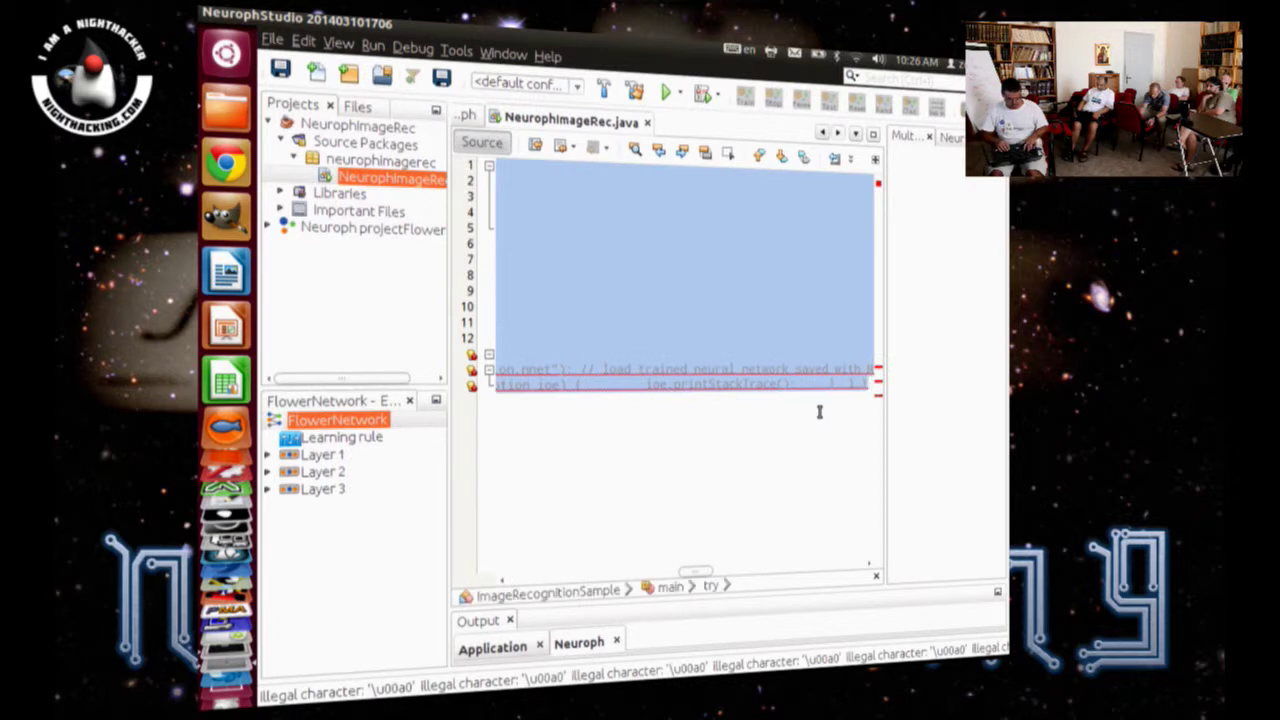
key(Delete)
key(Home)
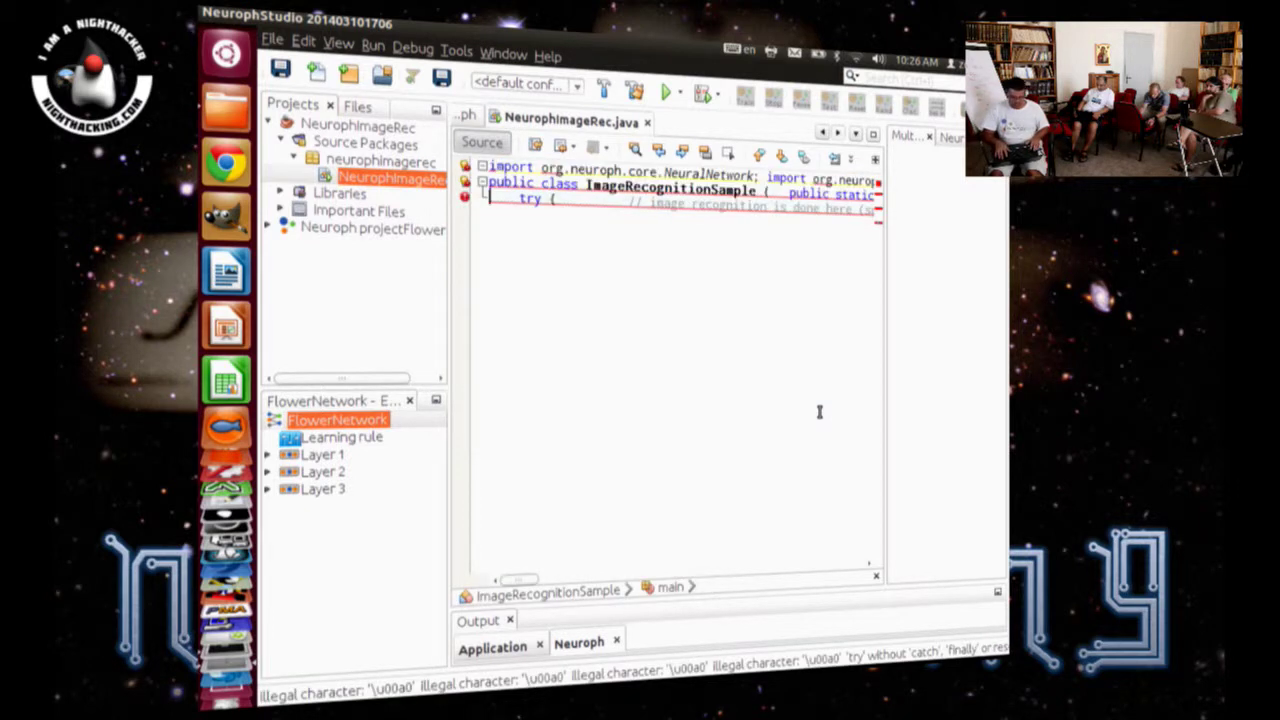
key(ctrl+Home)
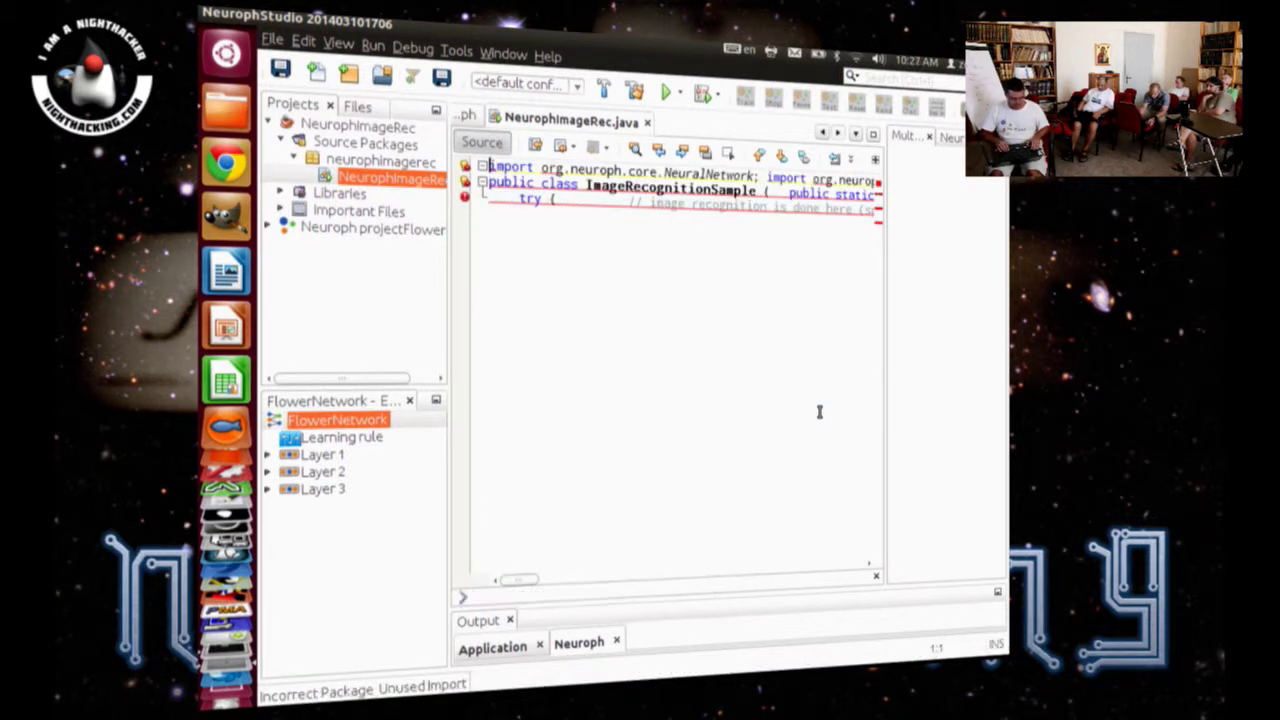
key(ctrl+z)
key(ctrl+z)
key(ctrl+z)
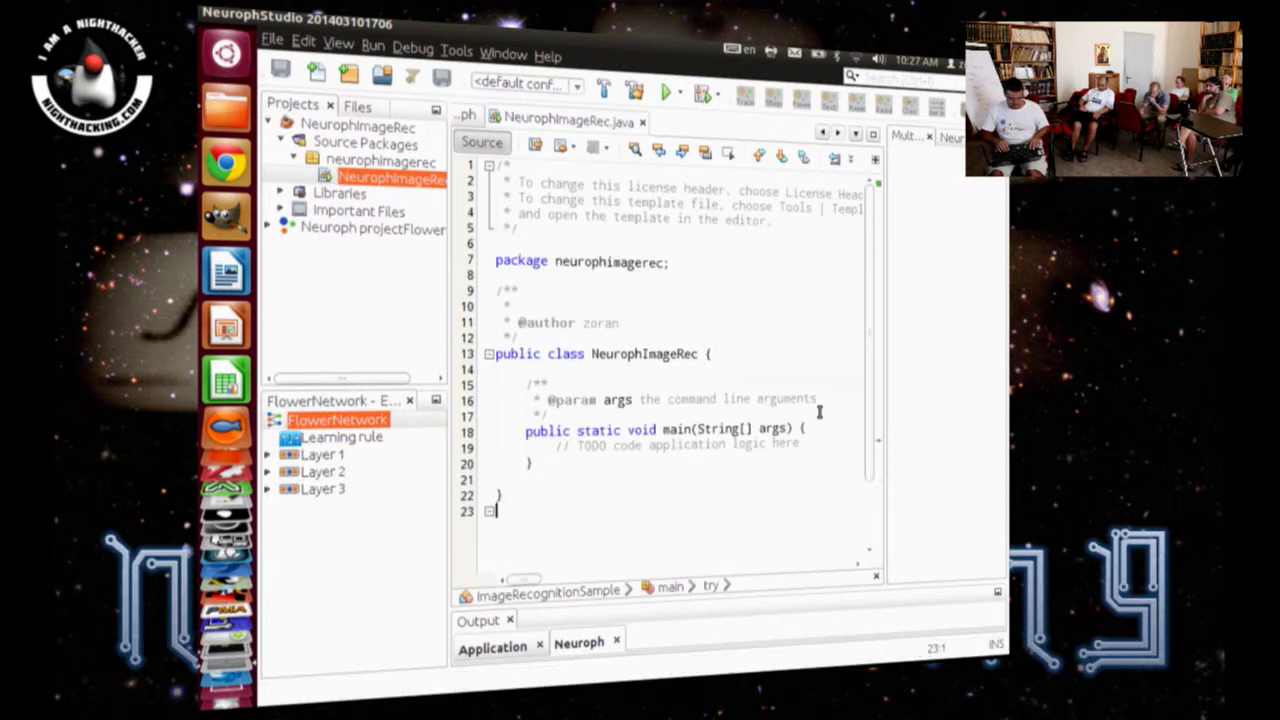
Step: Replace the generated class and its author comment below the package line with the copied ImageRecognitionSample code
key(shift+Up)
key(shift+Up)
key(shift+Up)
key(shift+Up)
key(shift+Up)
key(shift+Up)
key(shift+Up)
key(shift+Up)
key(shift+Up)
key(shift+Up)
key(shift+Up)
key(shift+Up)
key(shift+Up)
key(shift+Up)
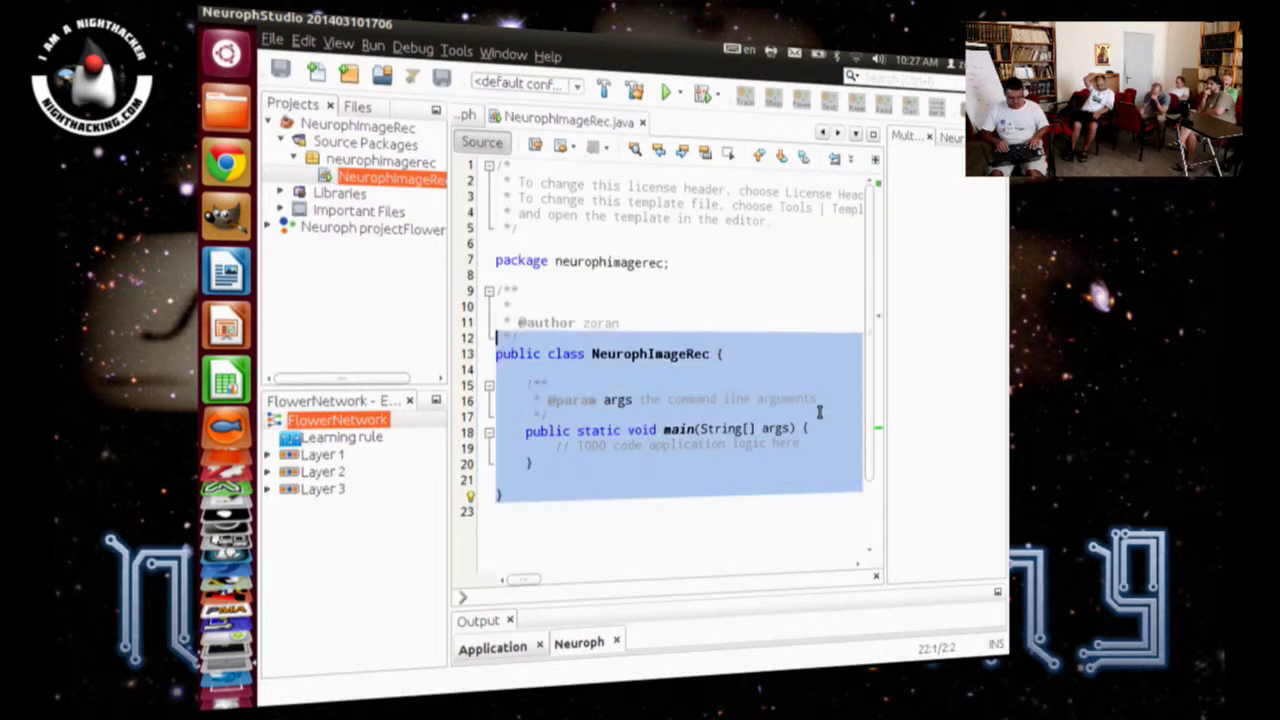
key(ctrl+v)
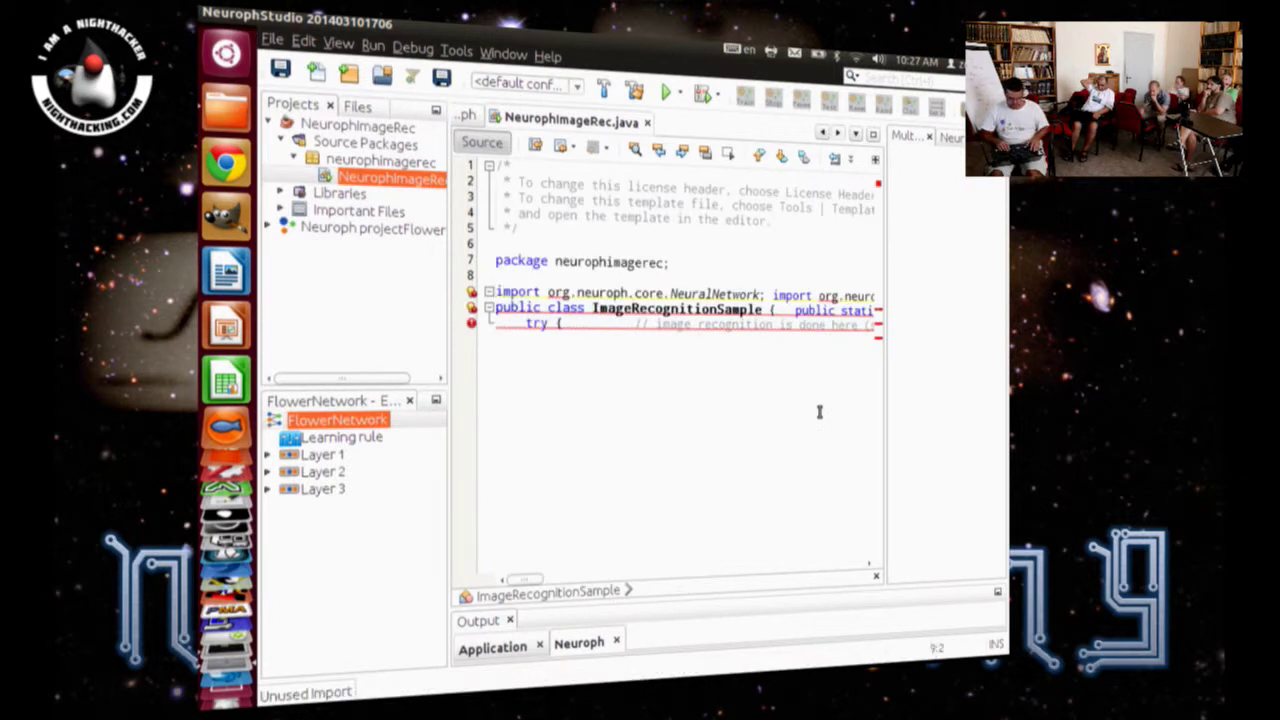
Step: Split the joined import statements so NeuralNetwork, ImageRecognitionPlugin and HashMap each stand on their own line, with the File import starting a new line
key(Right)
key(Right)
key(Right)
key(Right)
key(Right)
key(Right)
key(Right)
key(Right)
key(Right)
key(Right)
key(Right)
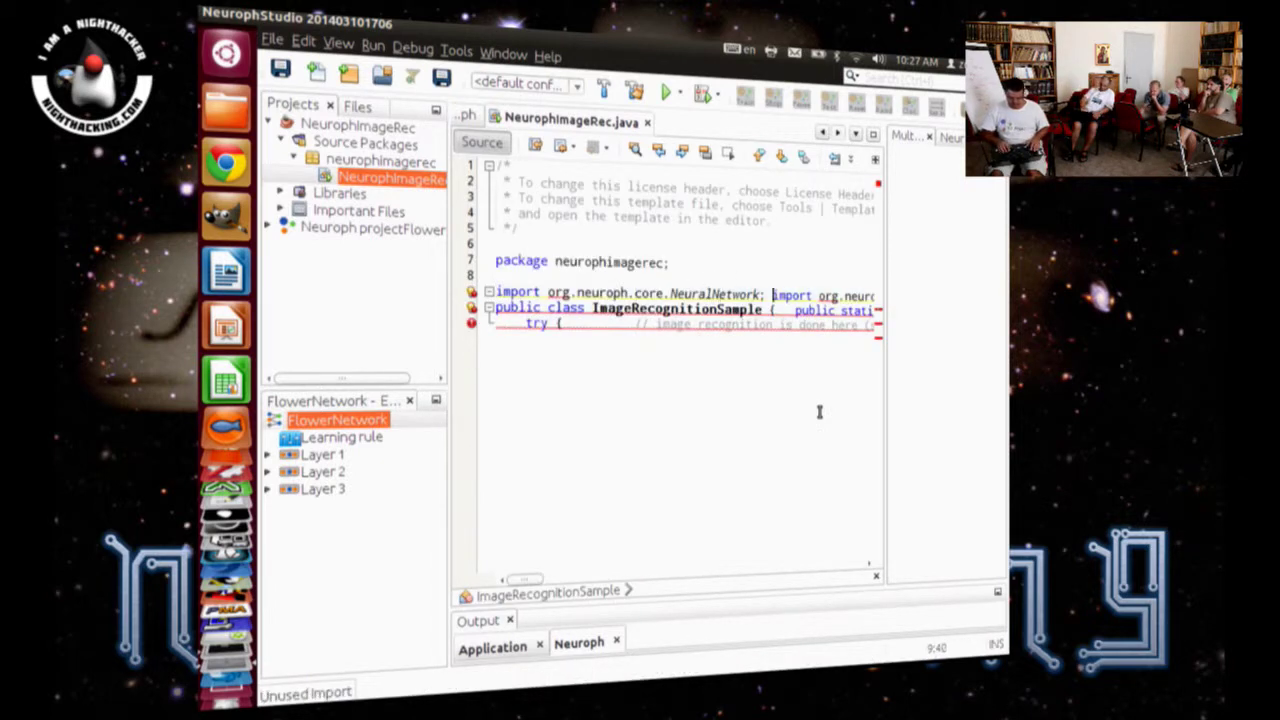
key(Return)
key(Right)
key(Right)
key(Right)
key(Right)
key(Right)
key(Right)
key(Right)
key(Right)
key(Right)
key(Right)
key(Right)
key(Right)
key(Right)
key(Right)
key(Right)
key(Right)
key(Right)
key(Right)
key(Right)
key(Right)
key(Right)
key(Right)
key(Right)
key(Right)
key(Right)
key(Right)
key(Right)
key(Right)
key(Right)
key(Right)
key(Right)
key(Right)
key(Right)
key(Right)
key(Return)
key(Right)
key(Right)
key(Right)
key(Right)
key(Right)
key(Right)
key(Right)
key(Right)
key(Right)
key(Right)
key(Right)
key(Right)
key(Right)
key(Right)
key(Right)
key(Right)
key(Right)
key(Right)
key(Right)
key(Right)
key(Right)
key(Right)
key(Return)
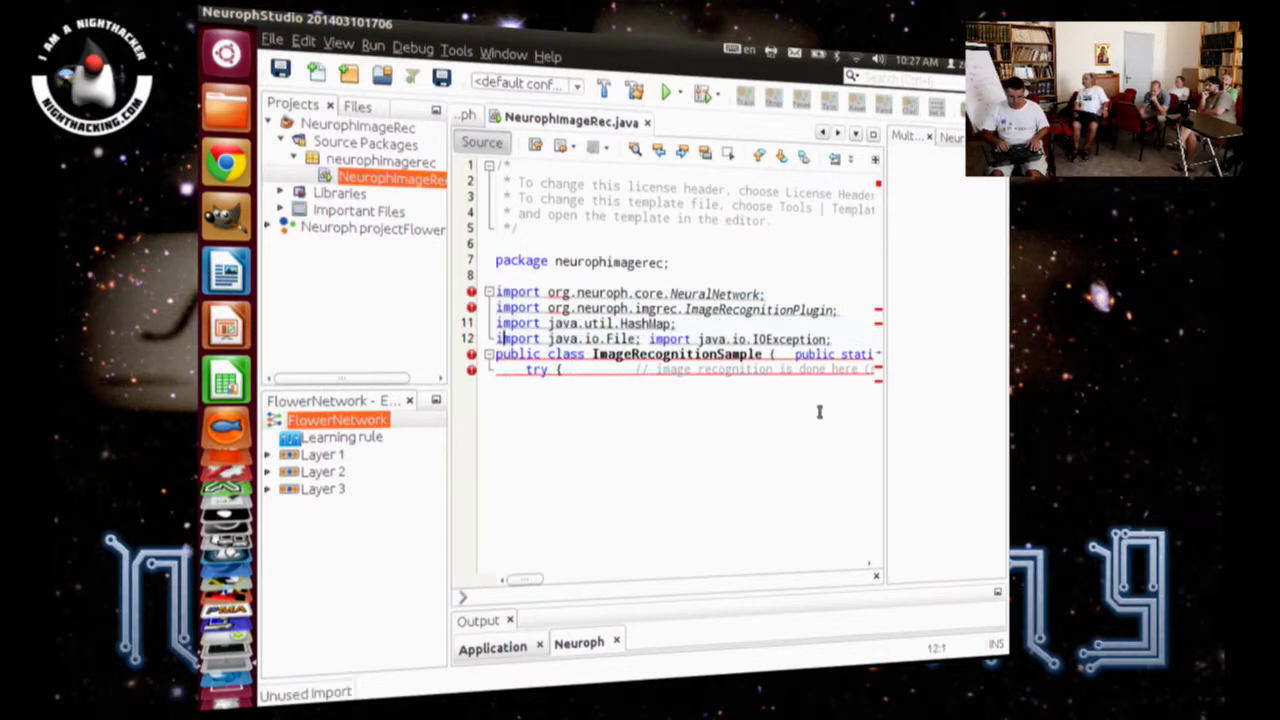
Step: Insert two blank lines between the imports and the ImageRecognitionSample class declaration
key(Right)
key(Right)
key(Right)
key(Right)
key(Right)
key(Right)
key(Right)
key(Right)
key(Right)
key(Right)
key(Right)
key(Right)
key(Right)
key(Right)
key(Right)
key(Right)
key(Right)
key(Right)
key(Right)
key(Right)
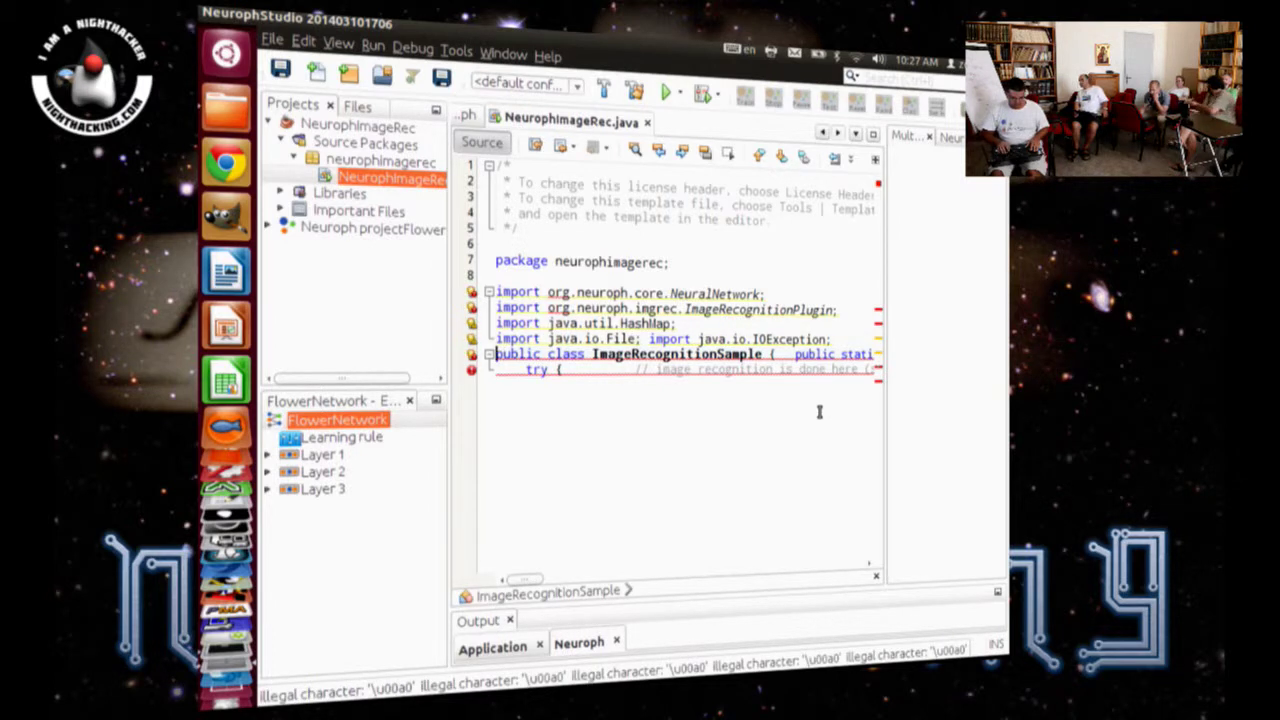
key(Return)
key(Return)
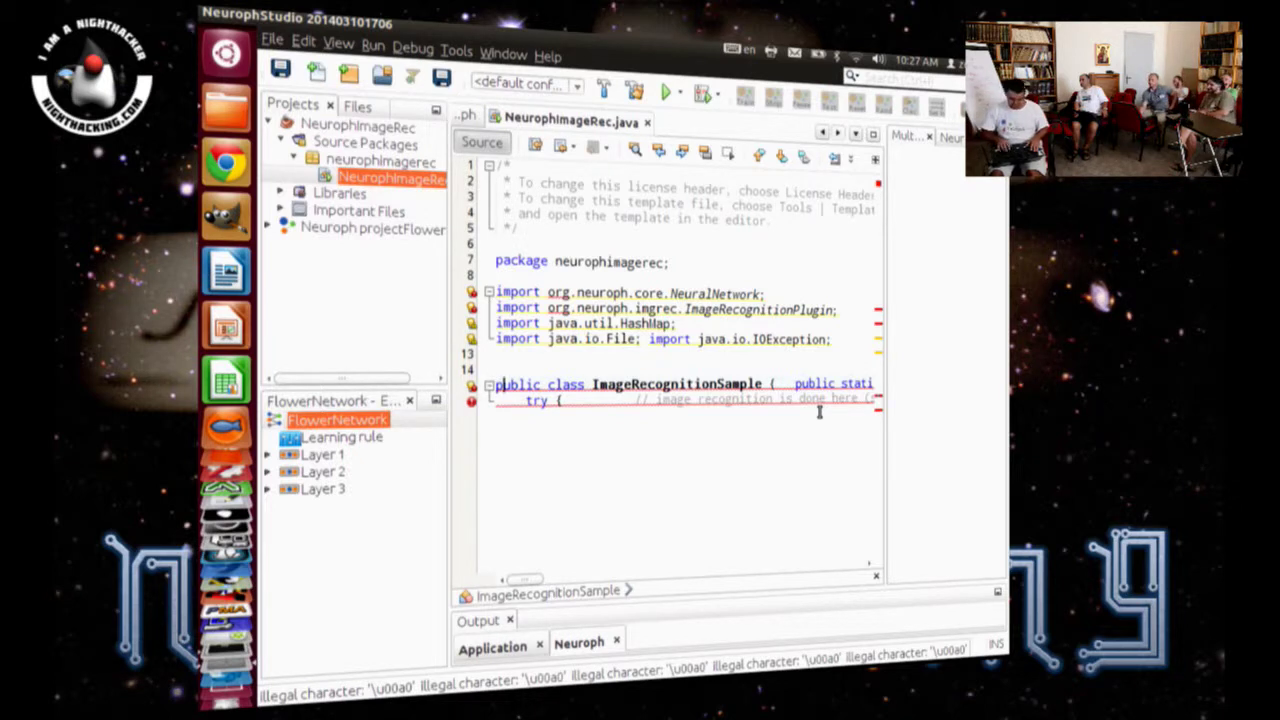
Step: Break the class line so the main method declaration and the comment about loading the trained neural network each start on a new line
key(Right)
key(Right)
key(Right)
key(Right)
key(Right)
key(Right)
key(Right)
key(Right)
key(Right)
key(Right)
key(Right)
key(Right)
key(Right)
key(Right)
key(Right)
key(Right)
key(Right)
key(Right)
key(Right)
key(Right)
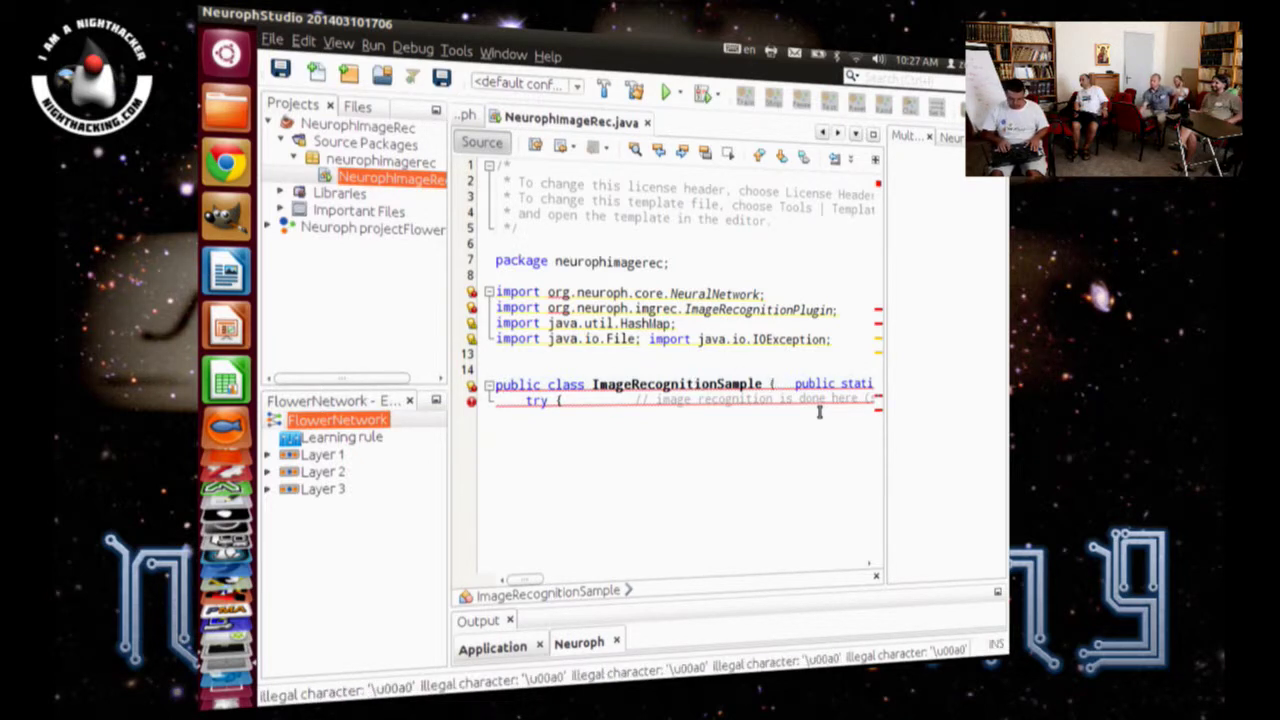
key(Return)
key(Right)
key(Right)
key(Right)
key(Right)
key(Right)
key(Right)
key(Right)
key(Right)
key(Right)
key(Return)
key(Left)
key(Left)
key(Left)
key(Left)
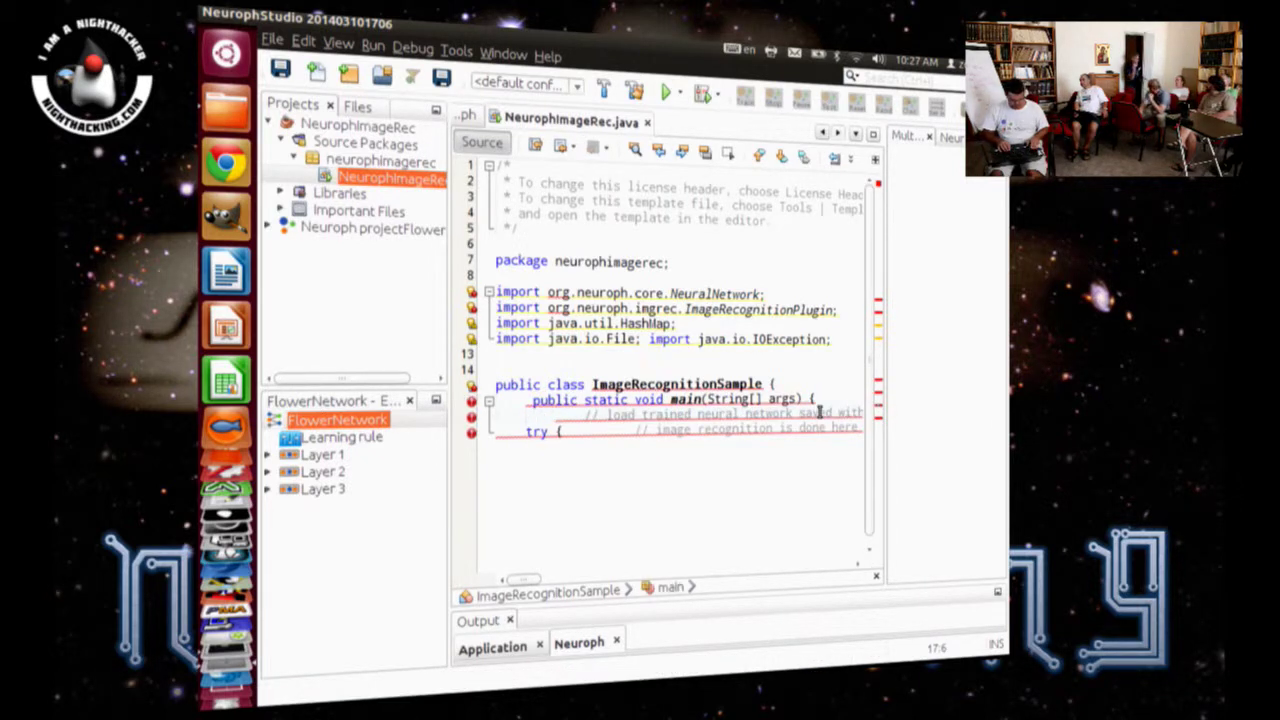
Step: Reformat the whole source file and move the image recognition comment onto its own line below the opening brace of the try block
key(ctrl+a)
key(alt+shift+f)
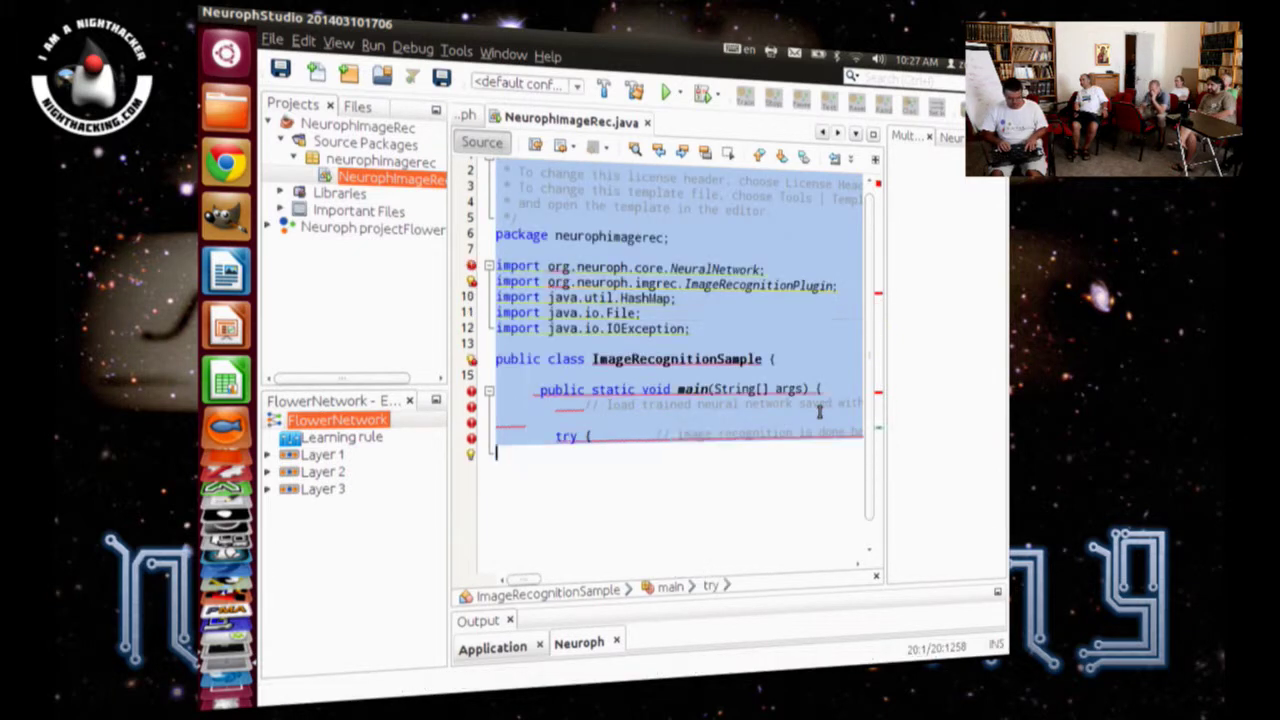
key(Up)
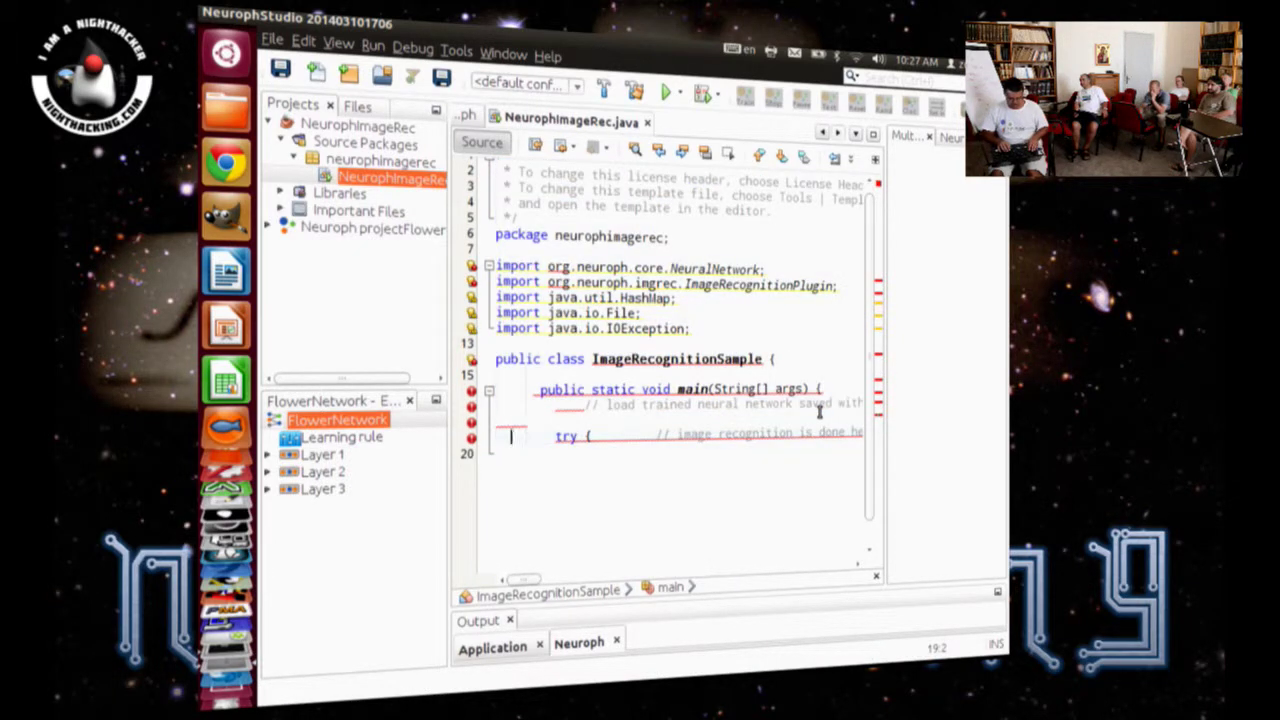
key(End)
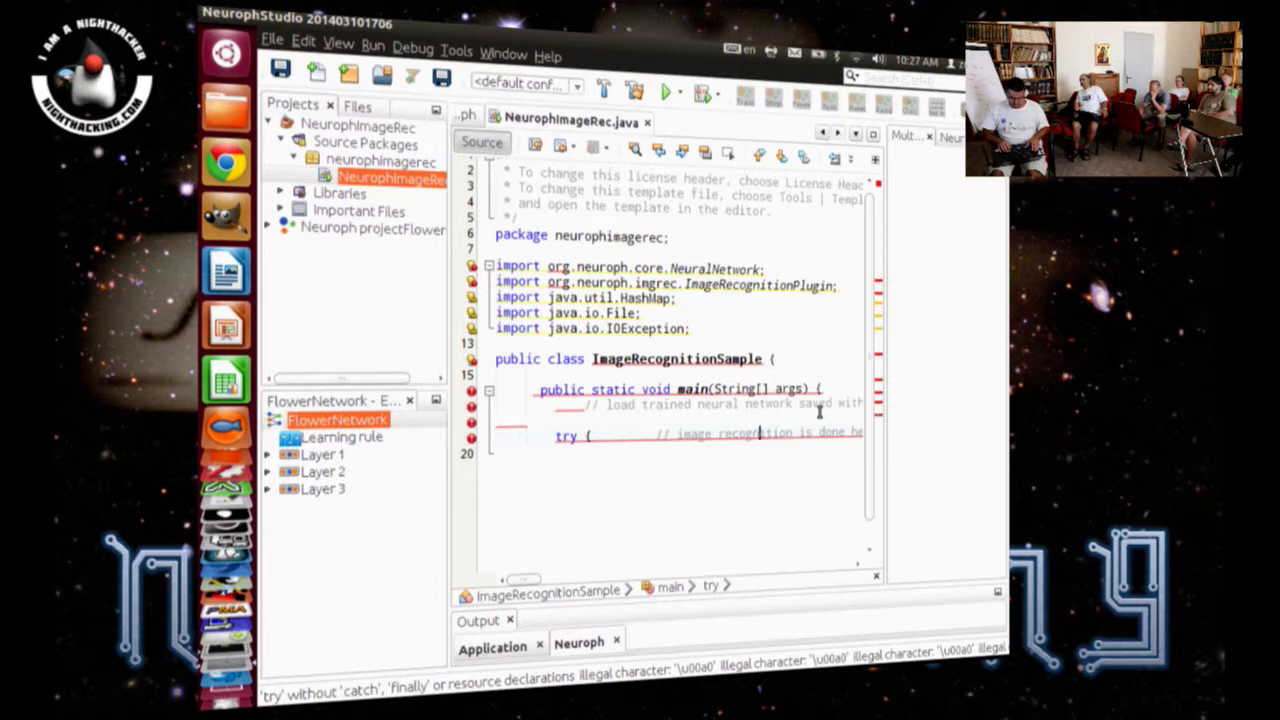
key(Return)
Step: Break the comment about loading the trained network after "file here)" so the NeuralNetwork nnet statement stands on its own line, trimming its leading characters
key(Up)
key(Up)
key(Up)
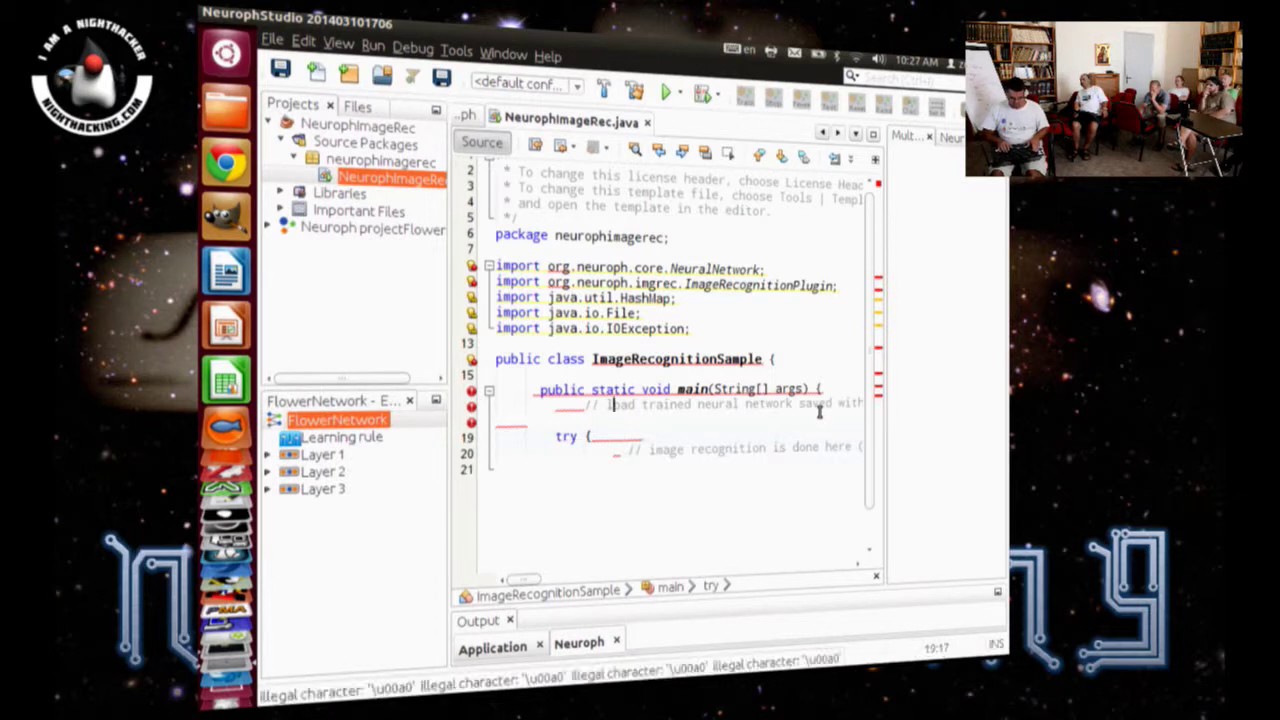
key(End)
key(Home)
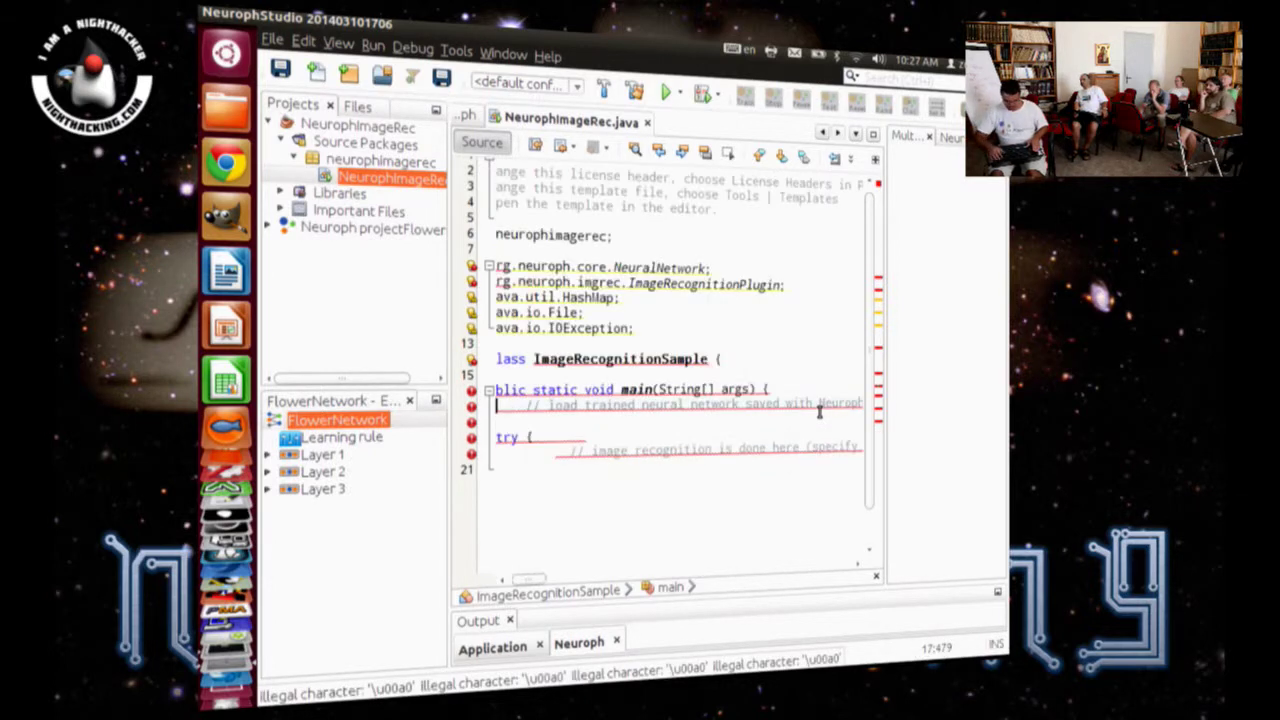
key(Right)
key(Right)
key(Right)
key(Right)
key(Right)
key(Right)
key(Right)
key(Right)
key(Right)
key(Right)
key(Right)
key(Right)
key(Right)
key(Right)
key(Right)
key(Right)
key(Right)
key(Right)
key(Right)
key(Right)
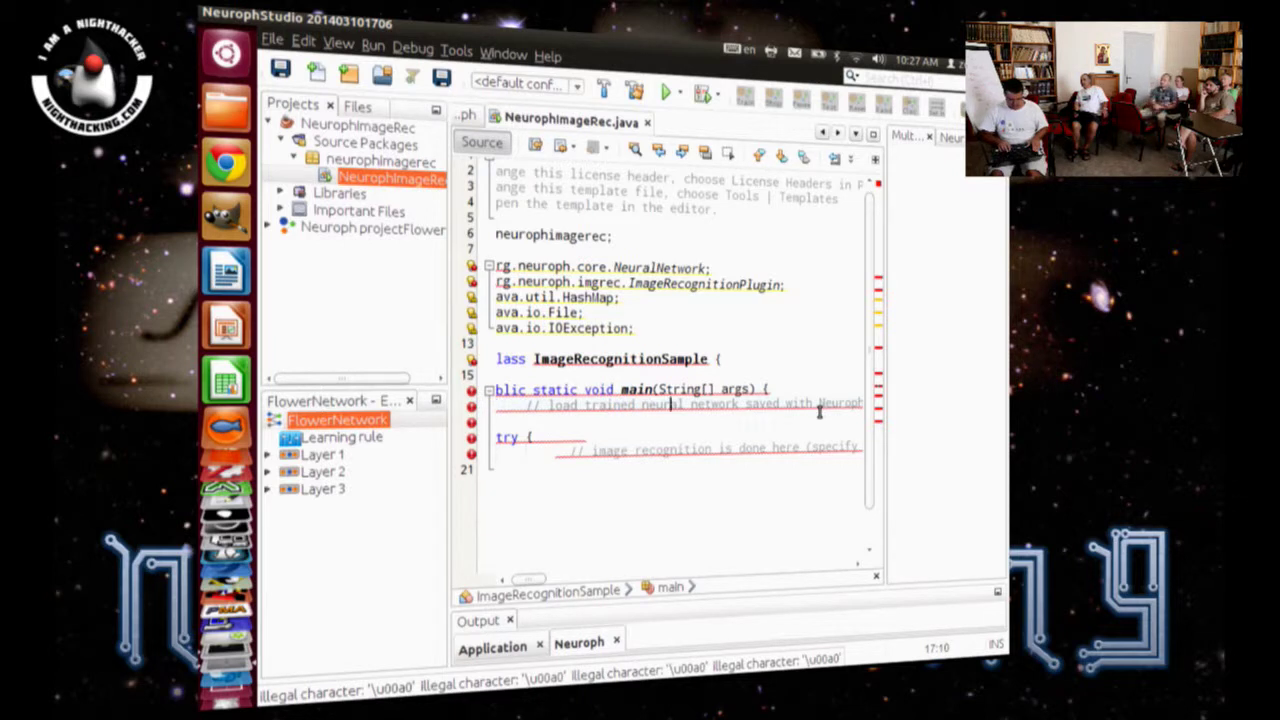
key(Right)
key(Right)
key(Right)
key(Right)
key(Right)
key(Right)
key(Right)
key(Right)
key(Right)
key(Right)
key(Right)
key(Right)
key(Right)
key(Right)
key(Right)
key(Right)
key(Right)
key(Right)
key(Right)
key(Right)
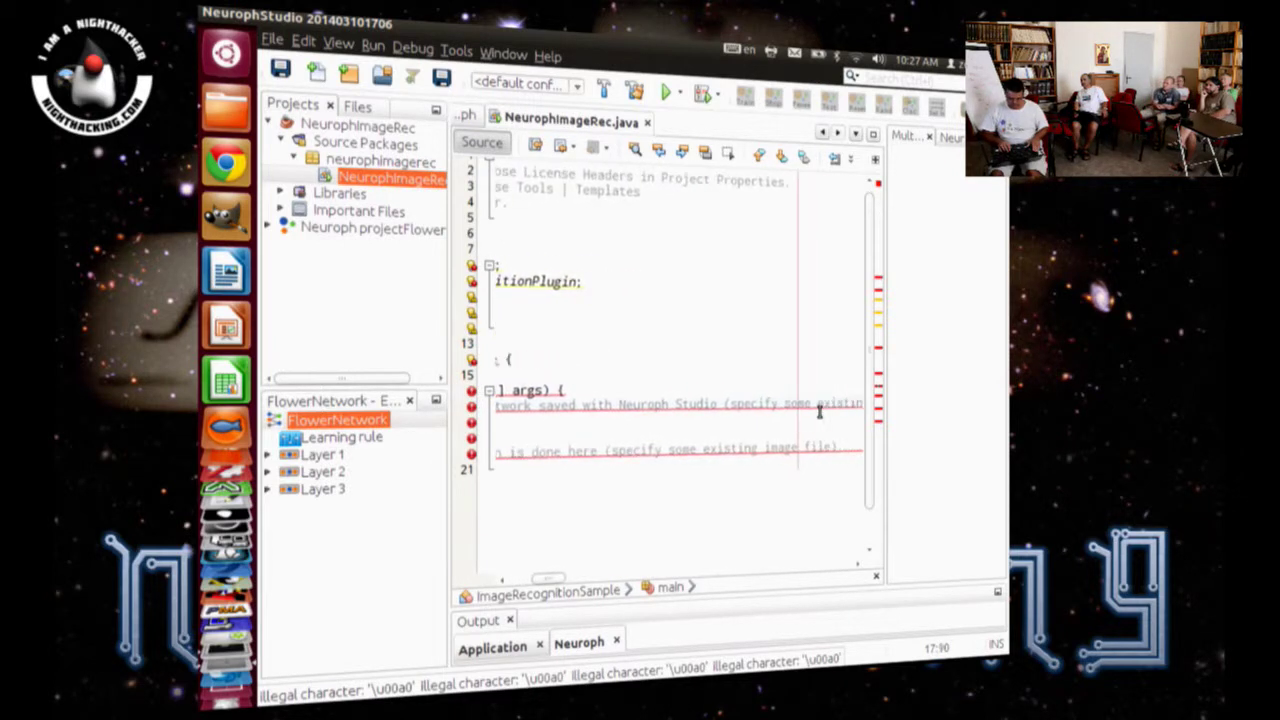
key(Right)
key(Right)
key(Right)
key(Right)
key(Right)
key(Right)
key(Right)
key(Right)
key(Right)
key(Right)
key(Right)
key(Right)
key(Right)
key(Right)
key(Right)
key(Right)
key(Right)
key(Right)
key(Right)
key(Right)
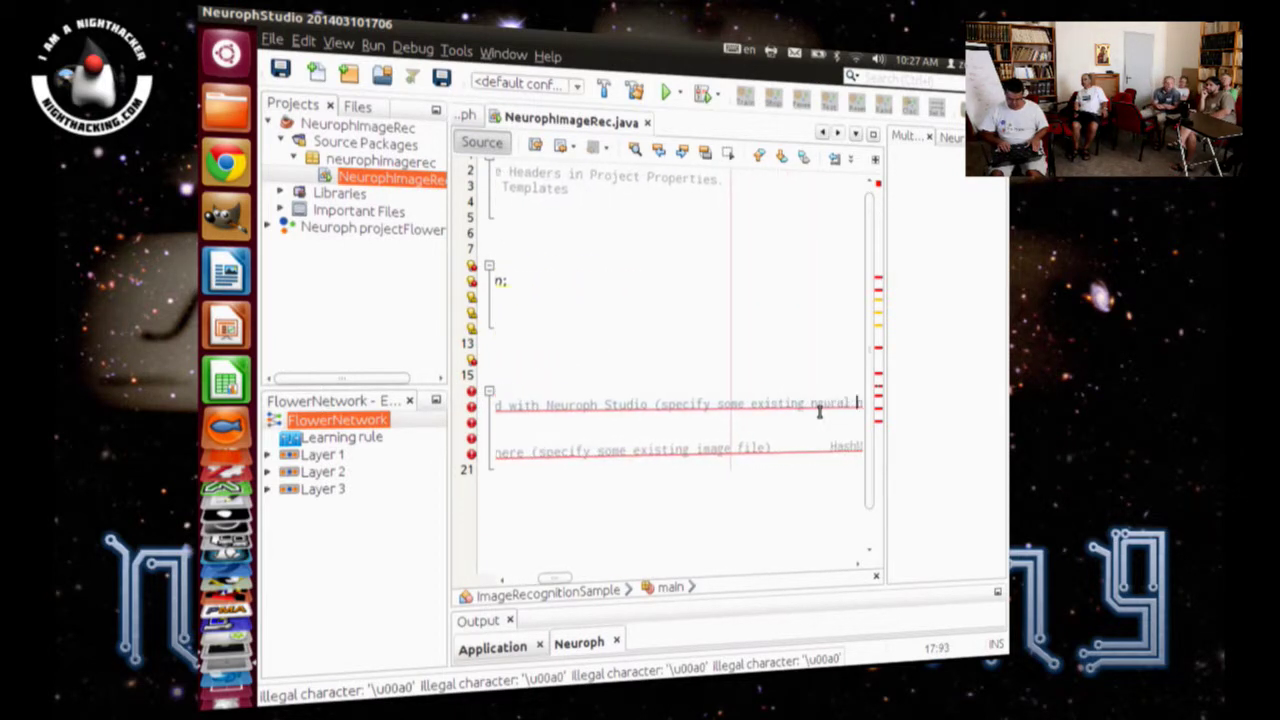
key(Right)
key(Right)
key(Right)
key(Right)
key(Right)
key(Right)
key(Right)
key(Right)
key(Right)
key(Right)
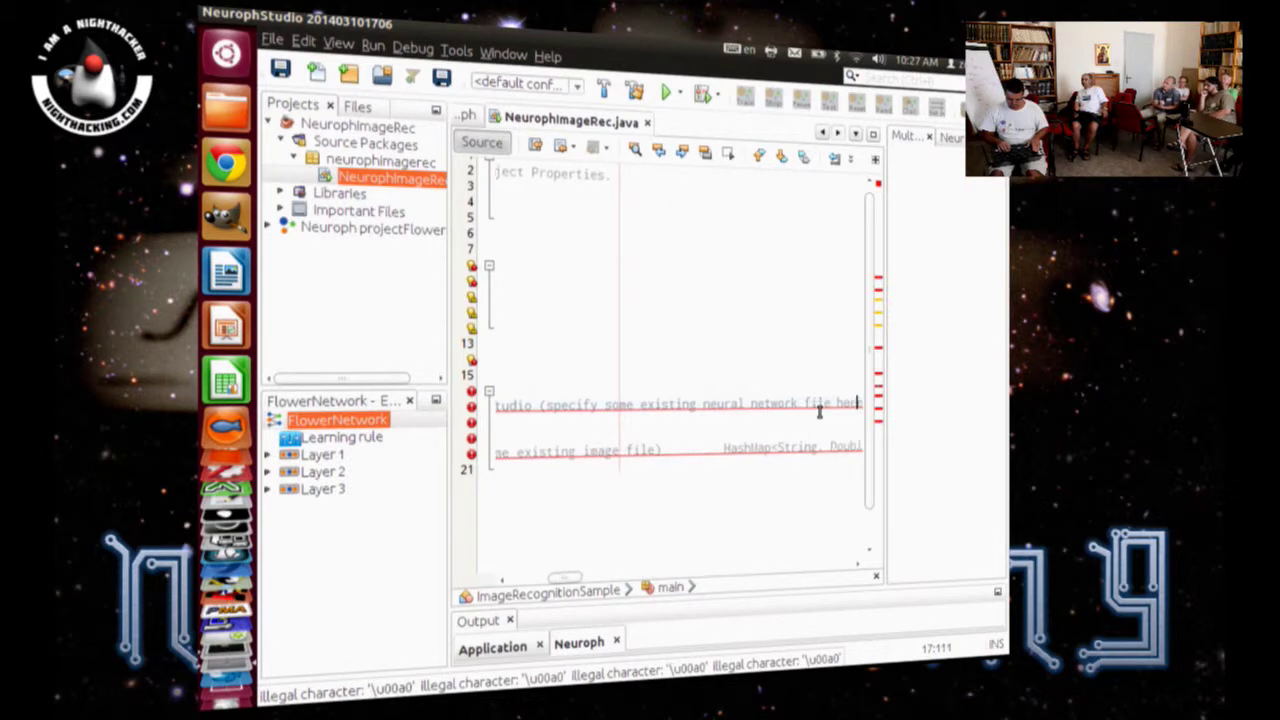
key(Return)
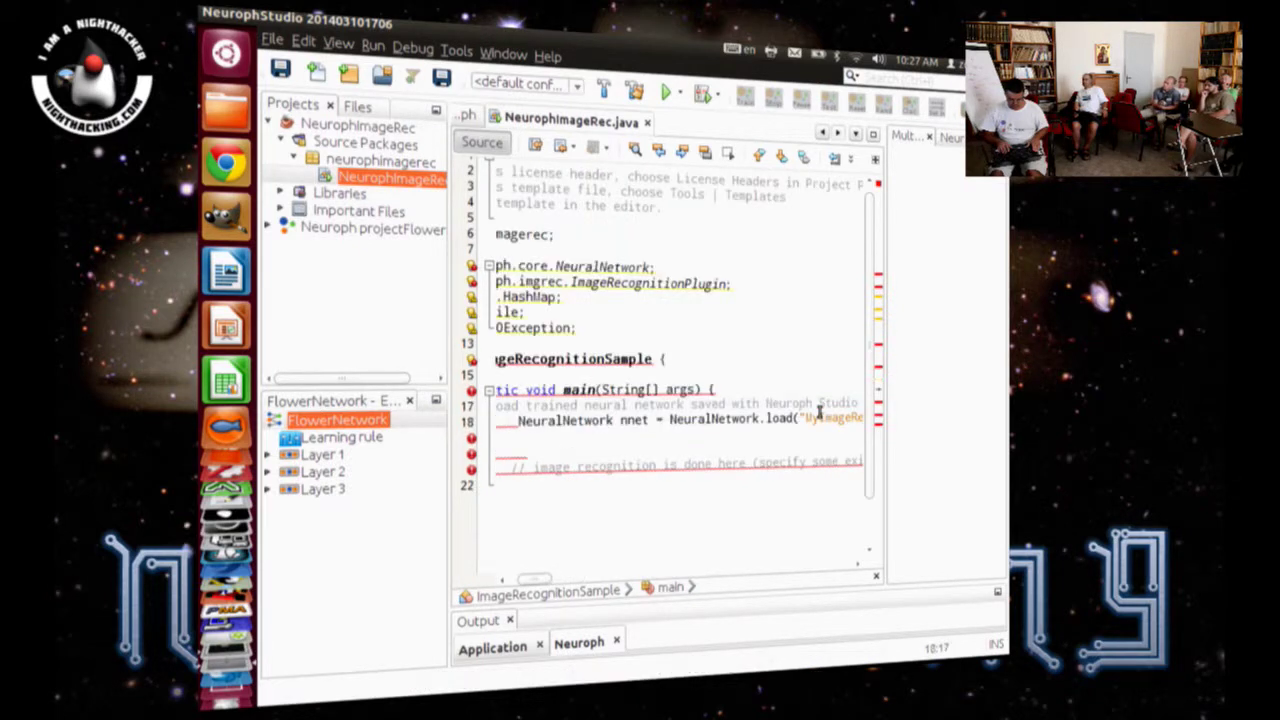
key(Delete)
key(Delete)
key(Delete)
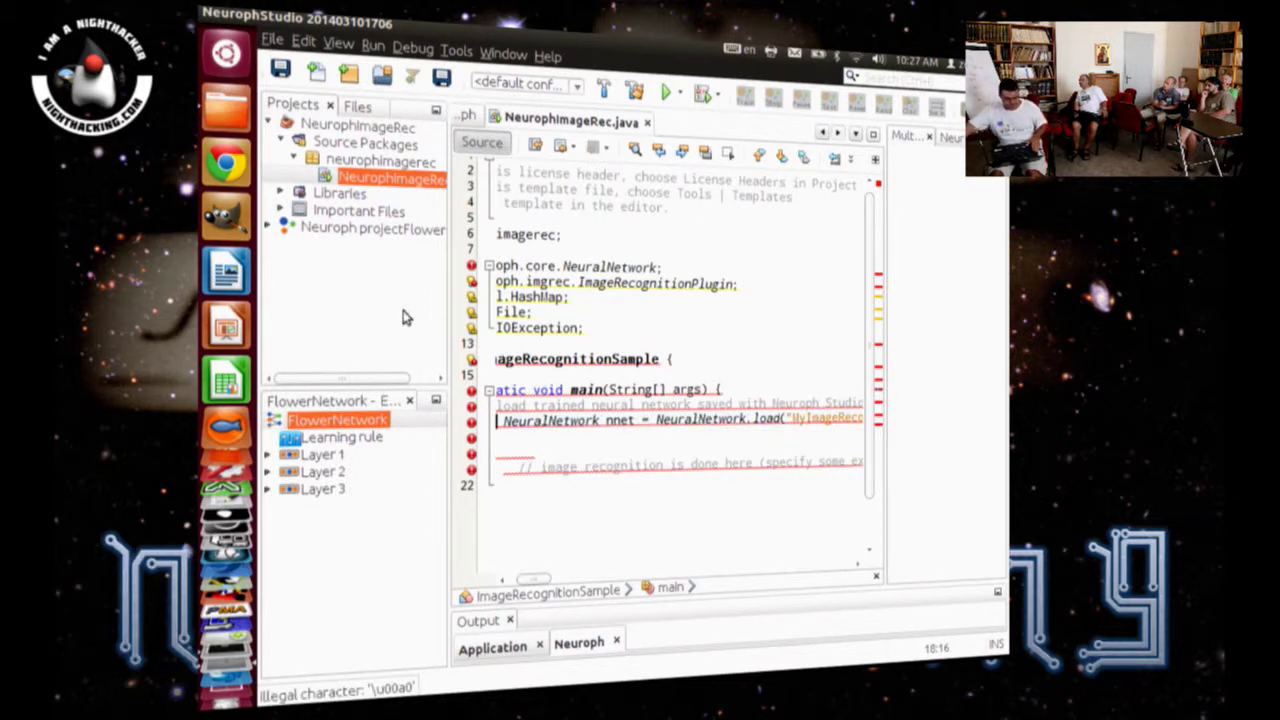
click(346, 128)
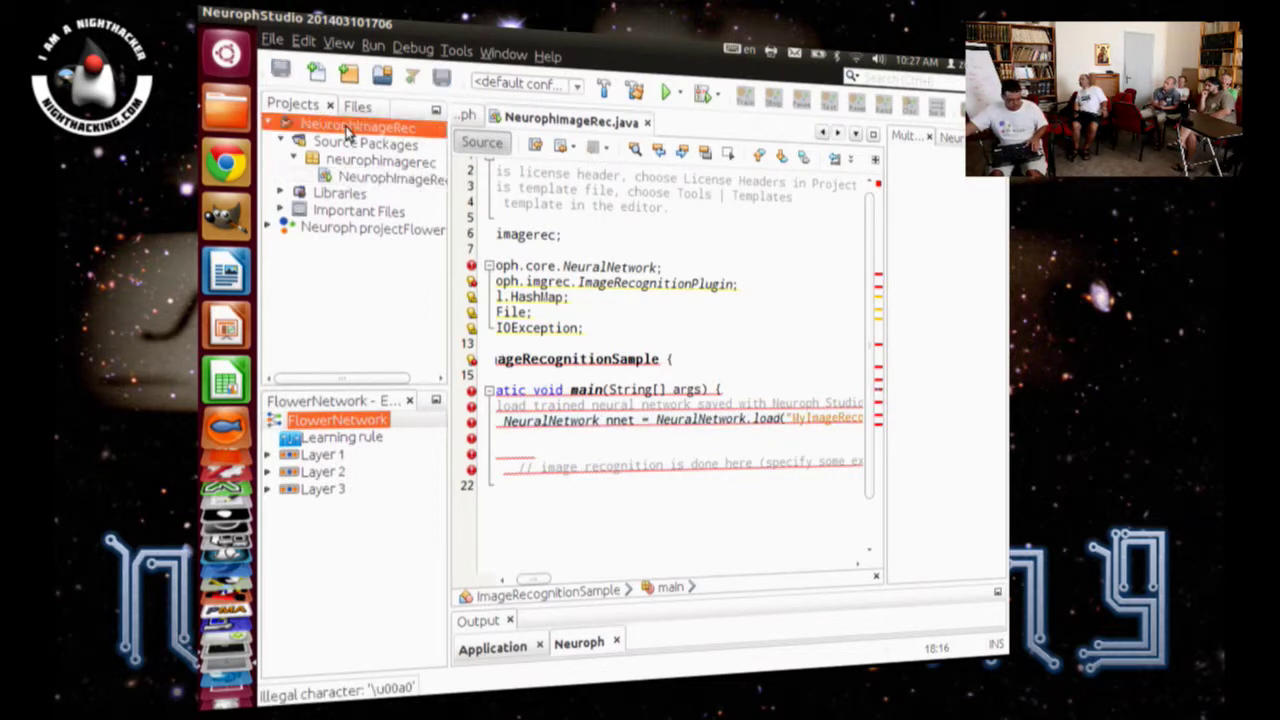
right_click(346, 132)
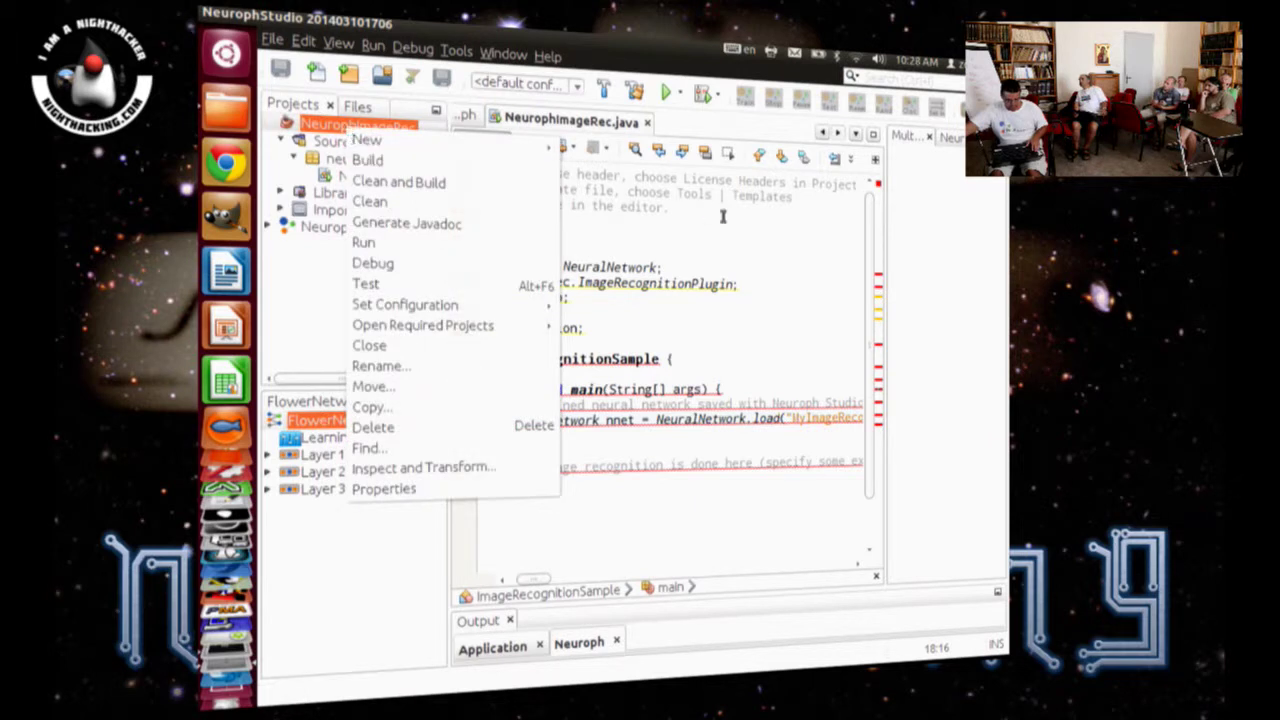
click(572, 347)
drag(518, 586, 504, 586)
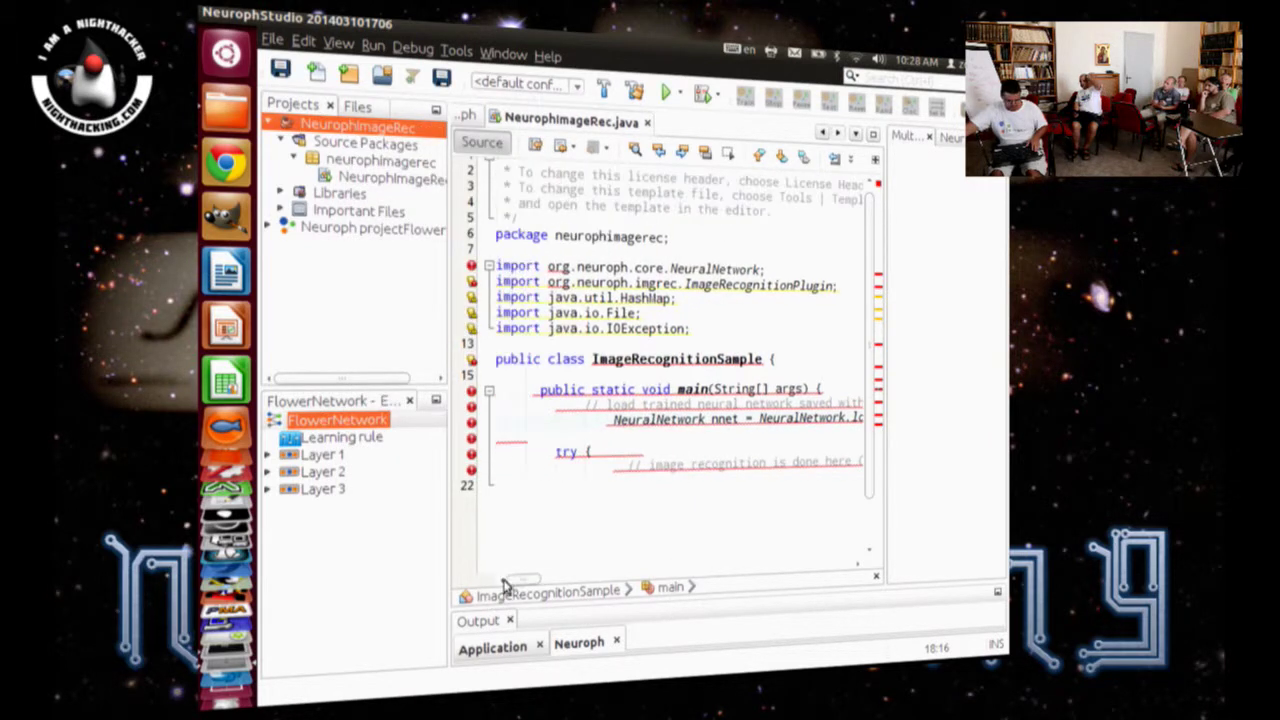
click(547, 57)
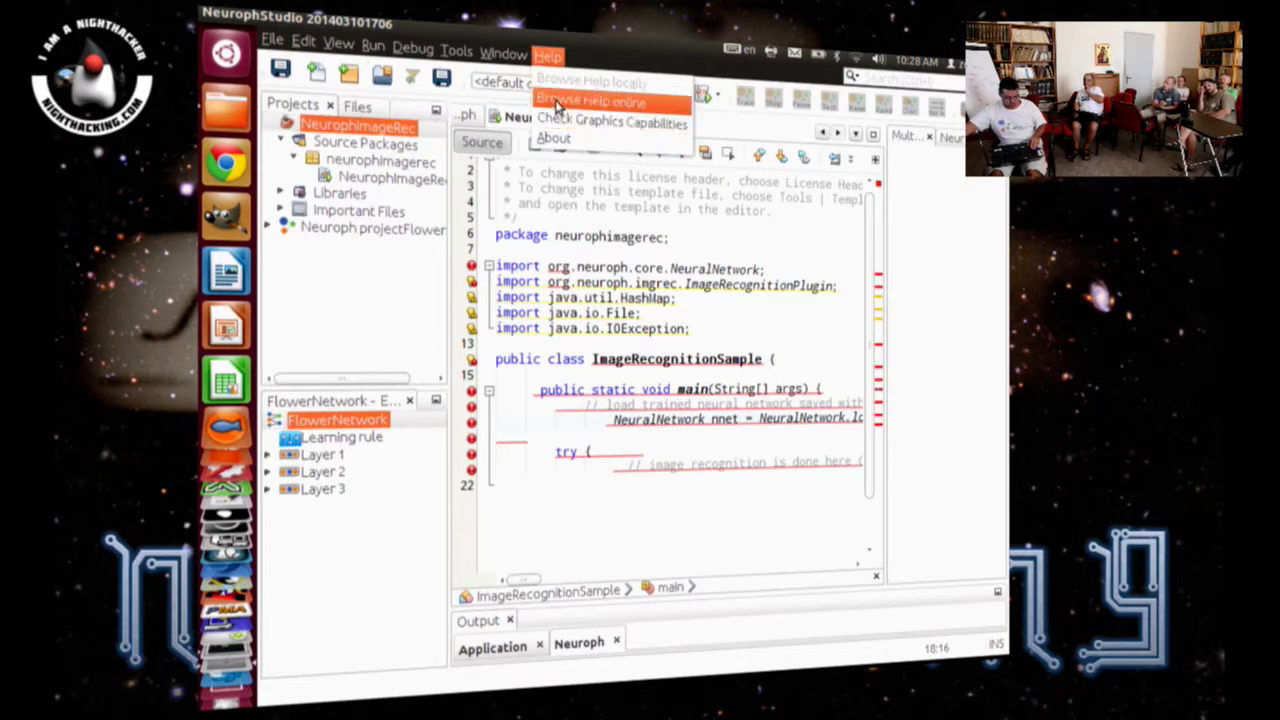
click(386, 21)
drag(452, 42, 504, 102)
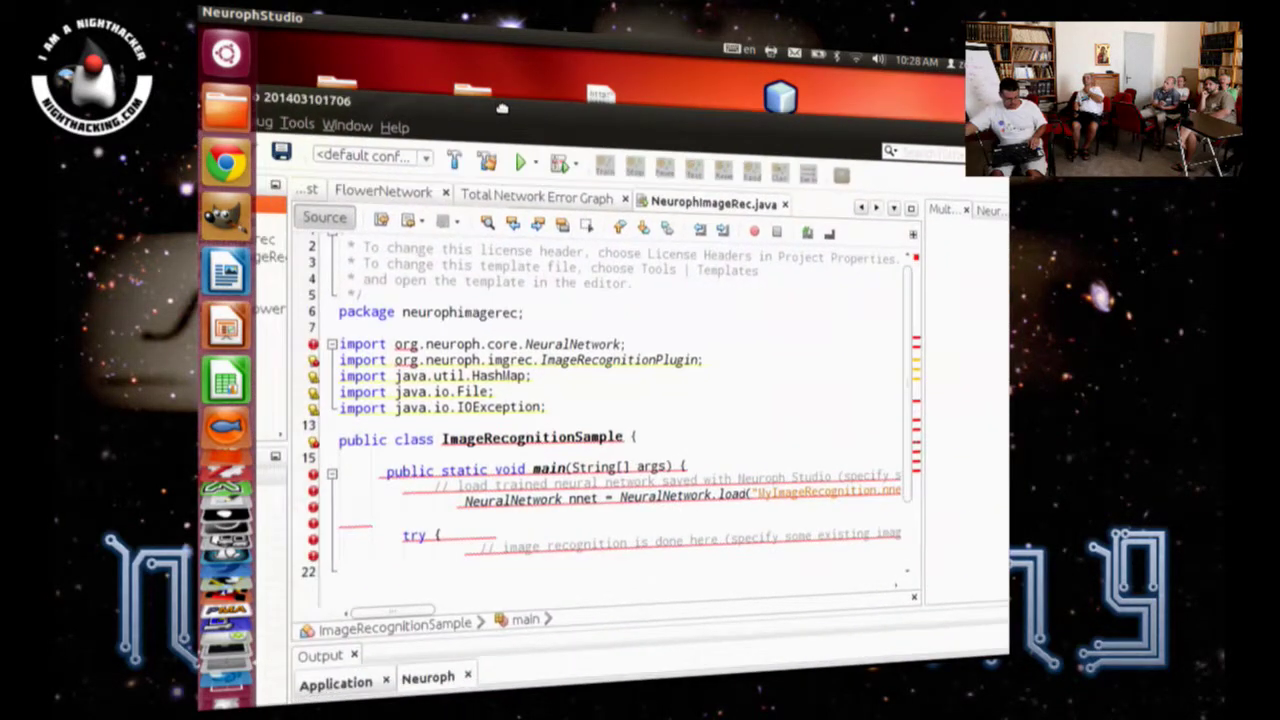
double_click(365, 100)
click(303, 41)
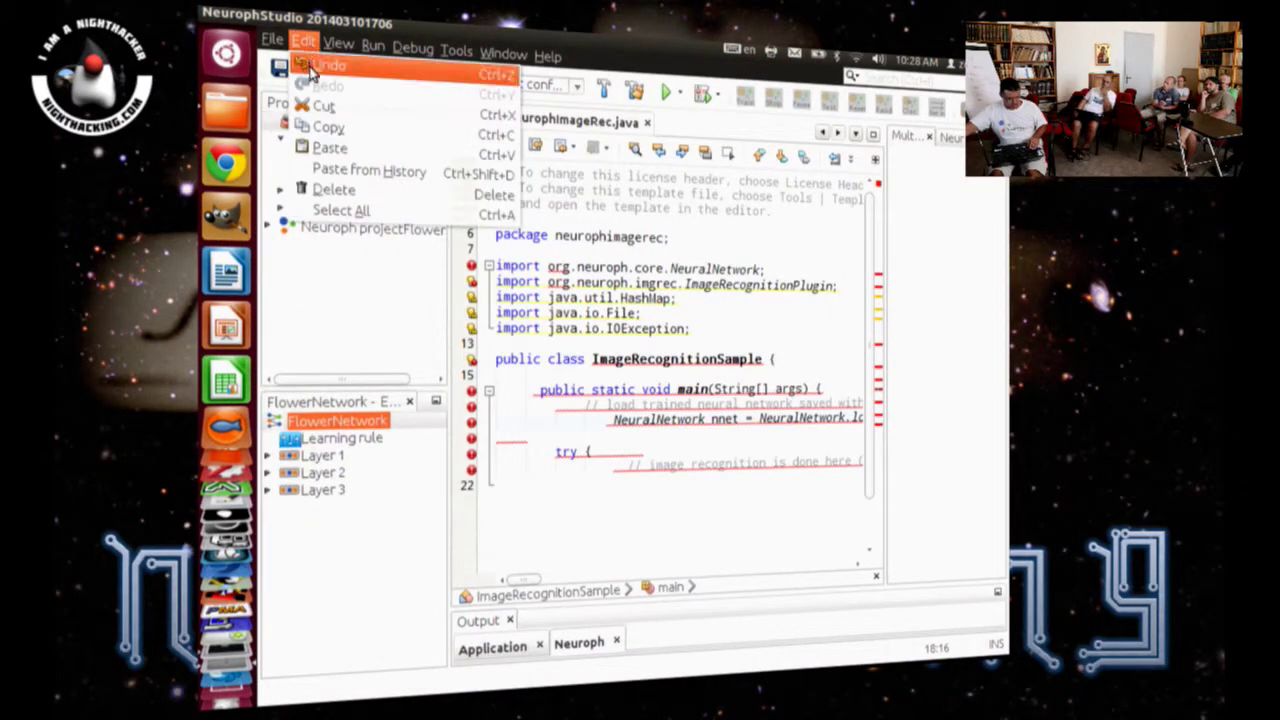
click(386, 126)
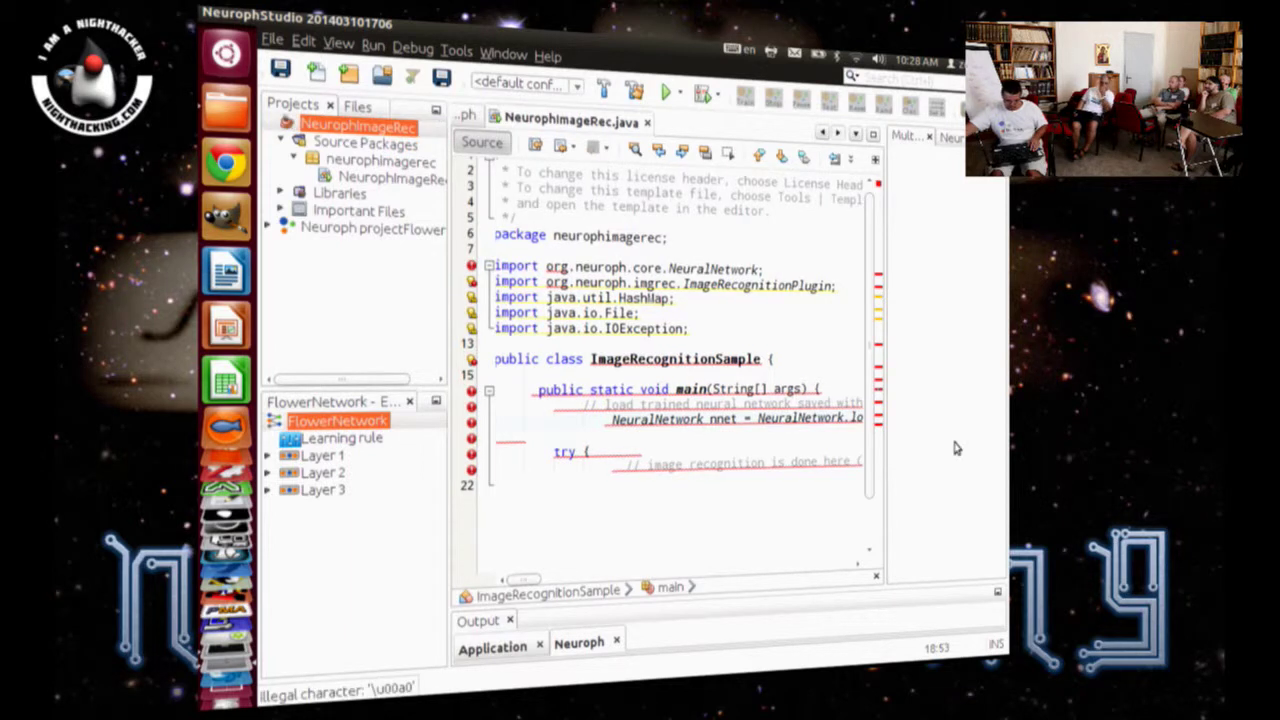
Step: Move the comment following the NeuralNetwork.load statement onto its own line and indent it to match the comment above
text(loa)
key(End)
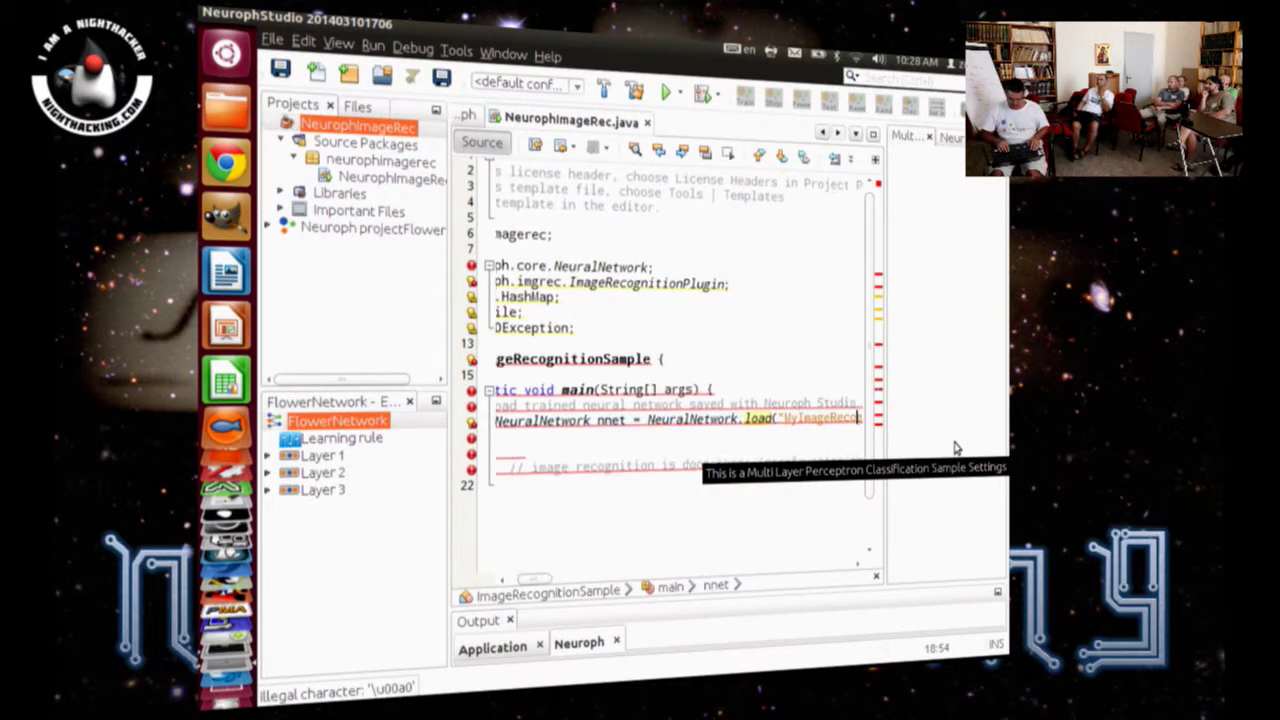
key(Return)
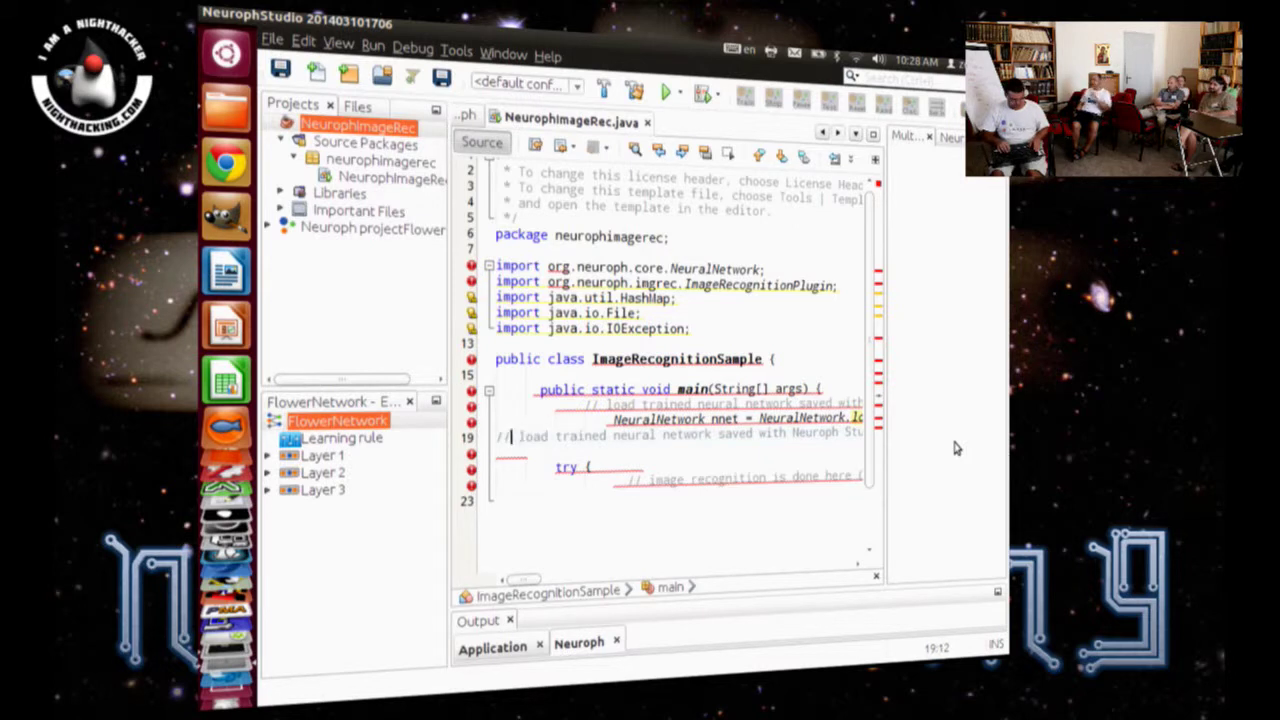
key(Tab)
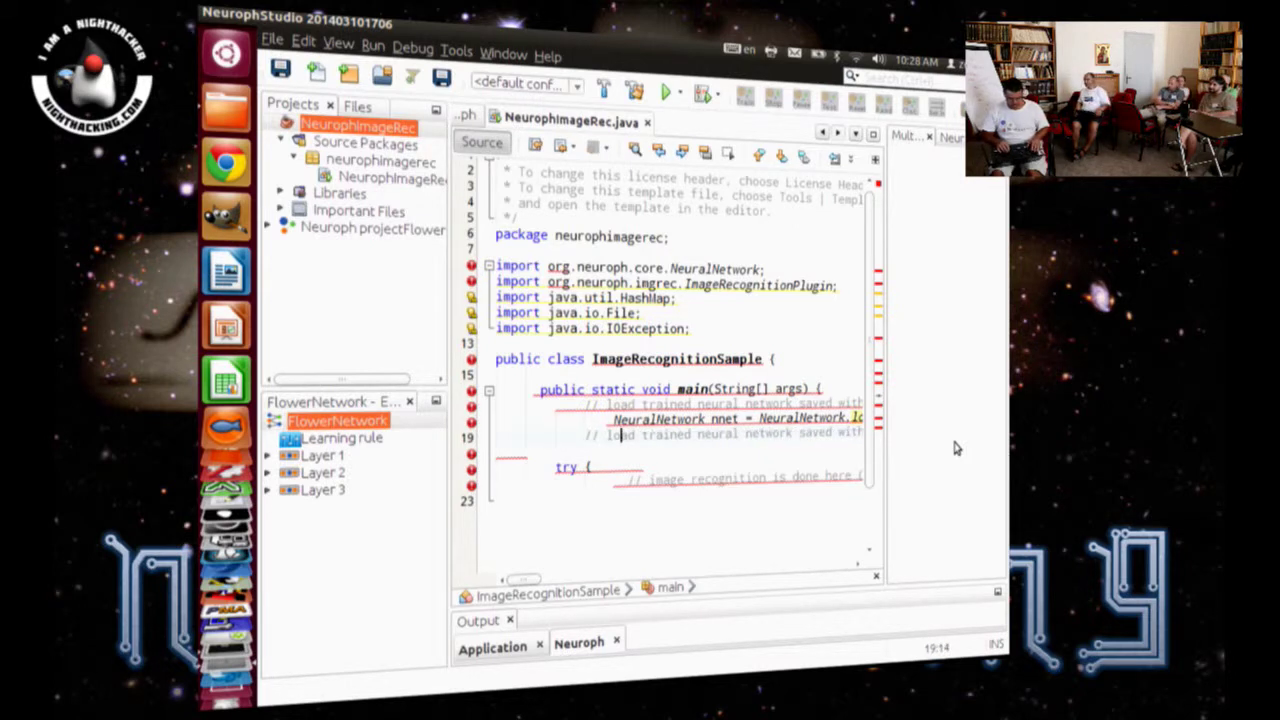
key(Tab)
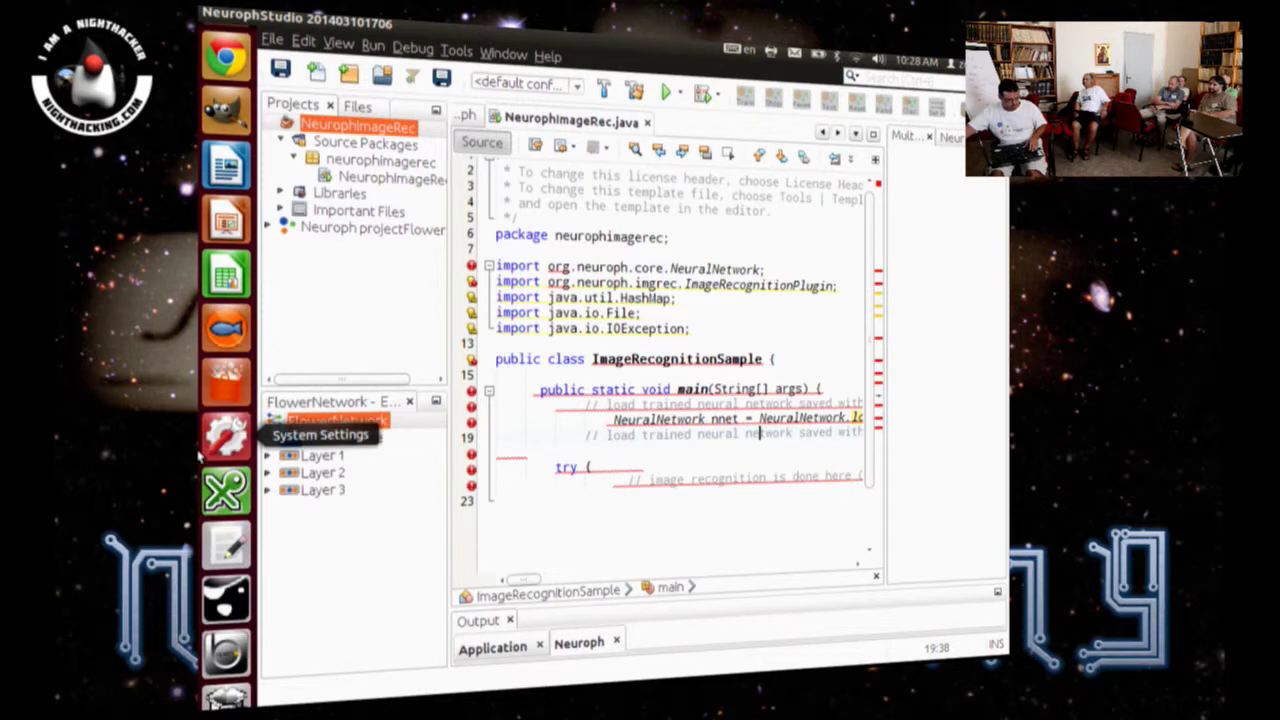
click(229, 527)
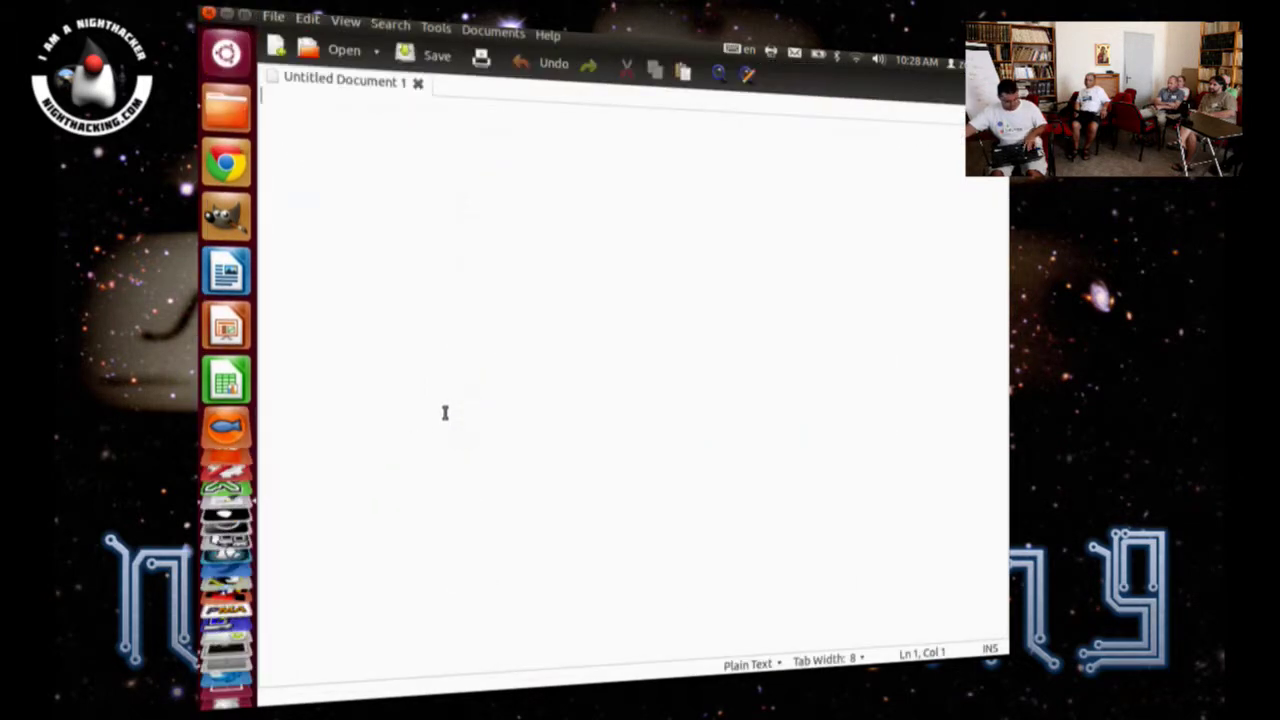
key(ctrl+v)
key(ctrl+z)
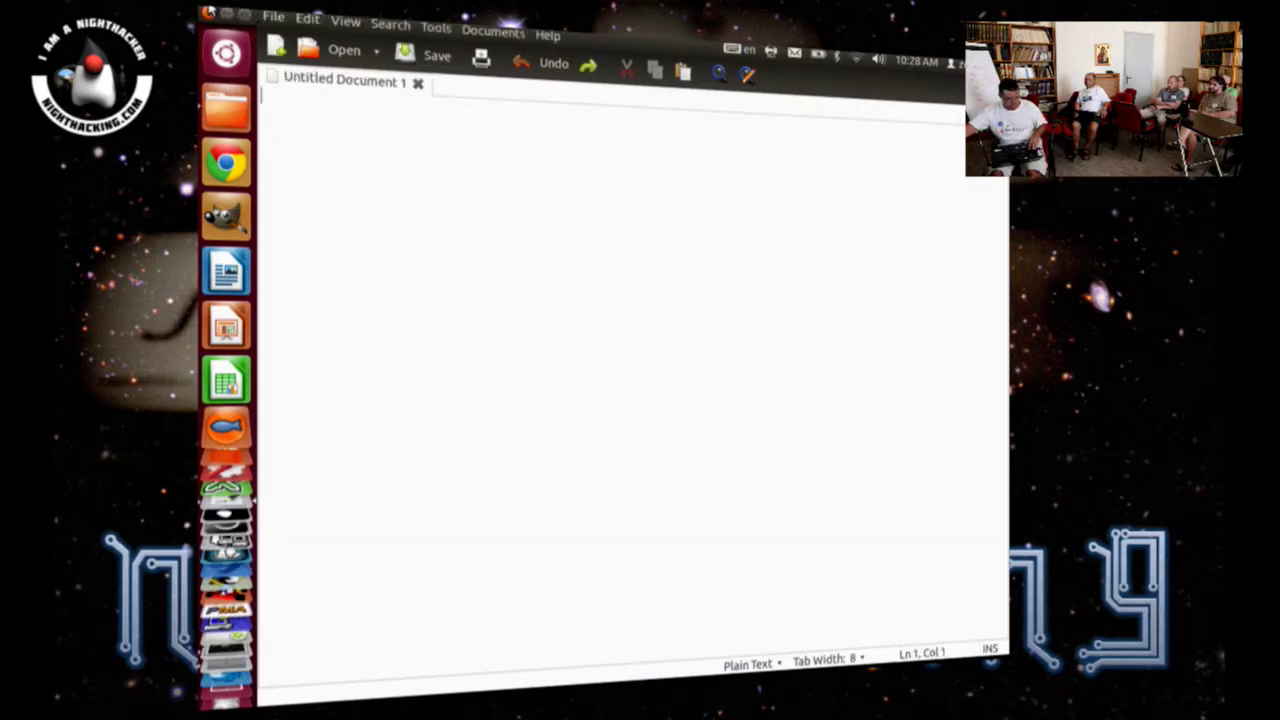
click(228, 13)
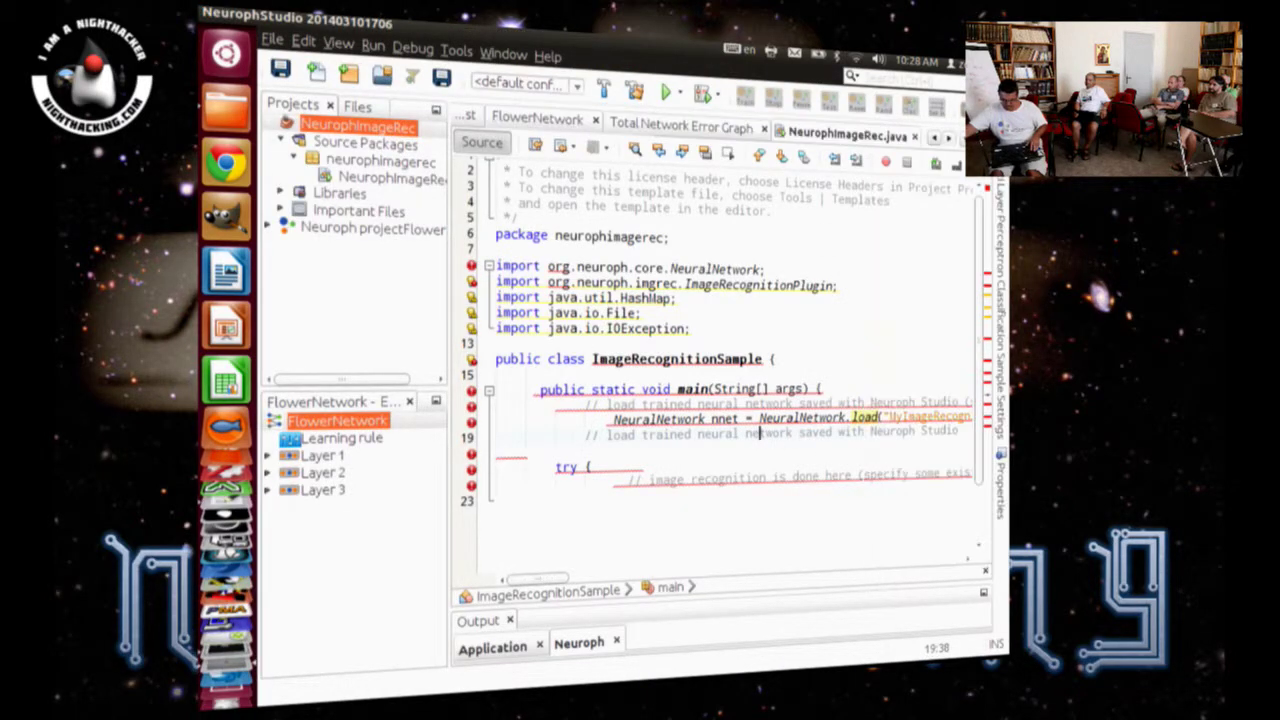
Step: Minimize the Projects and FlowerNetwork explorer panes to give the code editor more width
click(436, 109)
click(451, 113)
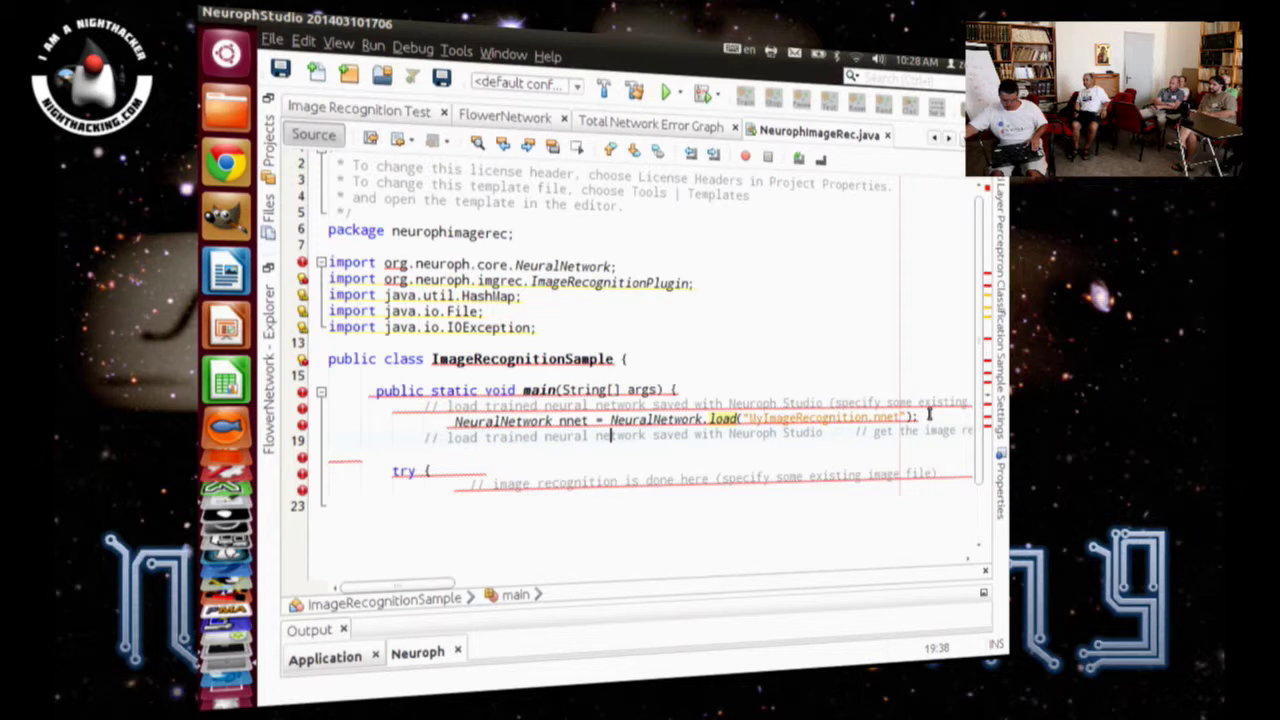
Step: Open the library settings in the NeurophImageRec project properties and start adding a JAR to the compile-time libraries
click(276, 185)
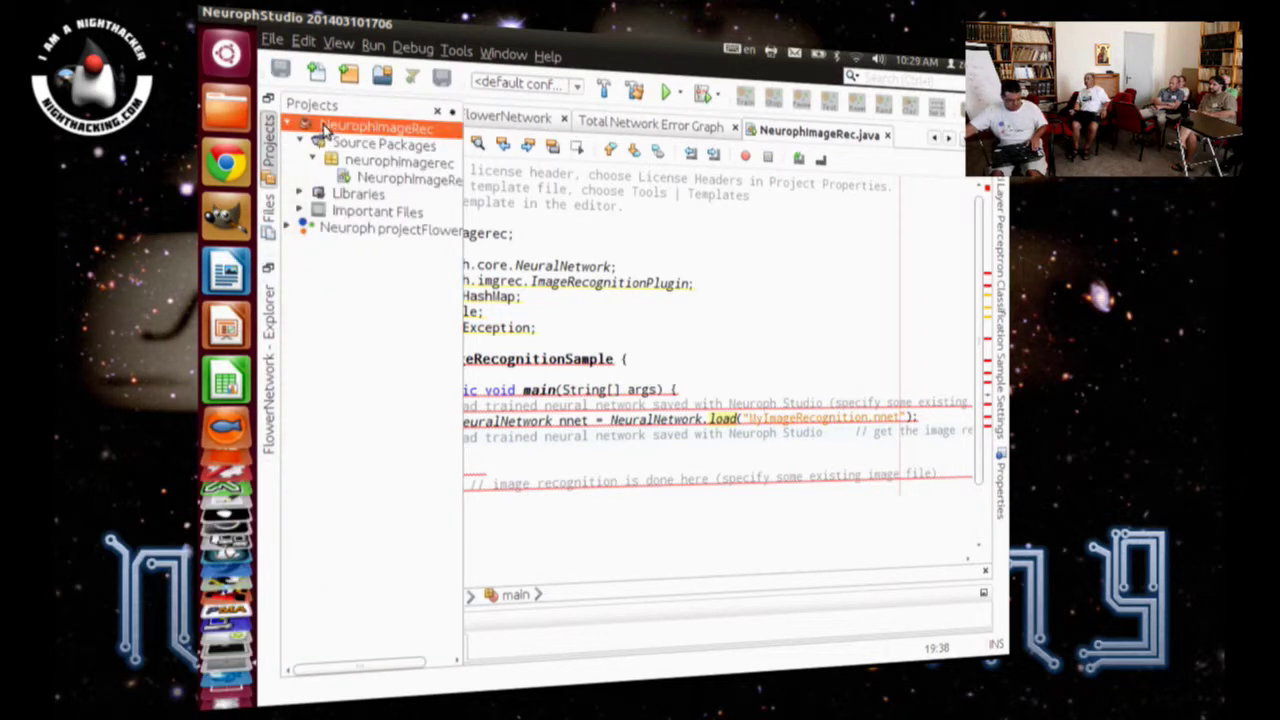
right_click(325, 133)
click(431, 494)
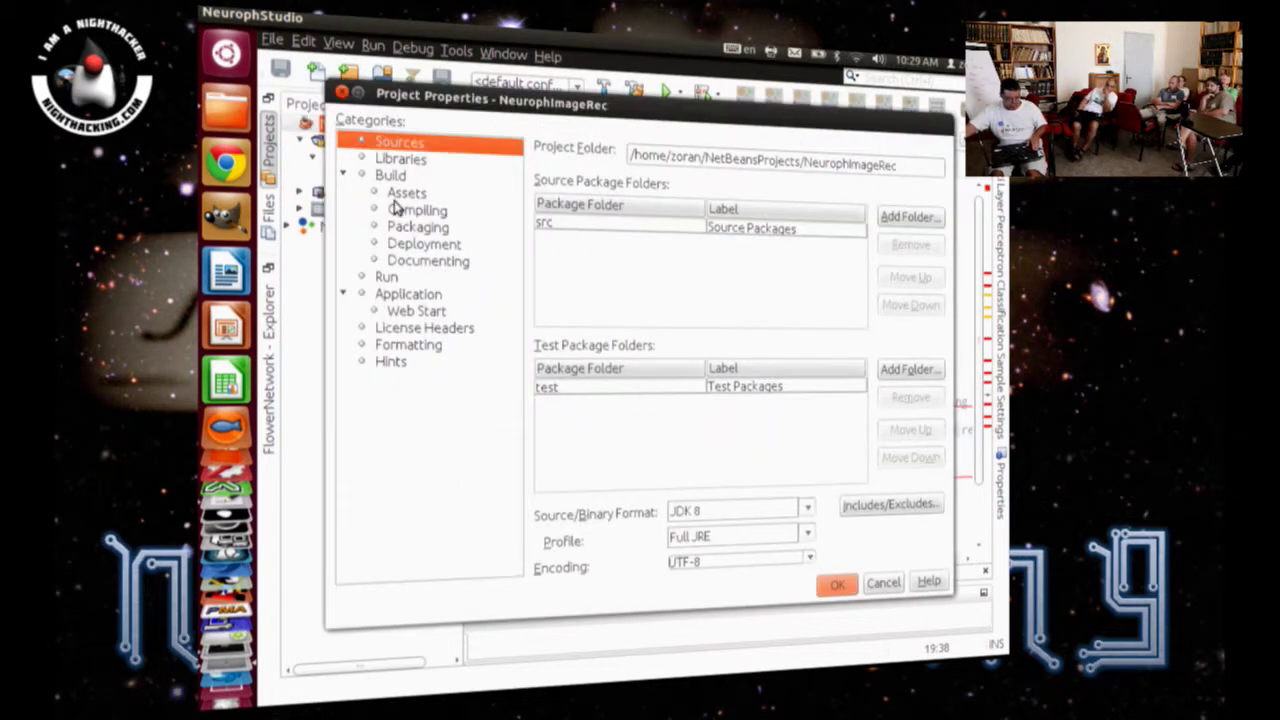
click(373, 162)
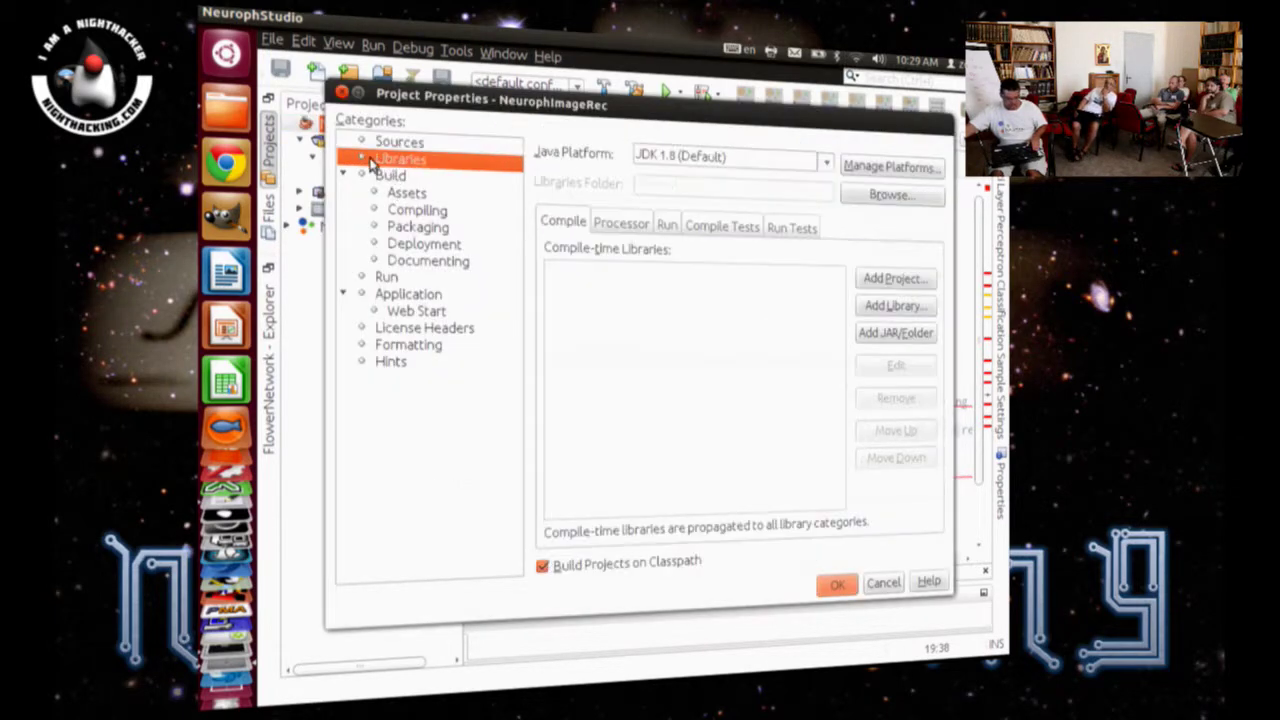
click(924, 333)
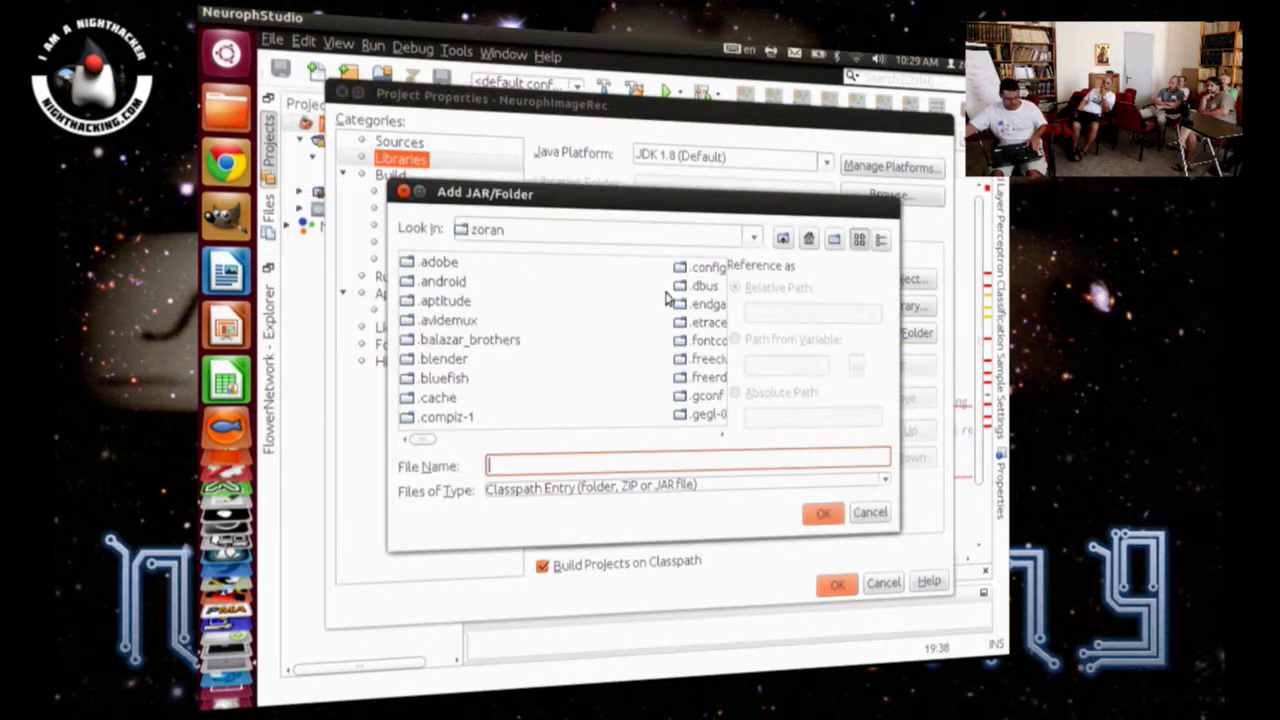
Step: Browse from the home folder to the Desktop/Hackhaton/neuroph-2.9 folder for the JARs
click(712, 357)
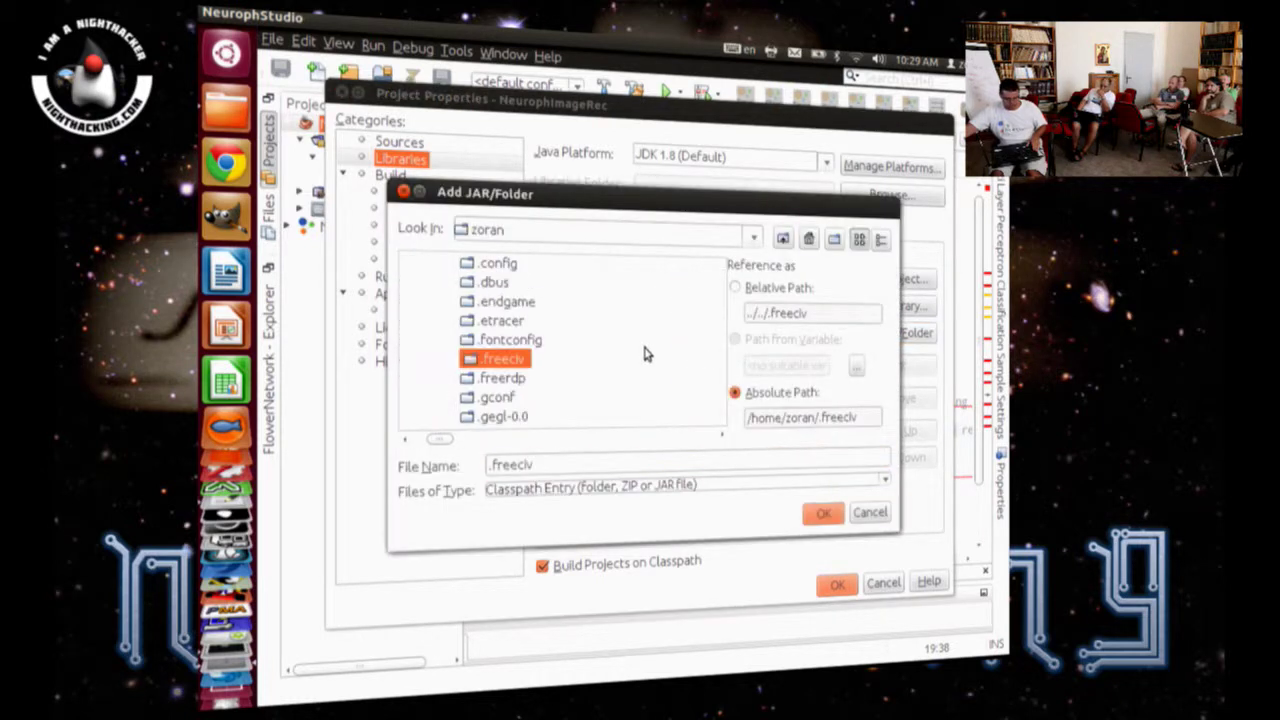
scroll(646, 351, down, 2)
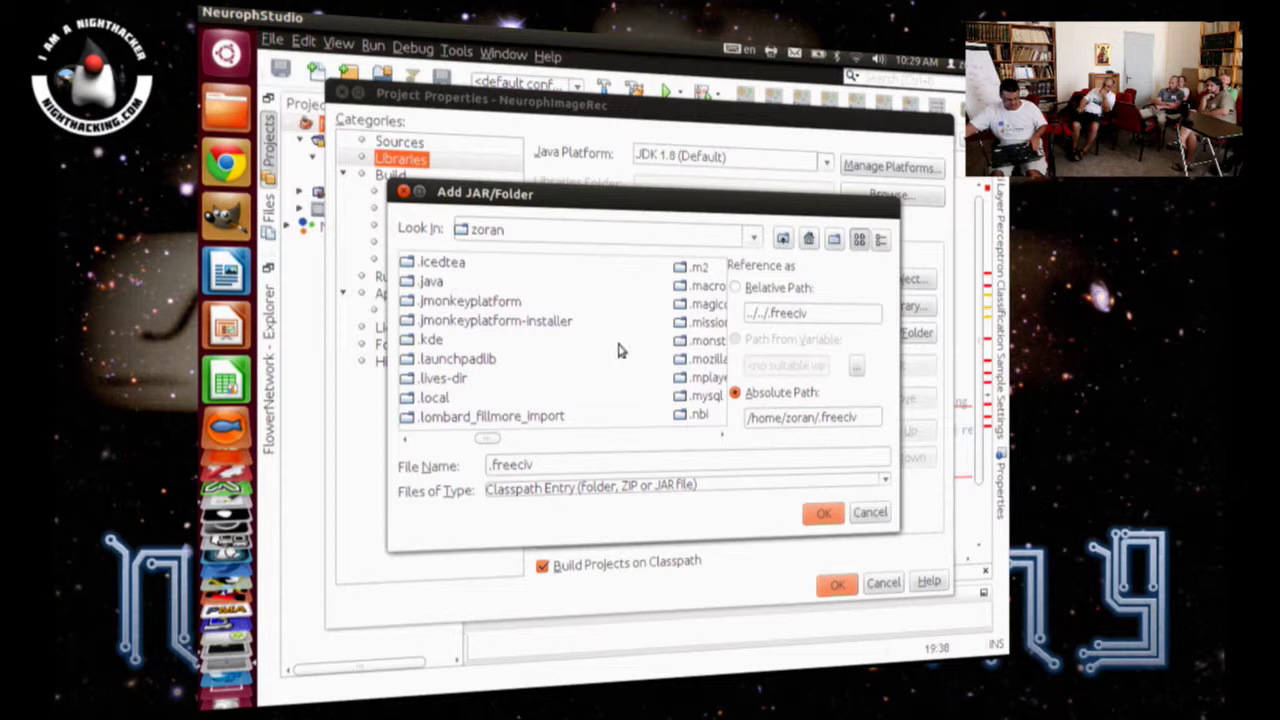
scroll(610, 355, down, 4)
click(808, 239)
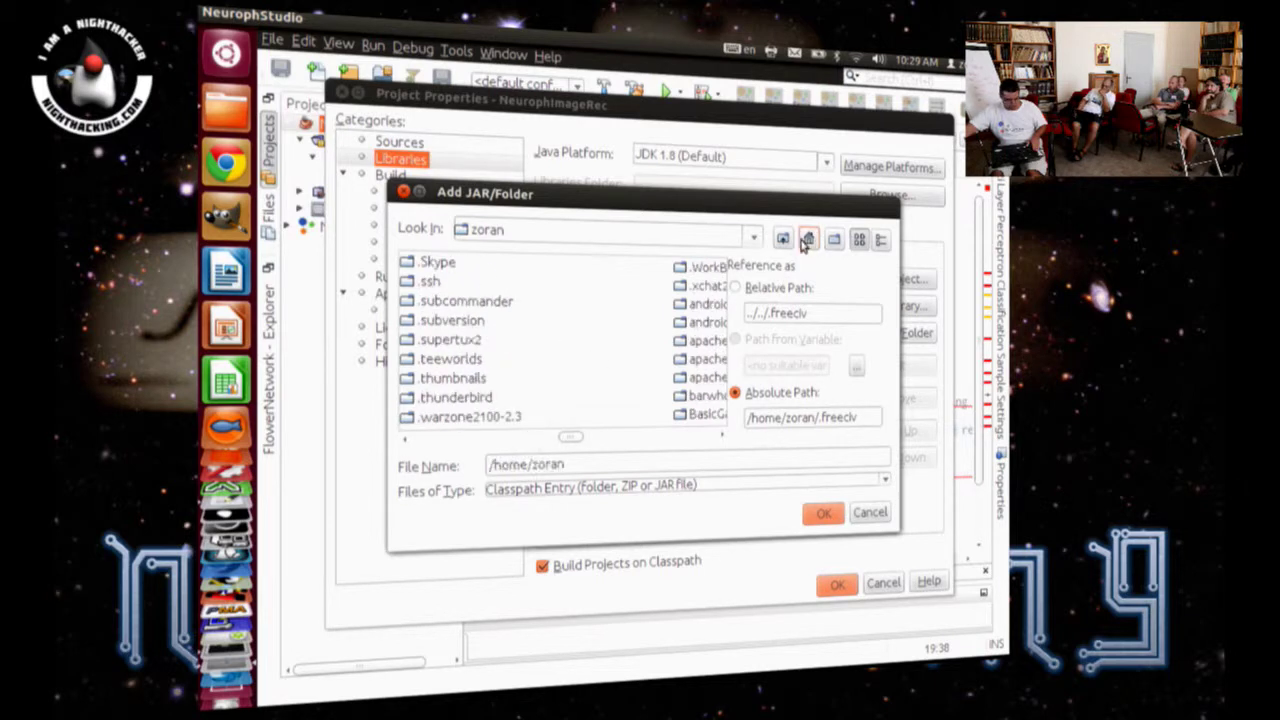
scroll(503, 340, down, 5)
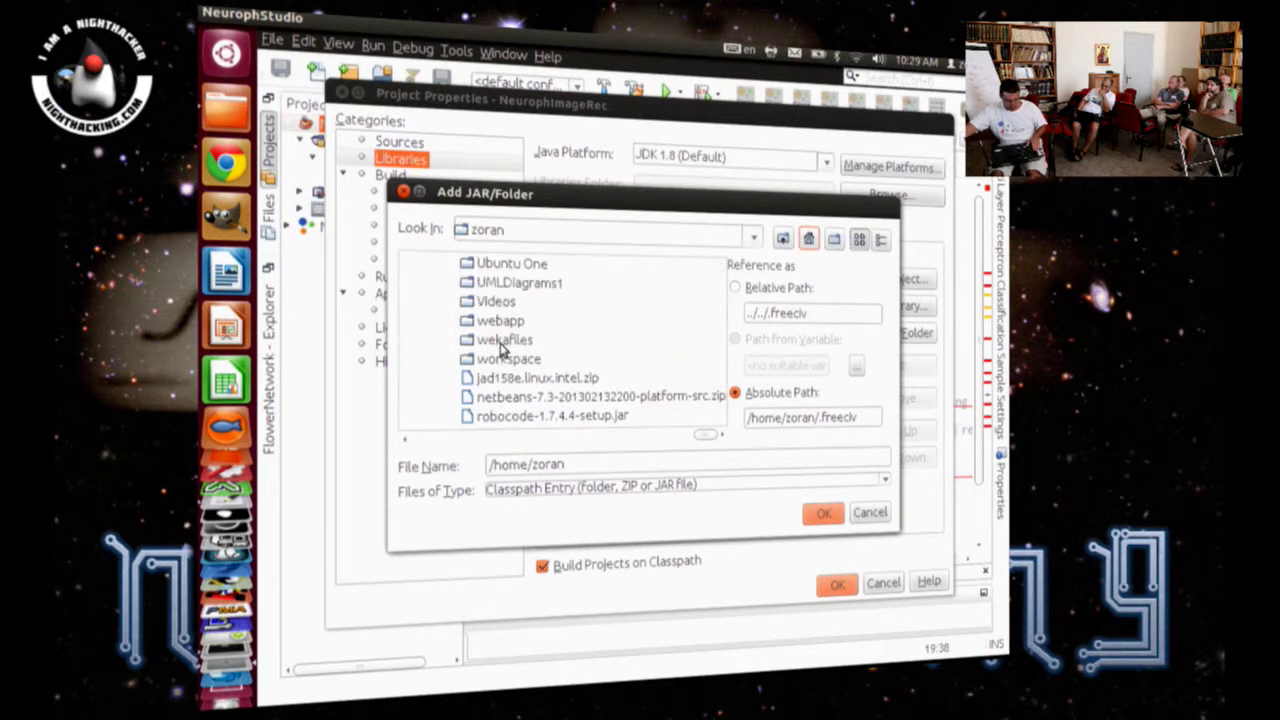
scroll(503, 345, up, 3)
click(457, 320)
key(d)
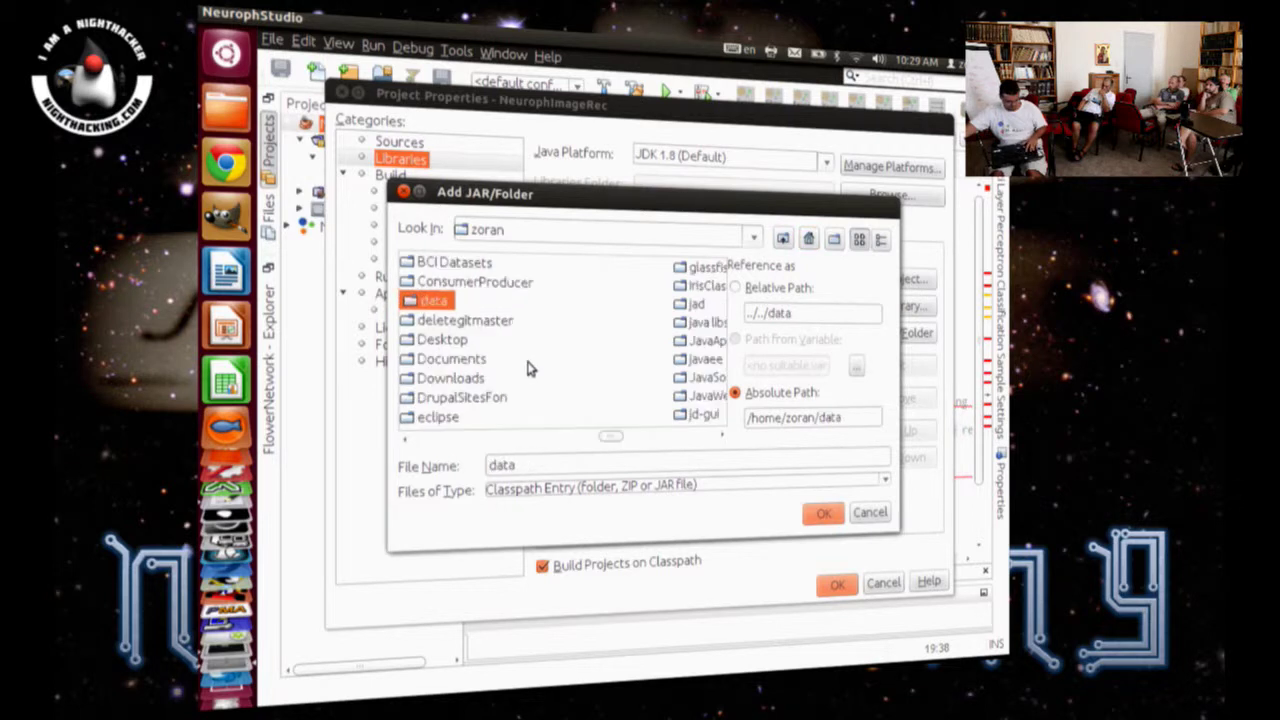
double_click(427, 340)
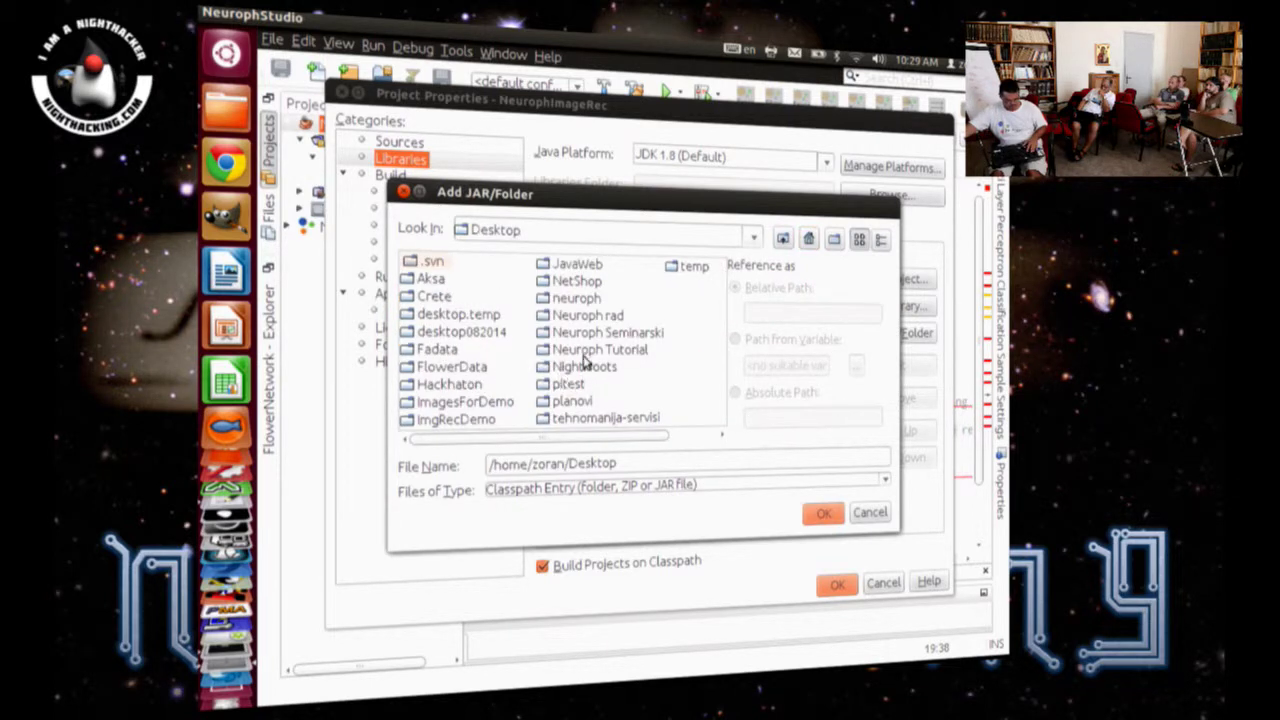
double_click(466, 384)
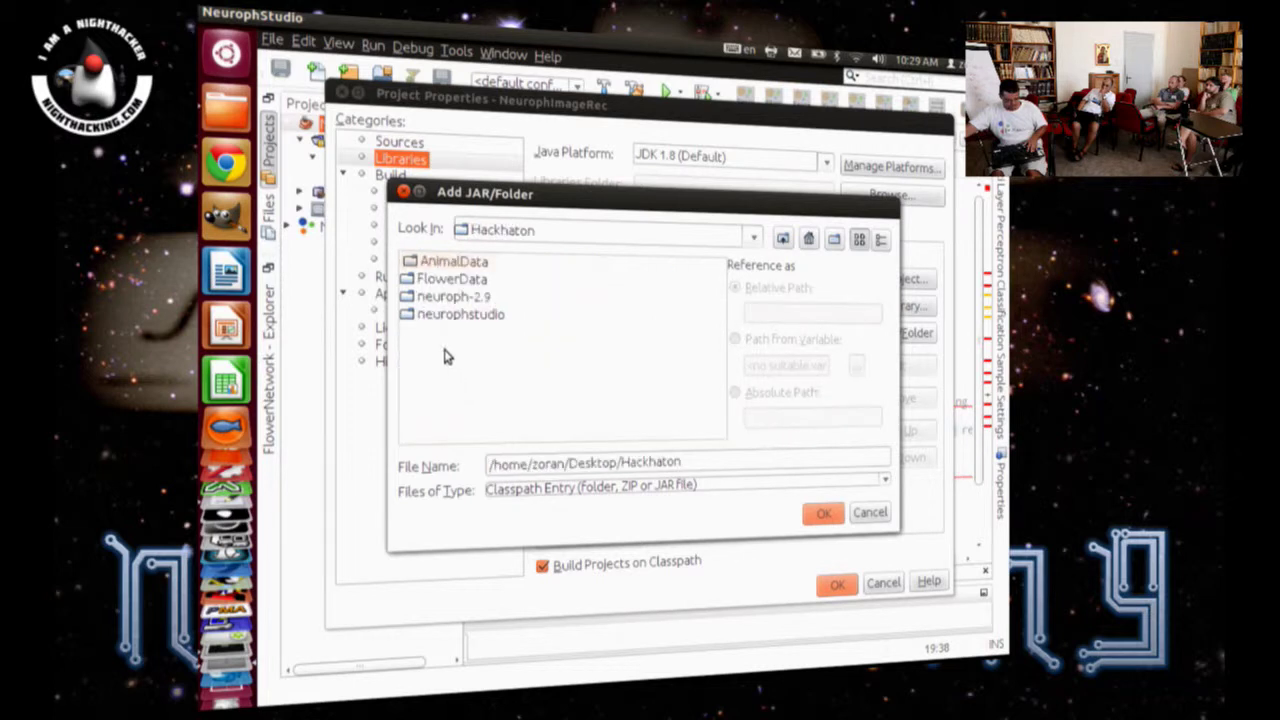
double_click(447, 298)
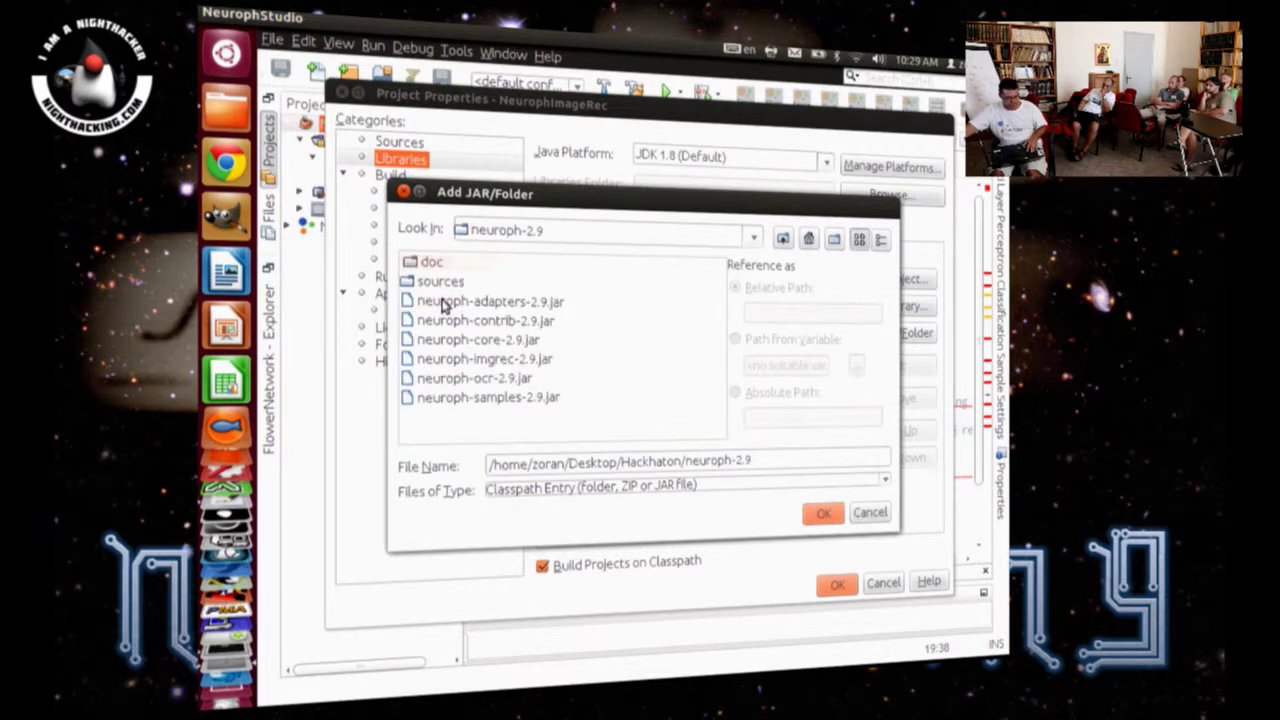
Step: Add neuroph-core-2.9.jar and neuroph-imgrec-2.9.jar to the compile-time libraries and accept the project properties
click(495, 340)
ctrl+click(477, 363)
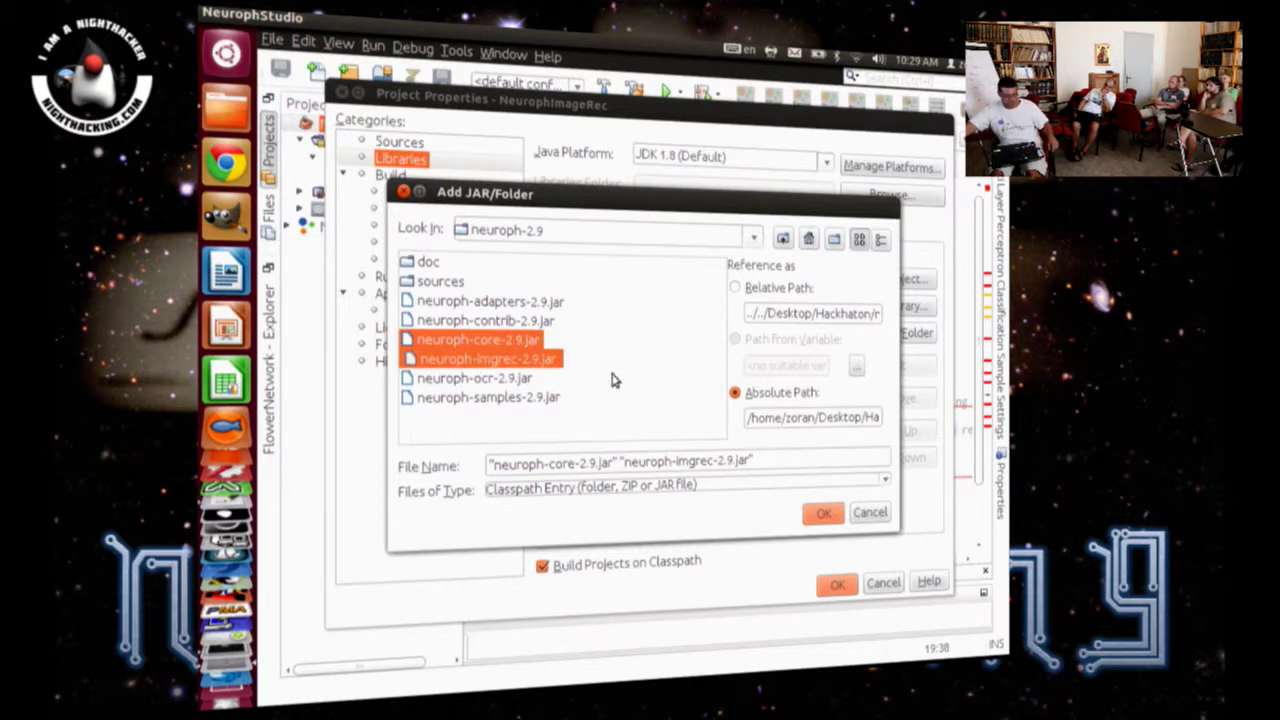
click(829, 513)
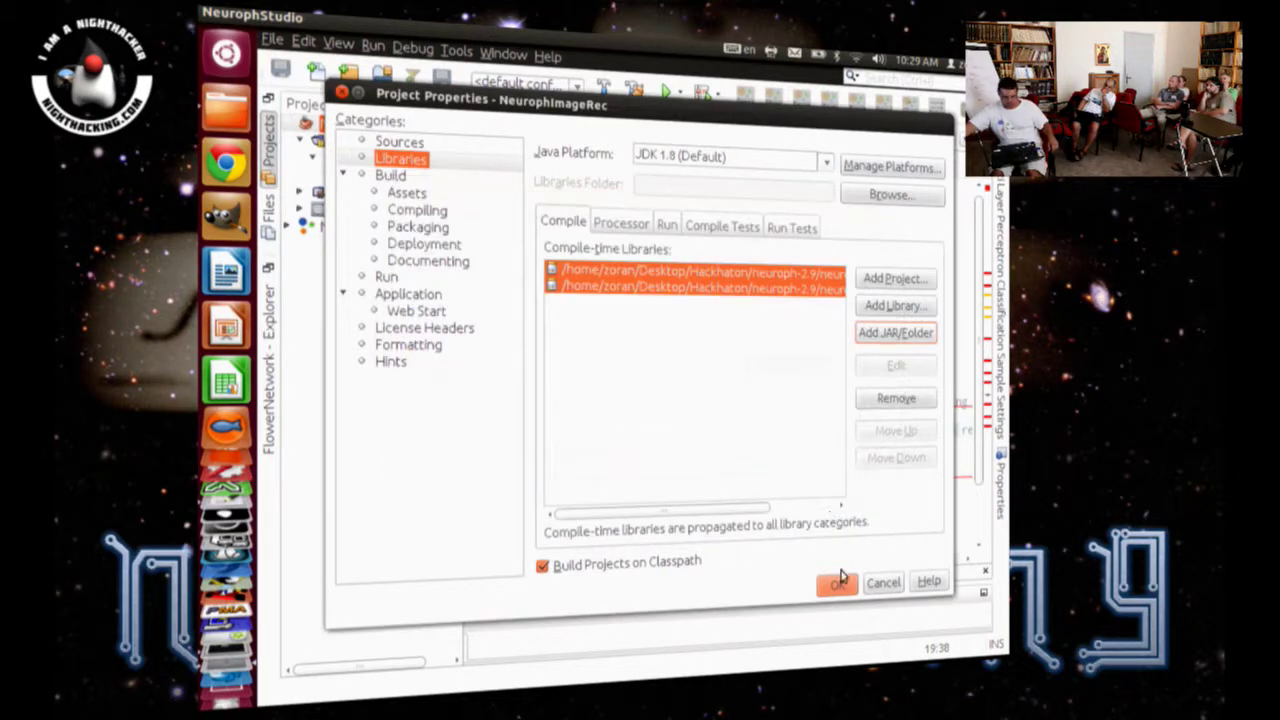
click(846, 589)
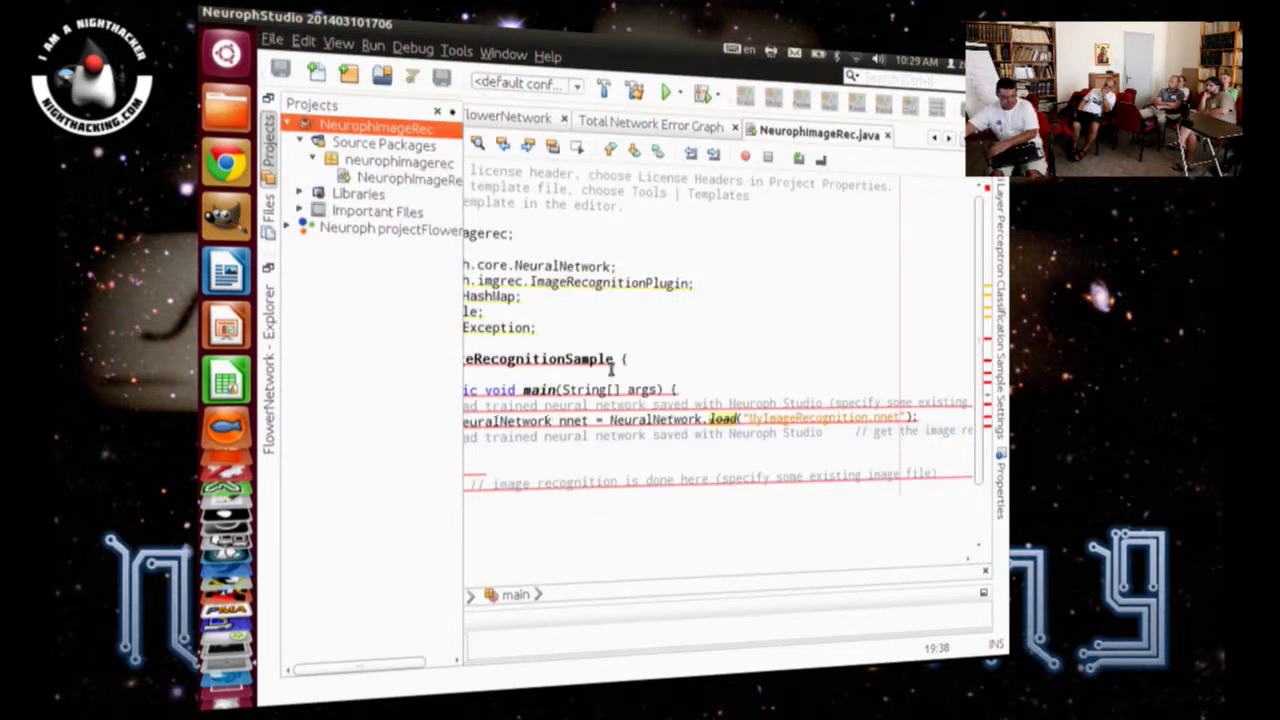
Step: Dock the Projects pane beside the editor again and select ImageRecognitionPlugin in its import statement
click(452, 111)
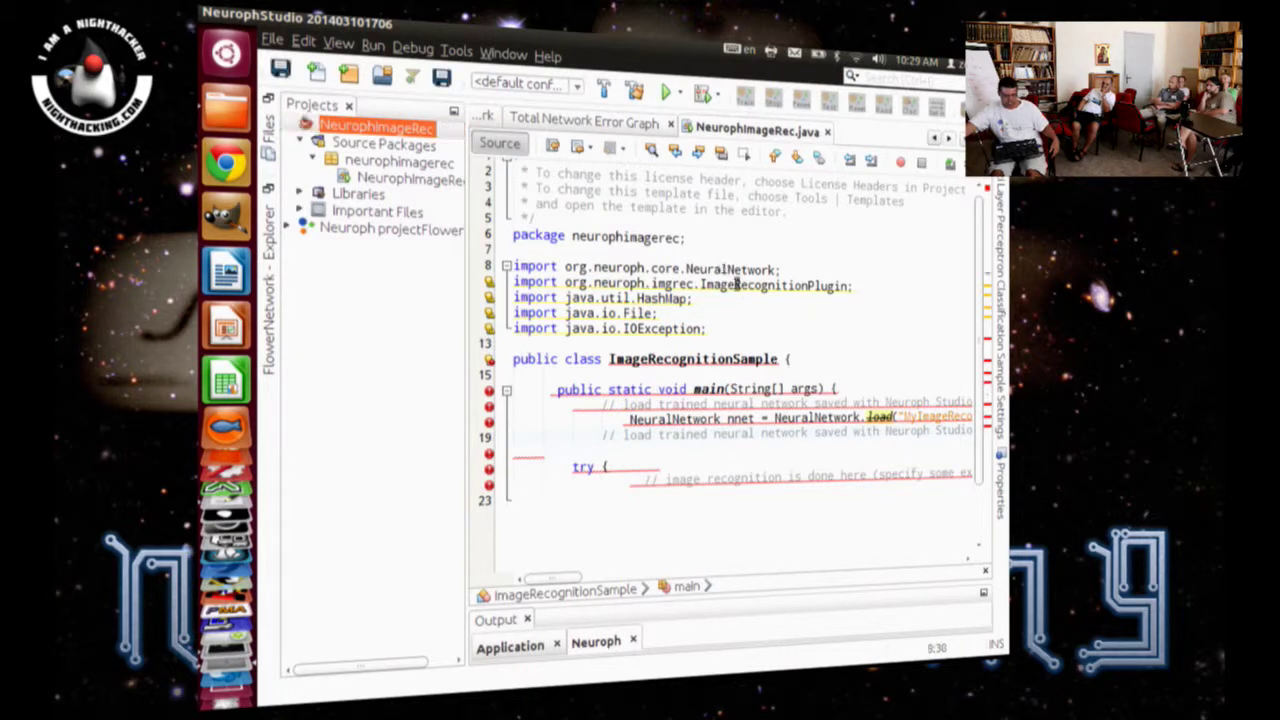
click(750, 286)
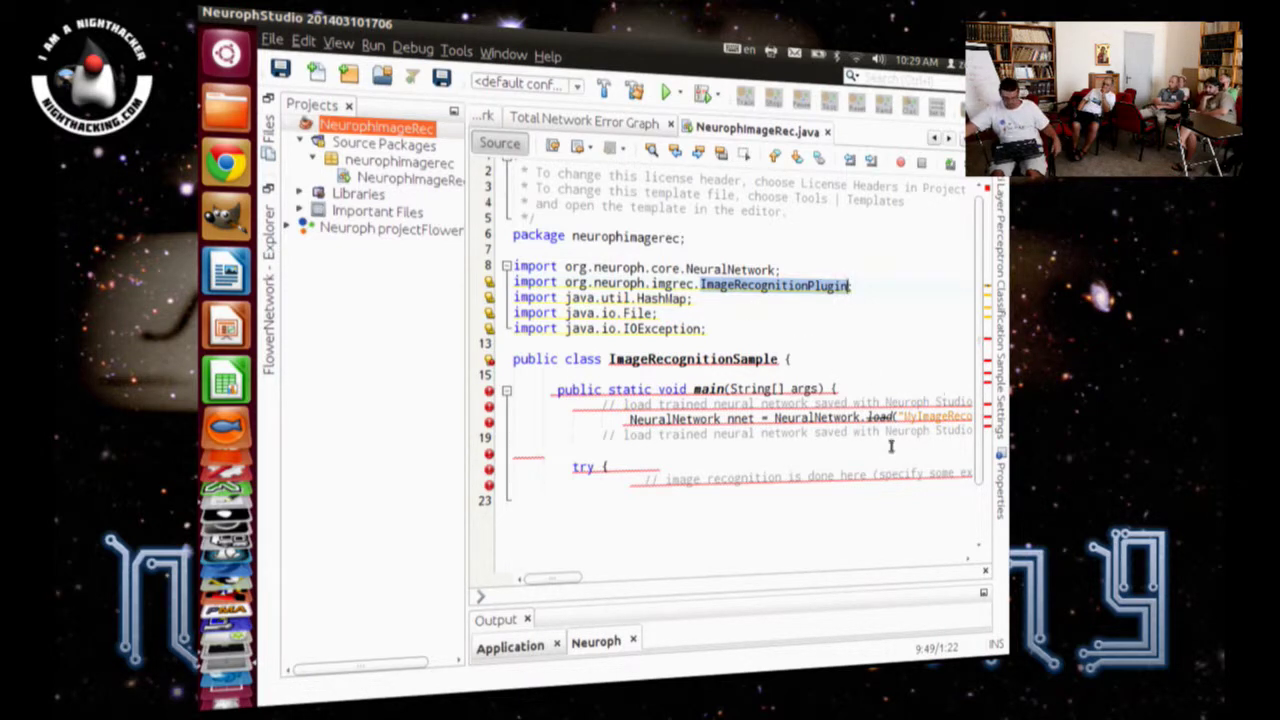
Step: Delete the extra leading characters in front of the NeuralNetwork nnet statement in the main method
click(596, 421)
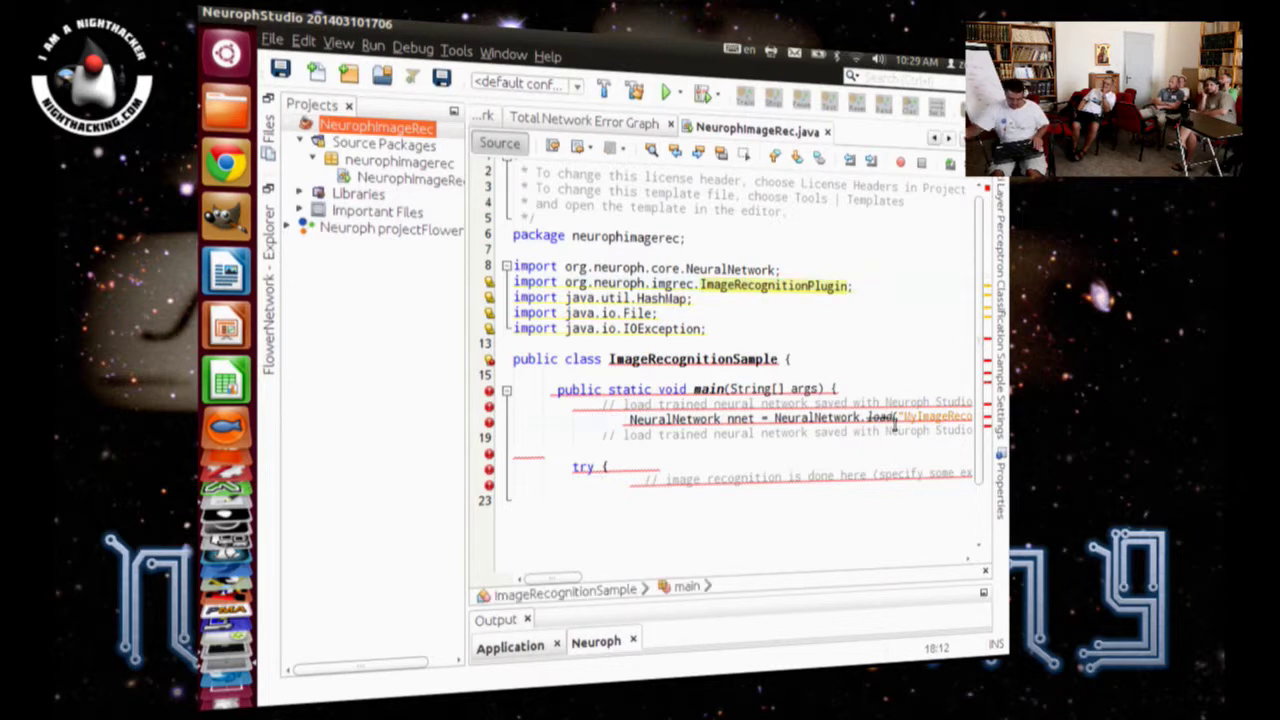
key(Delete)
key(Delete)
key(Delete)
key(Delete)
key(Delete)
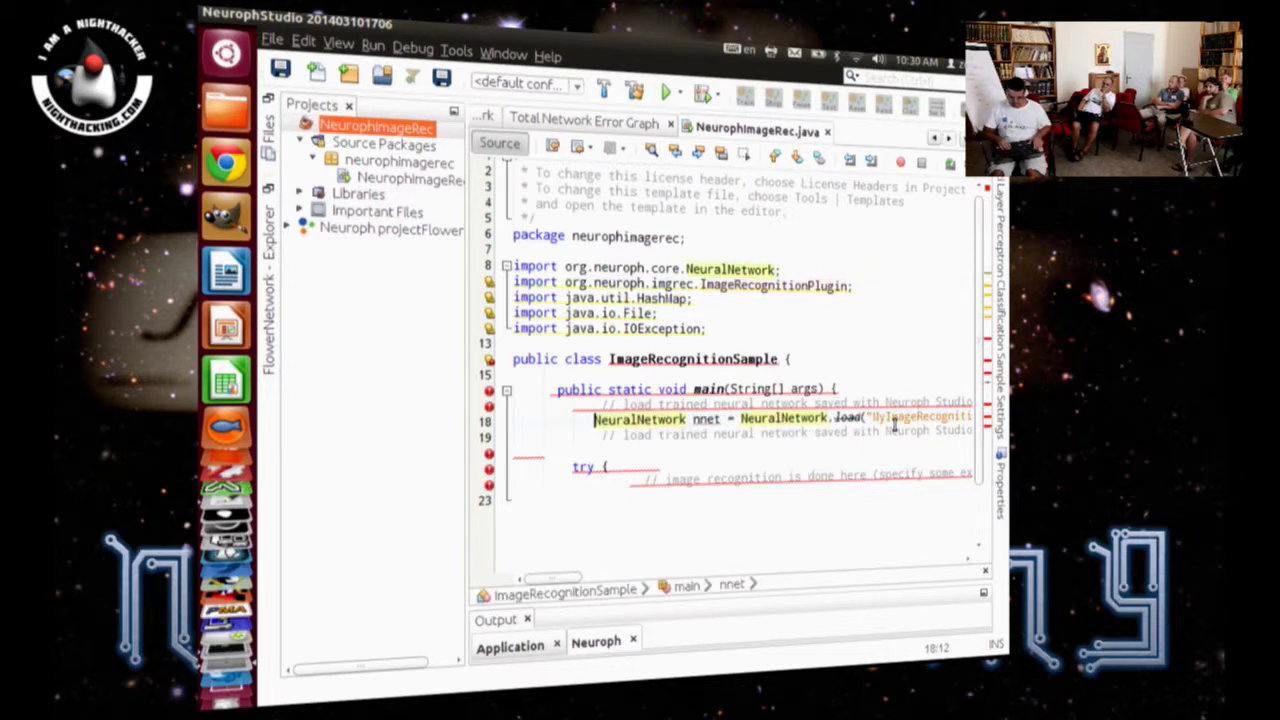
Step: Delete the comment about loading the trained network above the NeuralNetwork nnet statement
key(ctrl+Right)
key(ctrl+Right)
key(ctrl+Right)
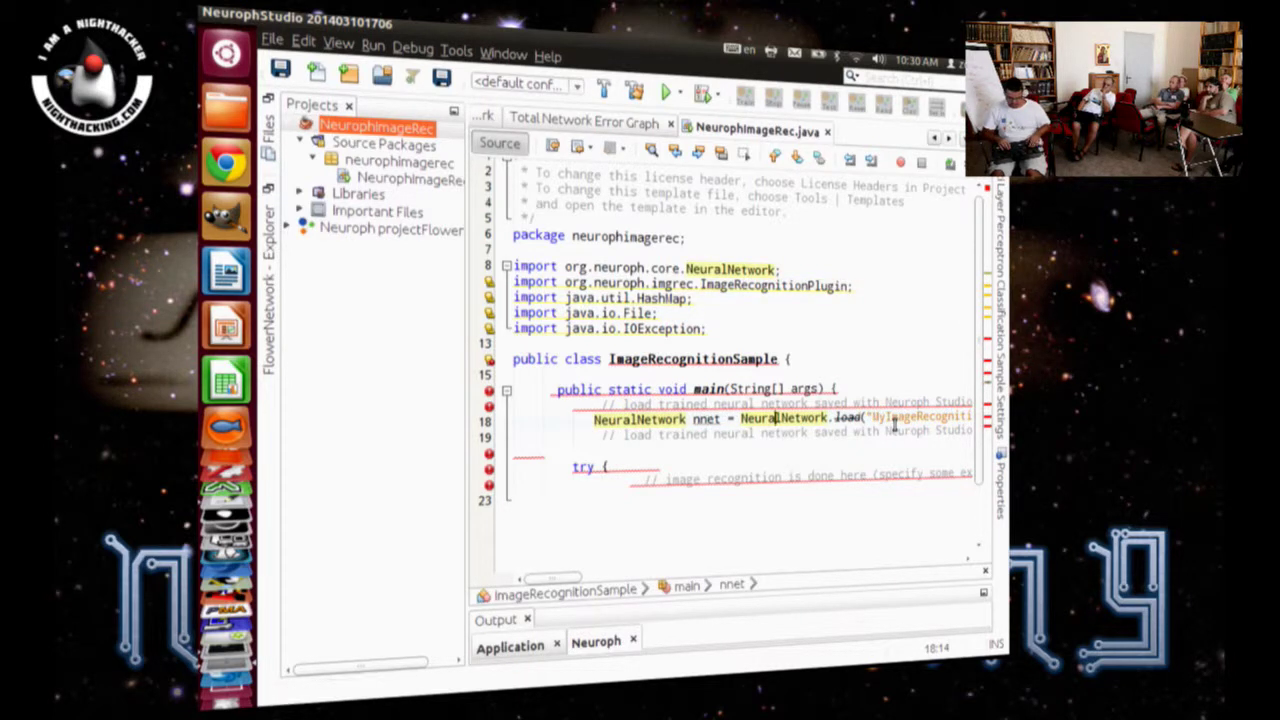
key(Up)
key(shift+Home)
key(Delete)
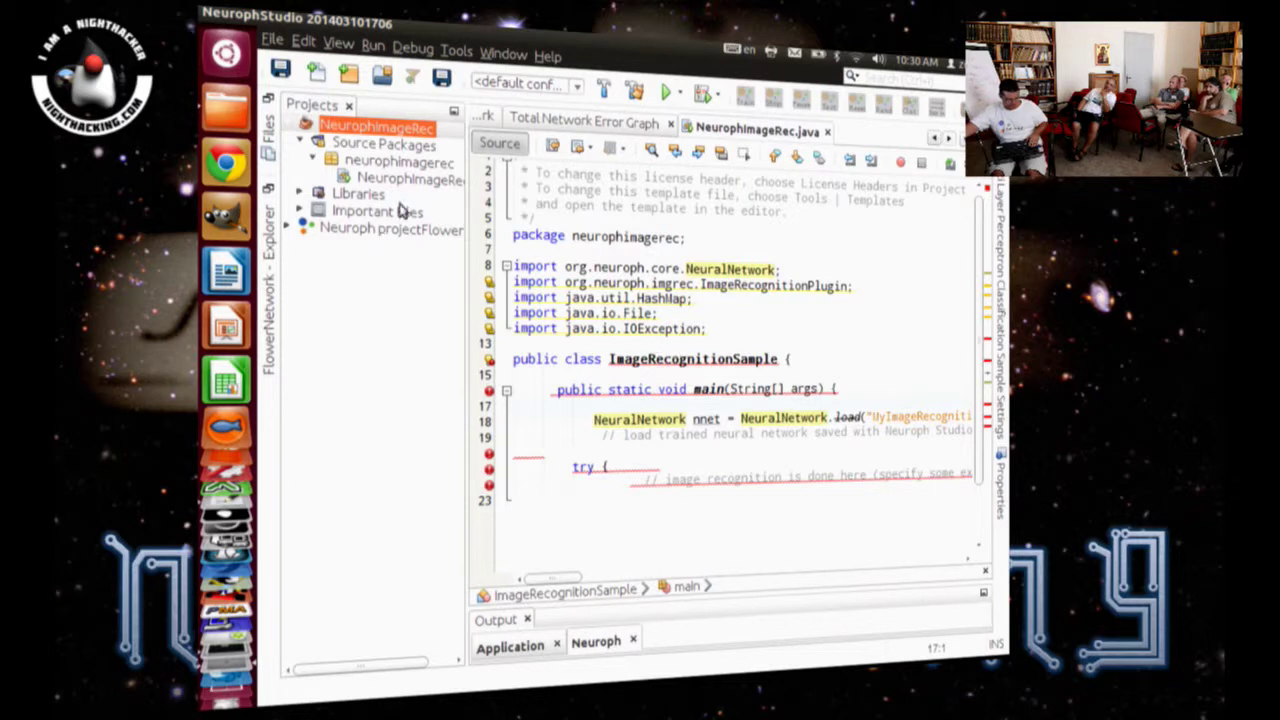
Step: Apply the class declaration's hint to rename the file to ImageRecognitionSample.java, and save it
click(490, 361)
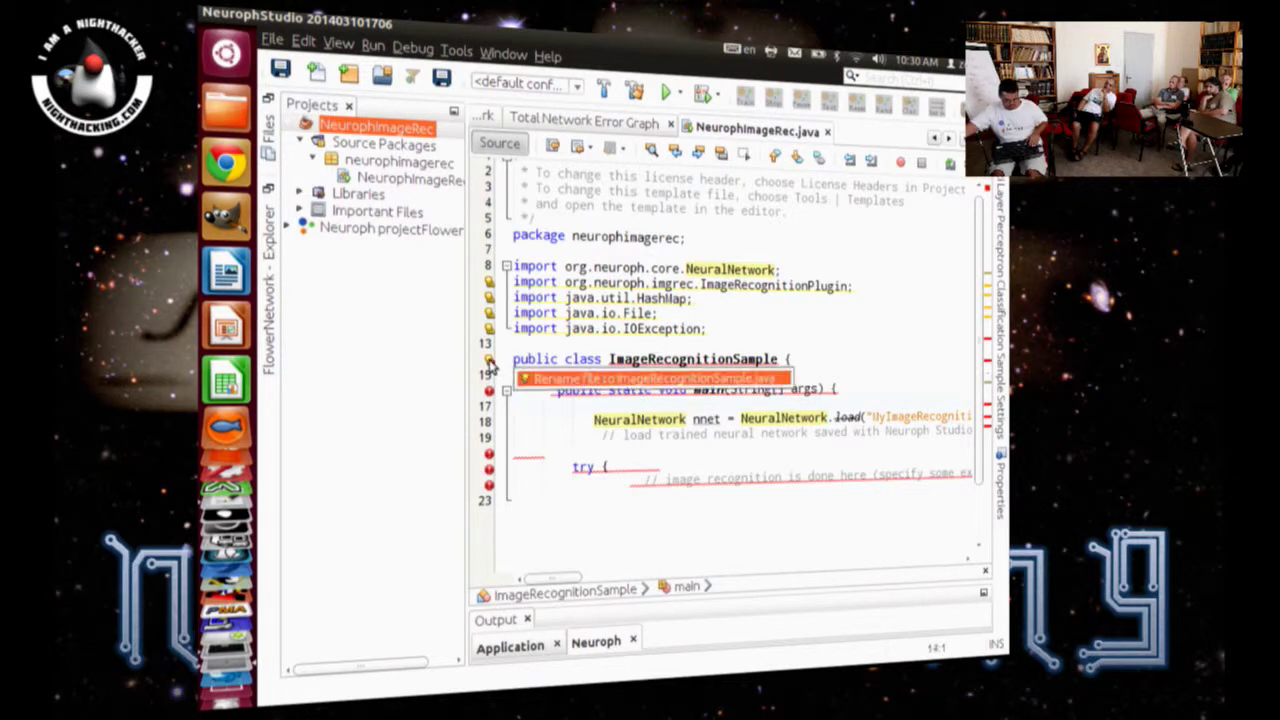
click(555, 380)
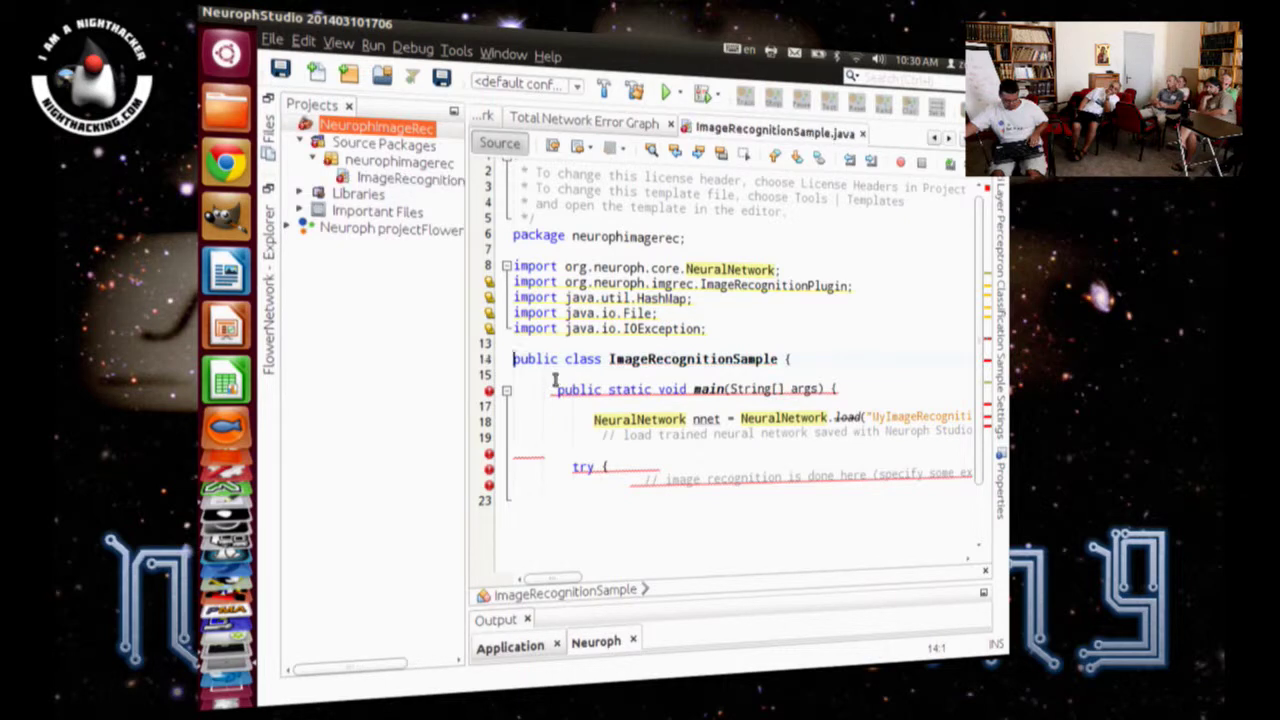
click(280, 68)
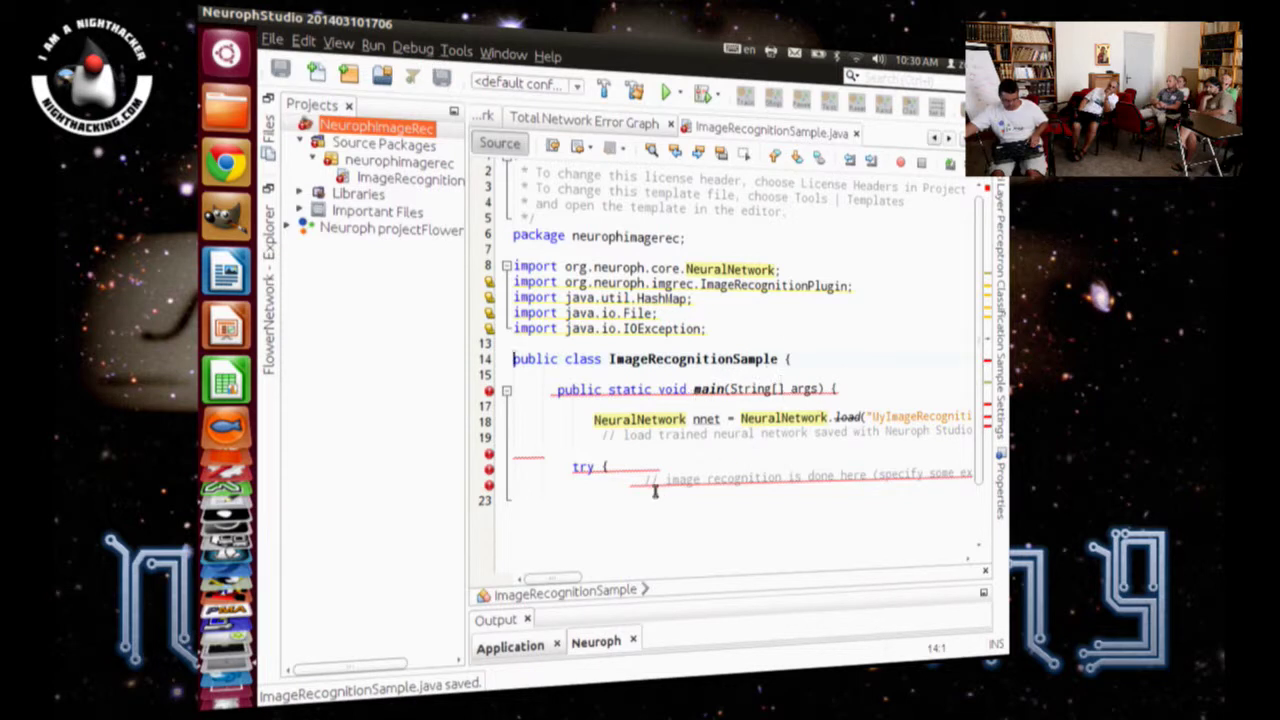
Step: Break the line after ioe.printStackTrace(); so the closing braces stand on their own line
key(ctrl+v)
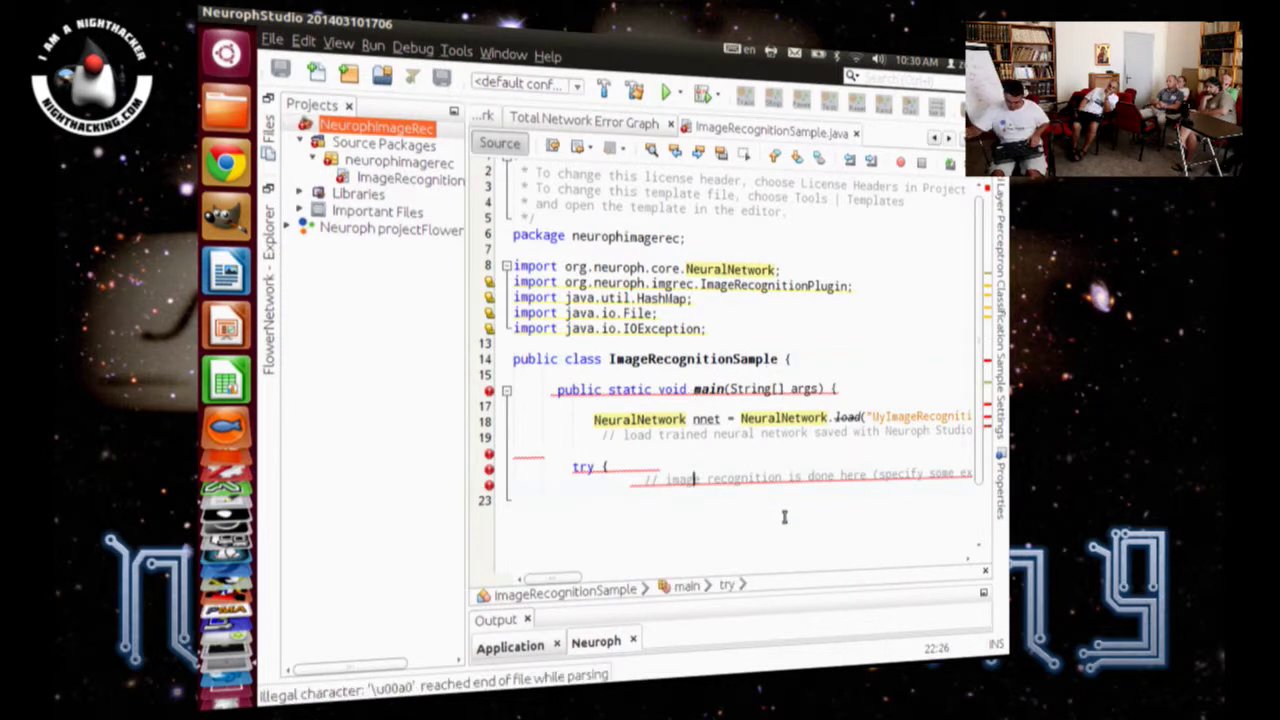
key(Left)
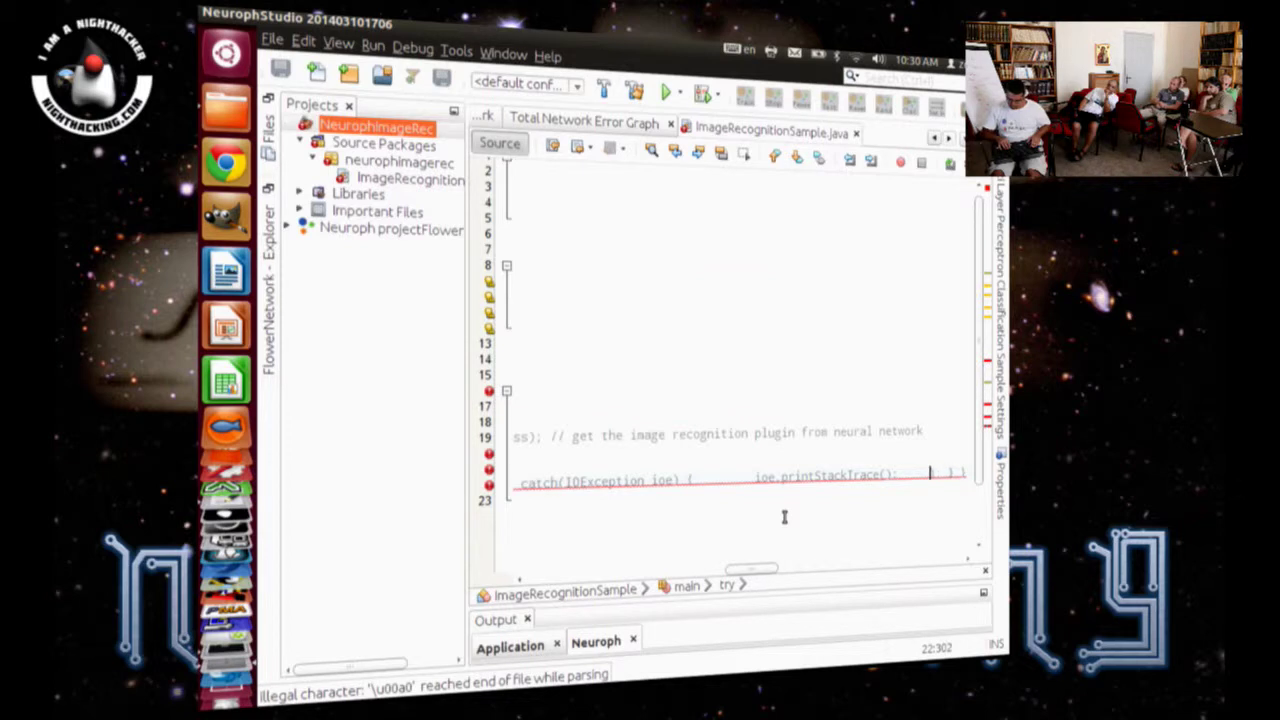
key(Return)
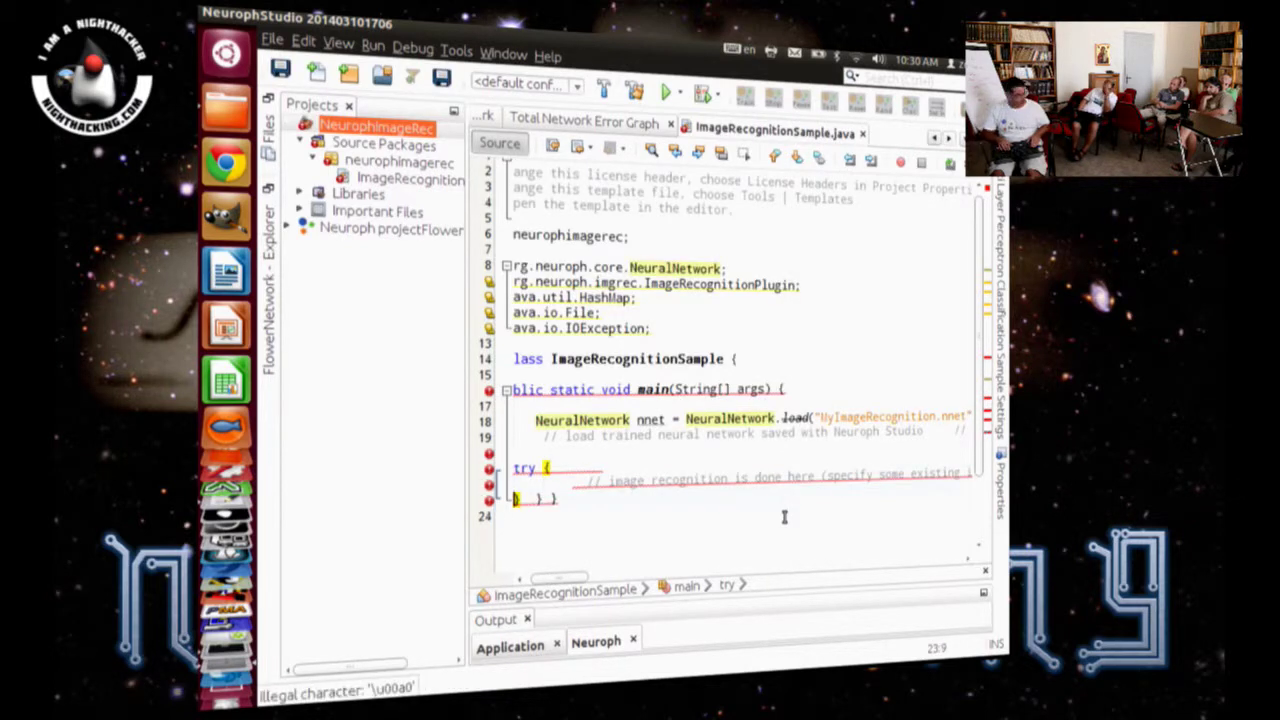
Step: Go through the lines of the main method and examine the errors reported for them
key(Up)
key(Up)
key(Up)
key(Up)
key(Up)
key(Up)
key(Up)
key(Up)
key(Down)
key(Down)
key(Down)
key(Down)
key(Down)
key(Down)
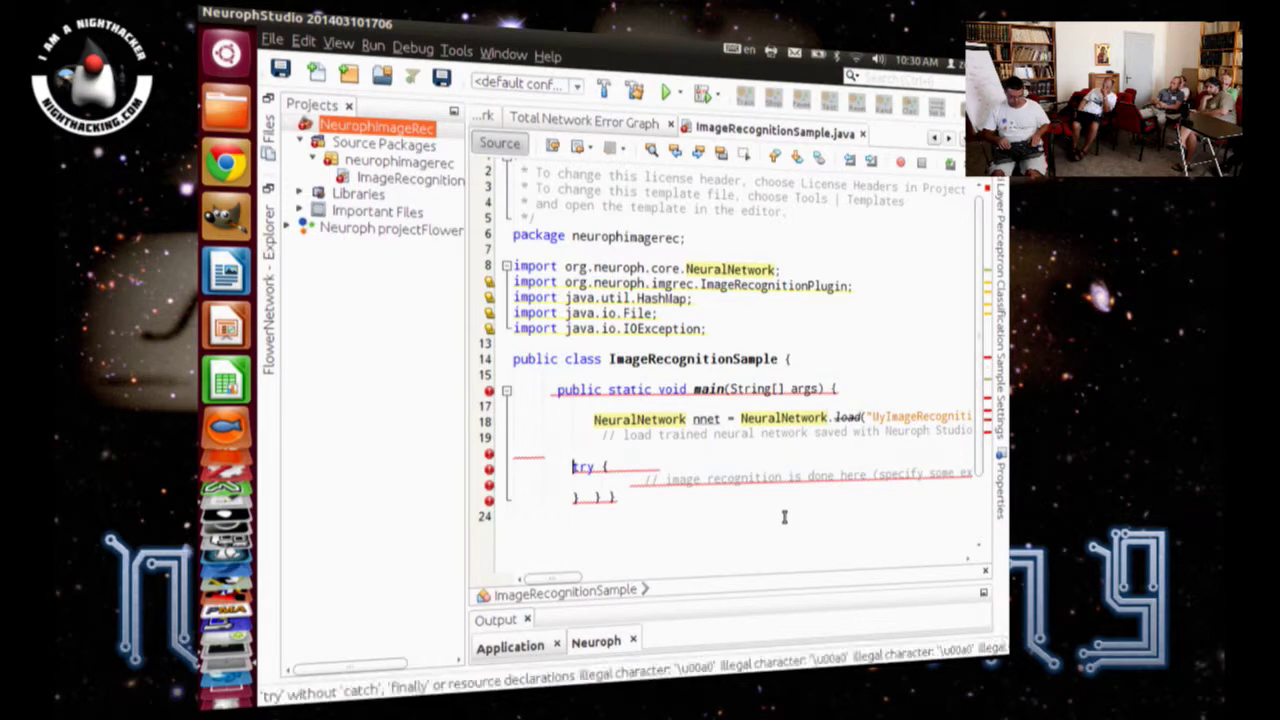
key(Up)
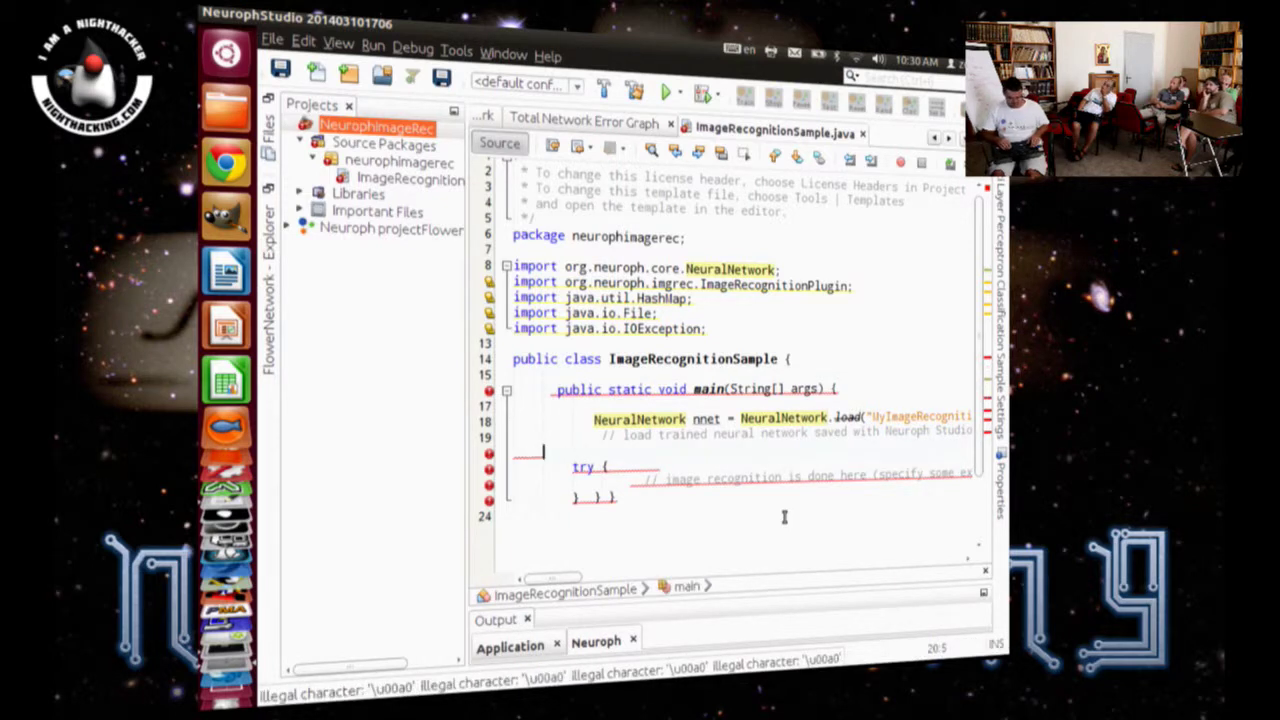
key(Down)
Step: Delete all code after the main declaration, from the NeuralNetwork nnet statement through the try block and its closing braces
key(Up)
key(Up)
key(Up)
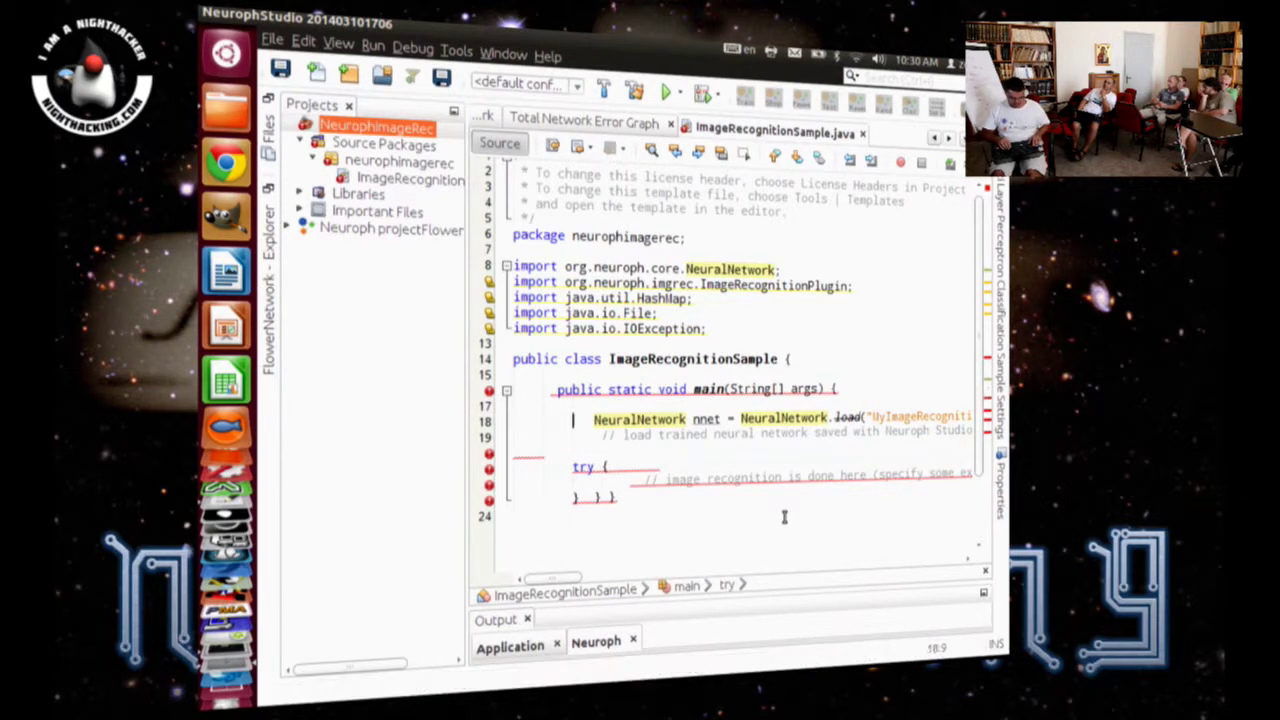
key(shift+Down)
key(shift+Down)
key(shift+Down)
key(shift+Down)
key(shift+Down)
key(shift+Down)
key(Delete)
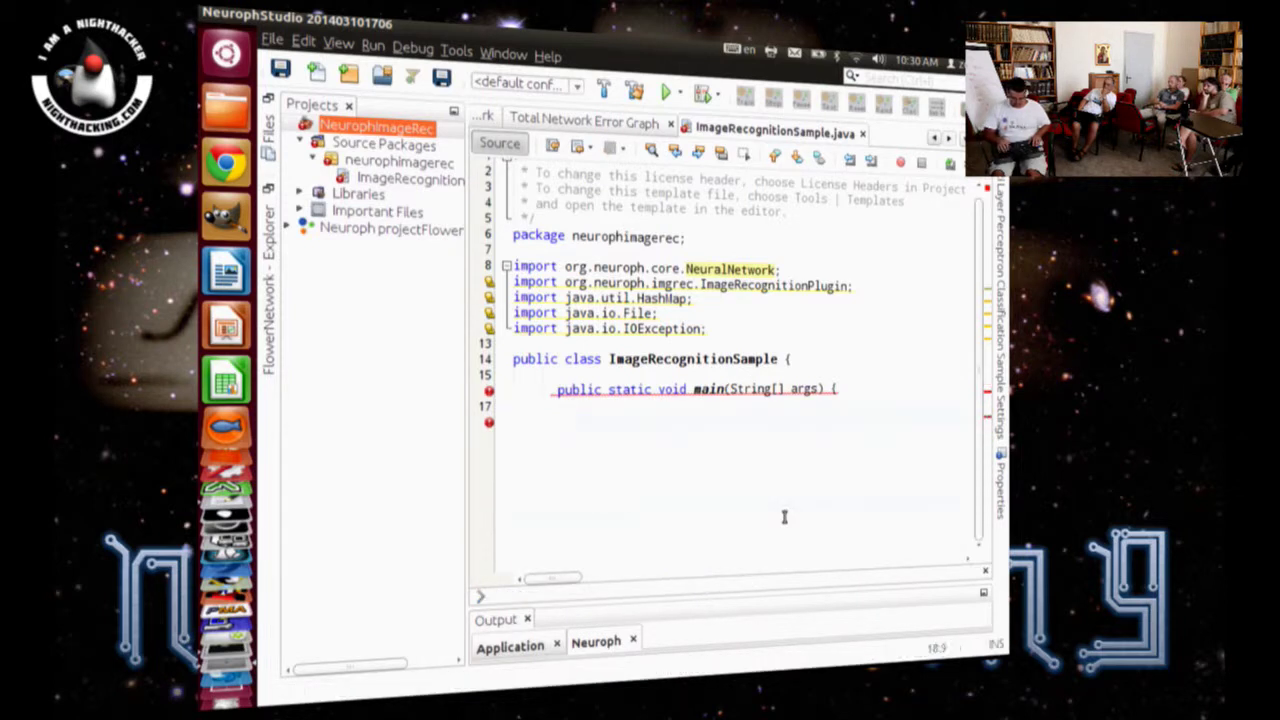
Step: Close the main method and the class with braces on separate lines, trim the main declaration's leading character, and save
text(})
key(Return)
key(Return)
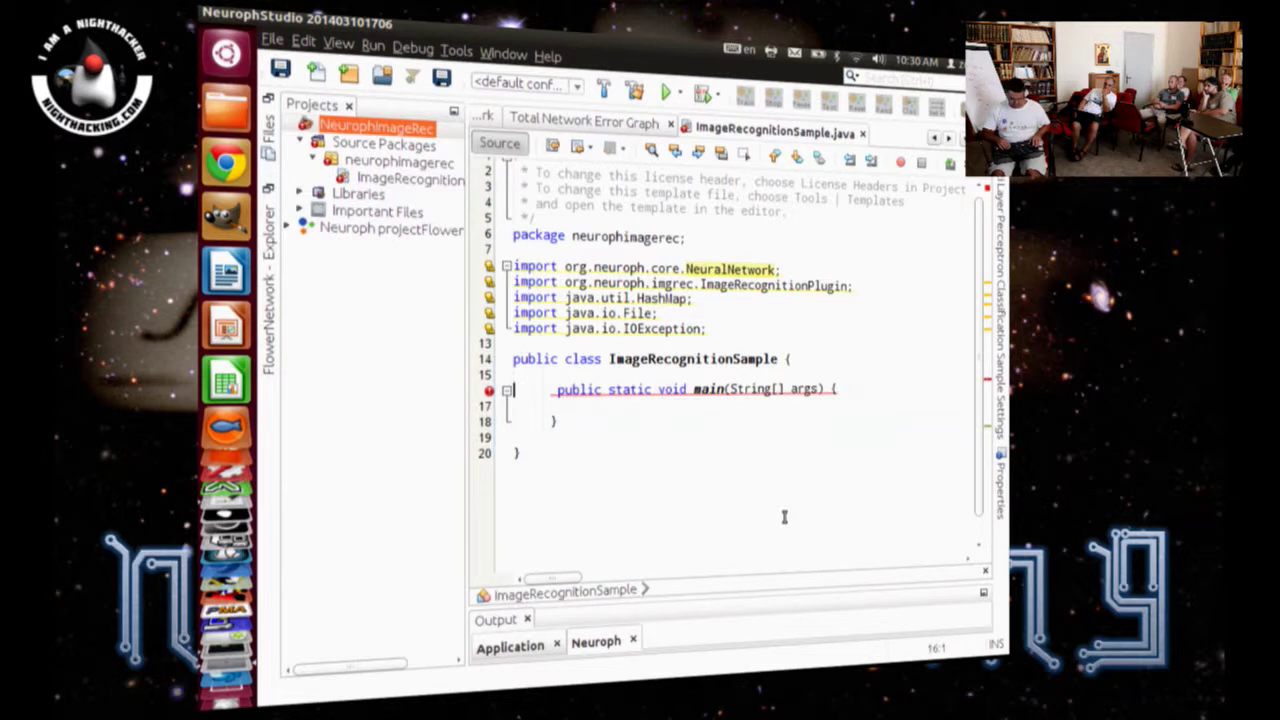
key(Delete)
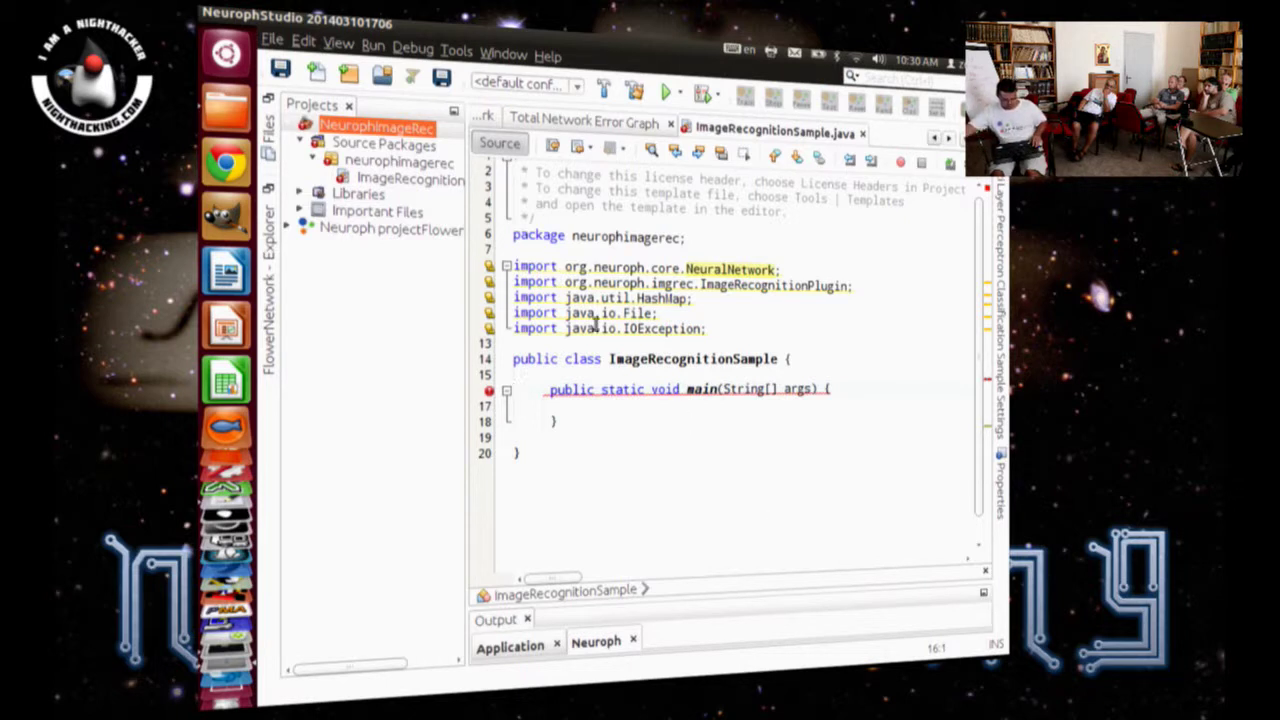
click(284, 74)
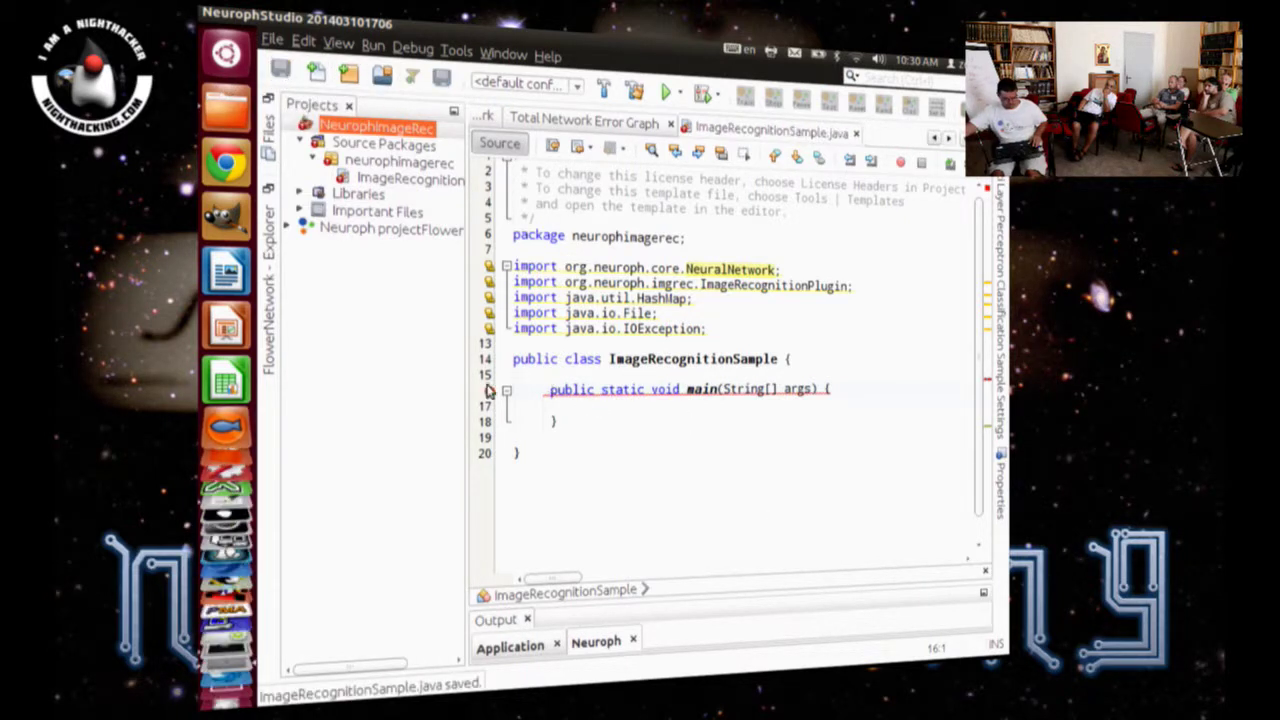
Step: Delete the whole empty main method from the ImageRecognitionSample class and save the file
click(535, 453)
drag(576, 415, 496, 393)
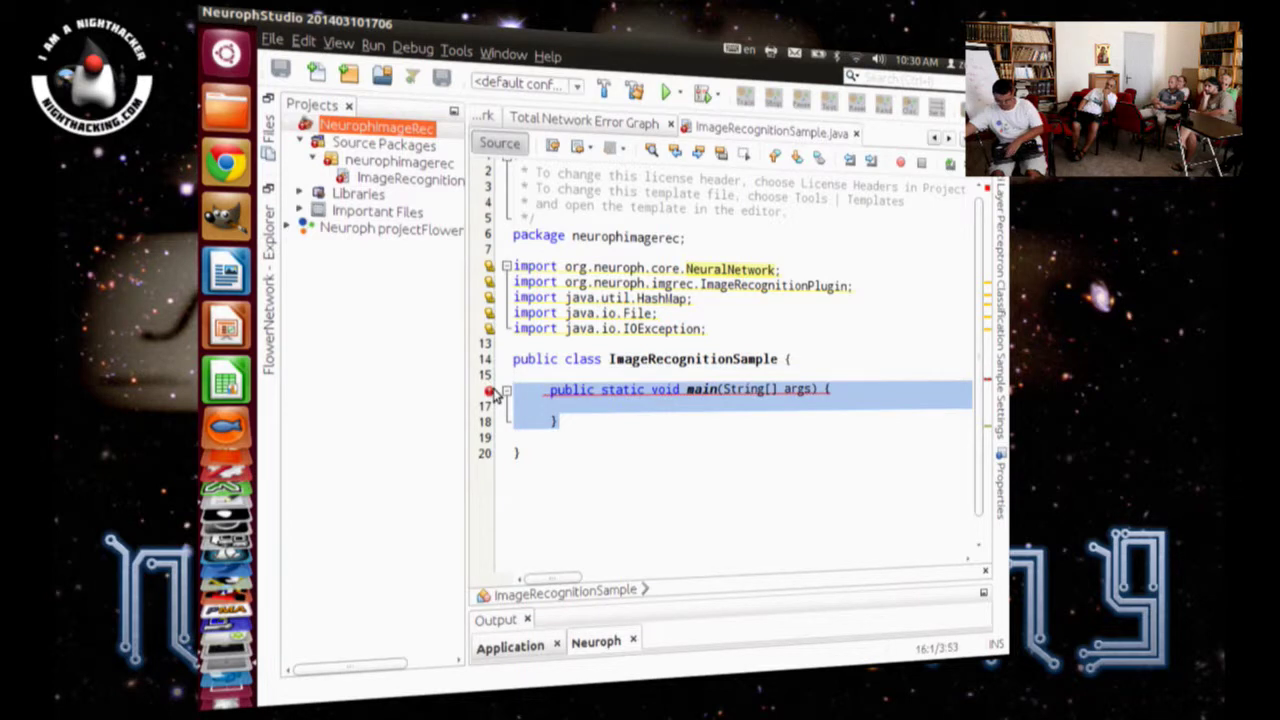
key(Delete)
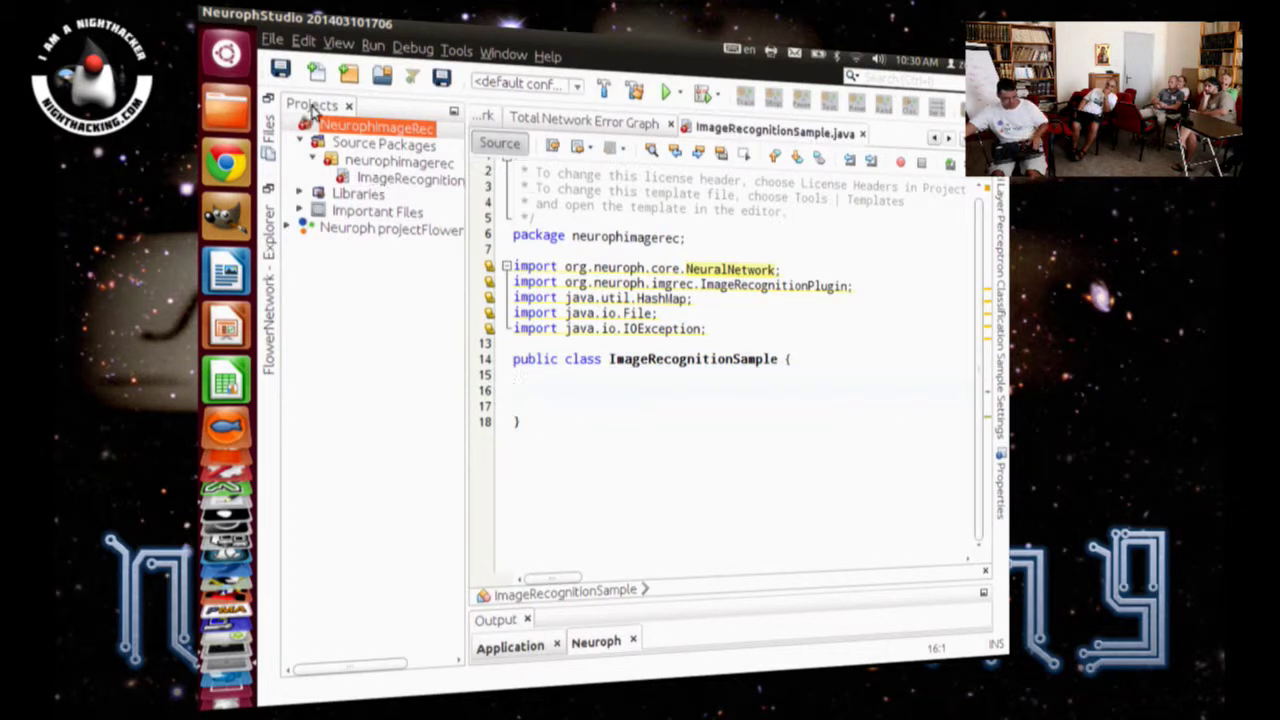
click(281, 70)
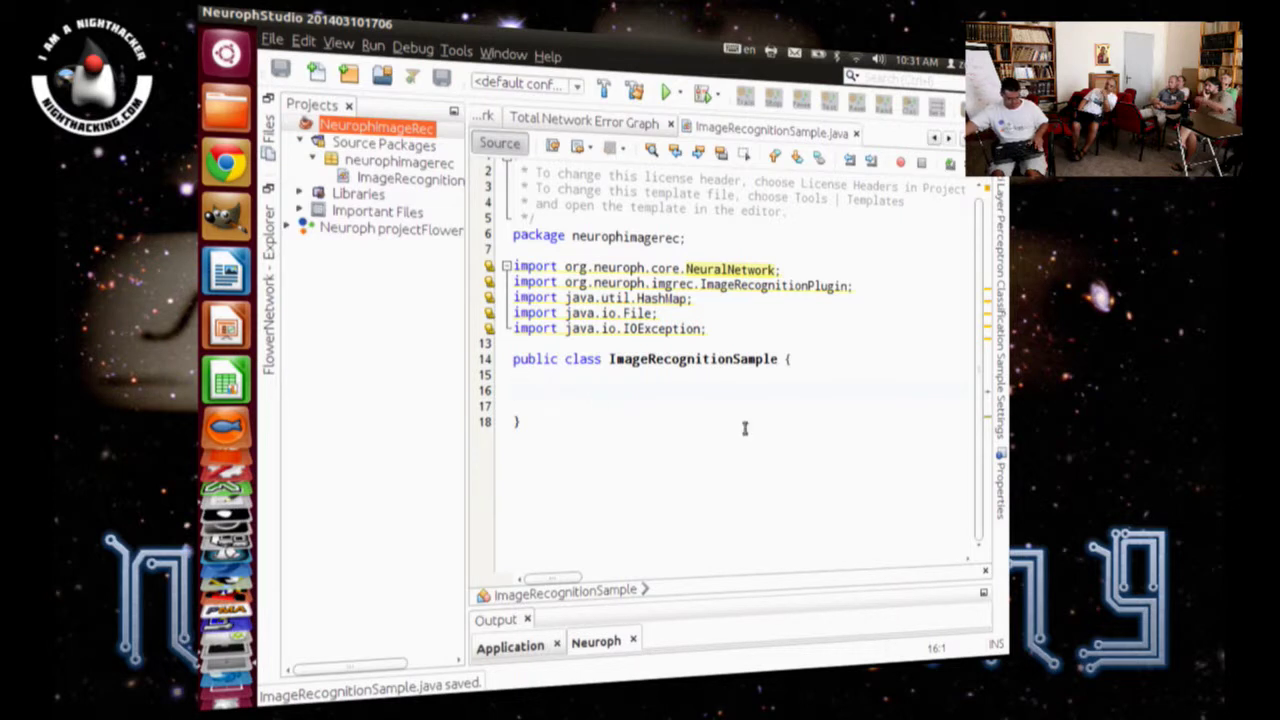
Step: Start a public static void main() declaration inside the empty body of the ImageRecognitionSample class
key(Tab)
text(psvm)
key(BackSpace)
key(BackSpace)
text(v)
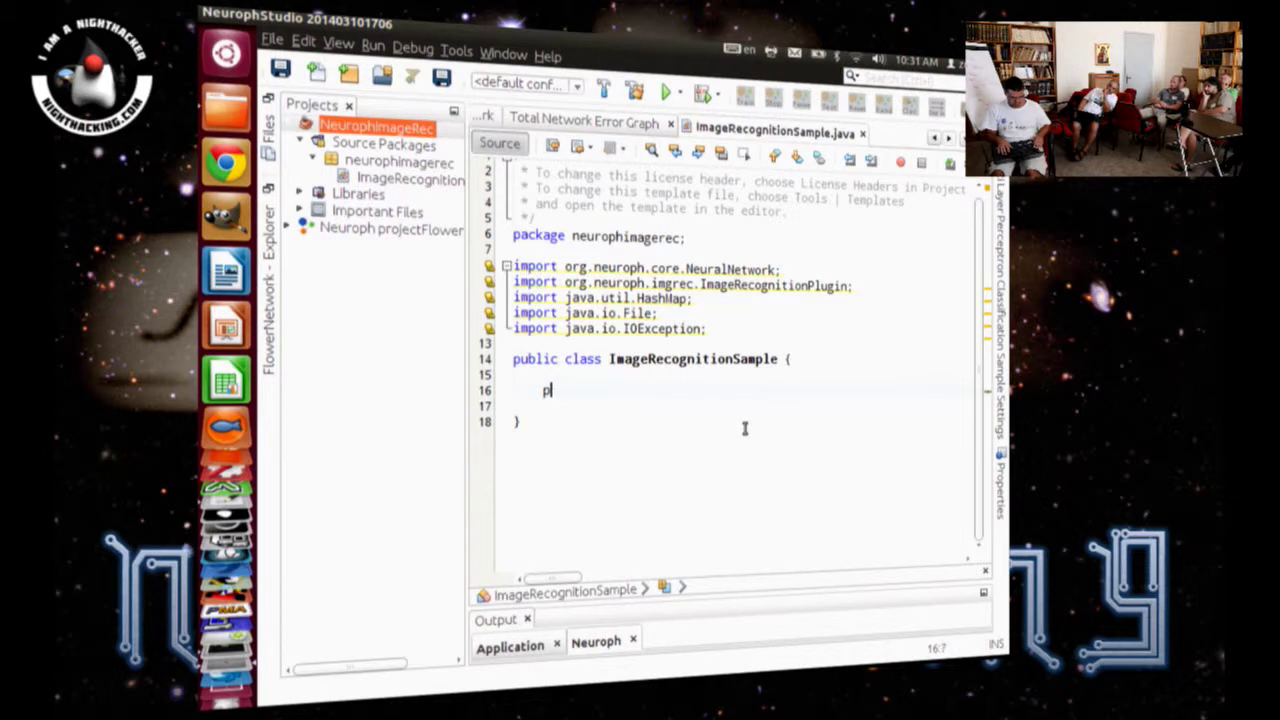
text(ublic)
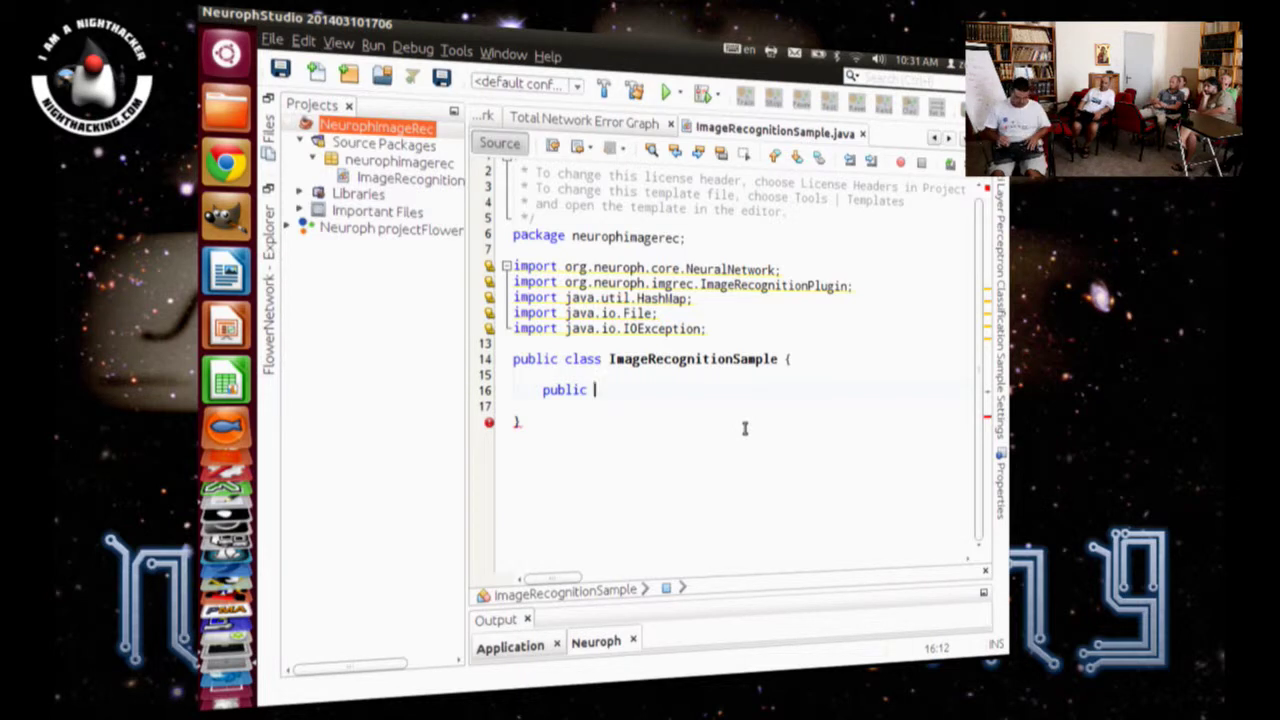
text(static void ma)
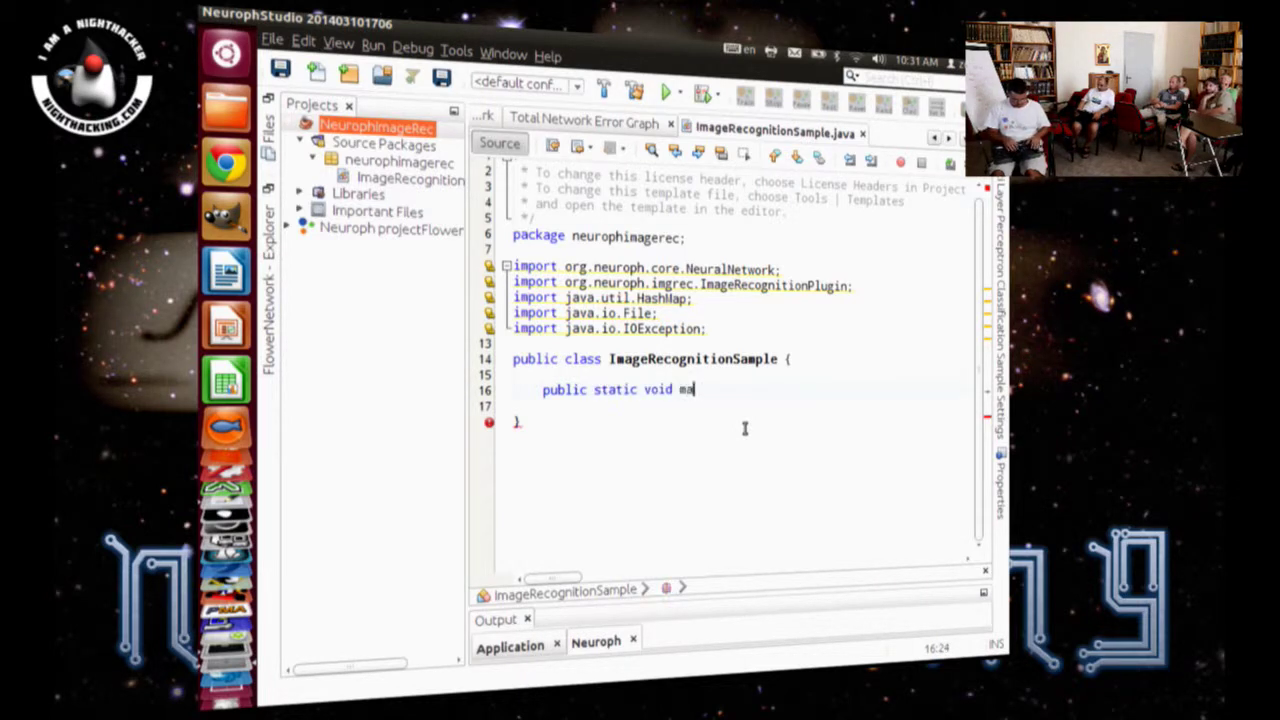
text(in()
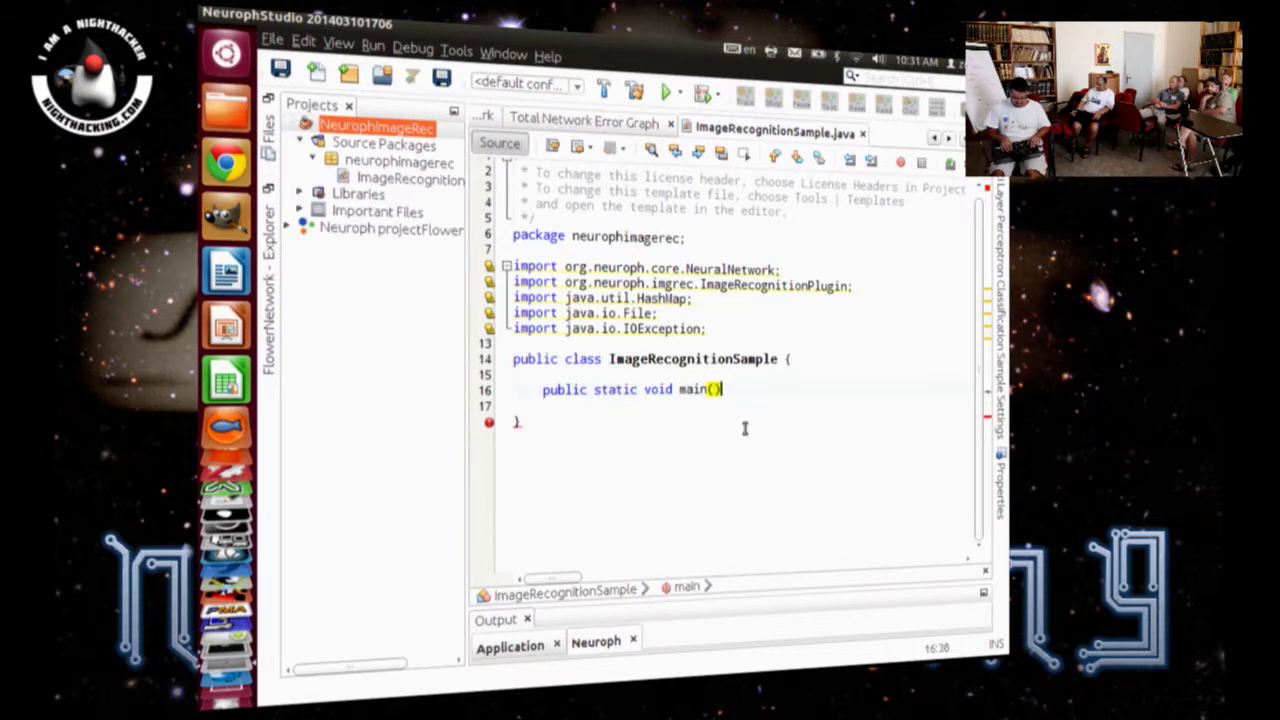
Step: Give main the parameter String[] args, add an empty braced method body, and save the file
text(Stringg[] args)
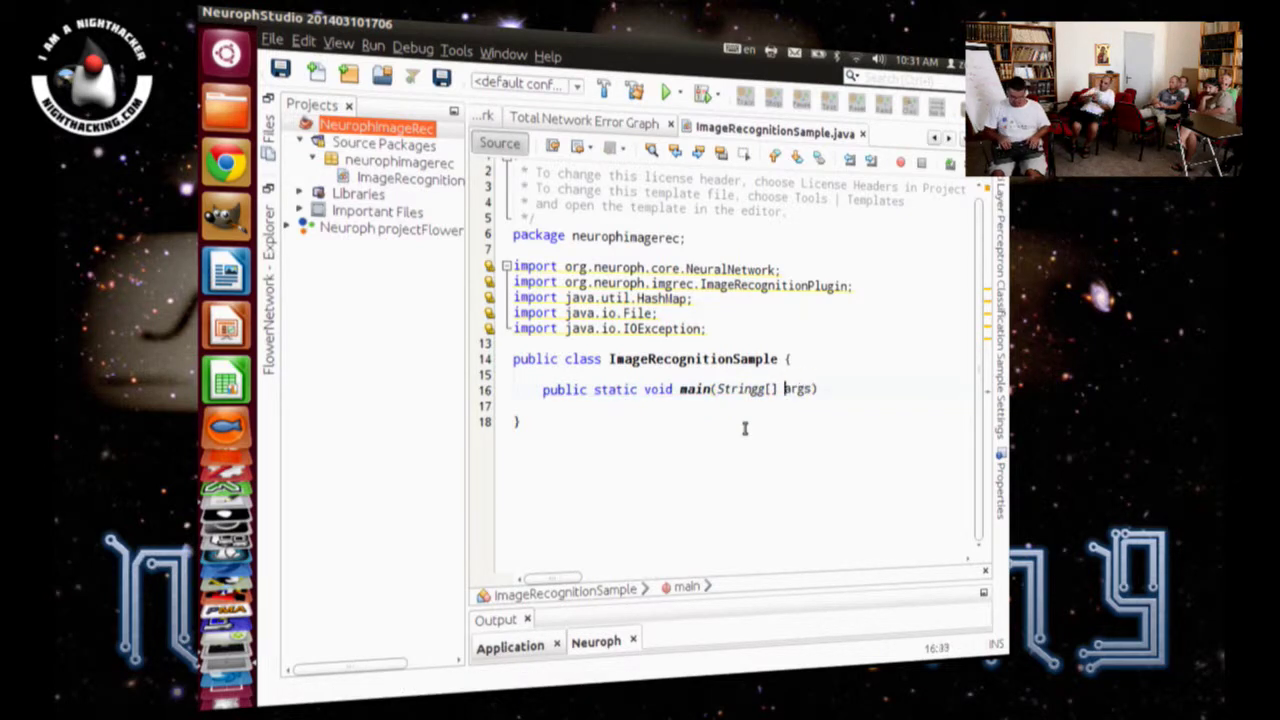
key(BackSpace)
key(End)
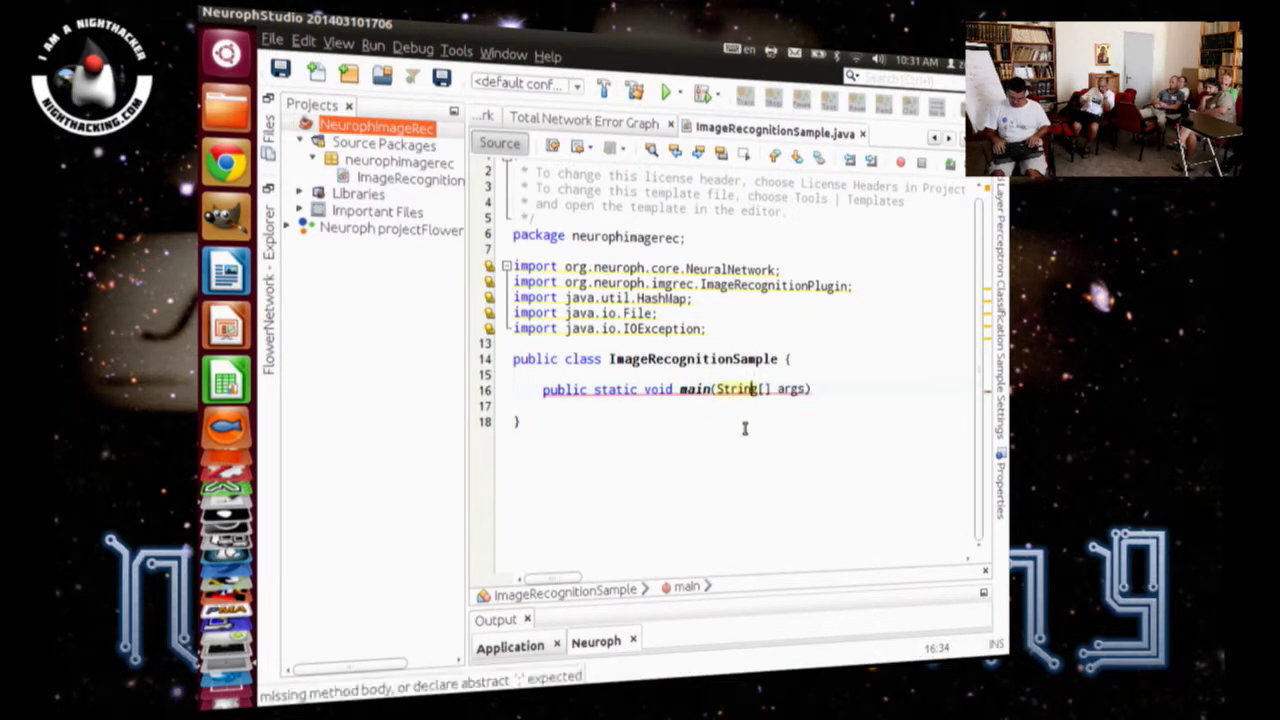
text({)
key(Return)
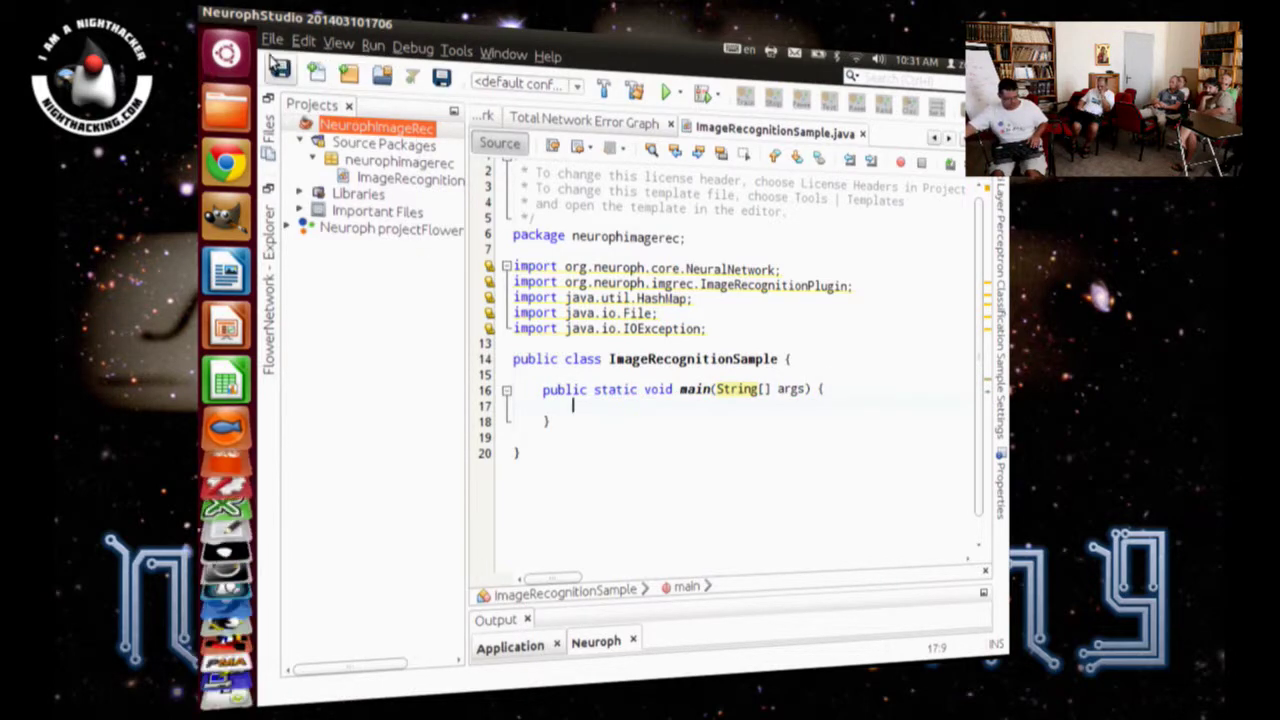
click(289, 71)
click(503, 54)
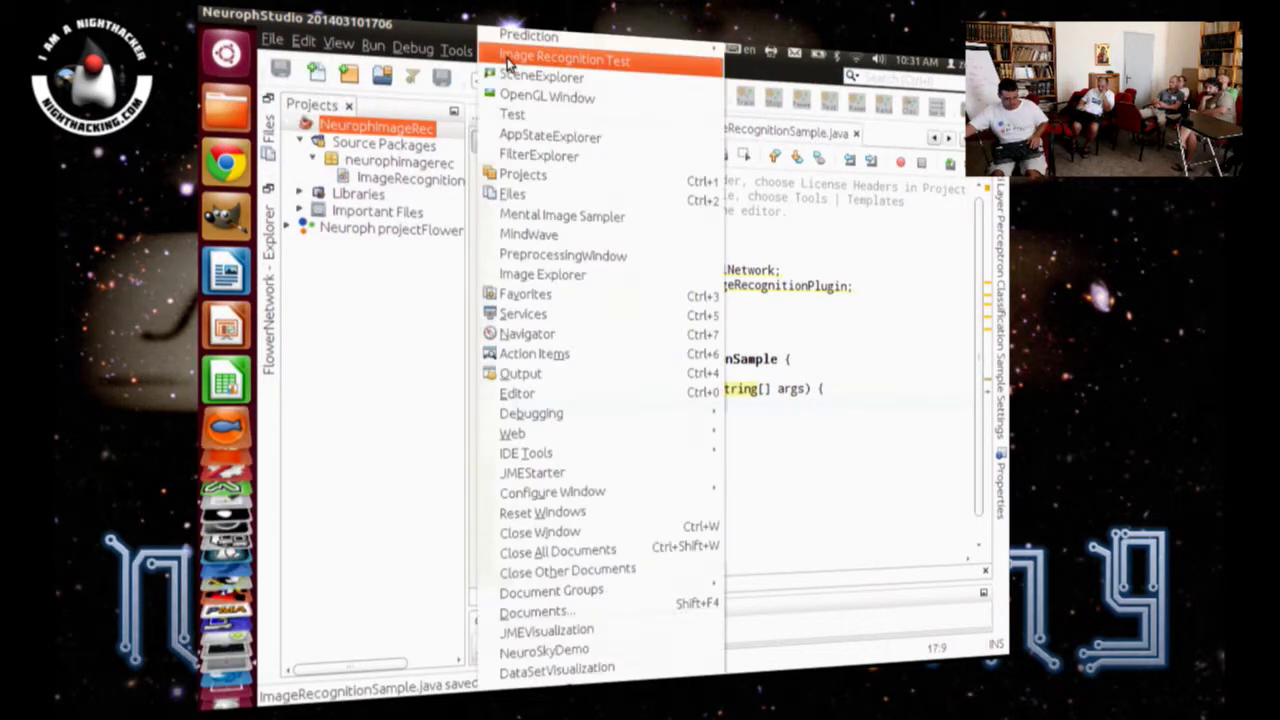
click(543, 53)
click(548, 56)
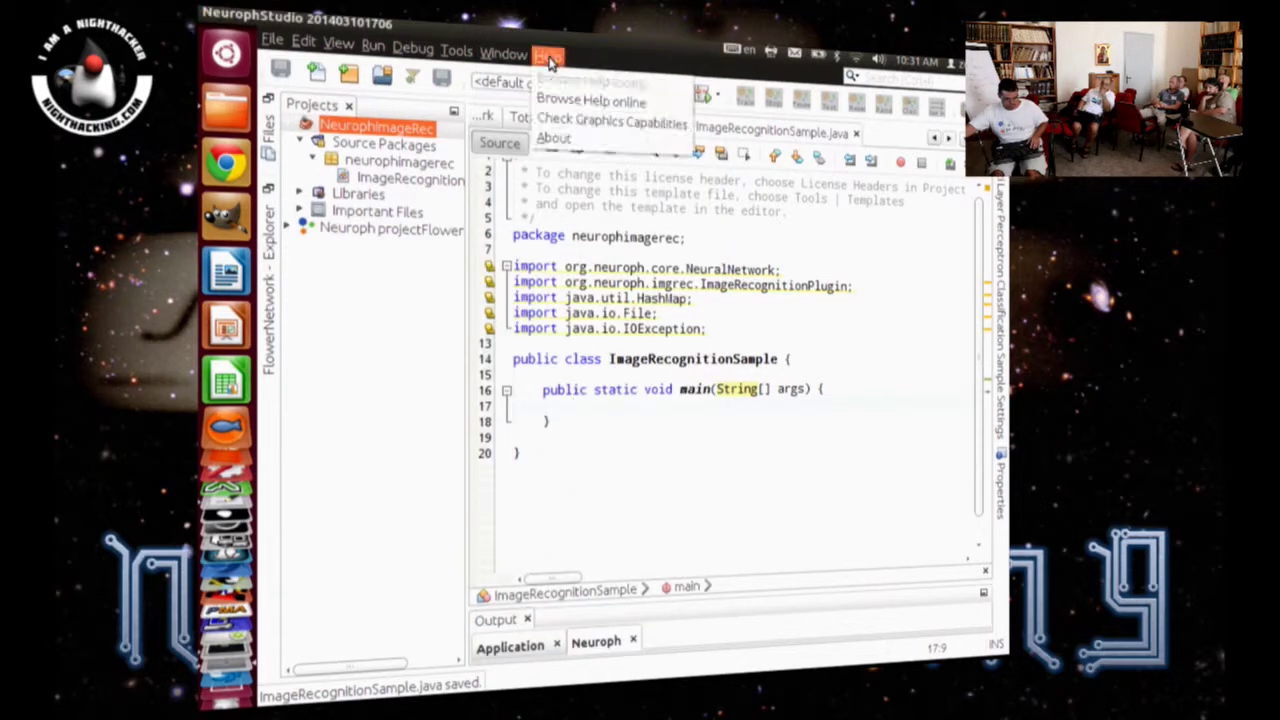
click(430, 30)
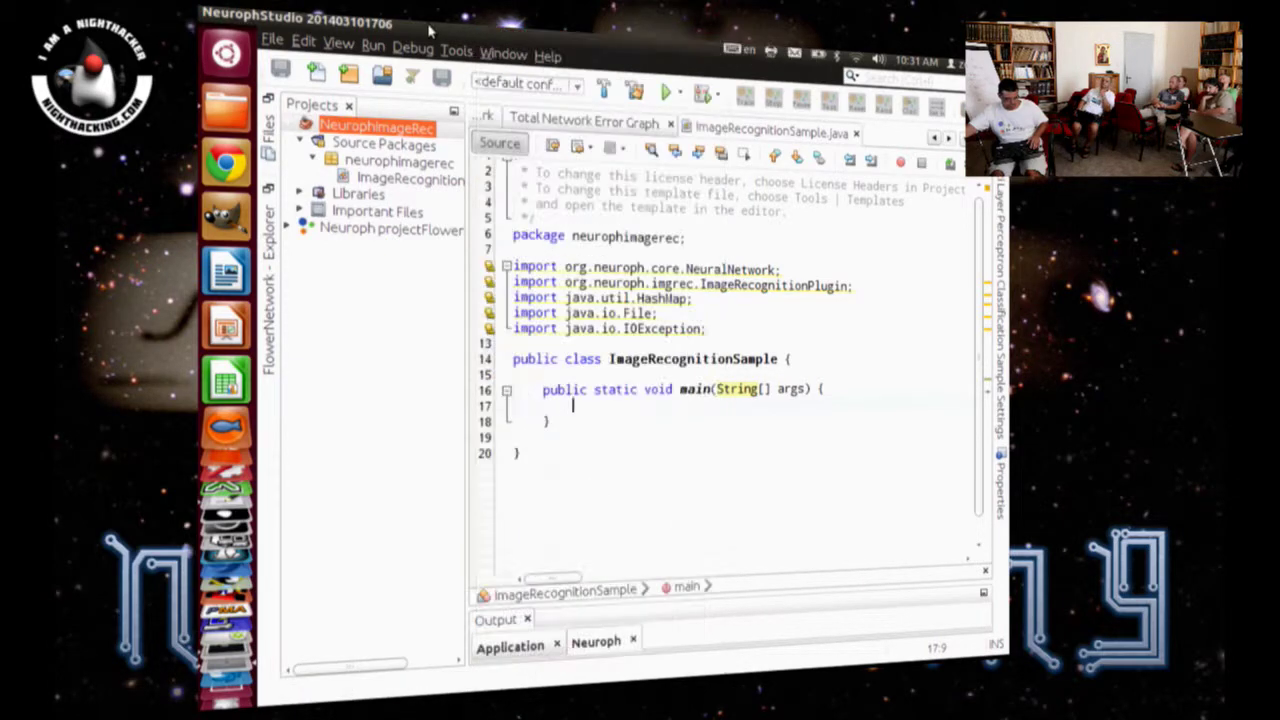
Step: Minimize the NeurophStudio and Terminal windows to clear the desktop
drag(430, 30, 800, 95)
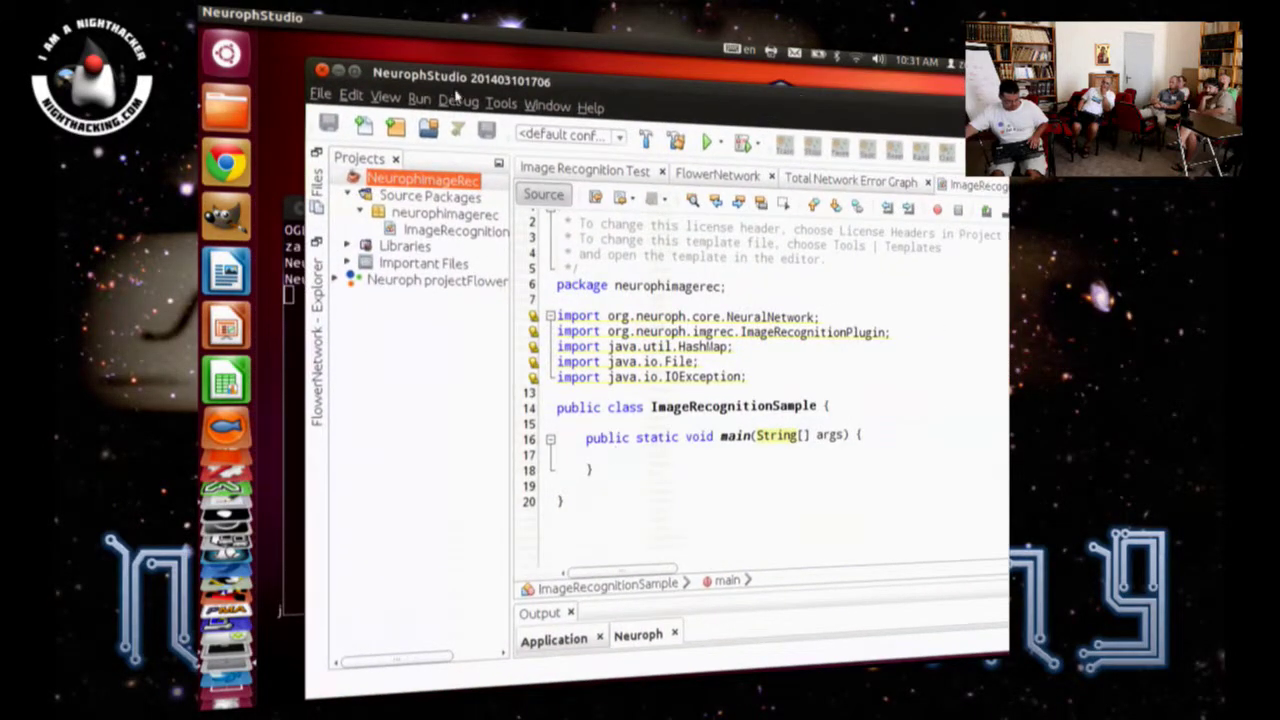
click(338, 72)
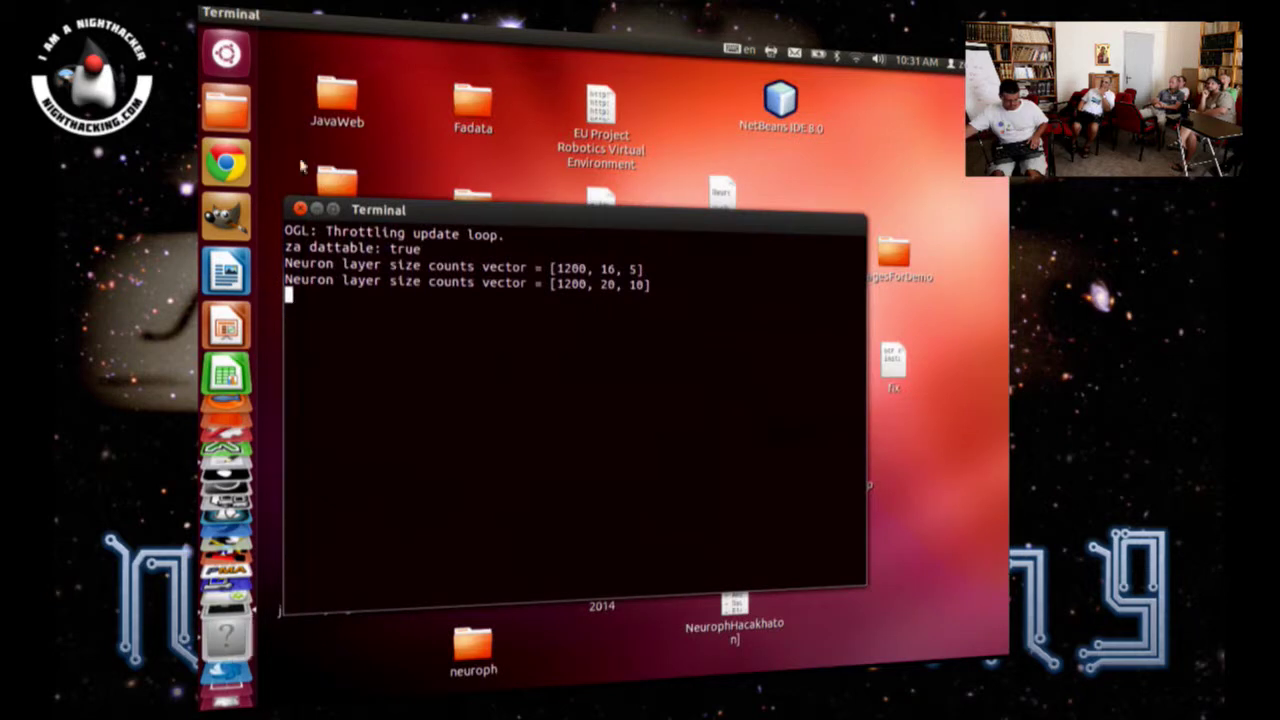
click(317, 210)
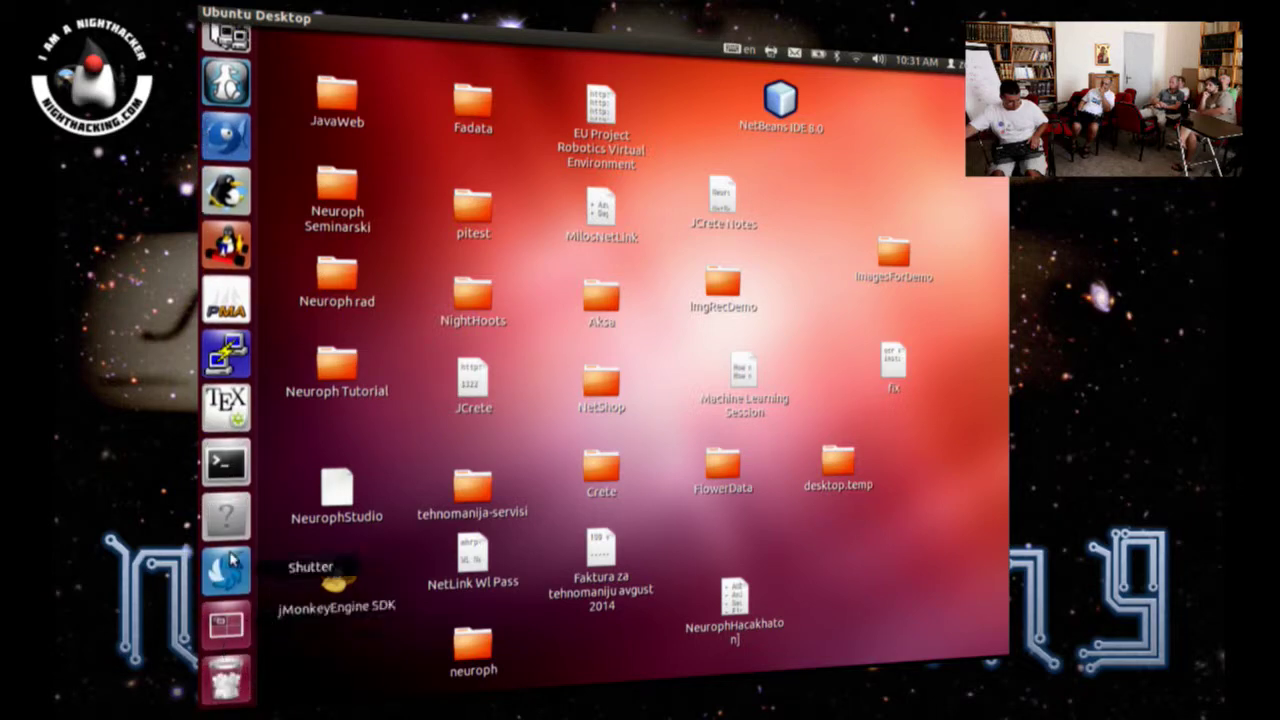
Step: Look over all workspaces, return to the desktop workspace, and browse the applications in the launcher
click(241, 630)
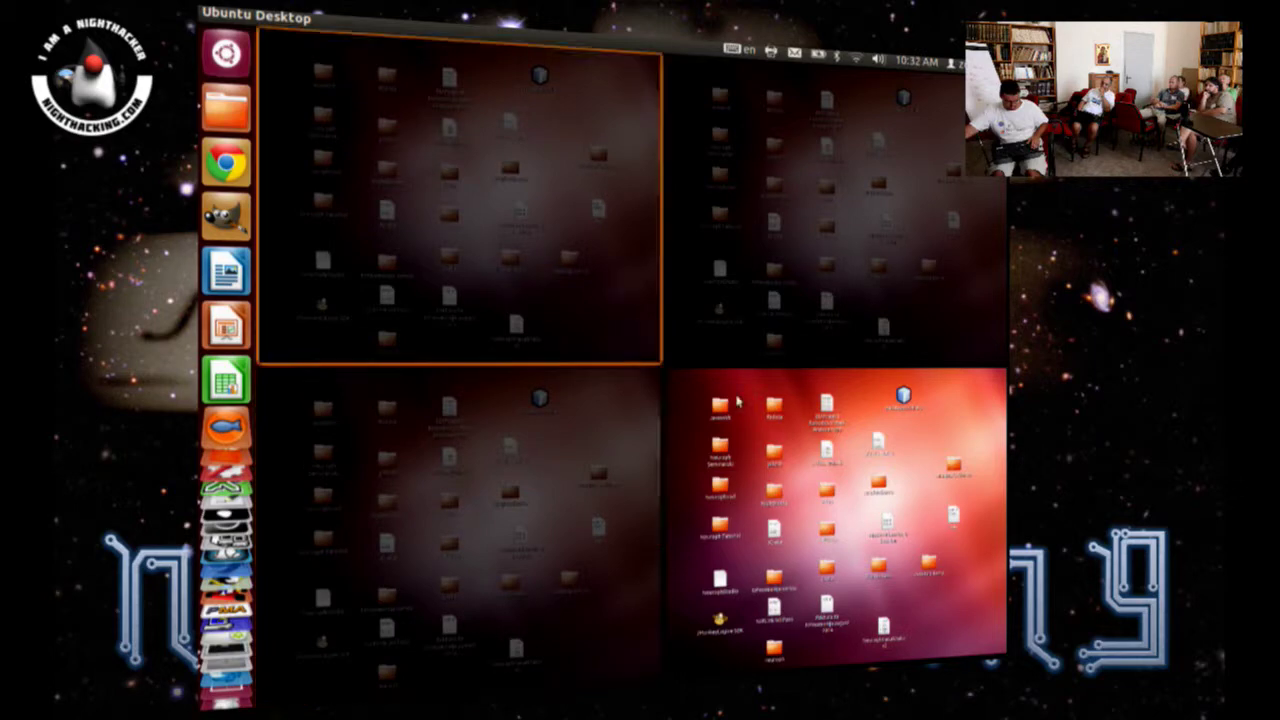
click(900, 453)
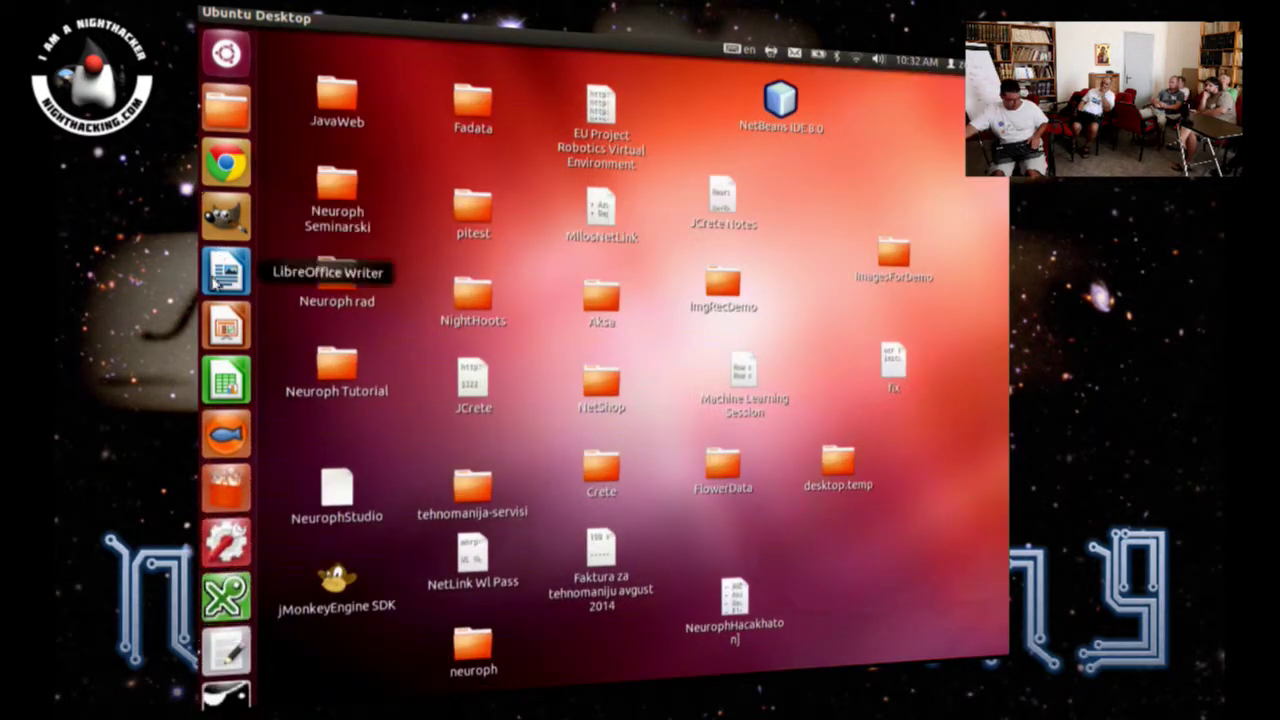
scroll(205, 500, down, 6)
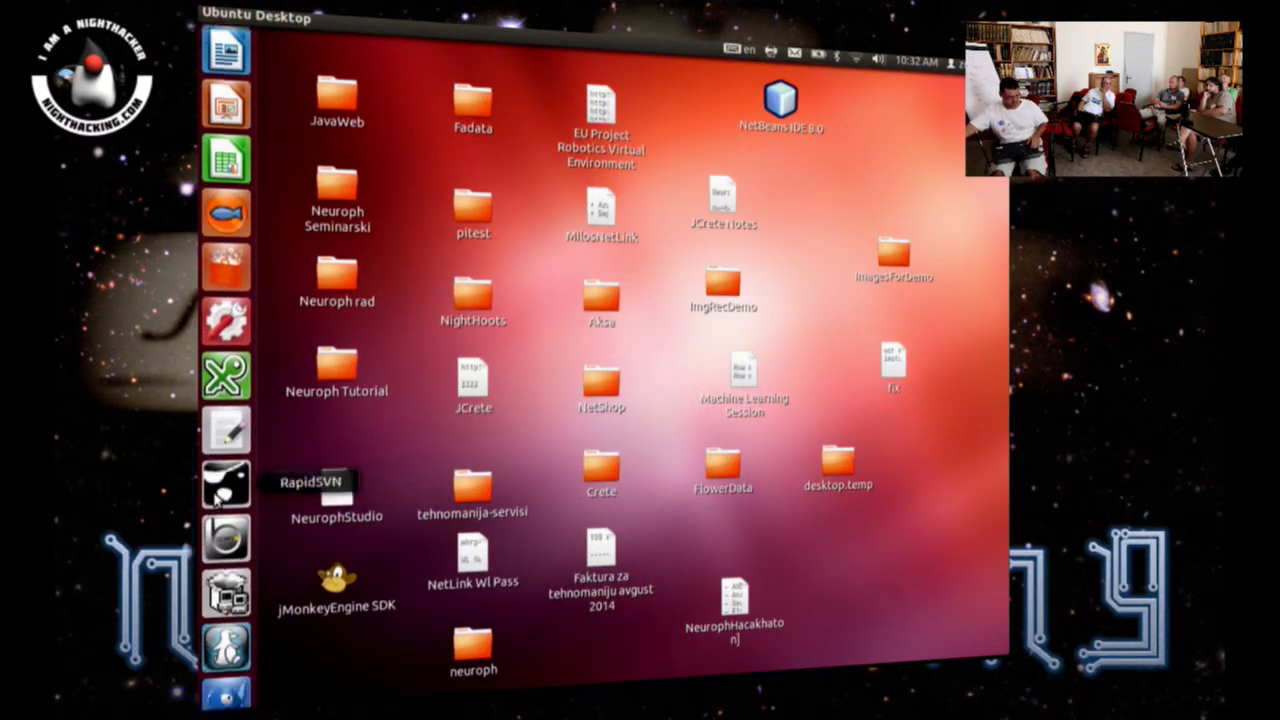